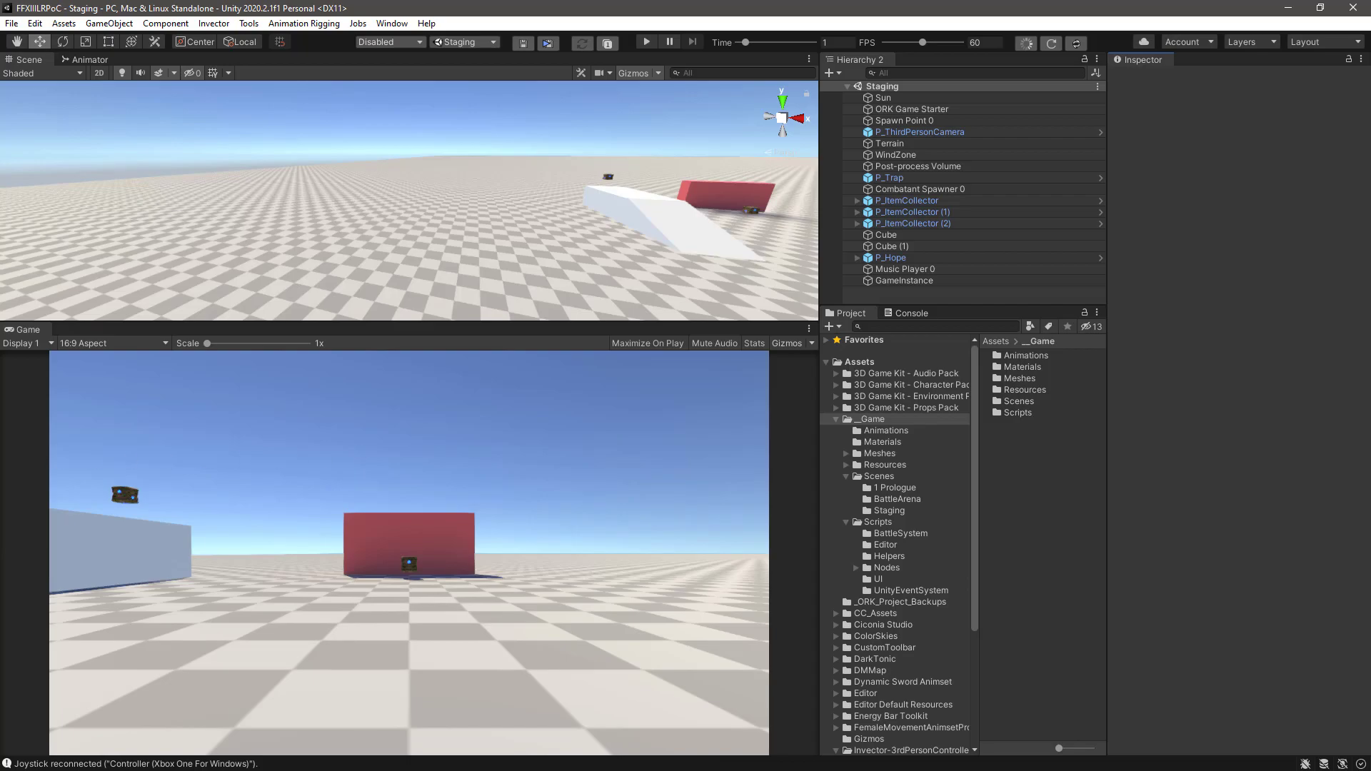
Import the aimgui package with AIMGUIContainer.cs and AIMGUIManager.cs into the Unity project.
drag(373, 443, 1020, 545)
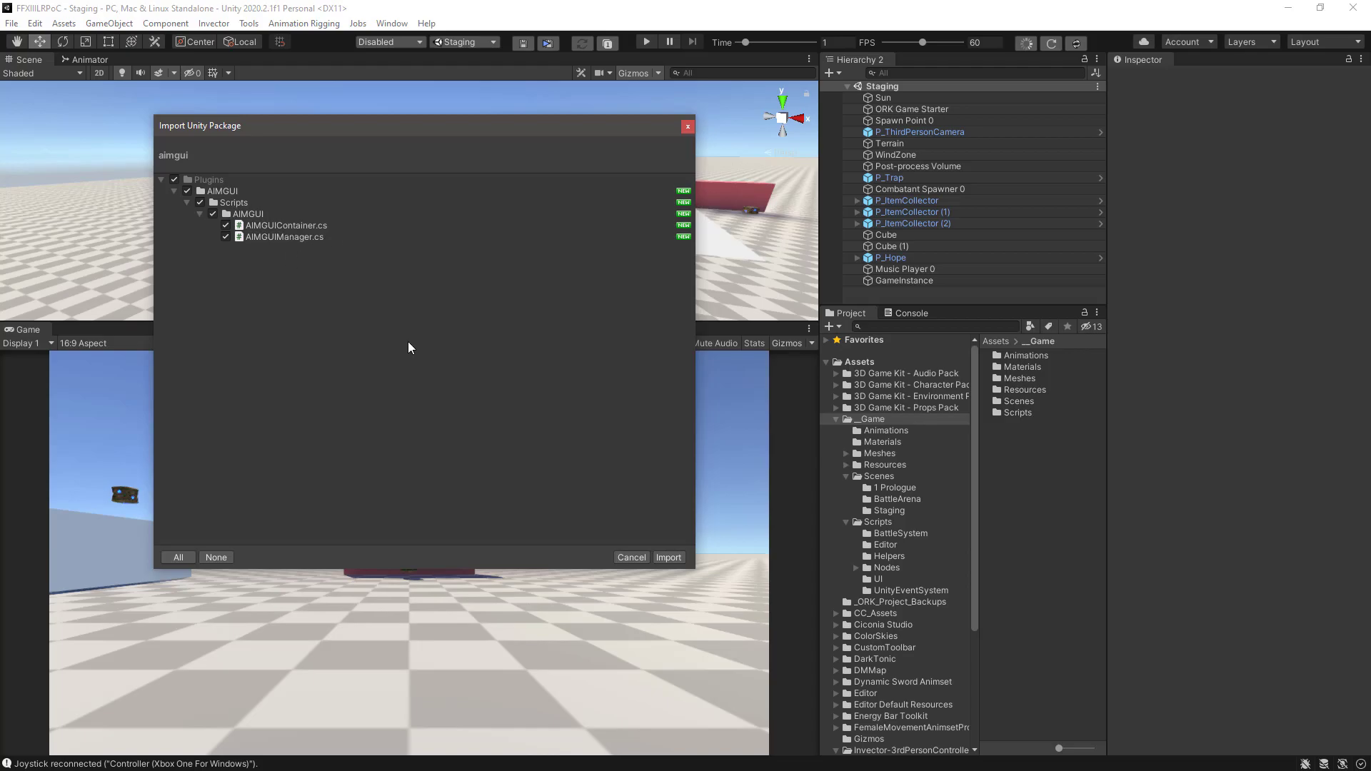
click(668, 558)
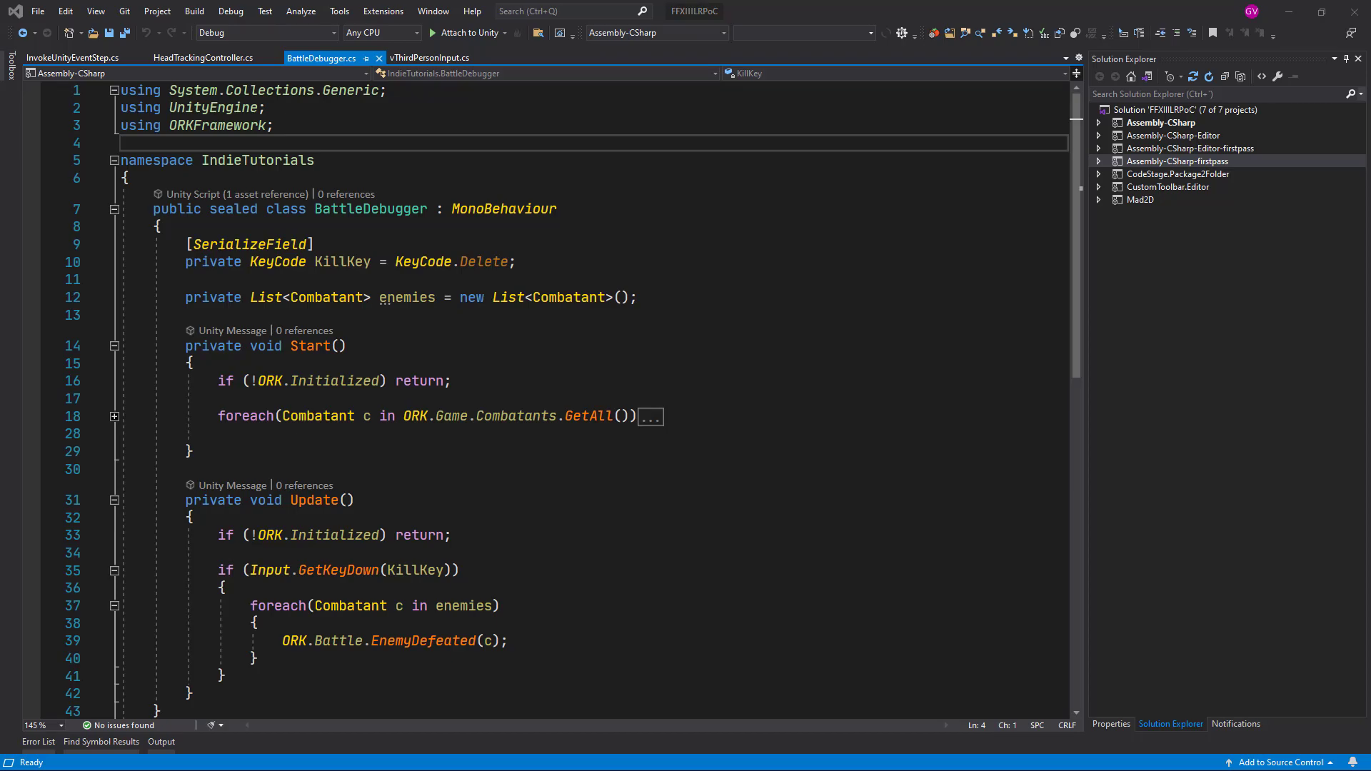
Switch to Visual Studio and replace the entire contents of BattleDebugger.cs with the copied AIMGUI version of the script.
click(800, 371)
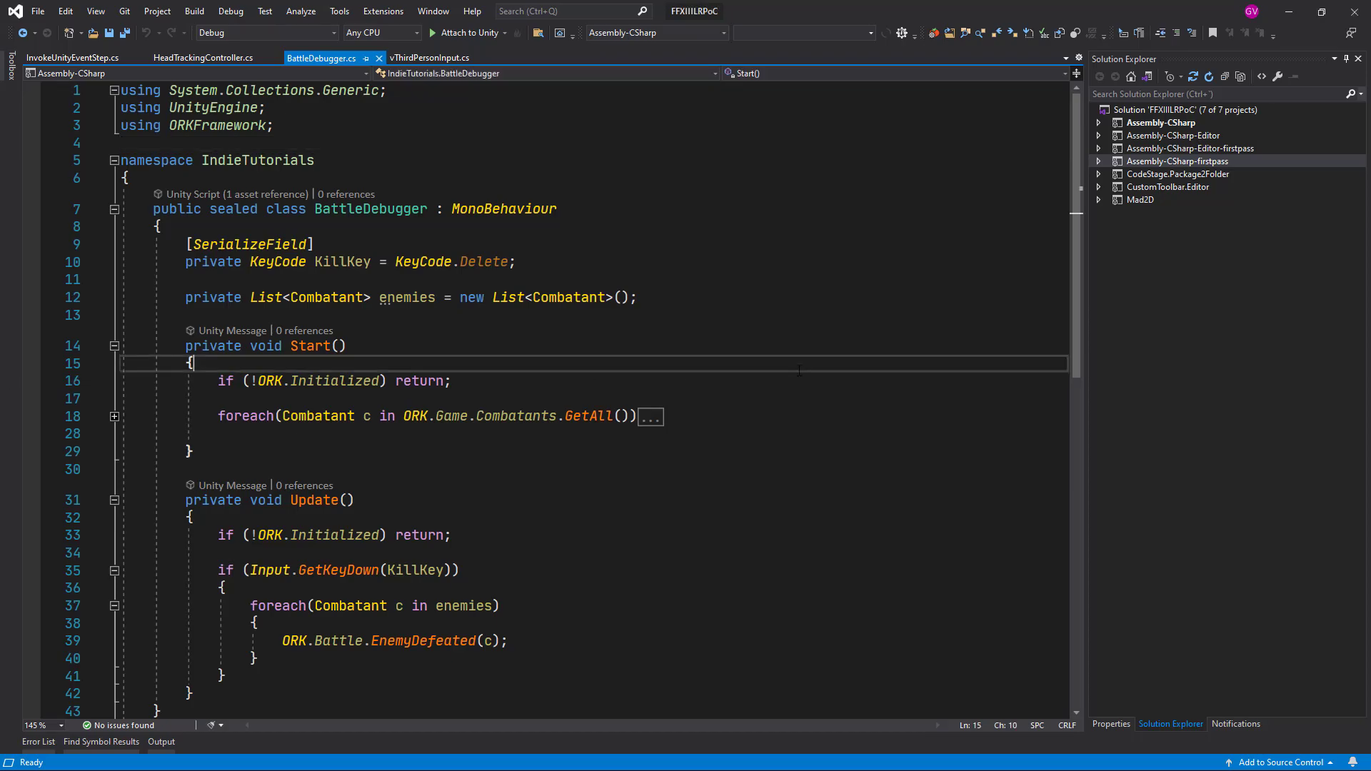
key(ctrl+a)
key(ctrl+v)
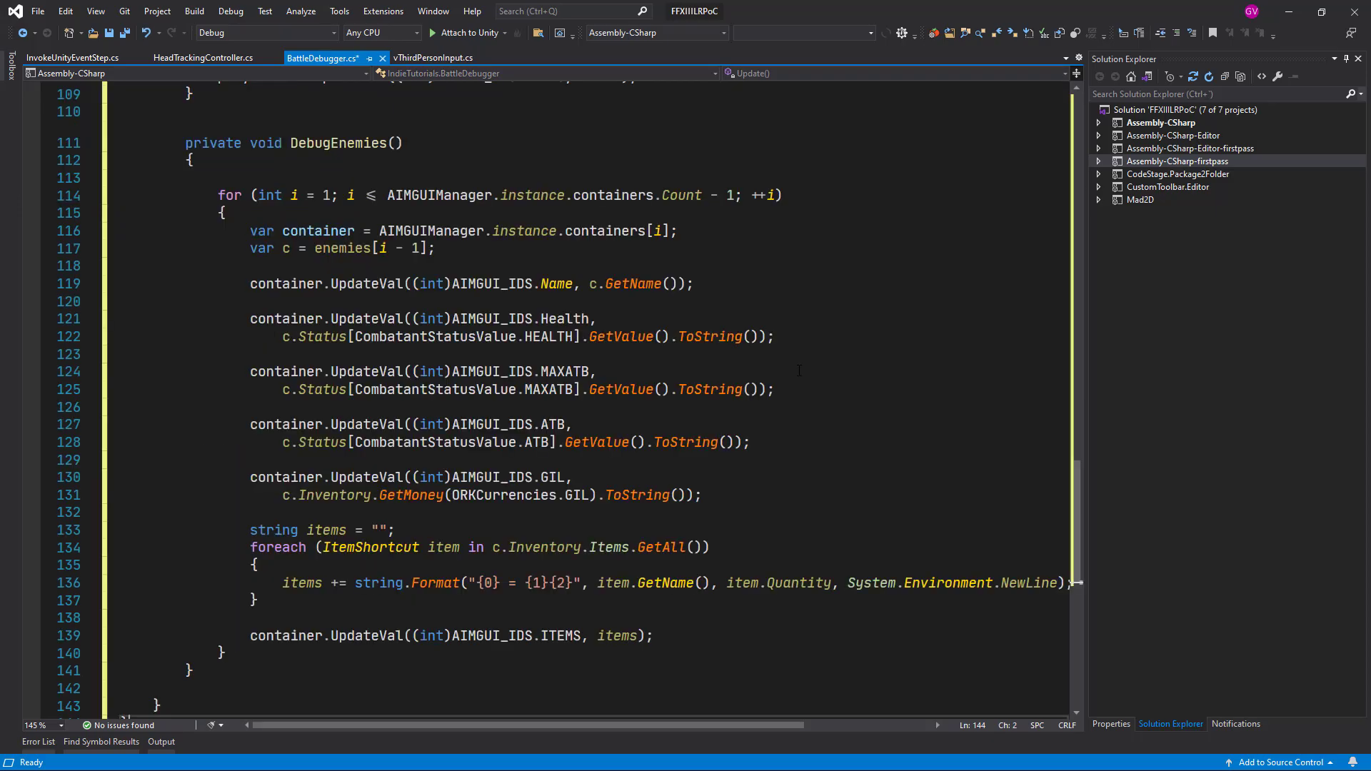
Review the new AIMGUI fields, the InitAIMGUI call in Start, and how InitAIMGUI creates the player container.
drag(1078, 537, 1083, 166)
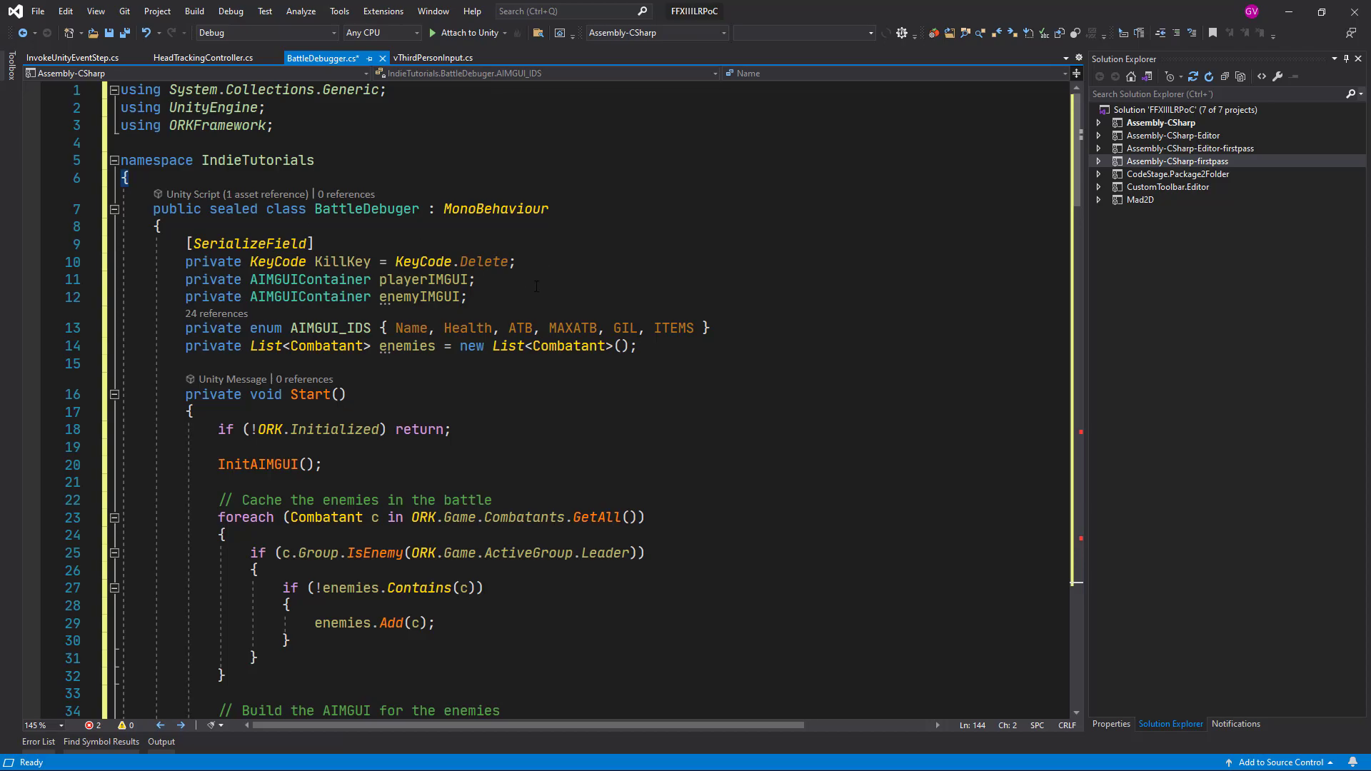
click(641, 348)
scroll(642, 372, down, 1)
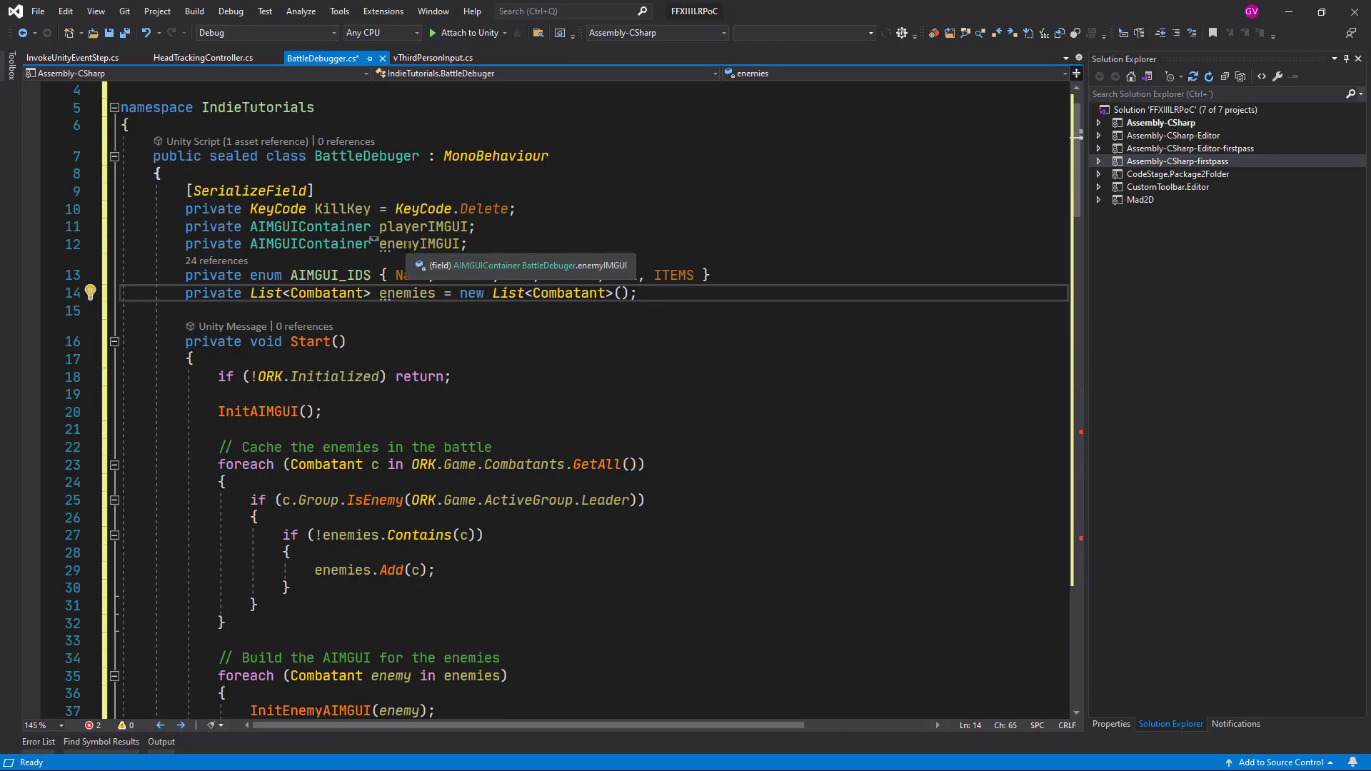
scroll(616, 398, down, 1)
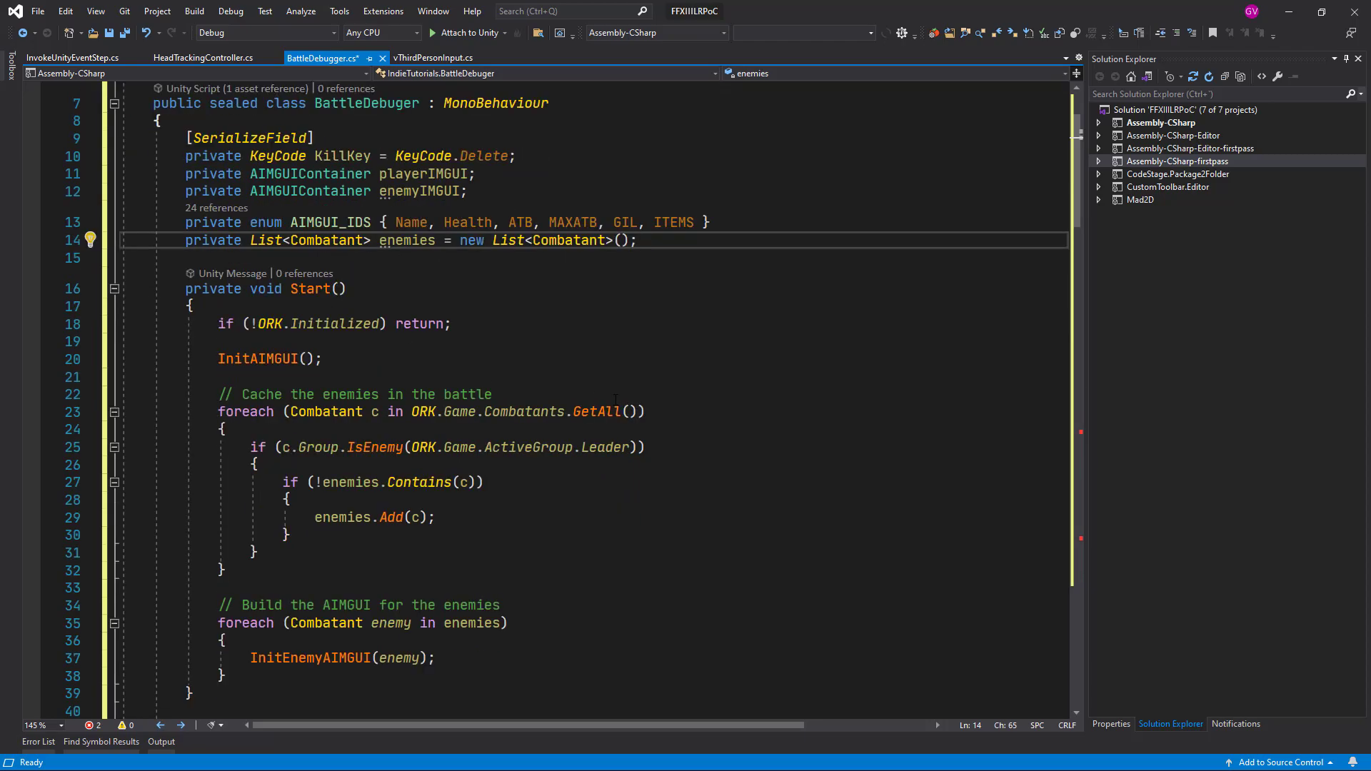
scroll(616, 399, down, 2)
click(333, 183)
double_click(257, 254)
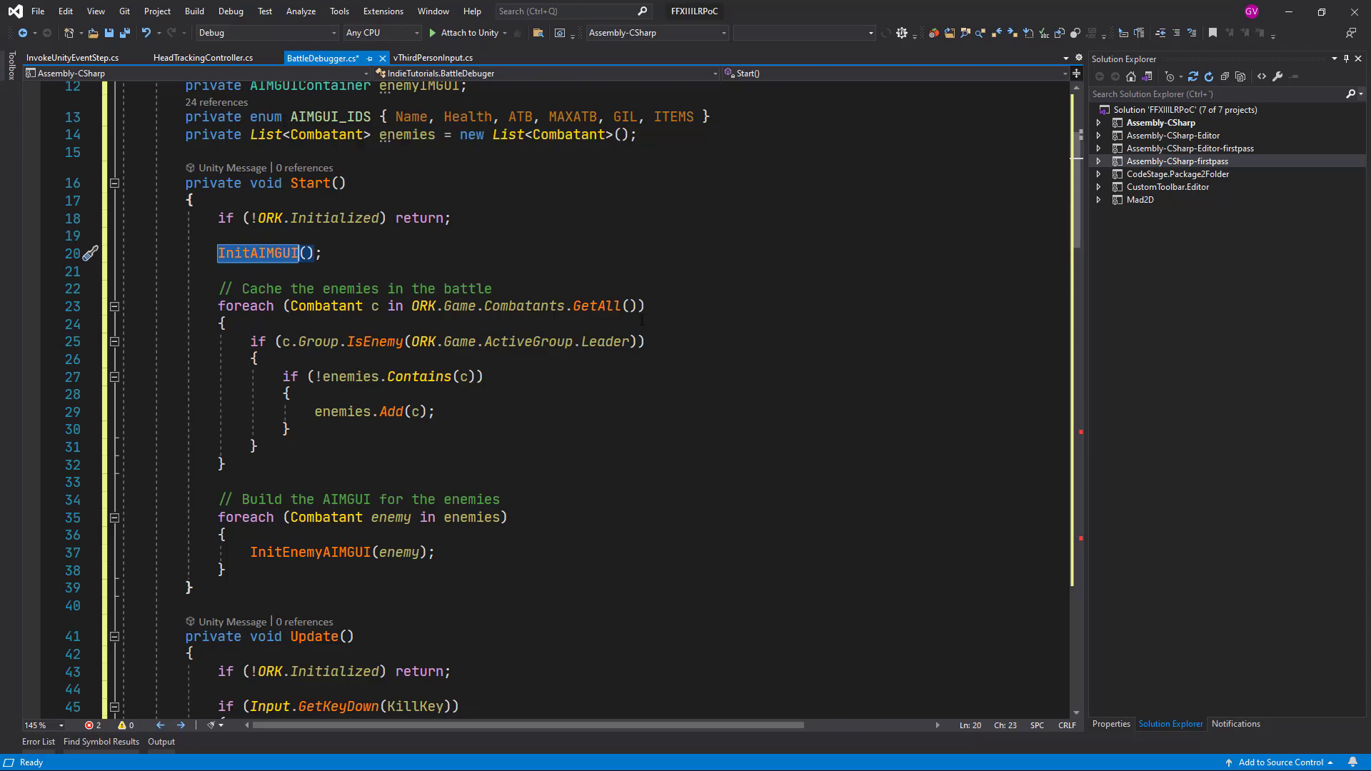
scroll(685, 368, down, 13)
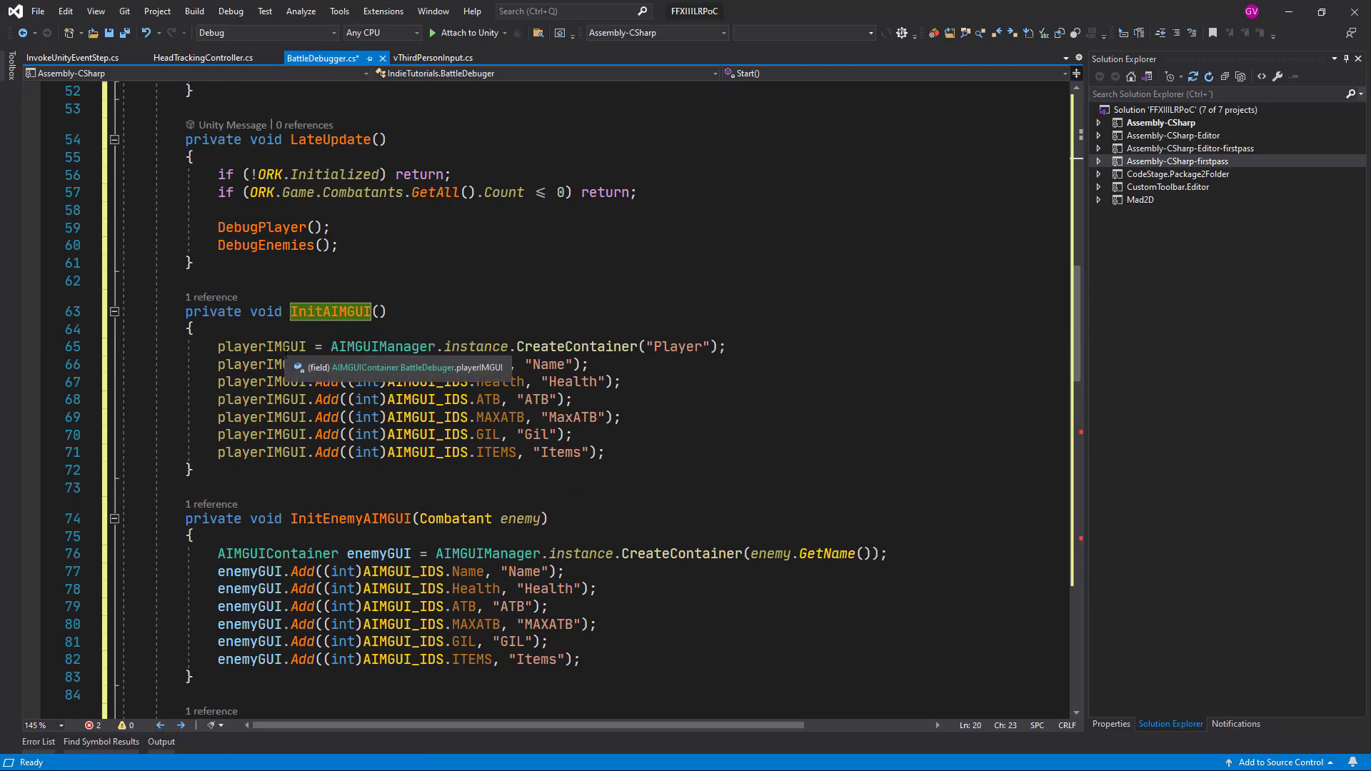
double_click(557, 347)
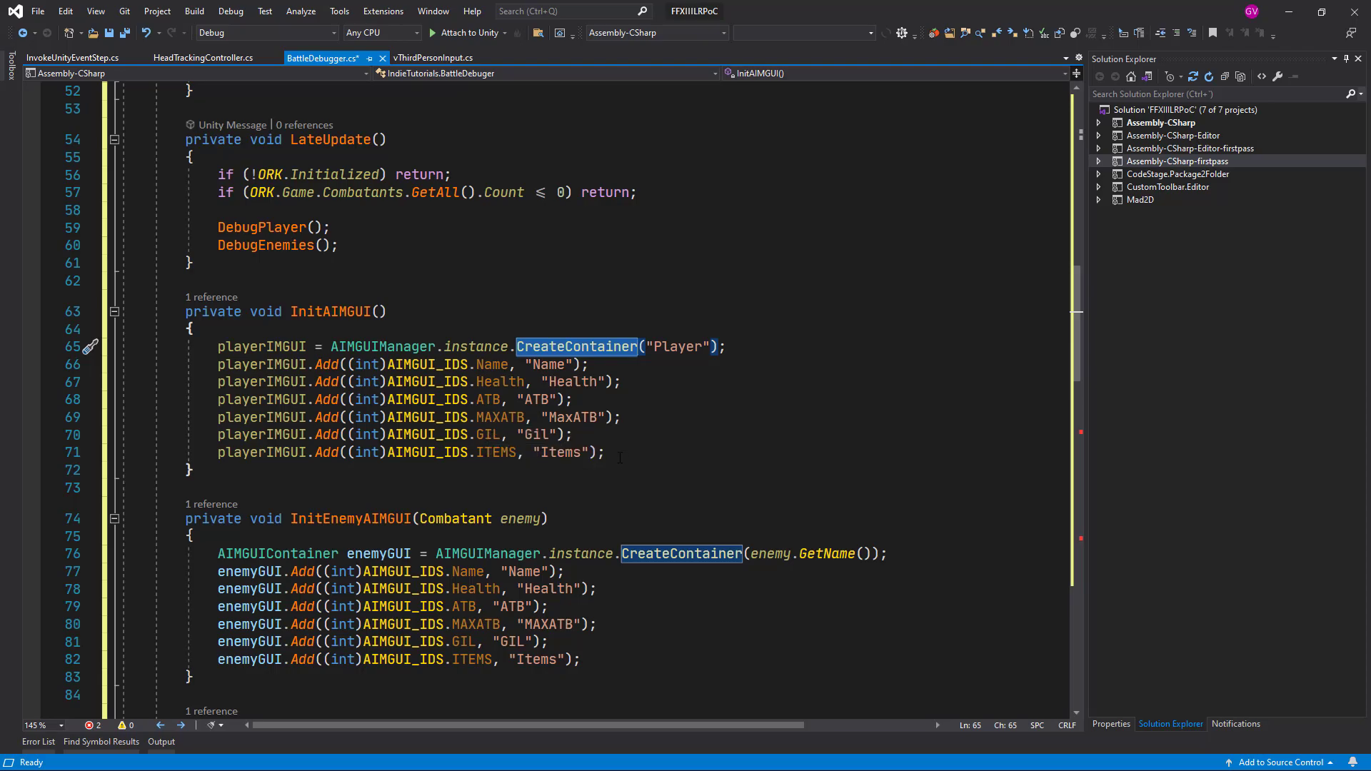
Examine the enemy loops in Start and trace the InitEnemyAIMGUI call to its method definition.
scroll(641, 449, up, 12)
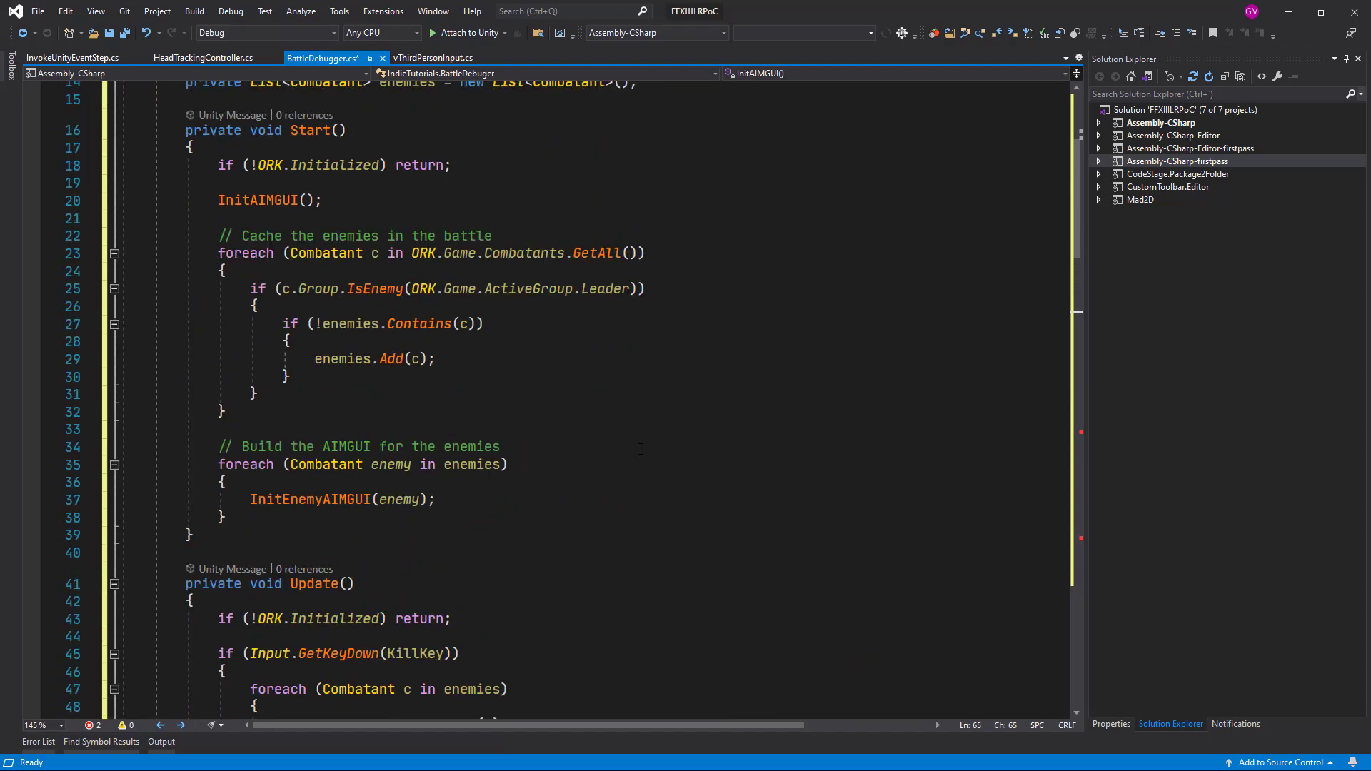
scroll(640, 449, up, 3)
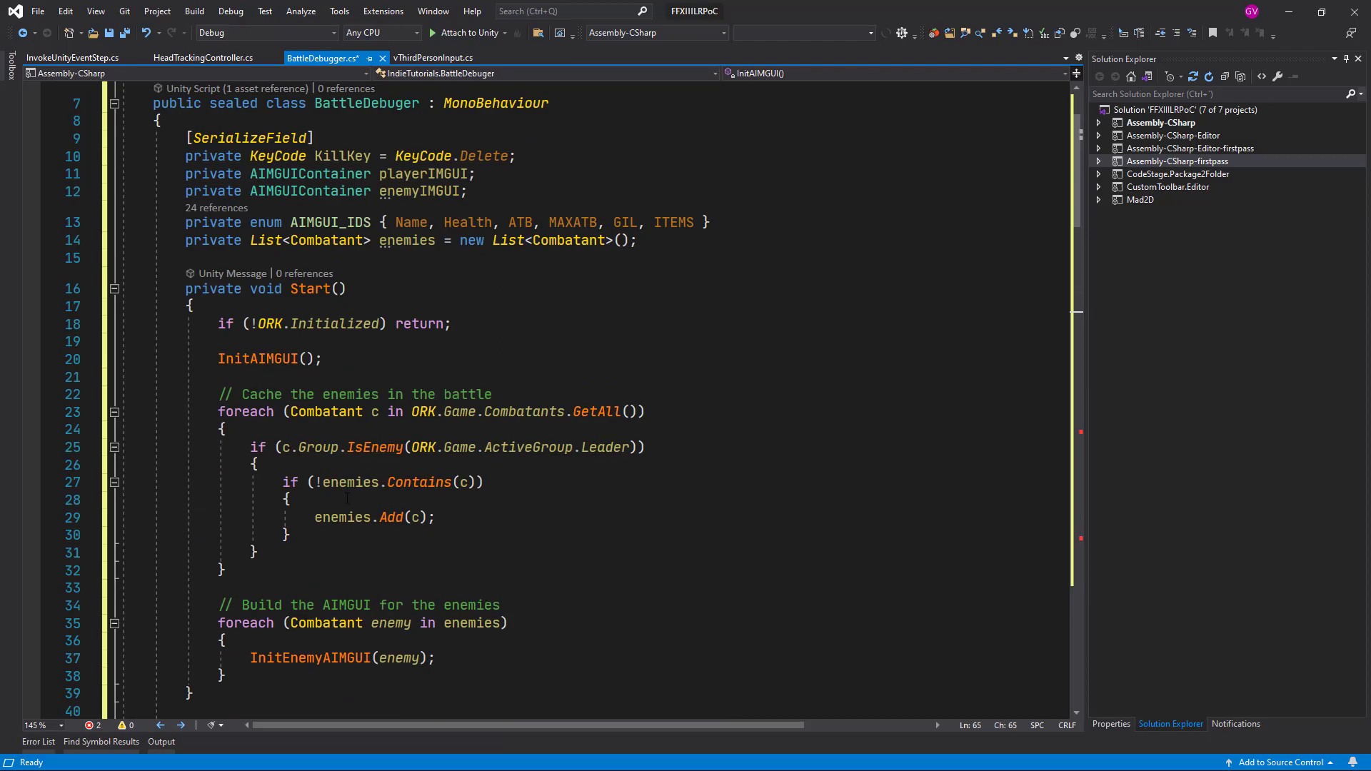
scroll(640, 487, down, 3)
scroll(640, 486, down, 2)
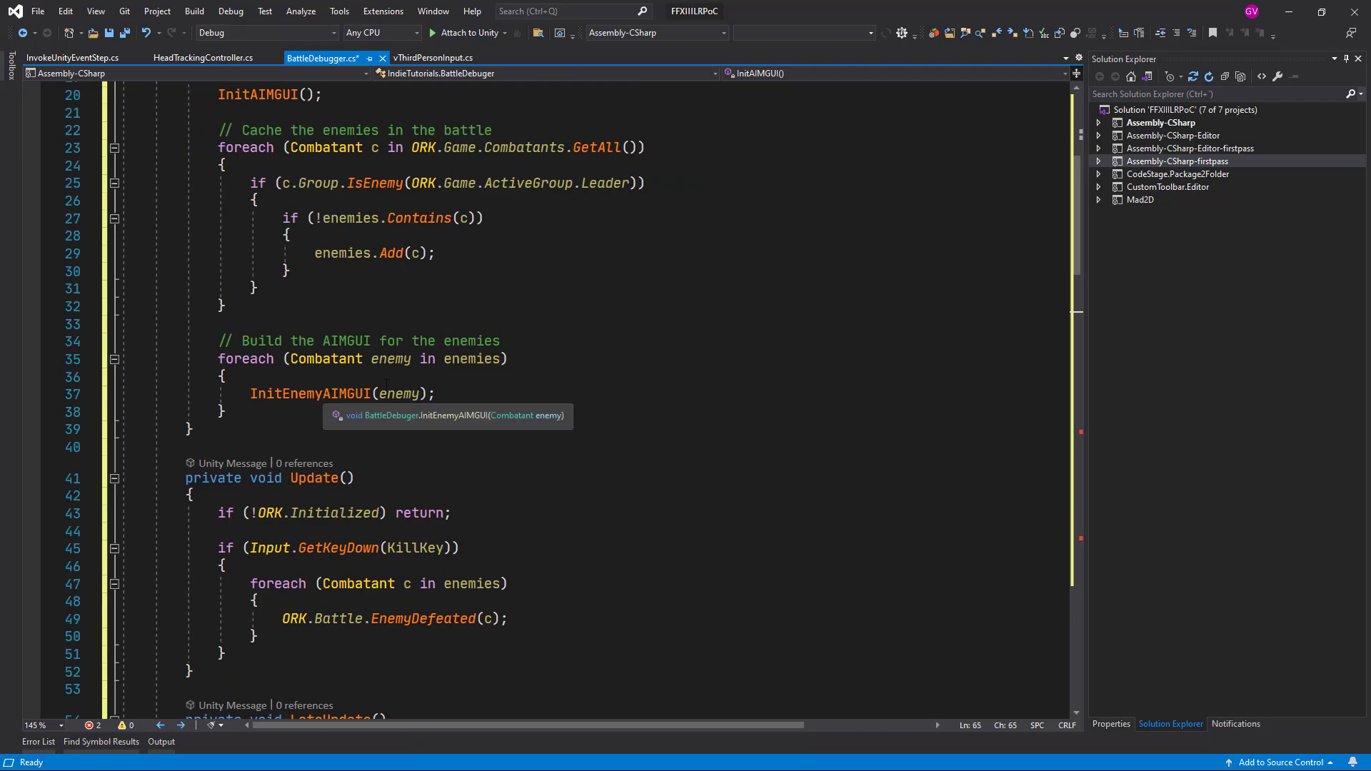
double_click(311, 393)
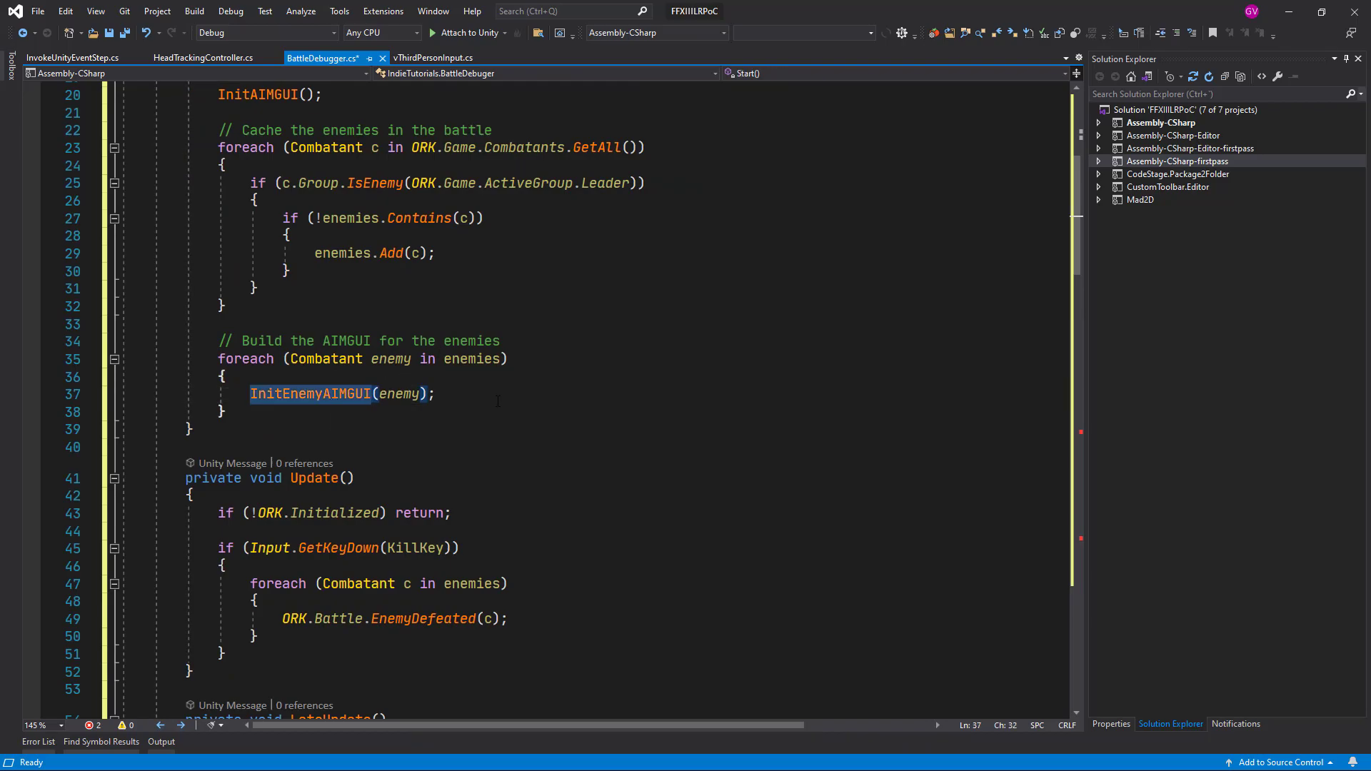
scroll(514, 402, down, 4)
scroll(514, 402, down, 8)
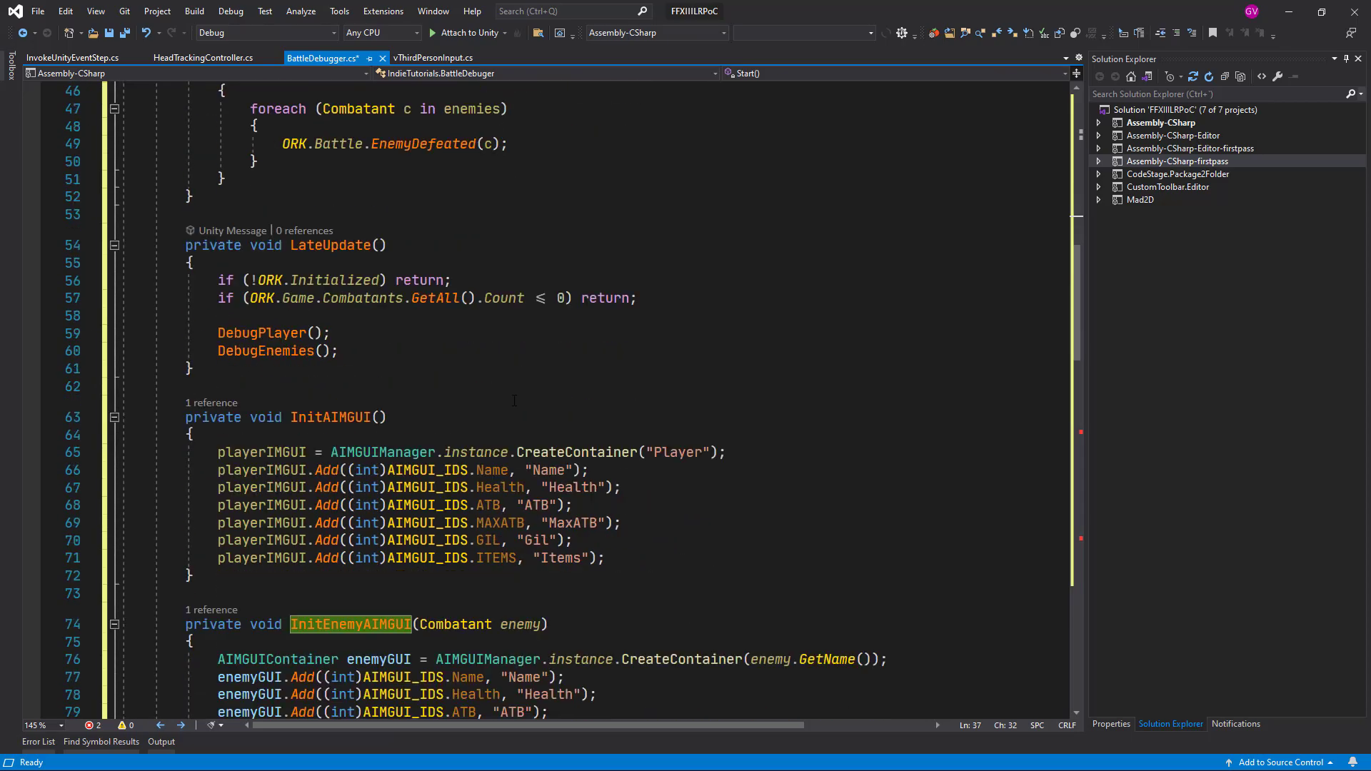
scroll(366, 151, down, 5)
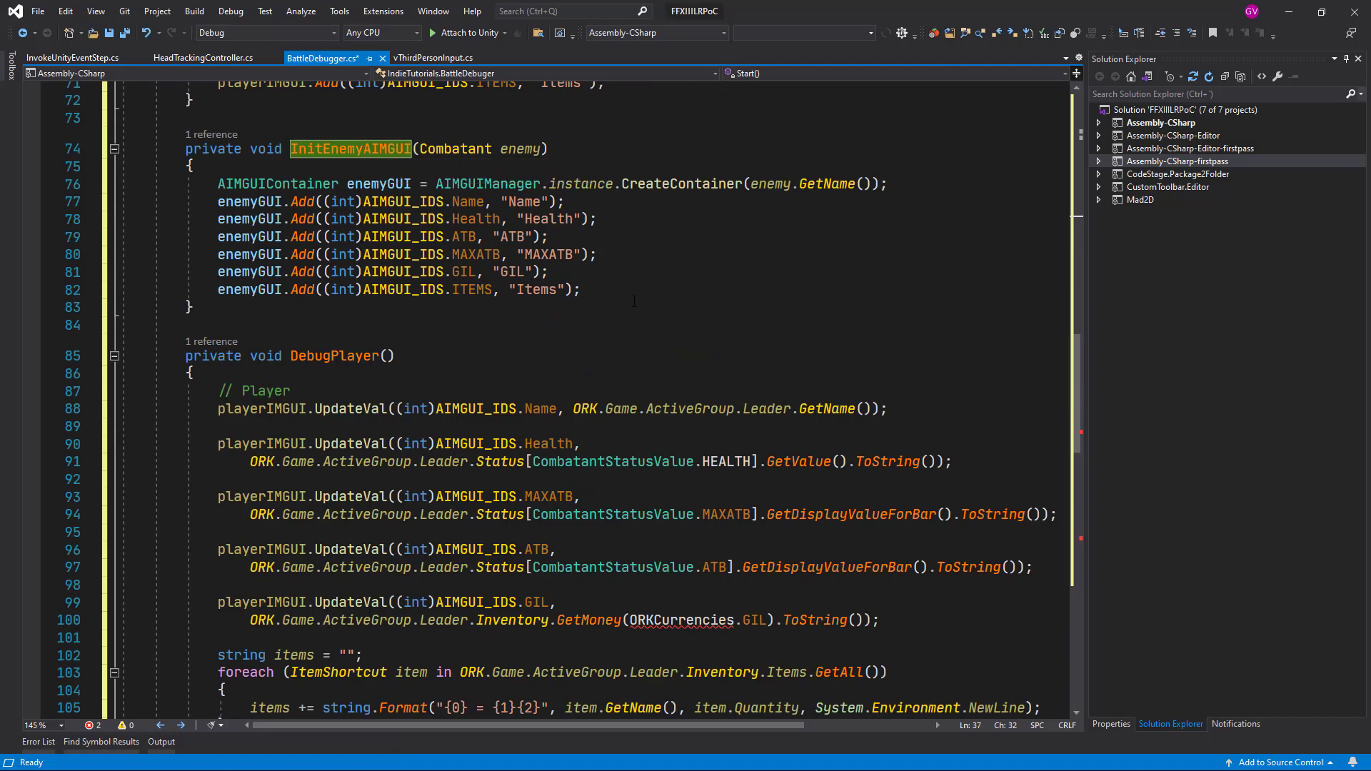
scroll(634, 302, up, 5)
scroll(634, 302, up, 4)
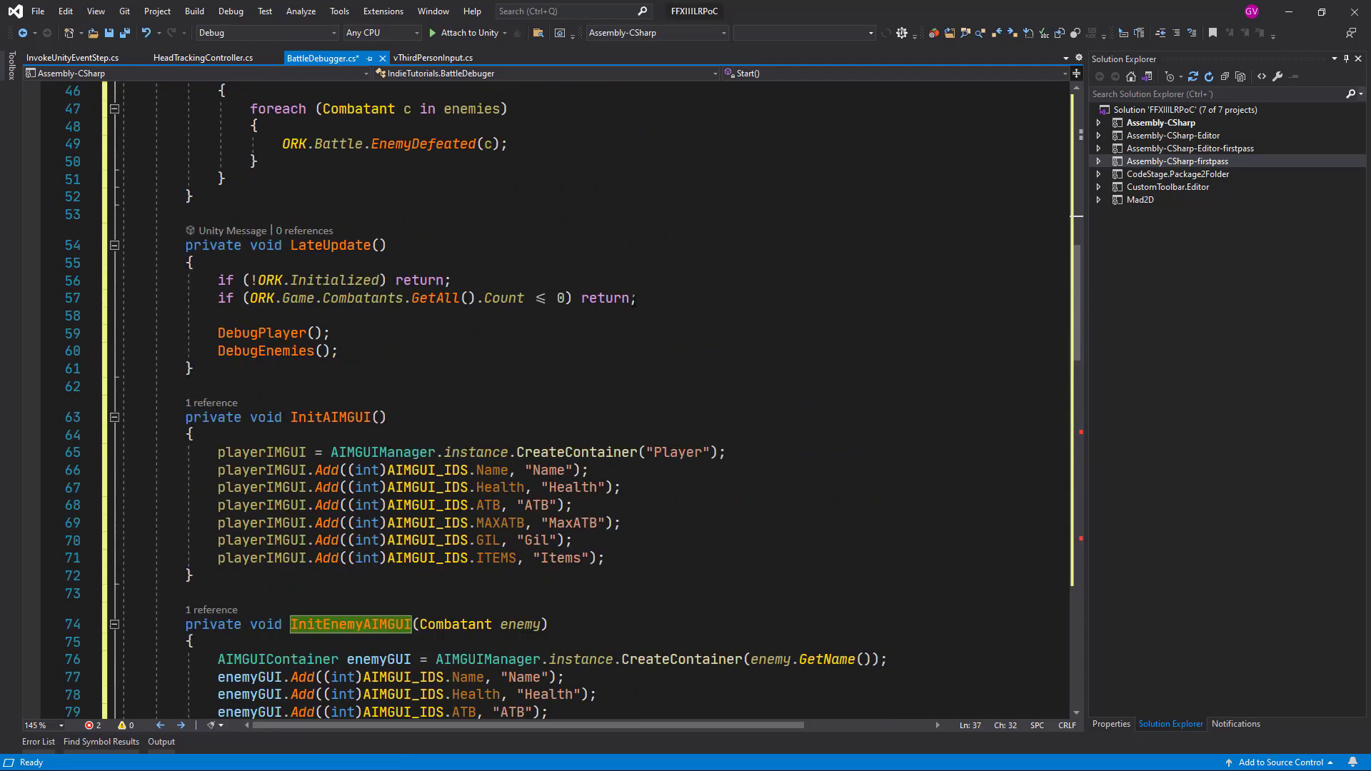
Trace DebugPlayer and DebugEnemies from LateUpdate to their definitions and inspect the ORKCurrencies error in DebugPlayer.
scroll(634, 302, up, 2)
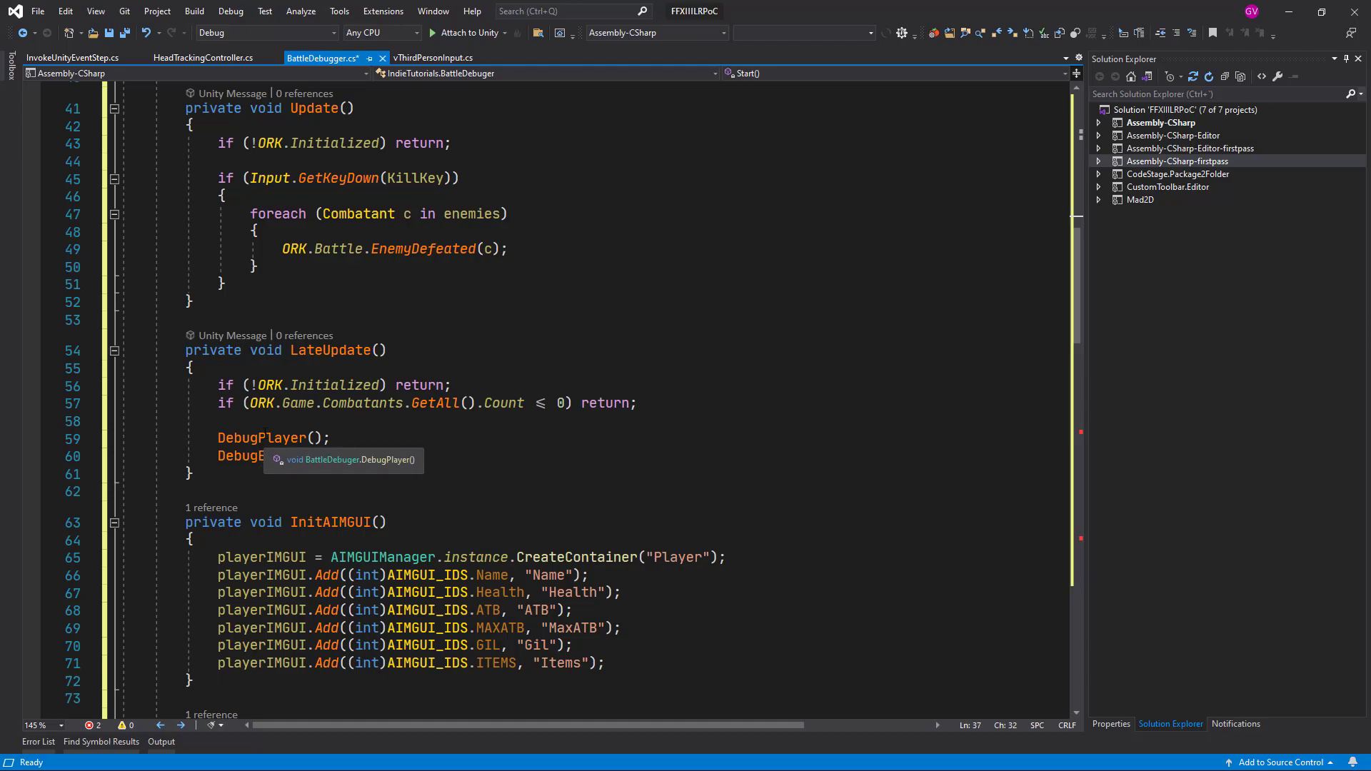
double_click(262, 437)
scroll(262, 438, down, 4)
scroll(514, 343, down, 9)
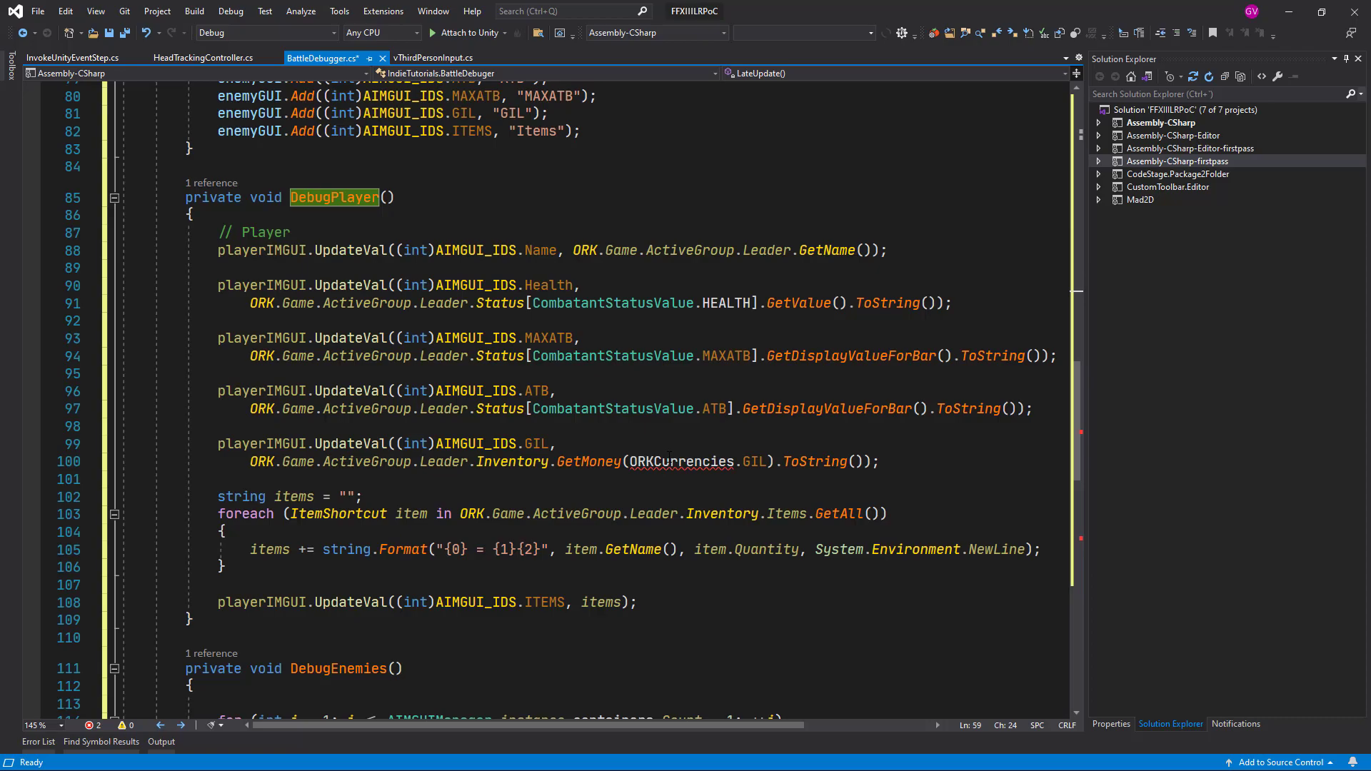
mouse_move(672, 466)
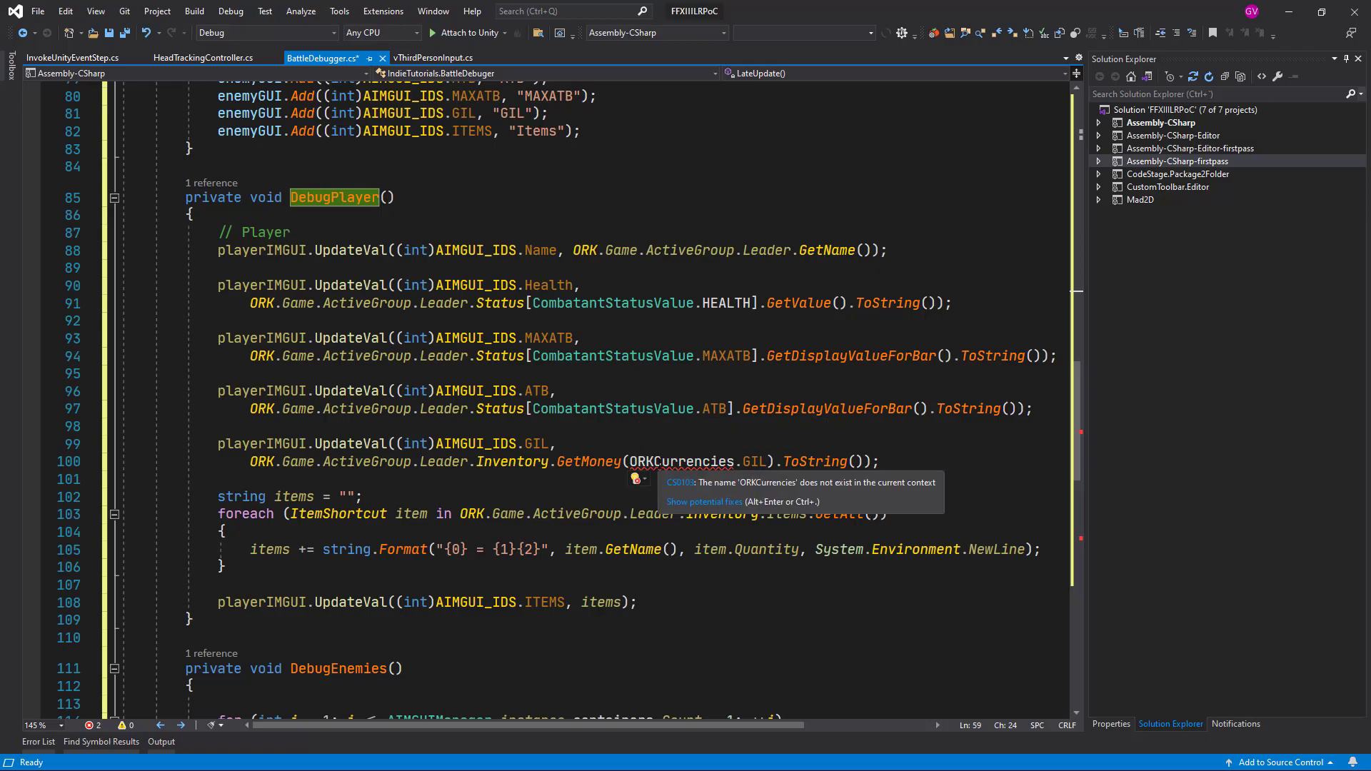
scroll(597, 373, up, 9)
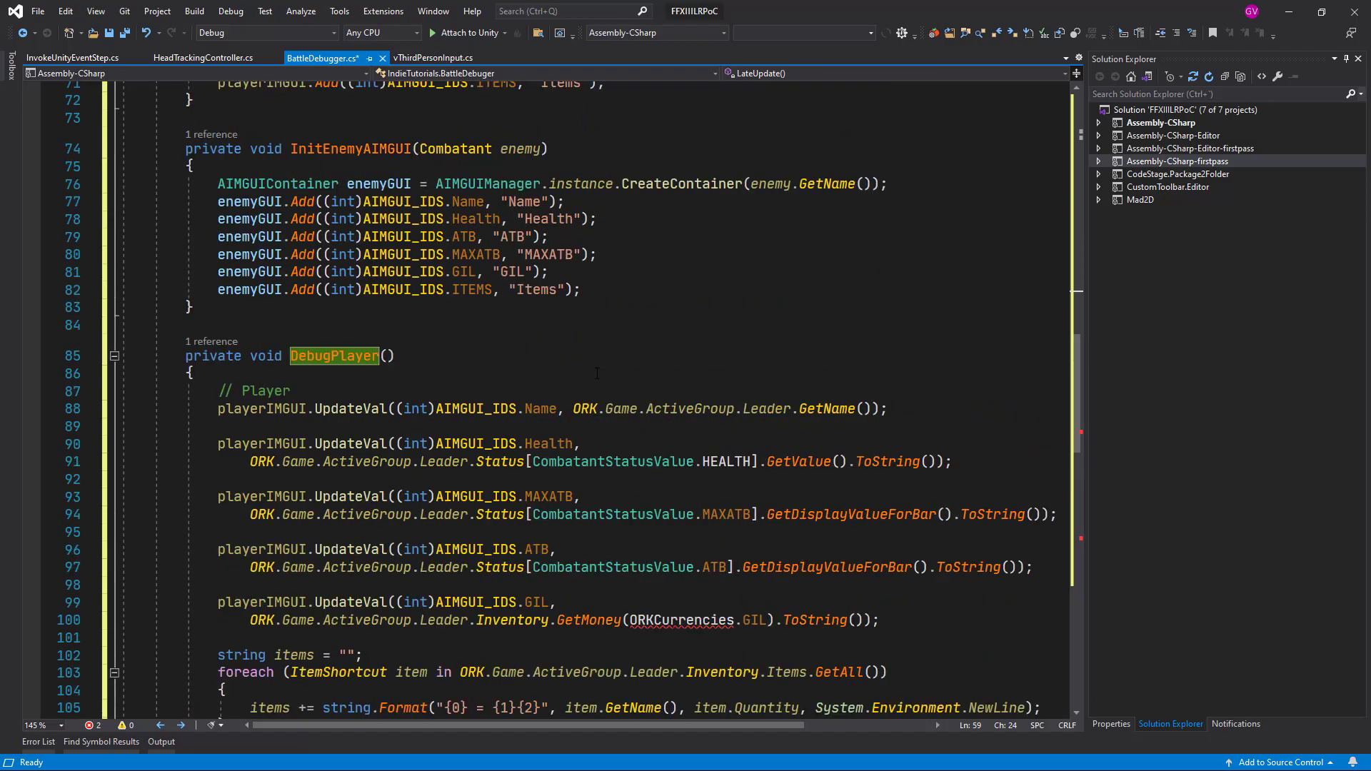
scroll(597, 374, up, 3)
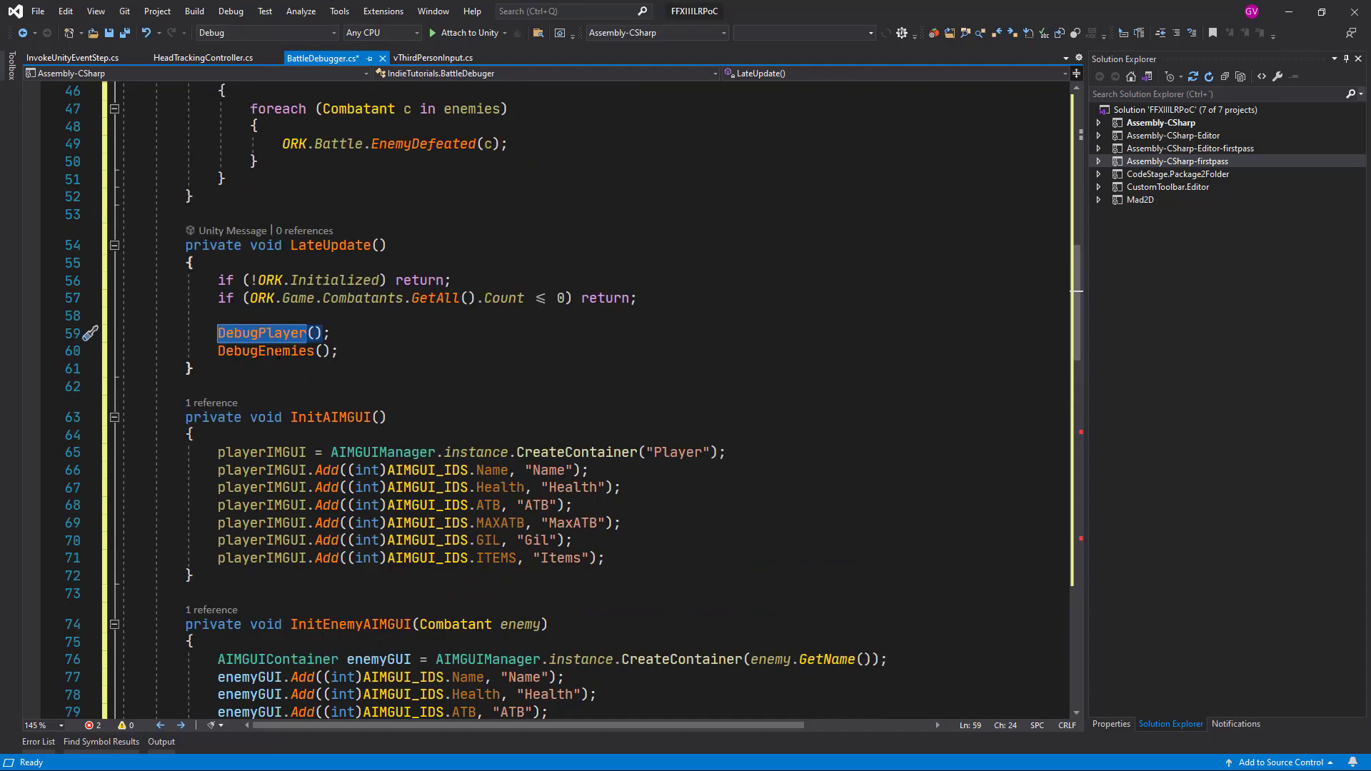
double_click(277, 351)
scroll(598, 377, down, 18)
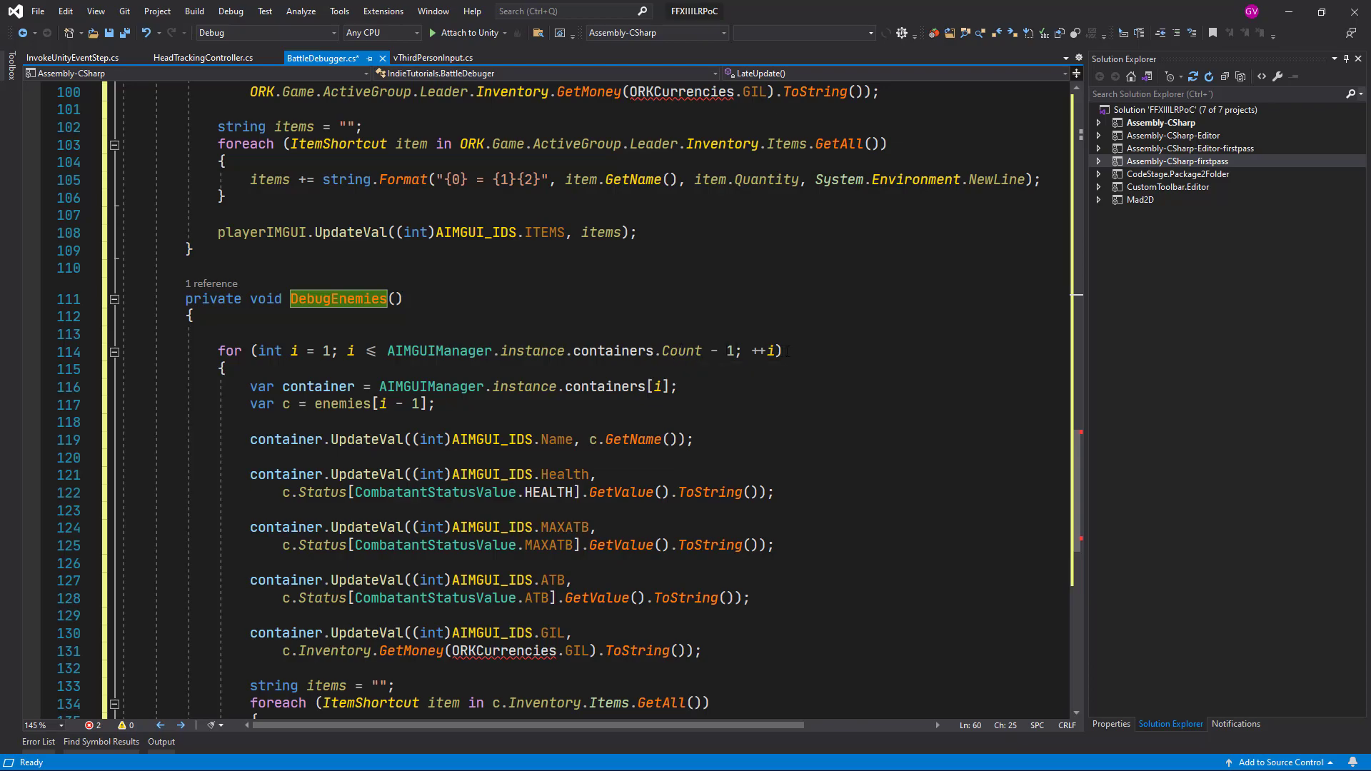
scroll(792, 351, down, 3)
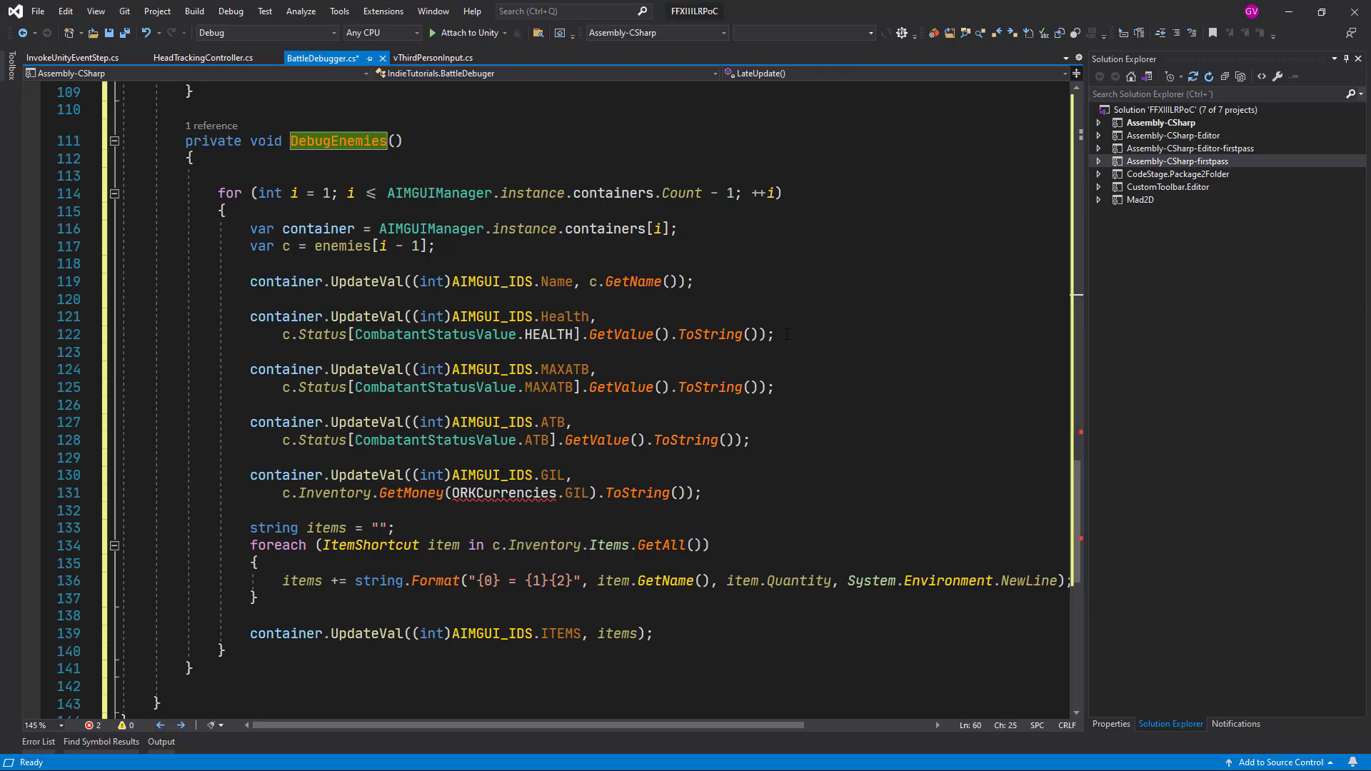
scroll(788, 335, up, 6)
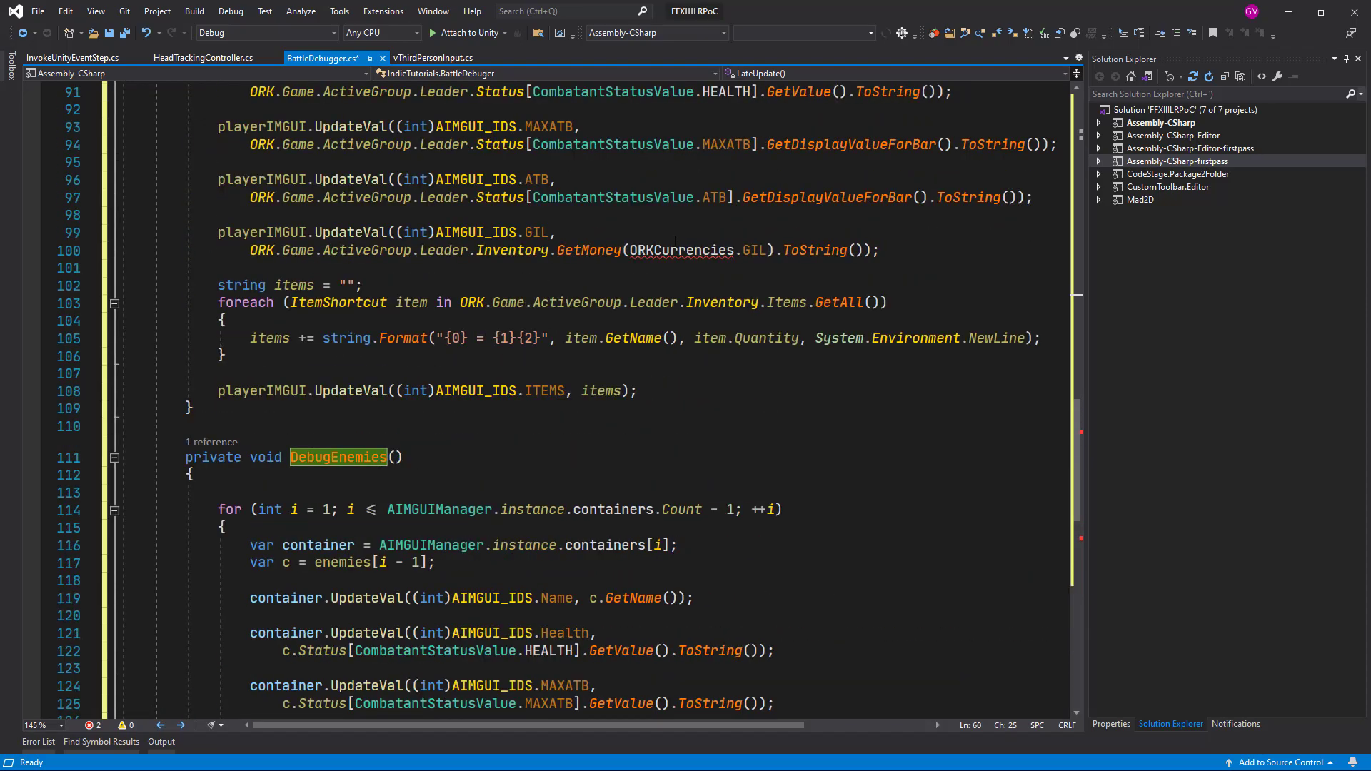
mouse_move(662, 250)
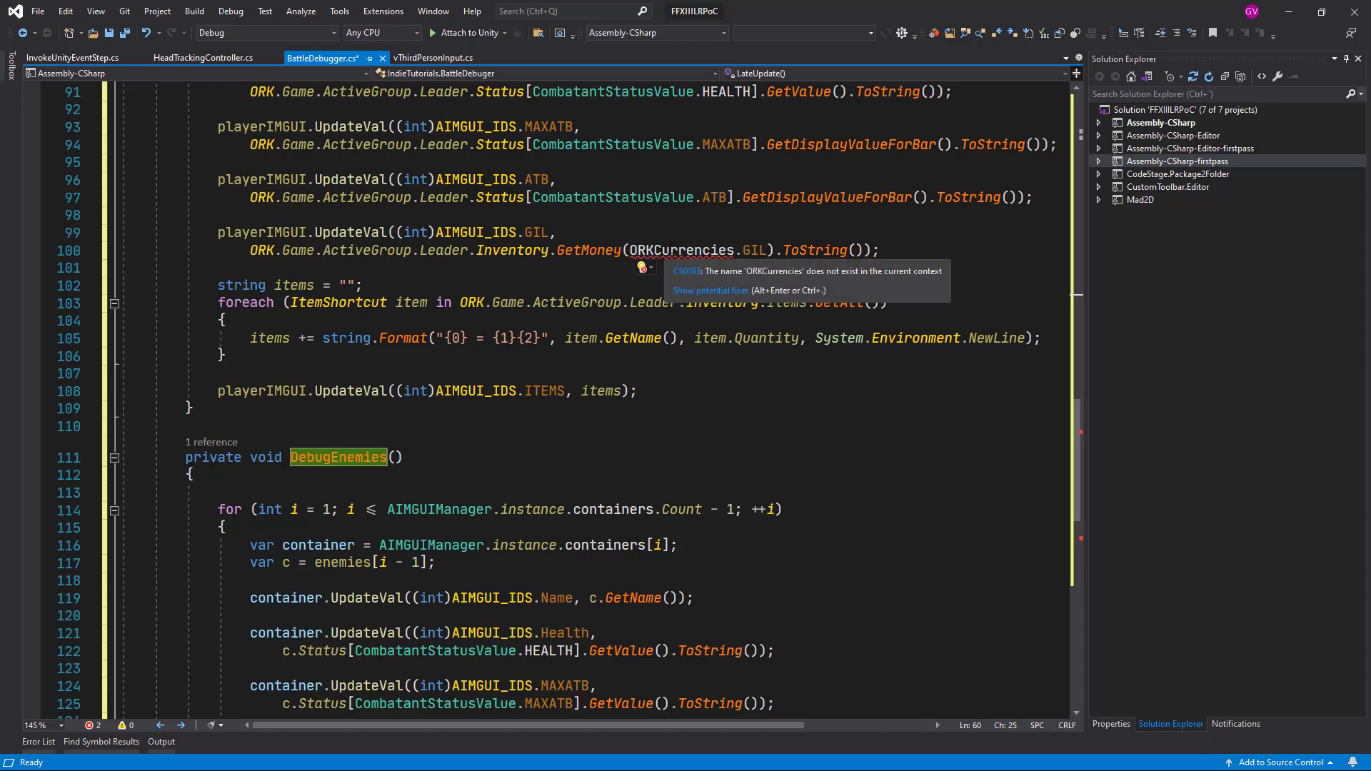
double_click(682, 250)
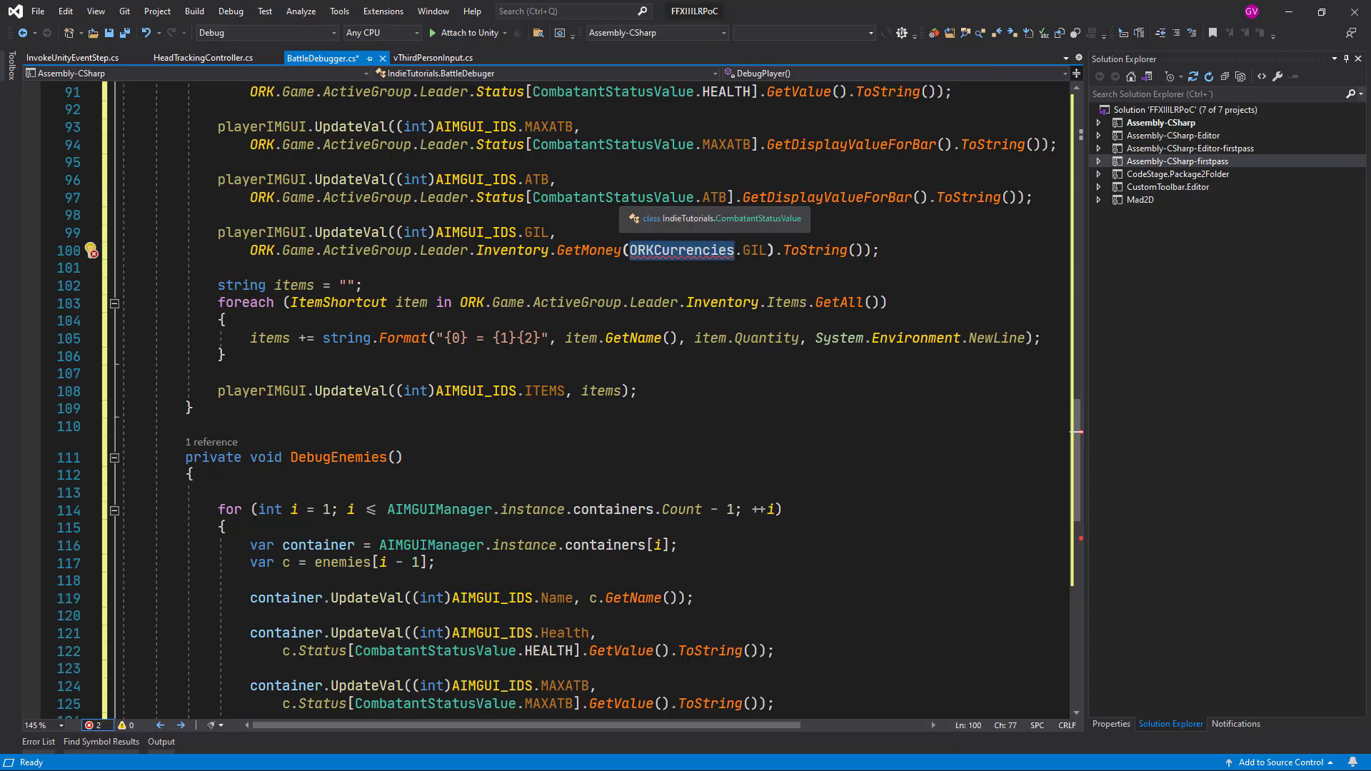
click(1100, 123)
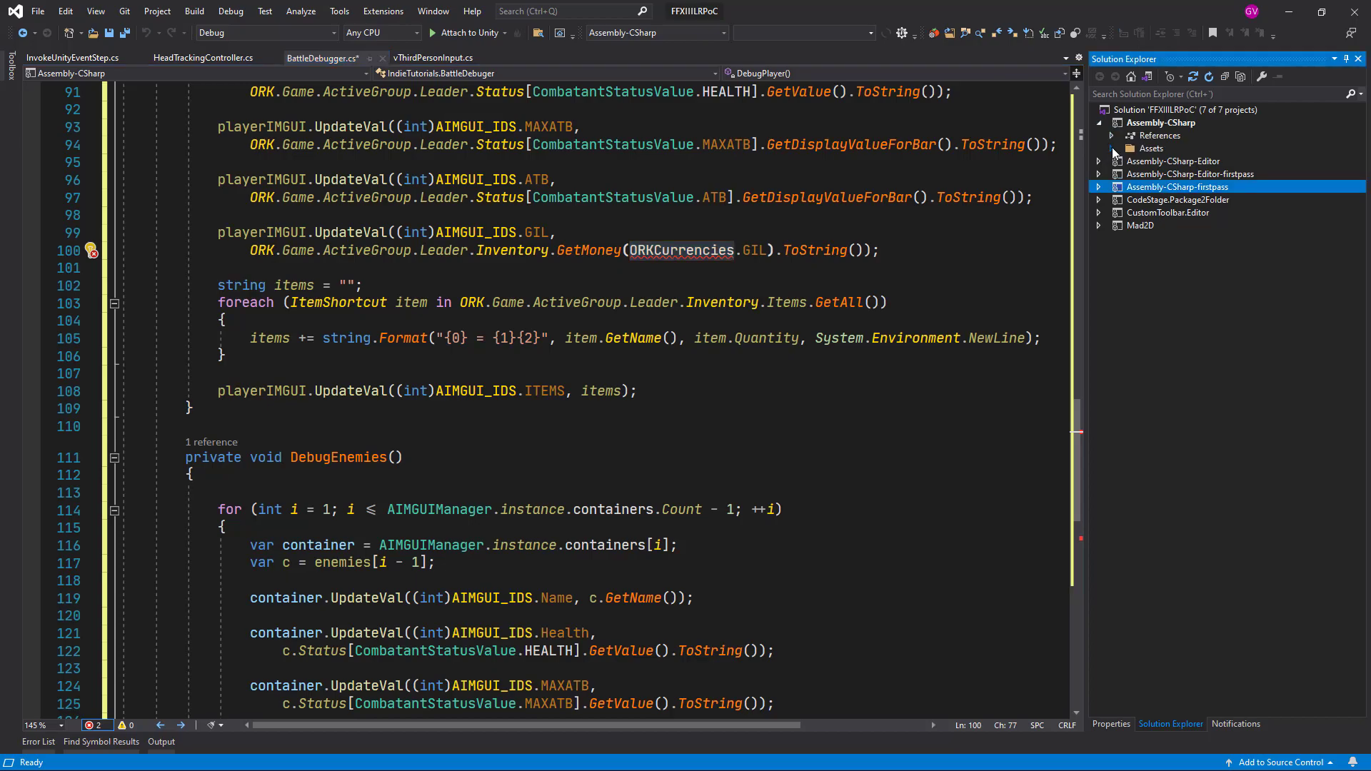
click(1112, 148)
click(1124, 162)
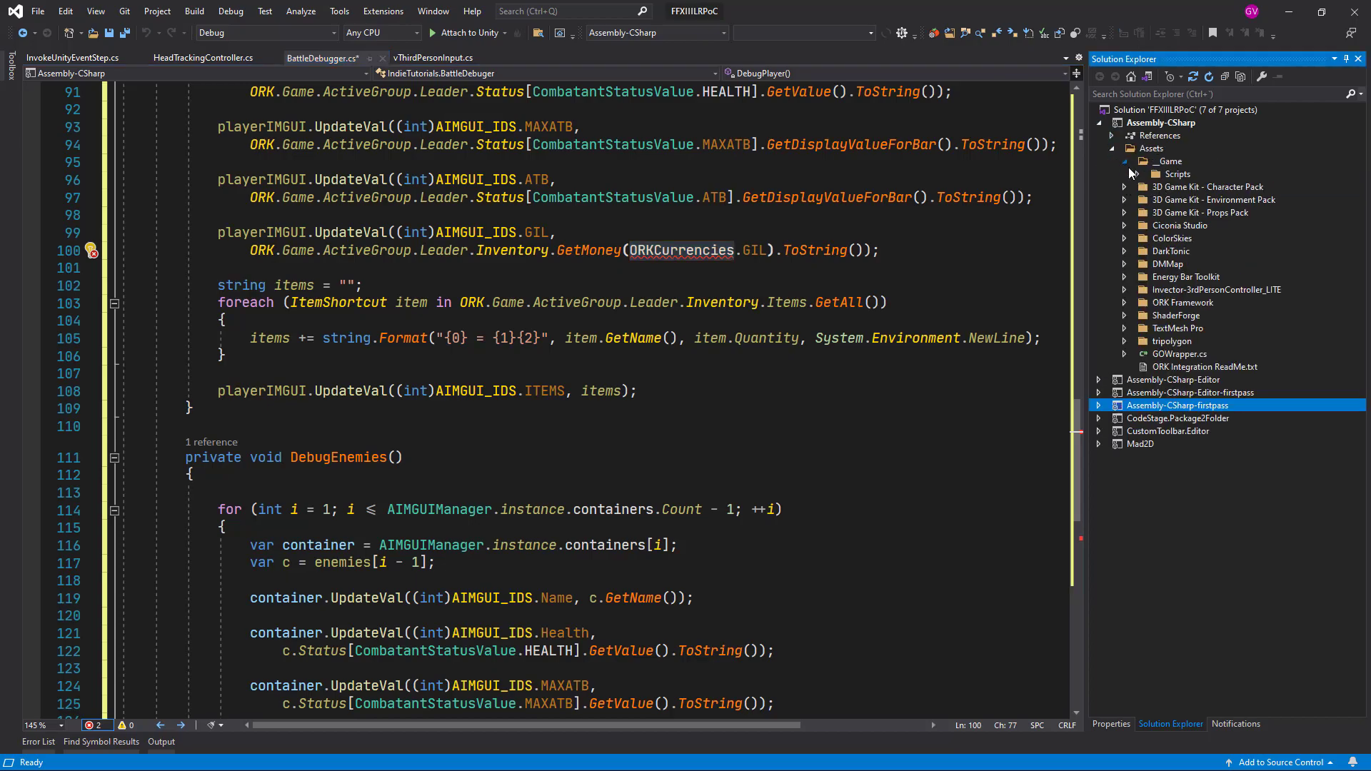
click(1138, 173)
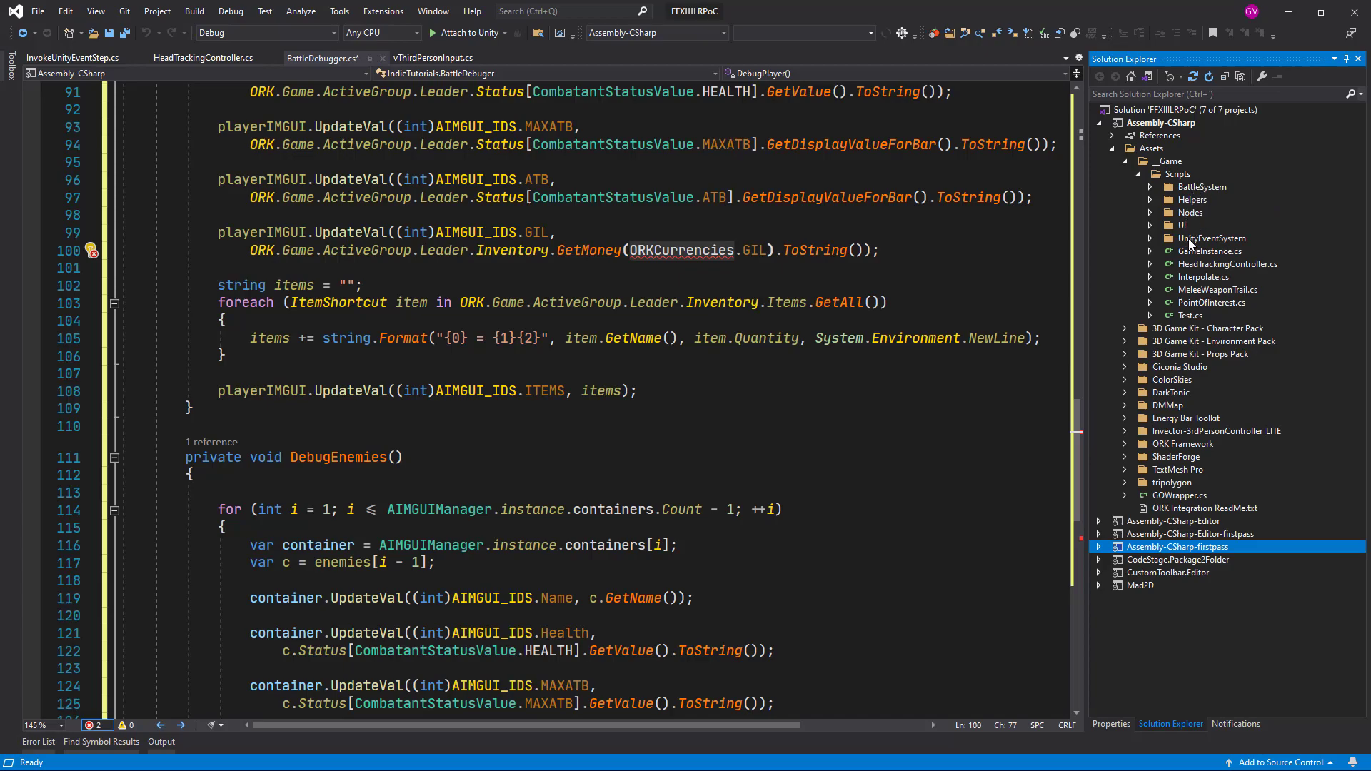
click(1113, 149)
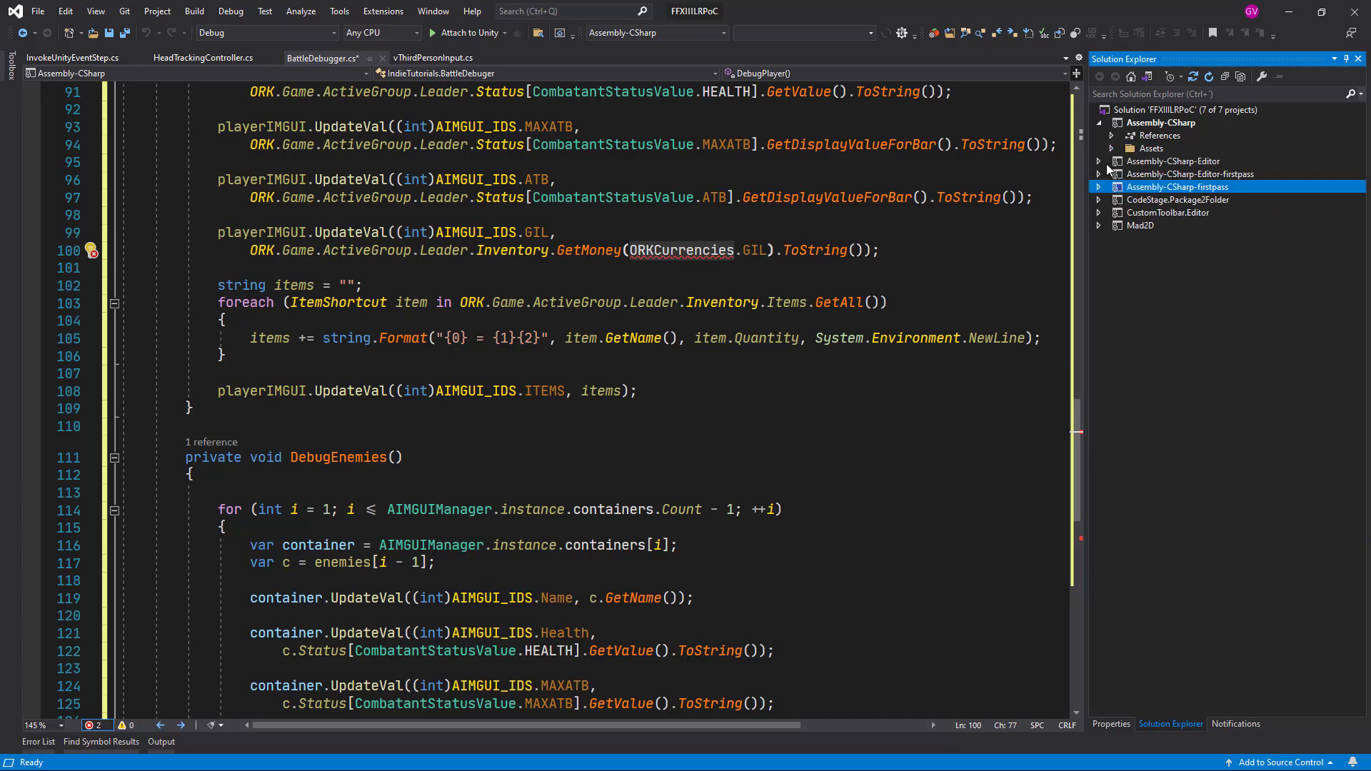
Locate and select ORKConstantsGenerator.cs in the Assembly-CSharp-Editor project under Assets/__Game/Scripts/Editor.
click(1100, 162)
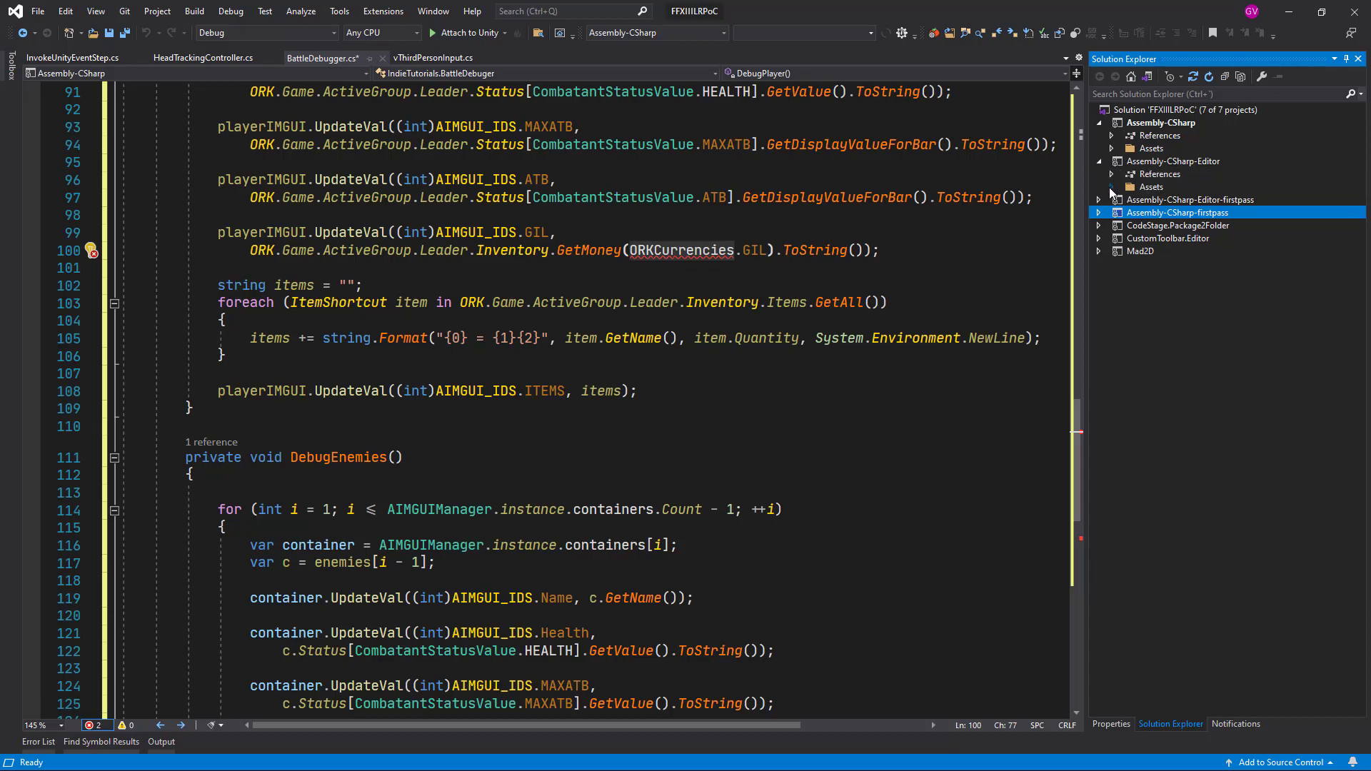
click(1112, 186)
click(1126, 201)
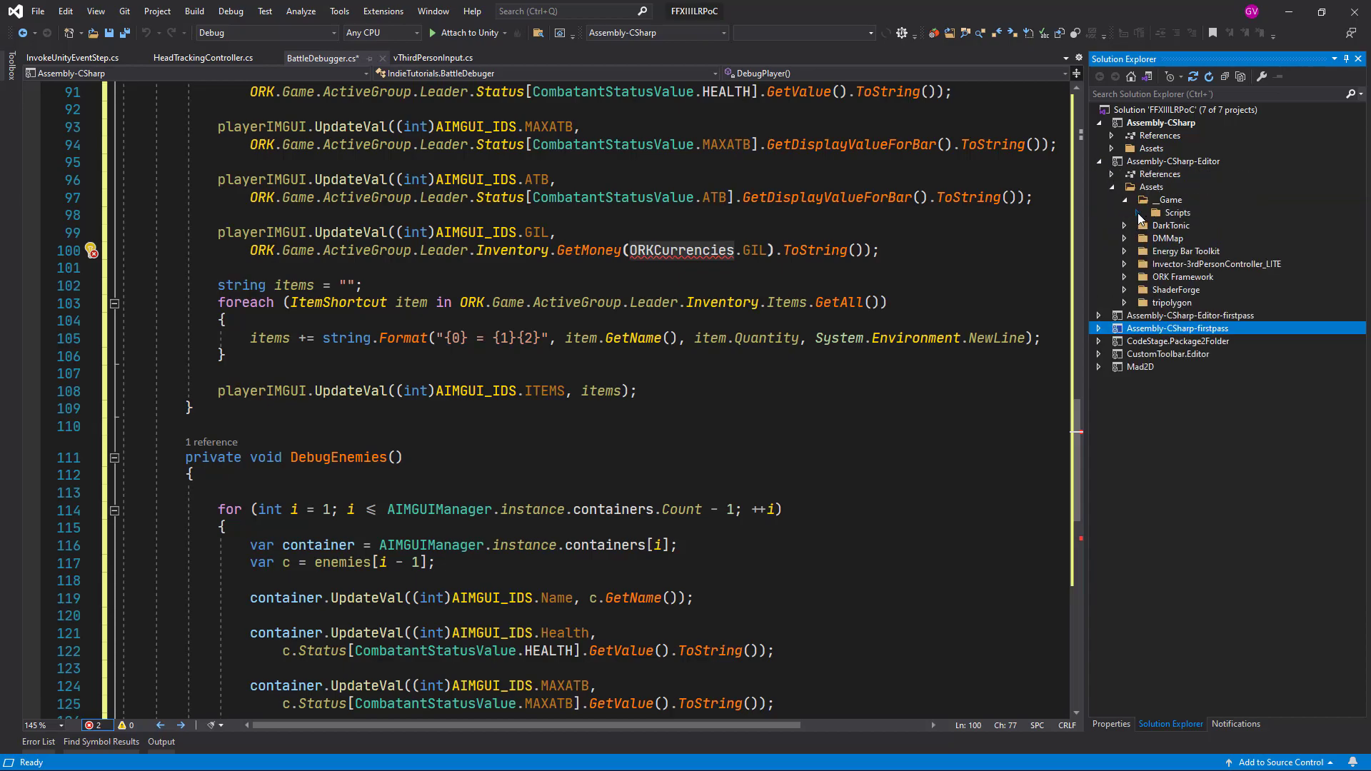
click(1138, 213)
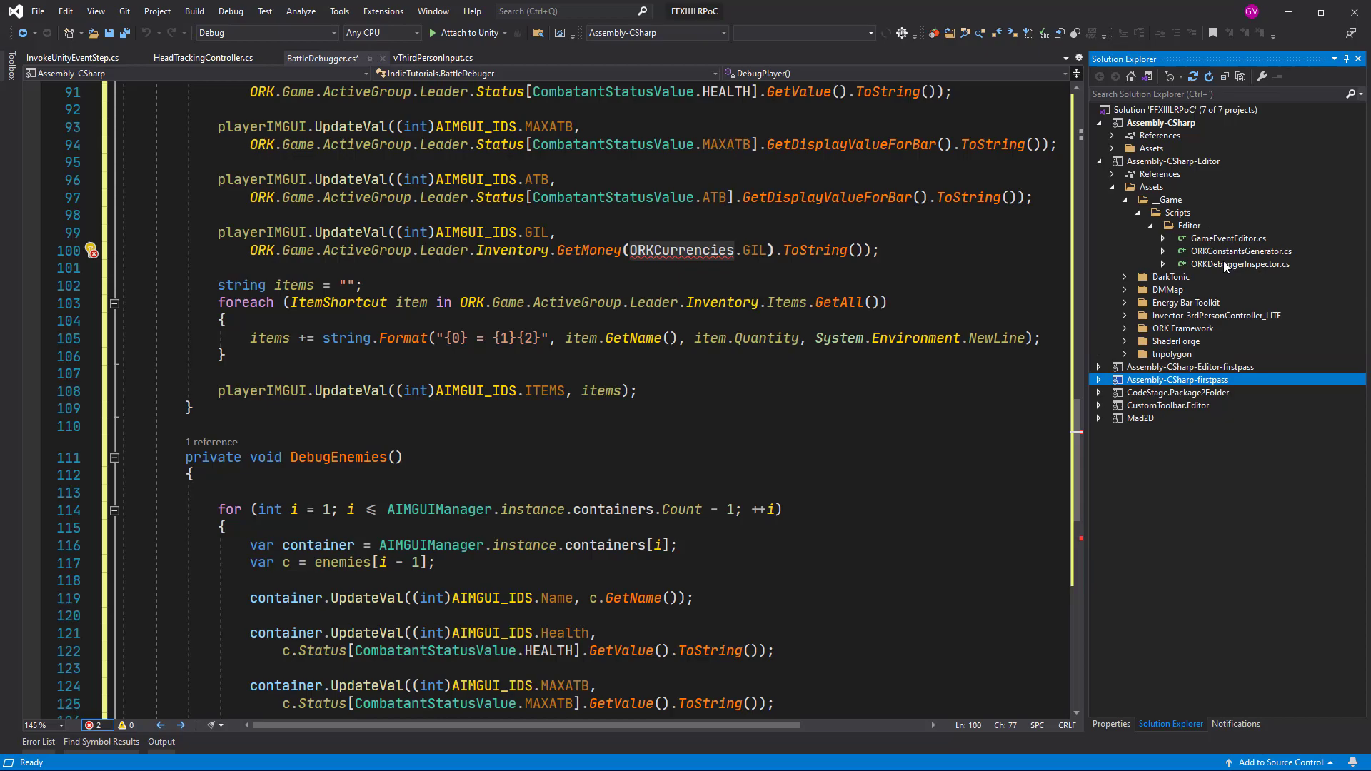
click(1226, 252)
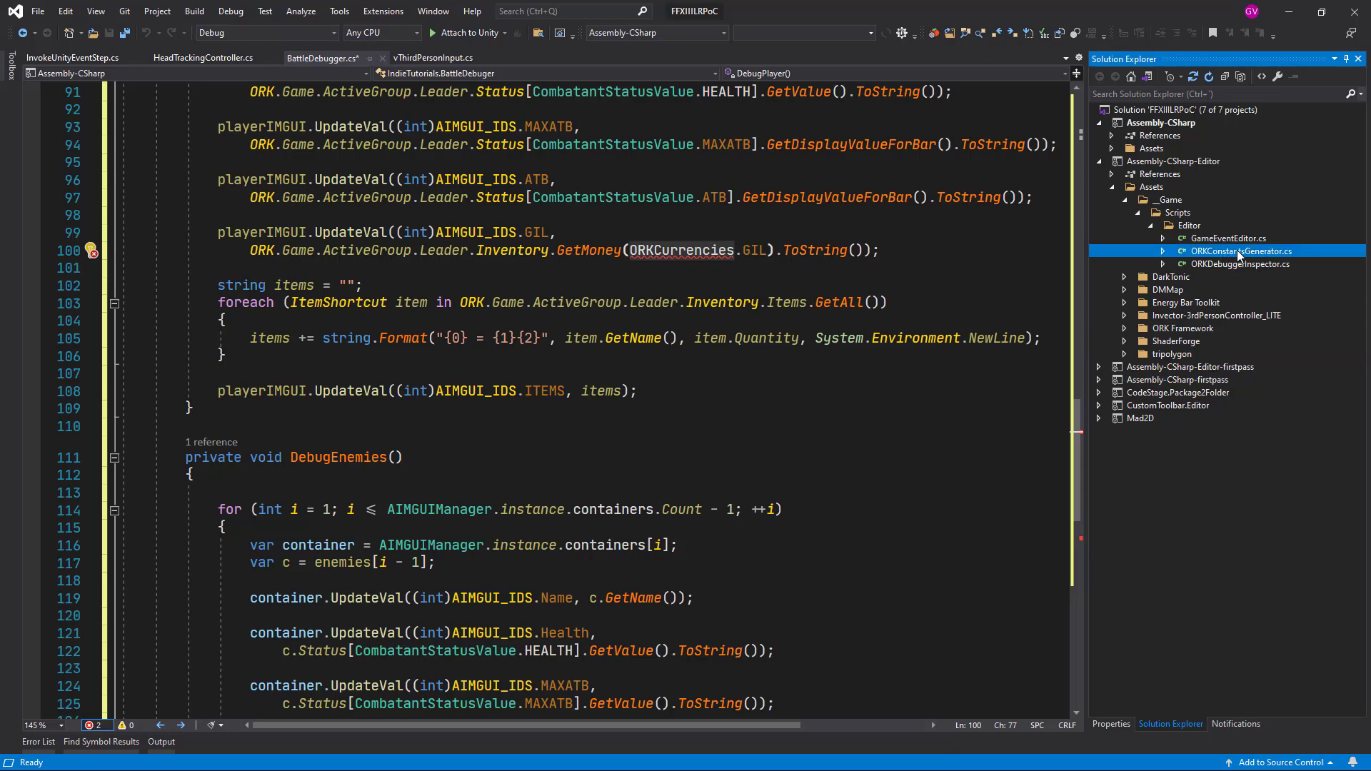
In ORKConstantsGenerator.cs, add a BuildClass line for "ORKCurrencies" from ORK.Currencies.GetNames(false).ToList() after the ORKAreas line and save.
double_click(1221, 251)
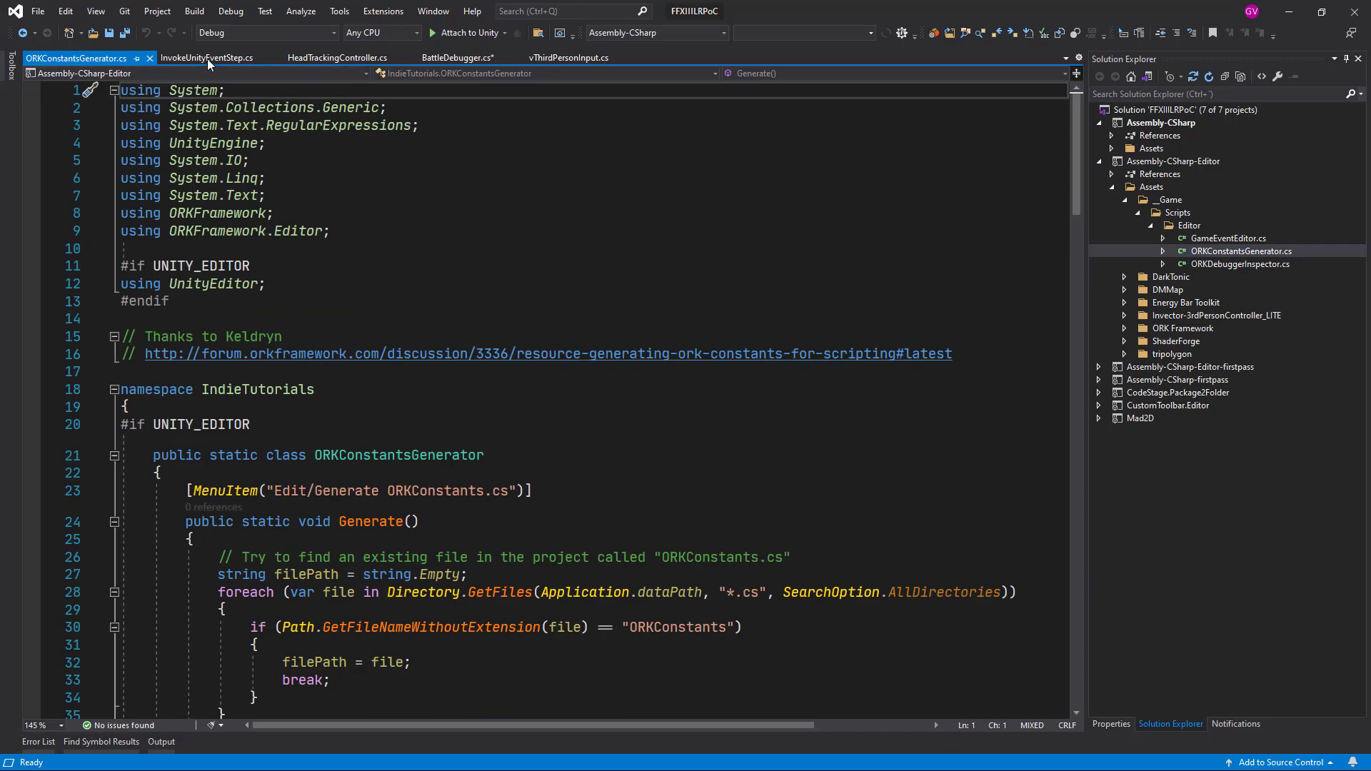
click(470, 60)
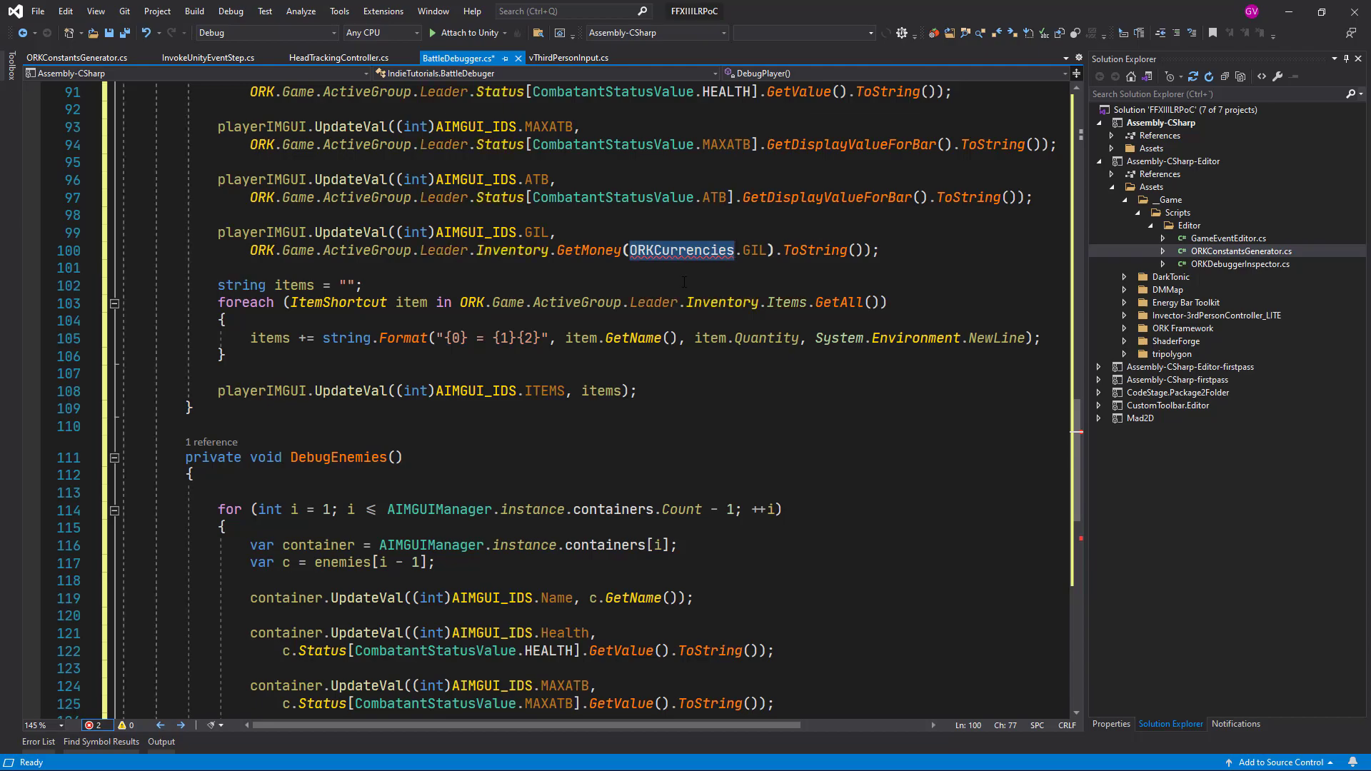
click(86, 58)
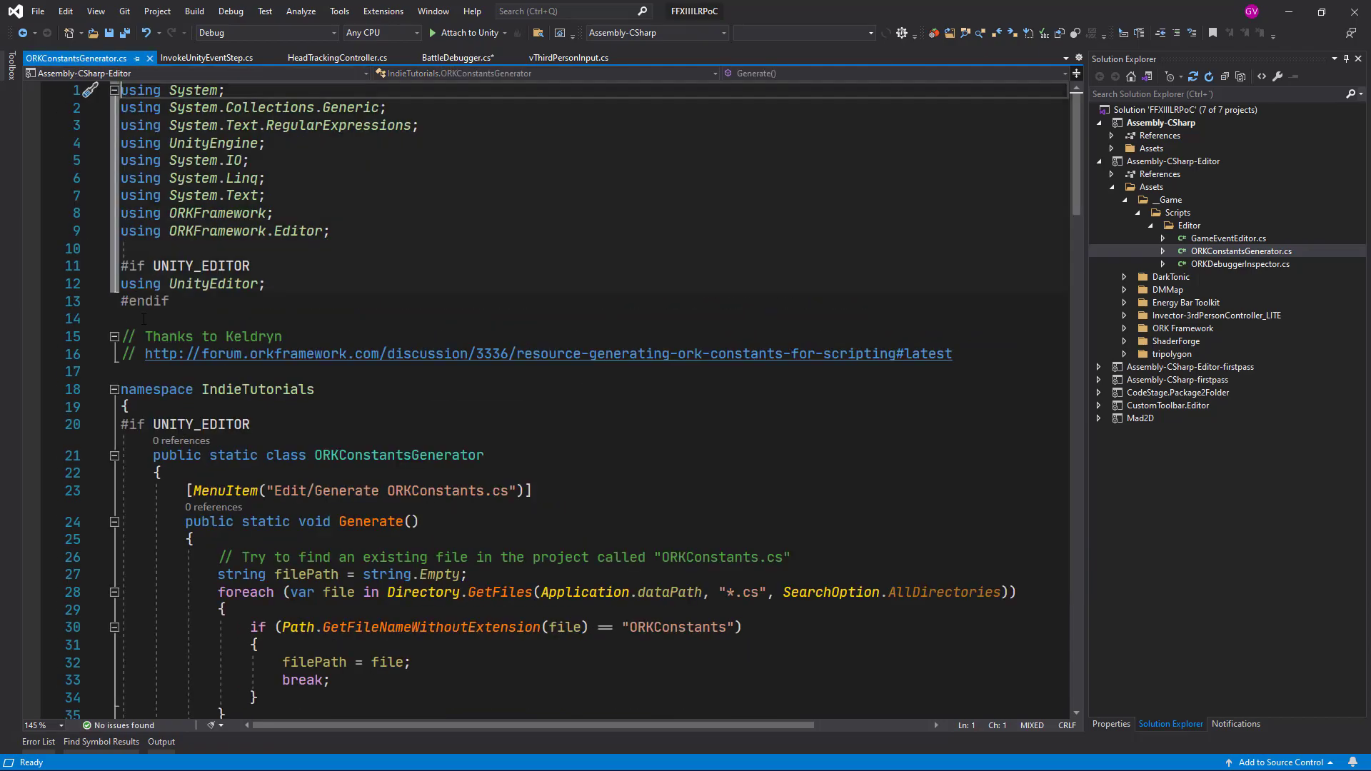
scroll(322, 468, down, 17)
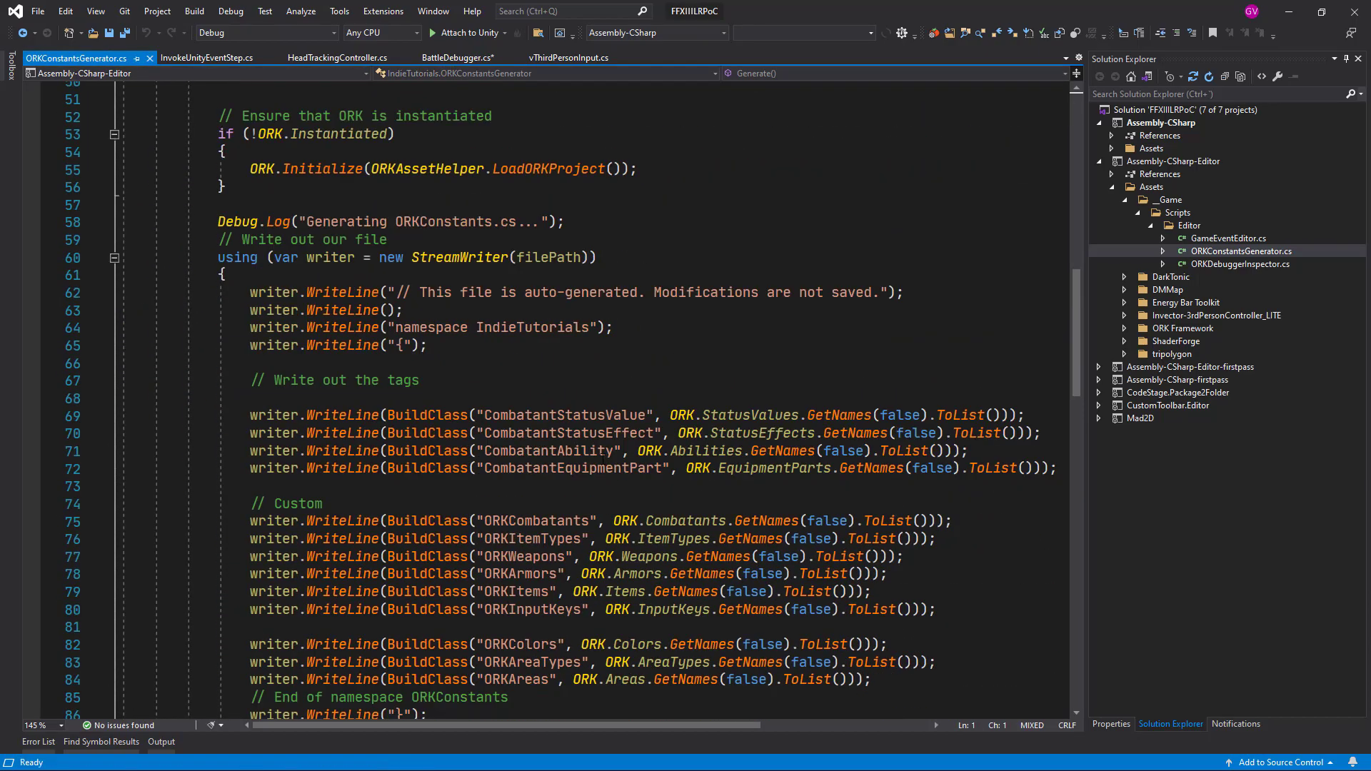
scroll(609, 450, down, 5)
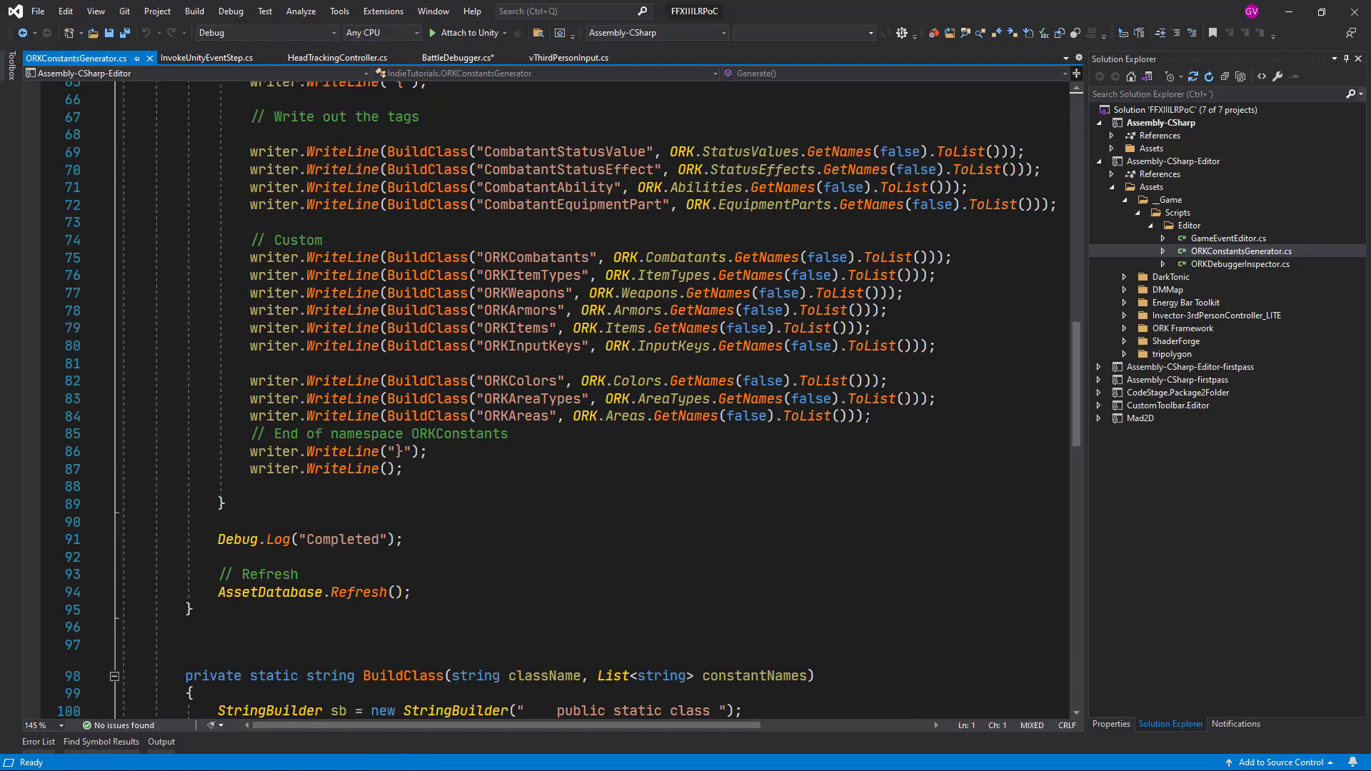
click(897, 419)
key(ctrl+s)
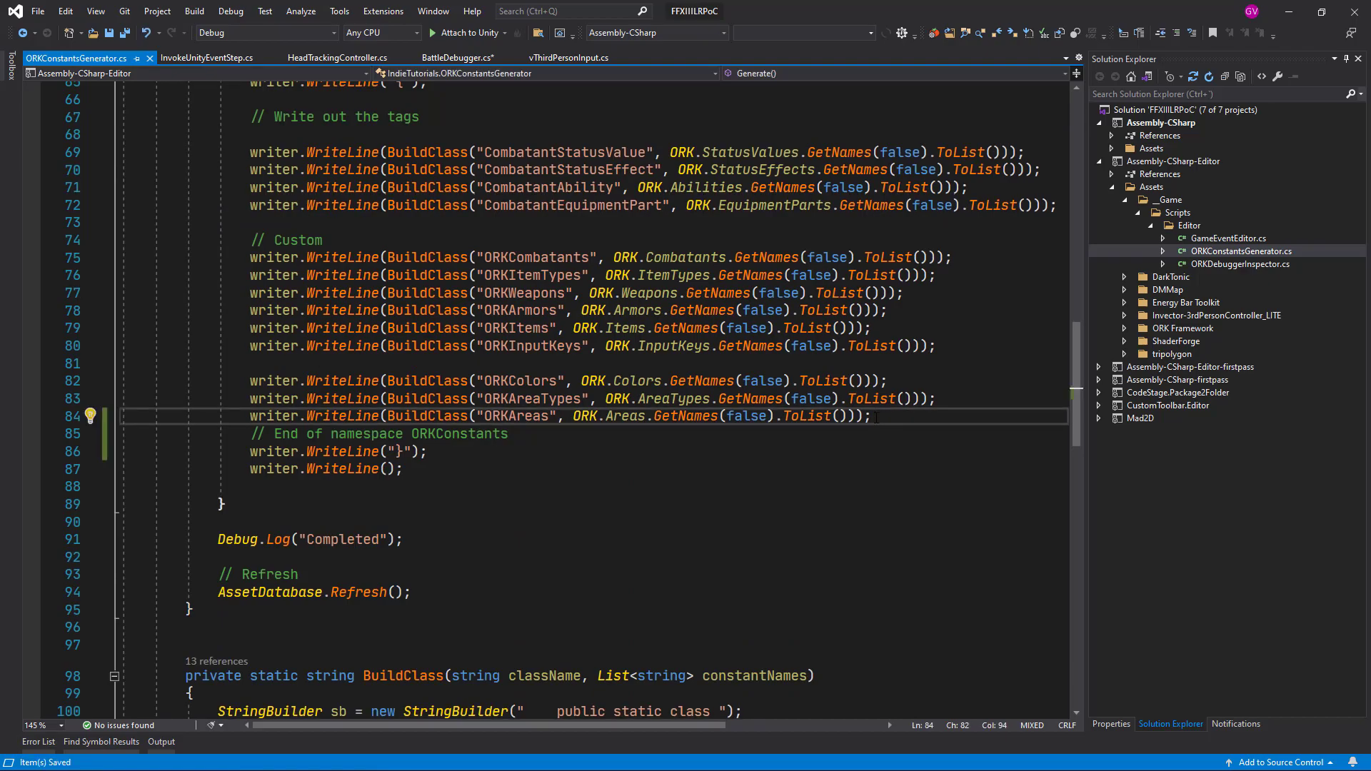
key(Return)
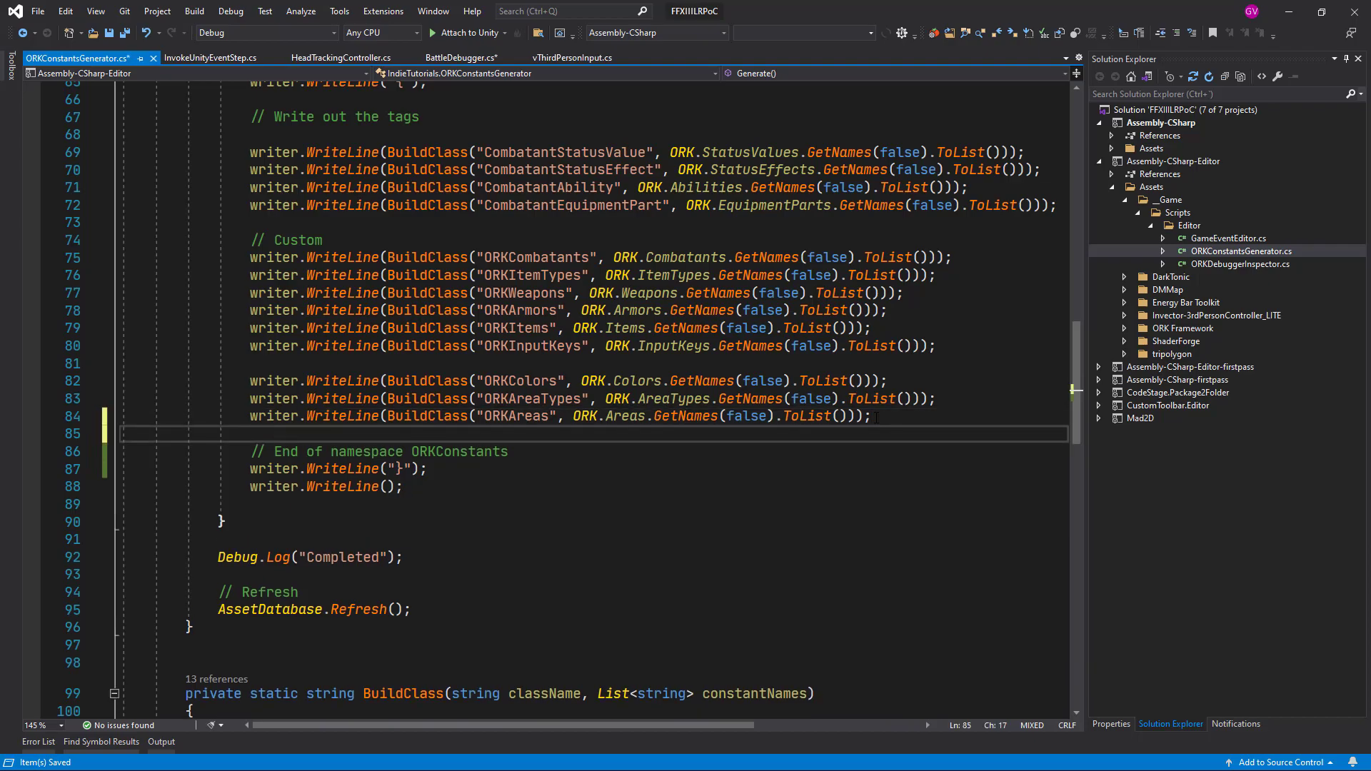
text(writer.WriteLine(BuildClass("ORKCurrencies", ORK.Currencies.GetNames(false).ToList()));)
key(ctrl+s)
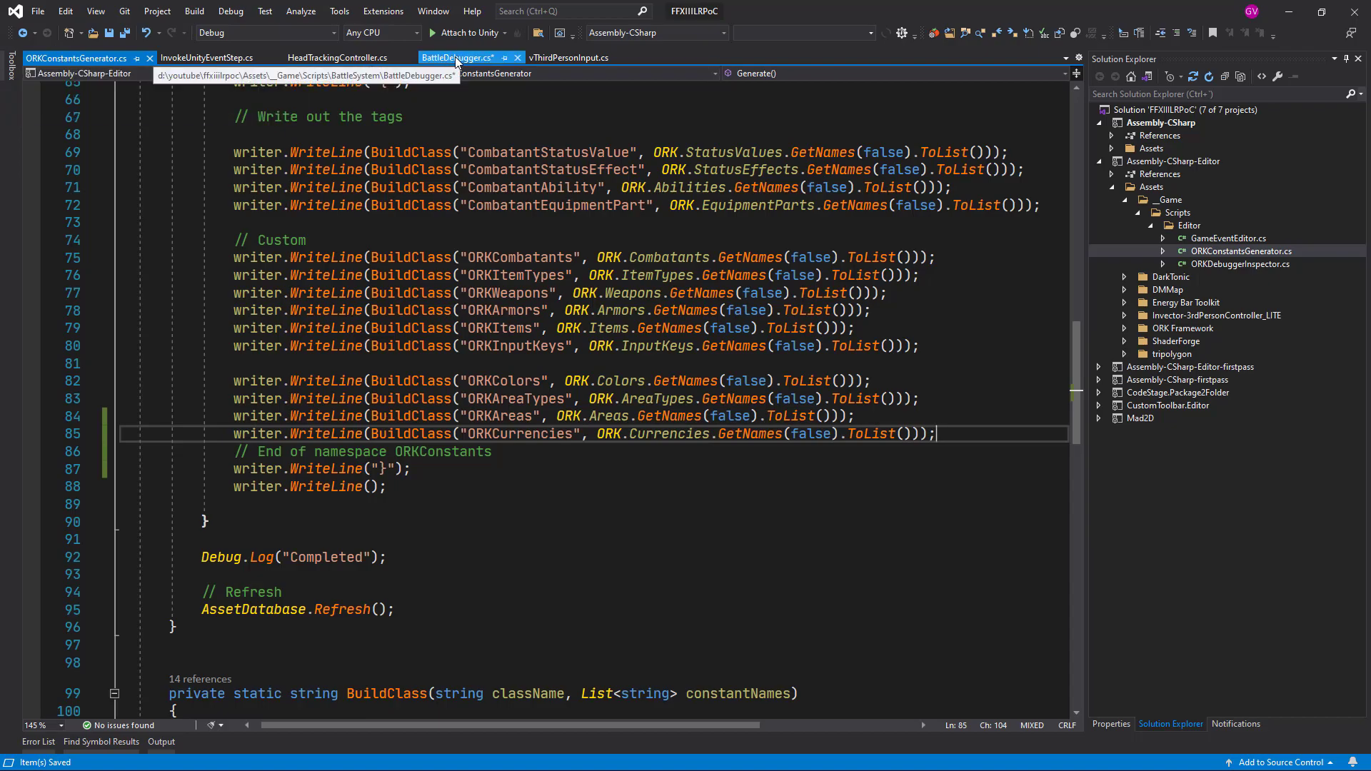
Switch to Unity and run the Generate ORKConstants.cs command.
click(1288, 12)
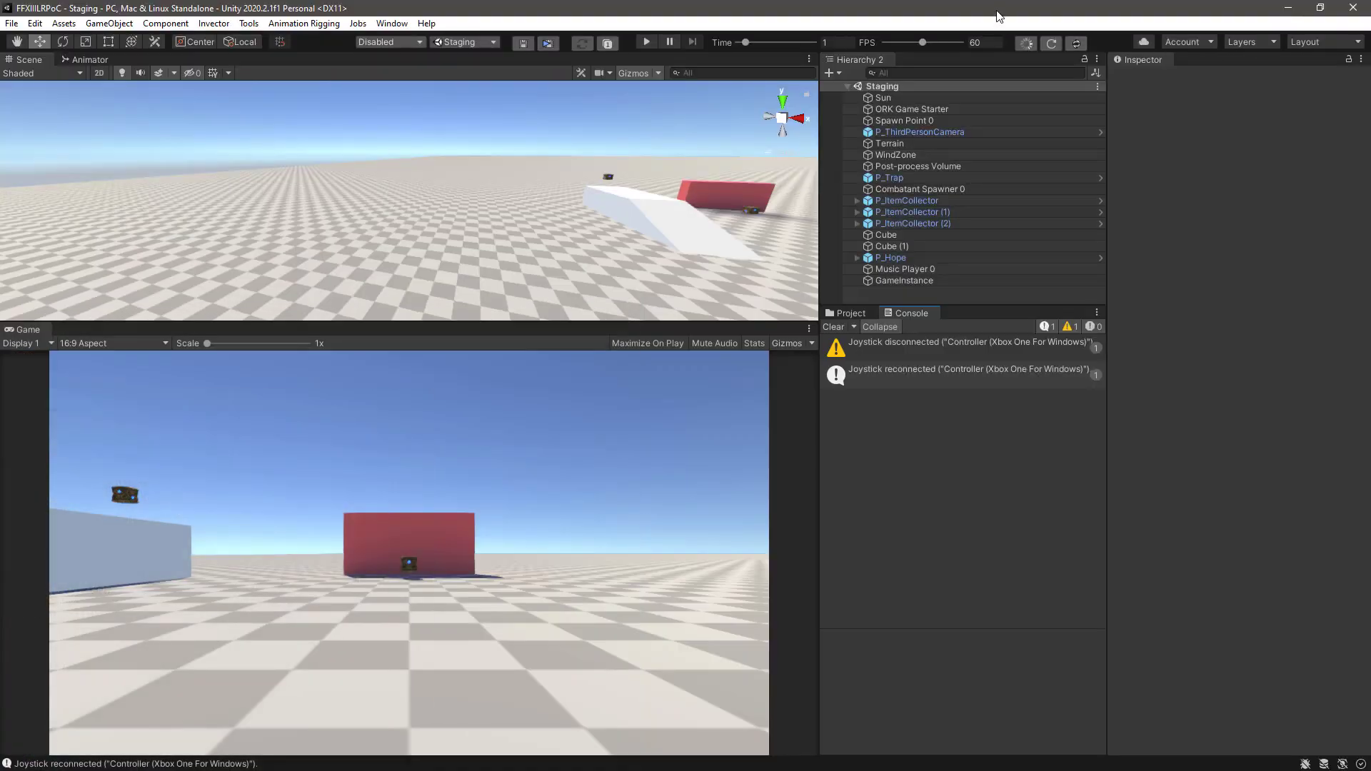
click(35, 24)
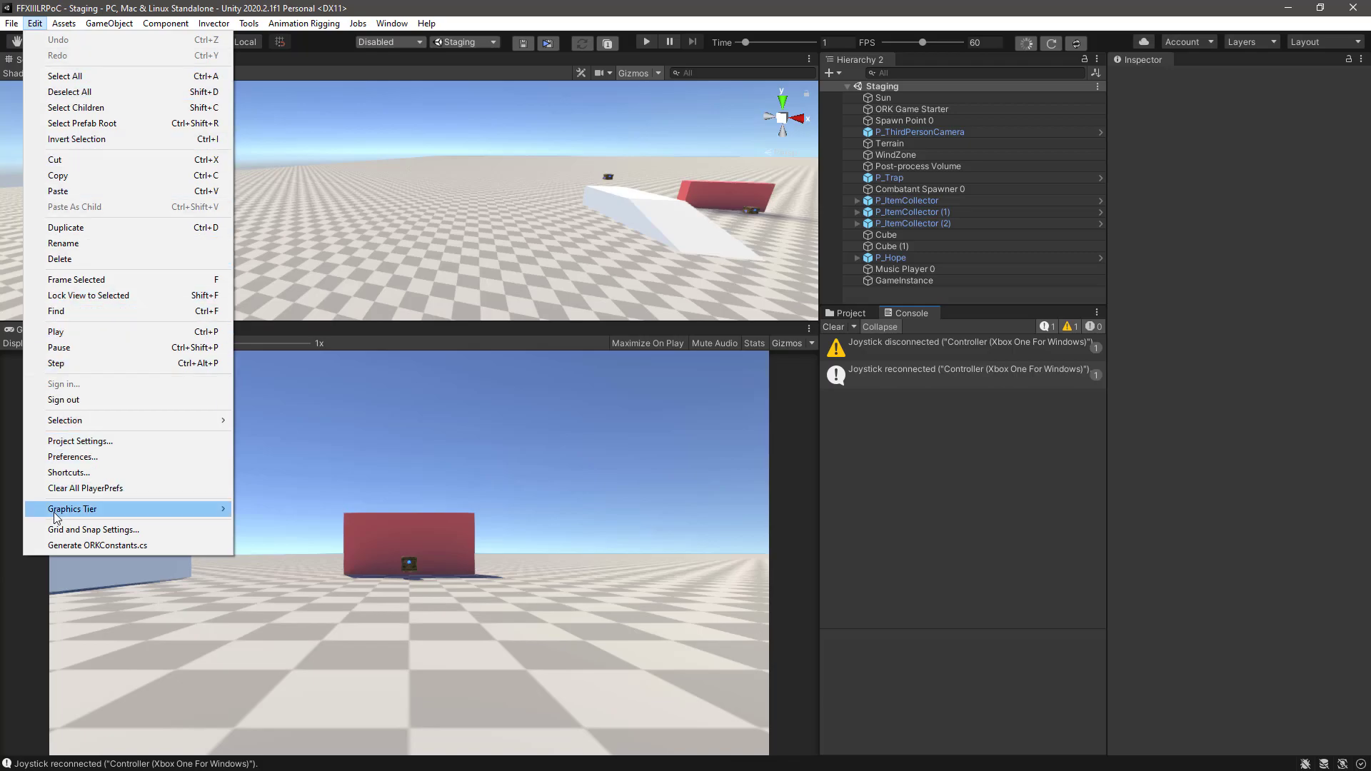
click(88, 545)
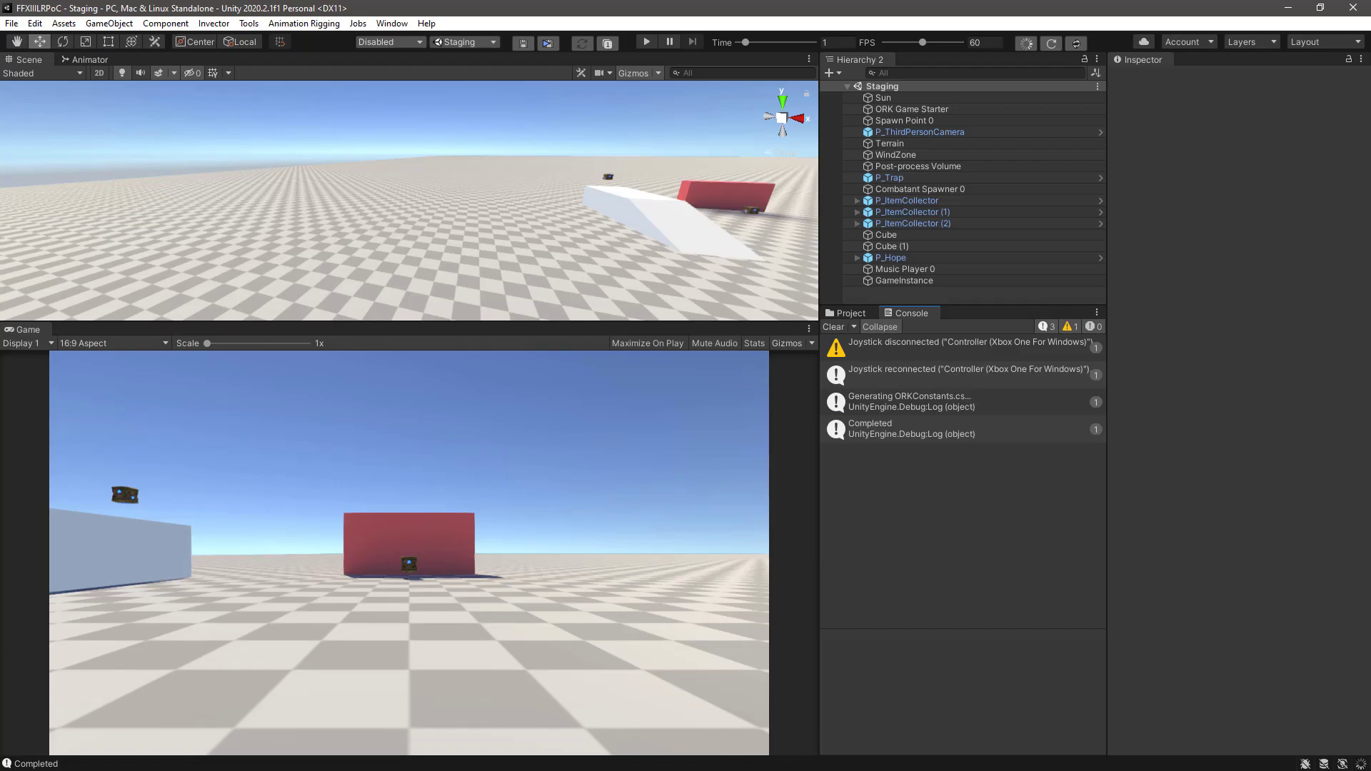
Return to Visual Studio, recheck the ORKCurrencies.GIL reference in BattleDebugger.cs and save the file.
key(alt+Tab)
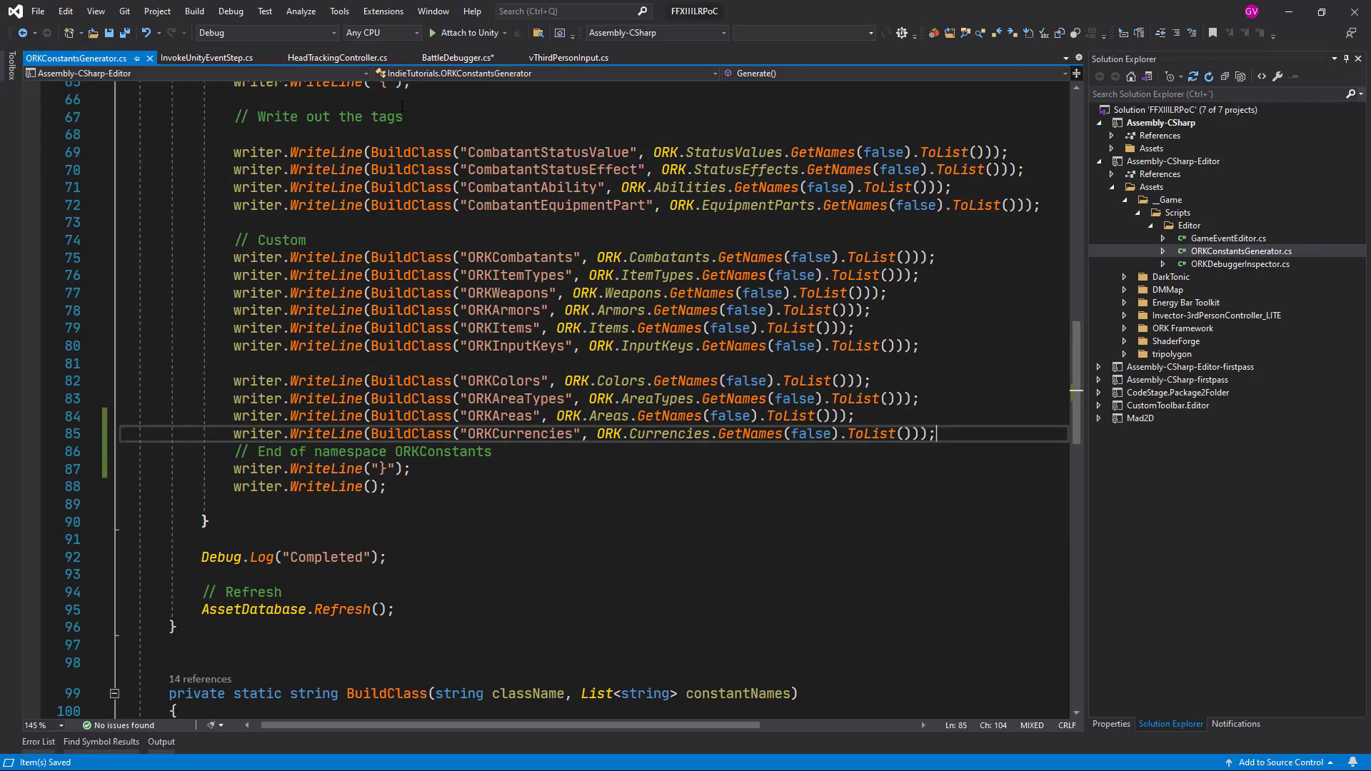
click(451, 58)
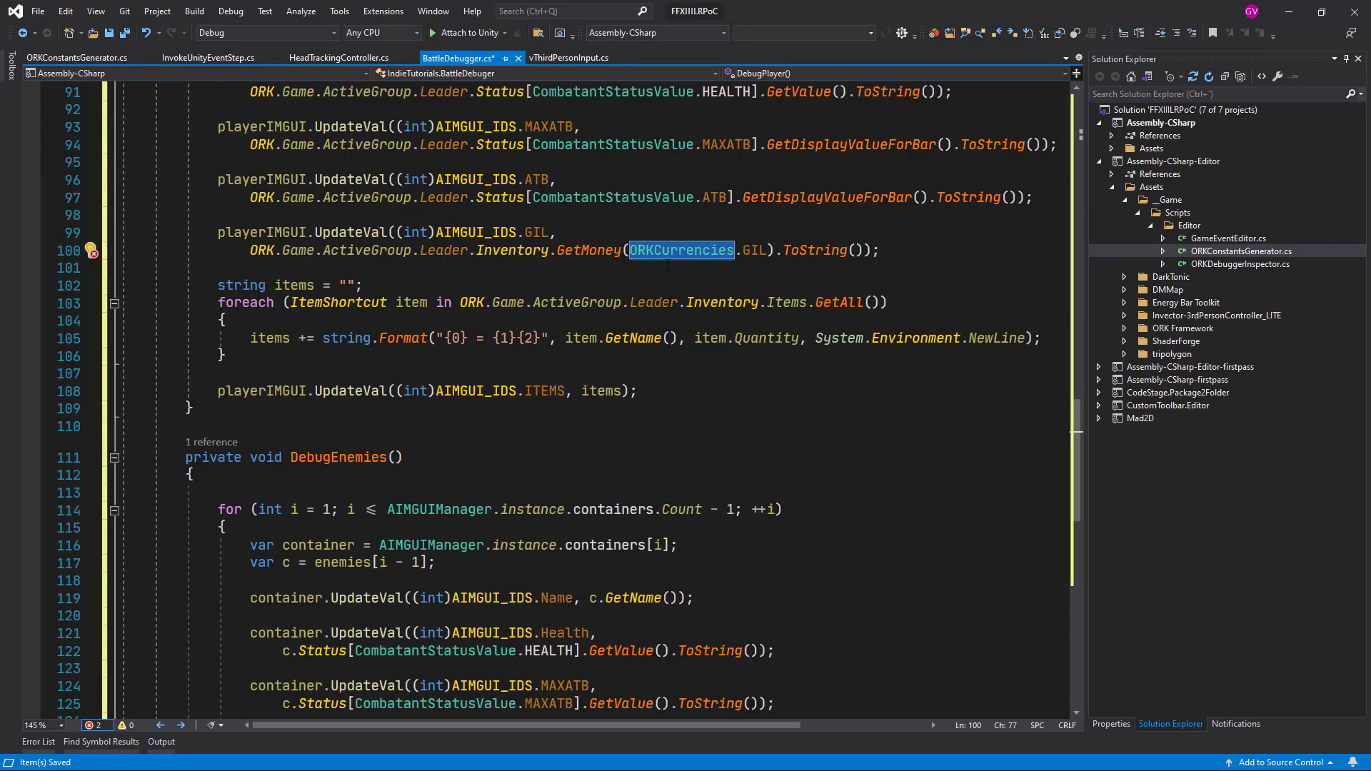
click(723, 222)
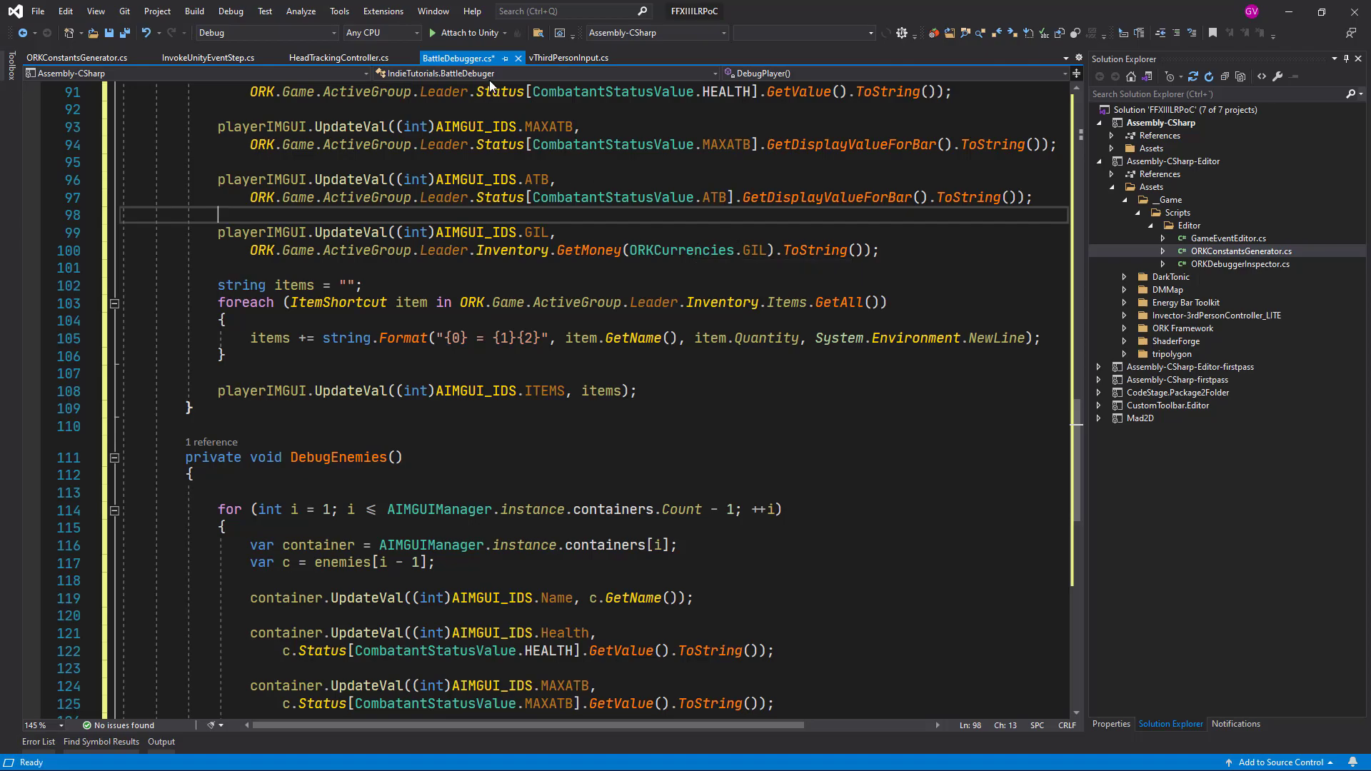
key(ctrl+s)
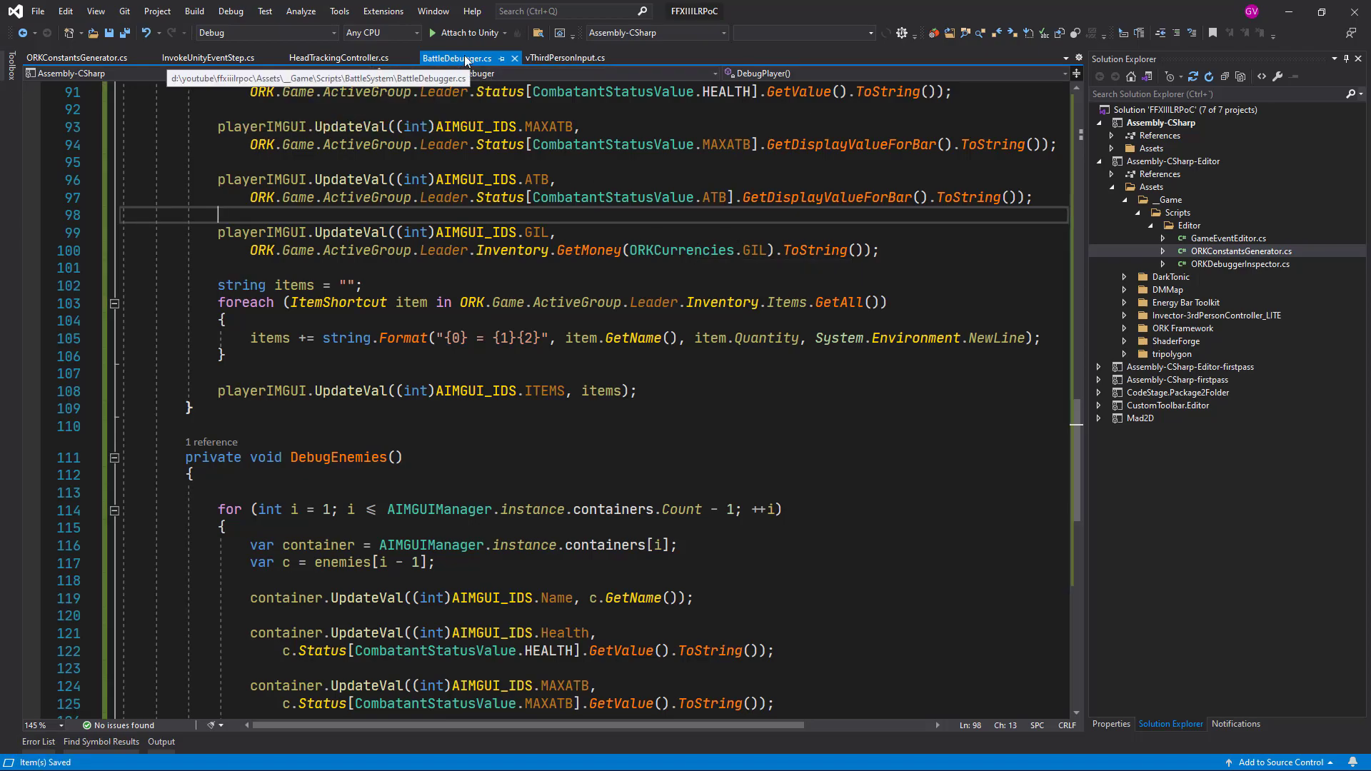
Switch to Unity, clear the console and open the BattleArena scene.
click(1300, 11)
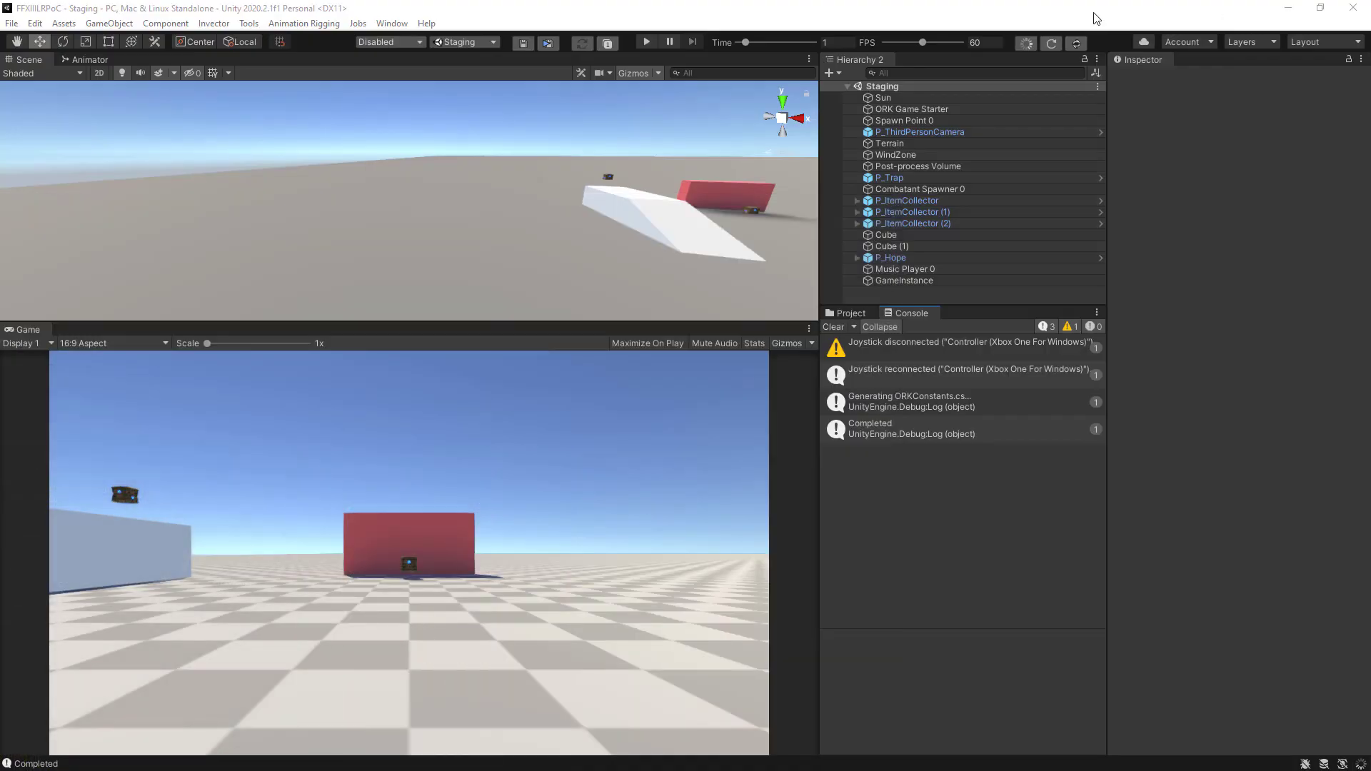
click(835, 327)
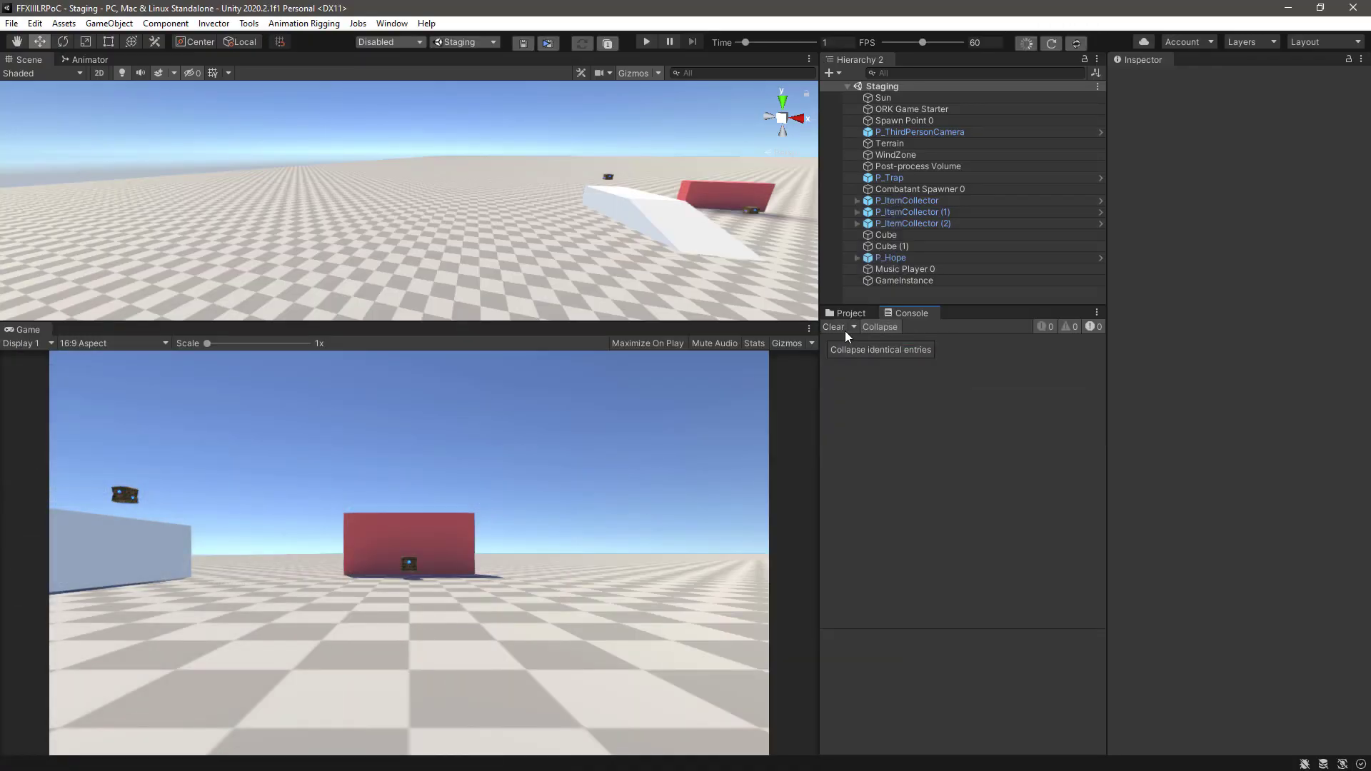
click(465, 41)
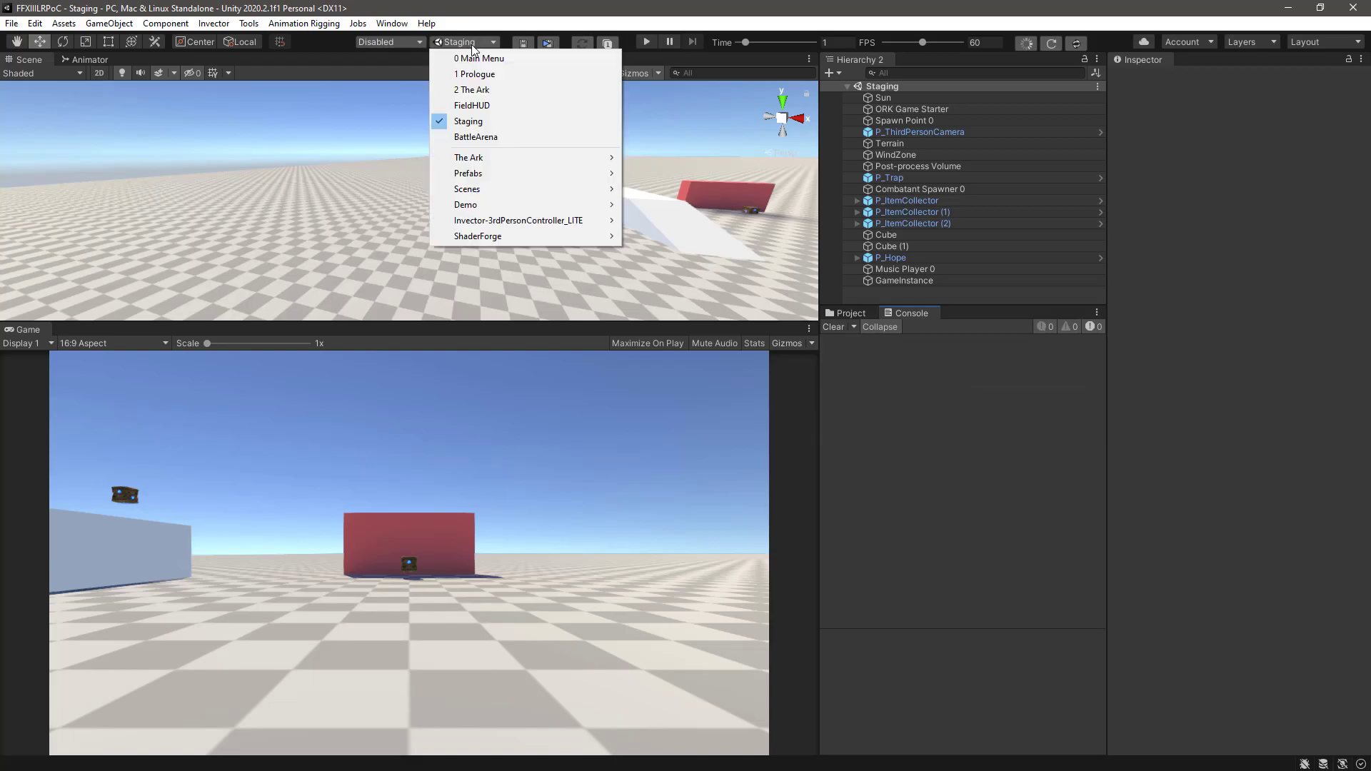
click(463, 138)
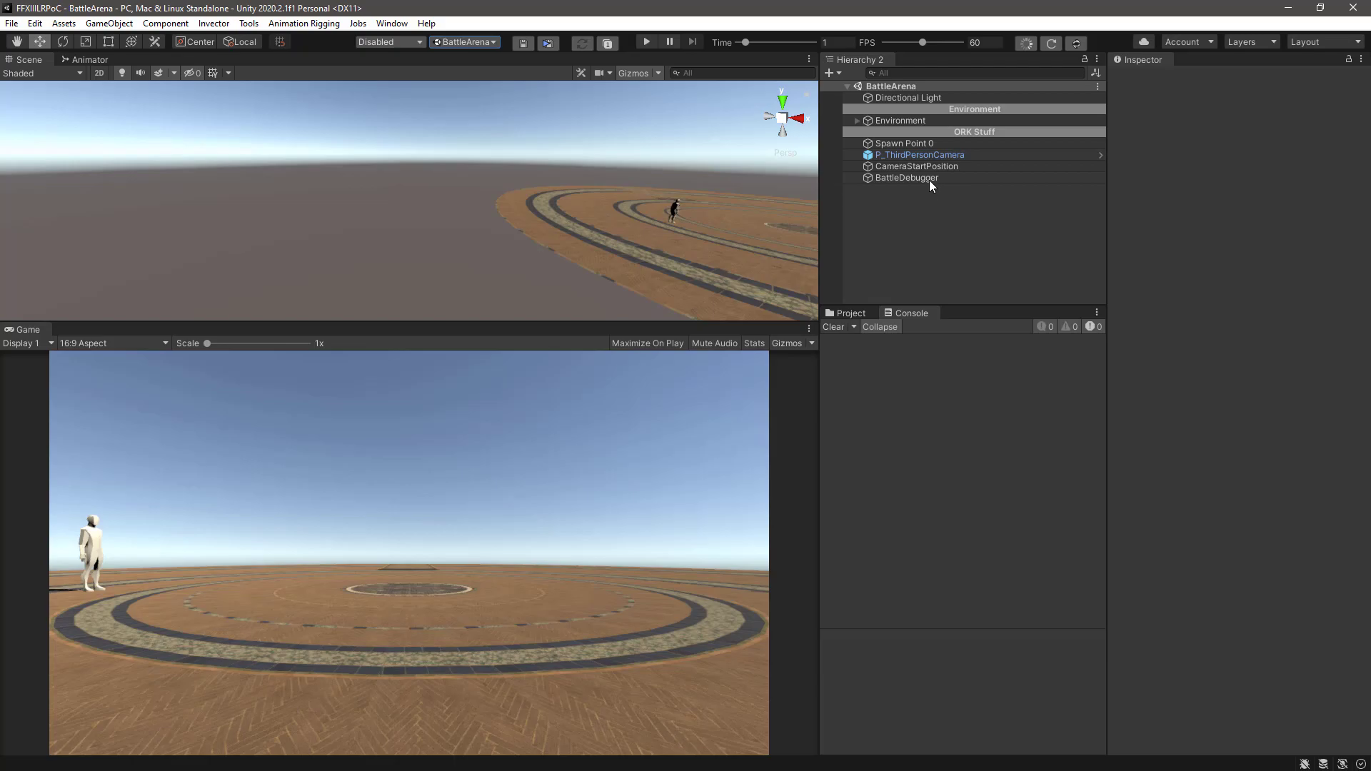
Check the BattleDebugger object's script component, then delete the BattleDebuger script from the Scripts/BattleSystem folder.
click(924, 178)
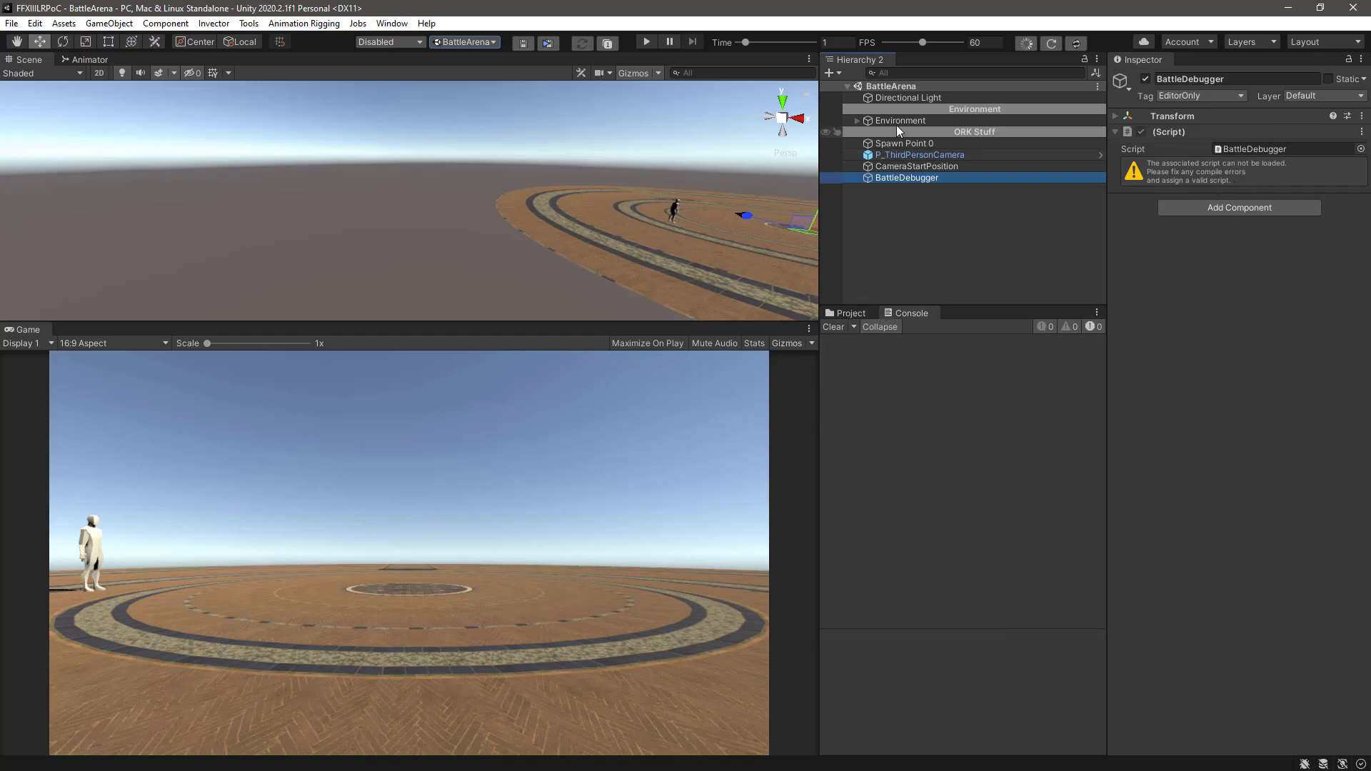
click(582, 44)
click(844, 313)
scroll(954, 499, down, 4)
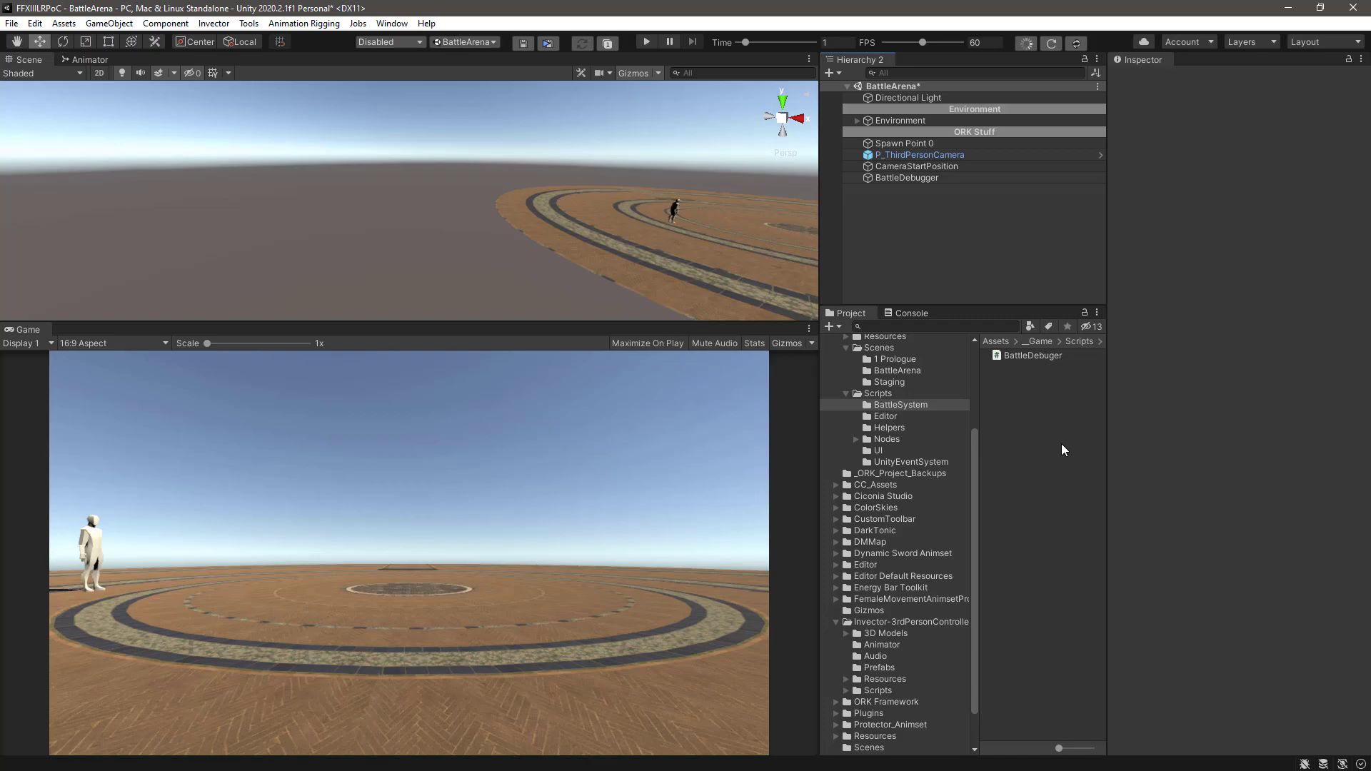
click(1034, 355)
key(Delete)
key(Return)
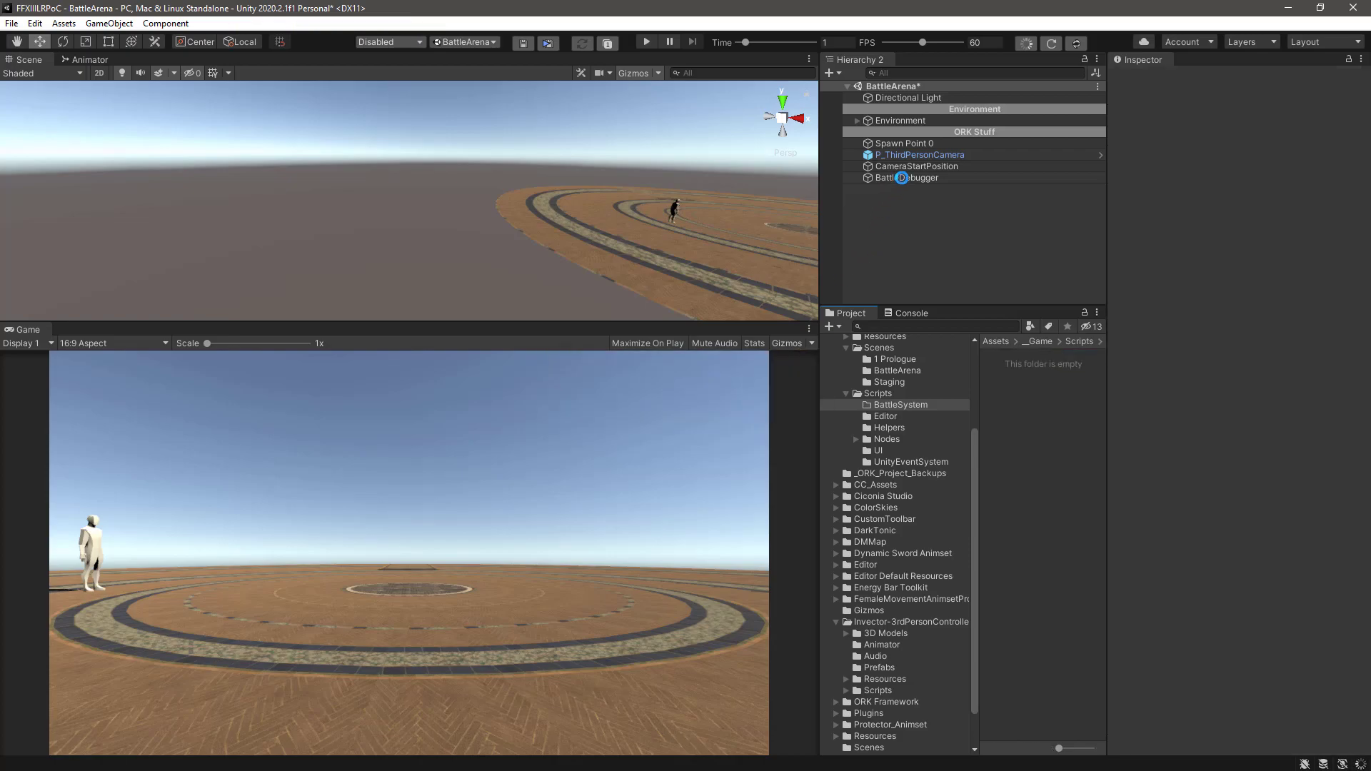
Remove the missing script component from the BattleDebugger object.
click(902, 178)
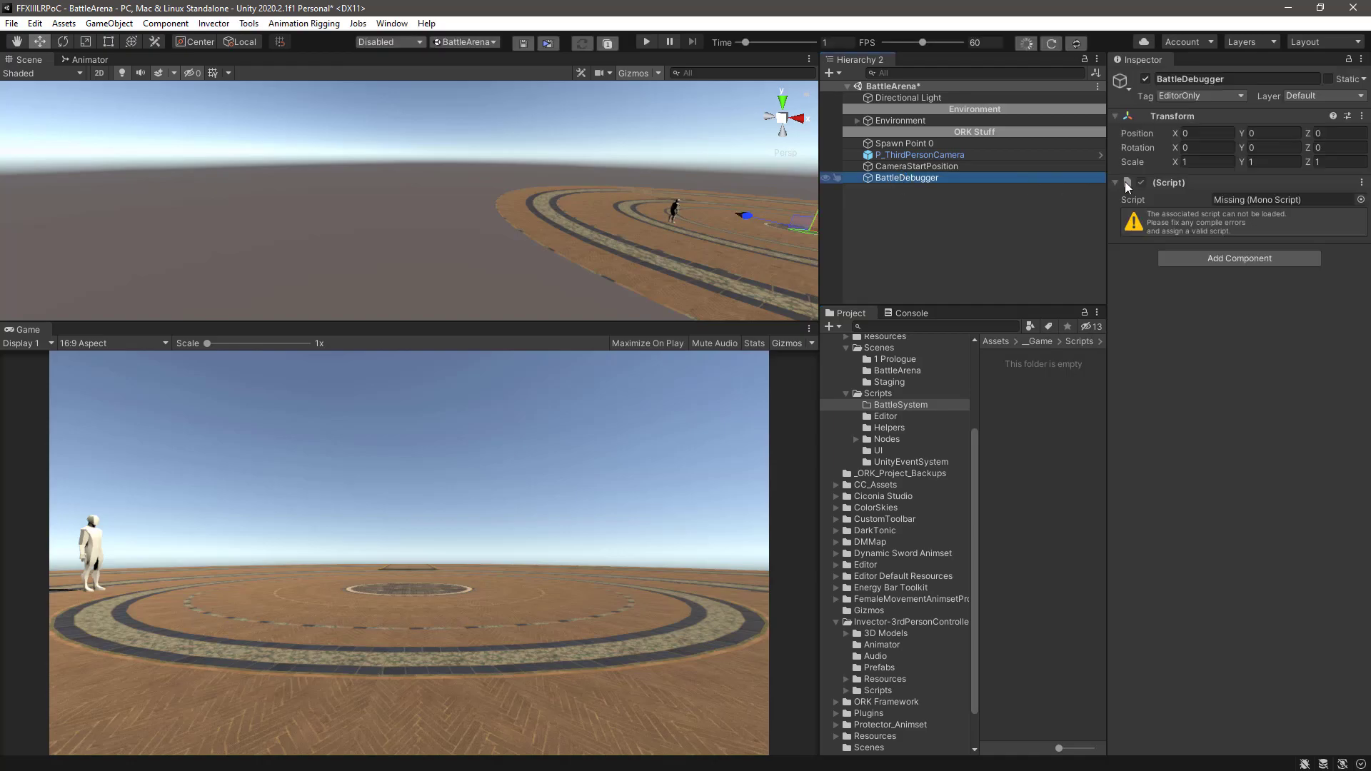
click(1361, 182)
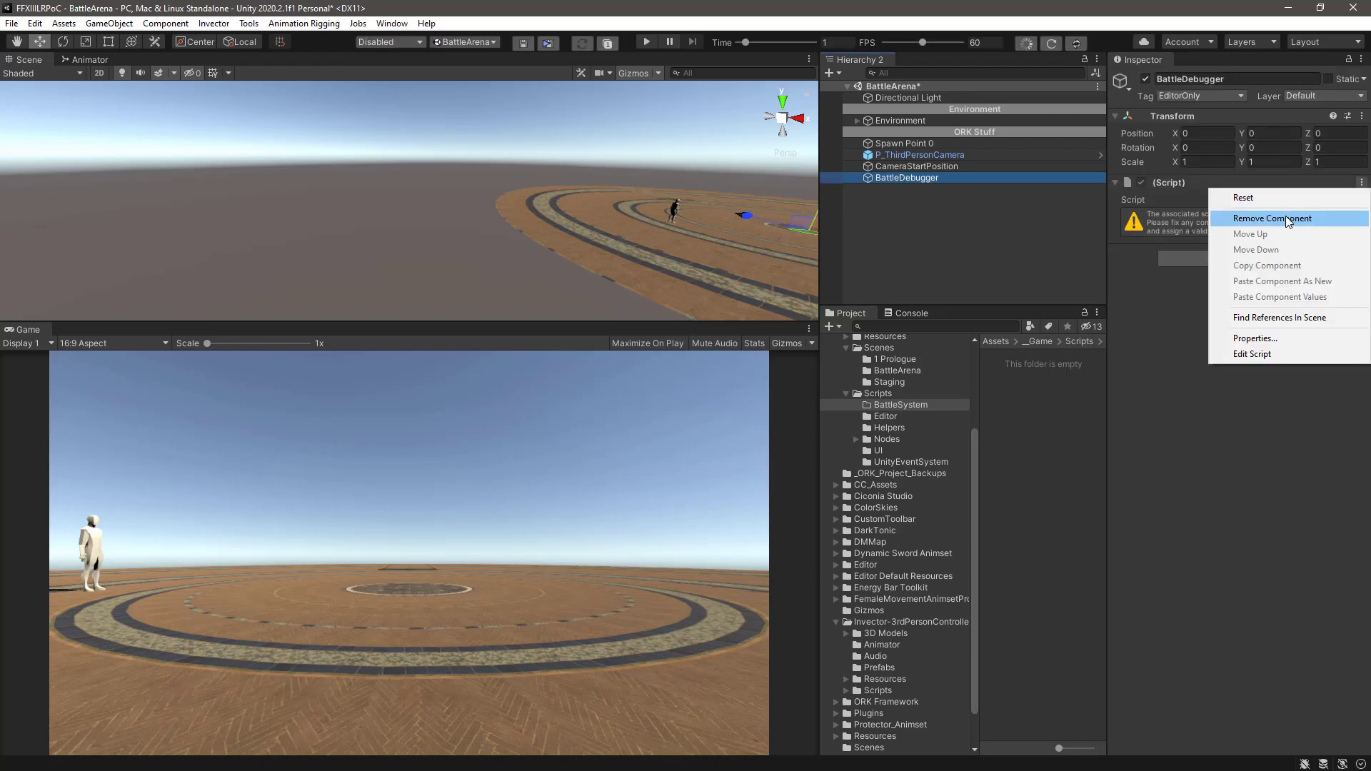
click(1284, 220)
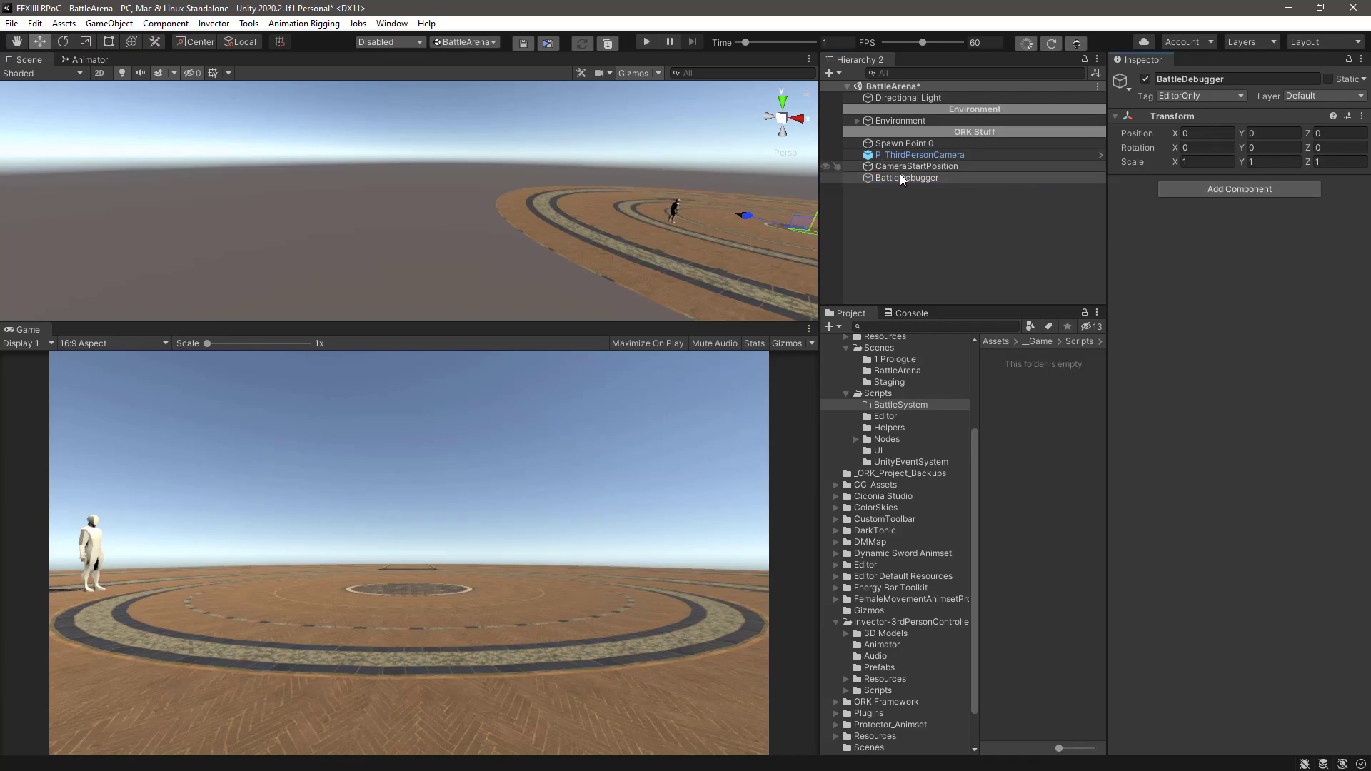
Import BattleDebuger.cs from Patreon_Resources/032/08 into the BattleSystem scripts folder.
right_click(1015, 414)
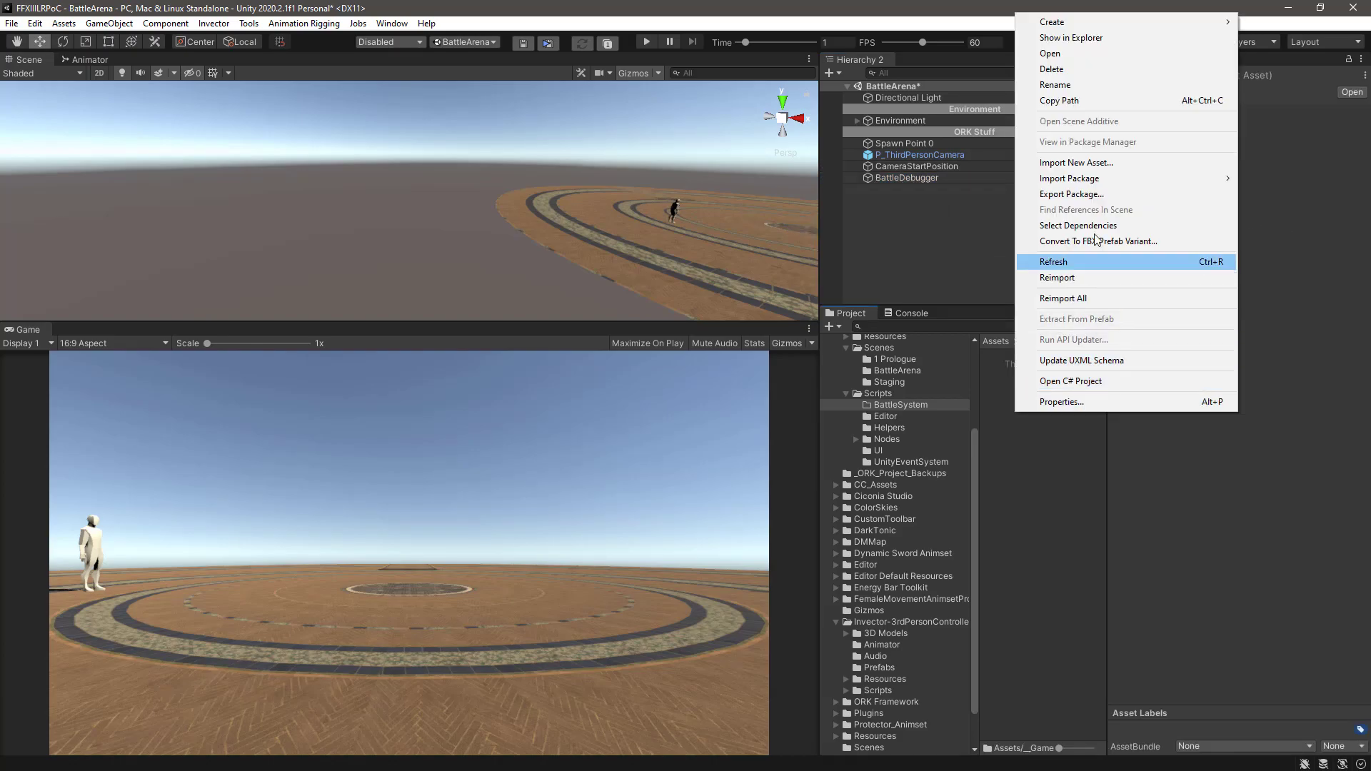
click(1076, 163)
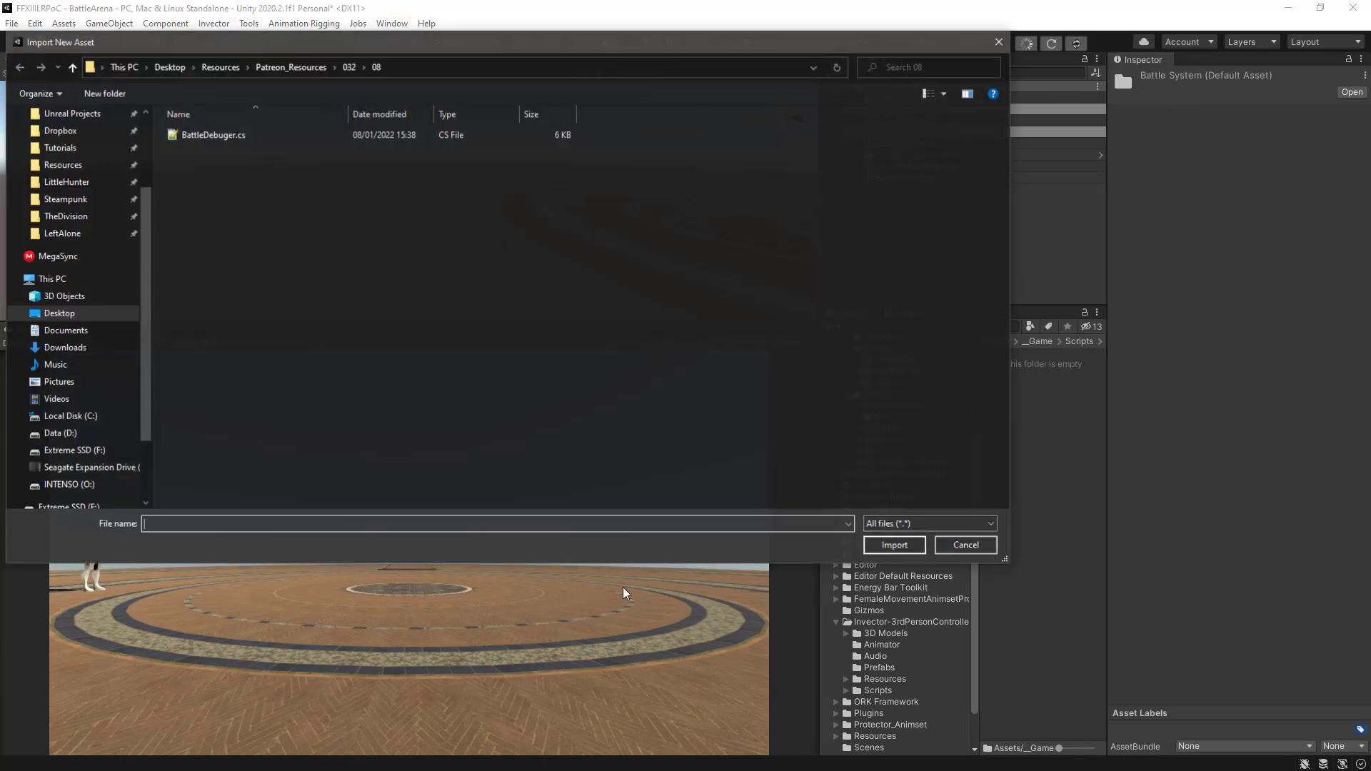
double_click(201, 136)
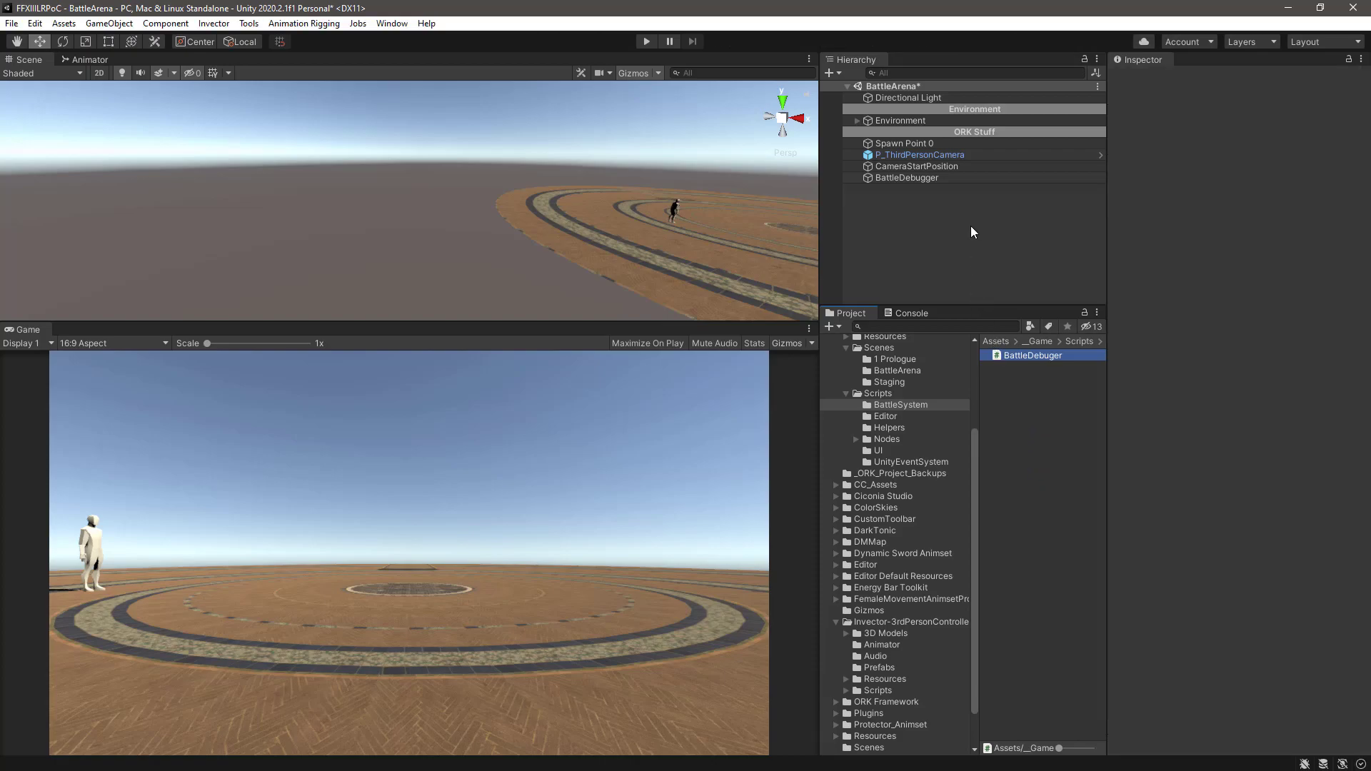
Attach the imported BattleDebuger script to the BattleDebugger object and view its Kill Key options, keeping Delete.
click(937, 180)
drag(1036, 356, 1225, 284)
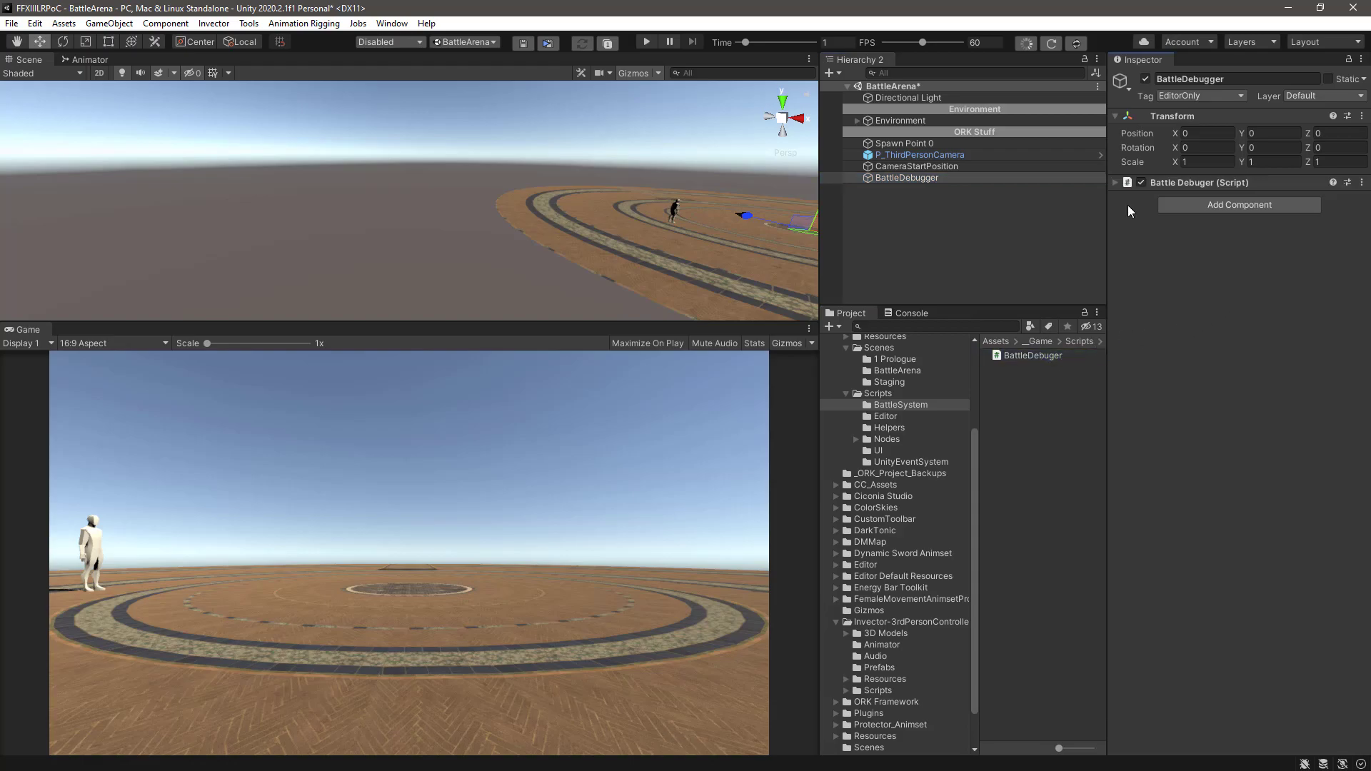
click(1114, 183)
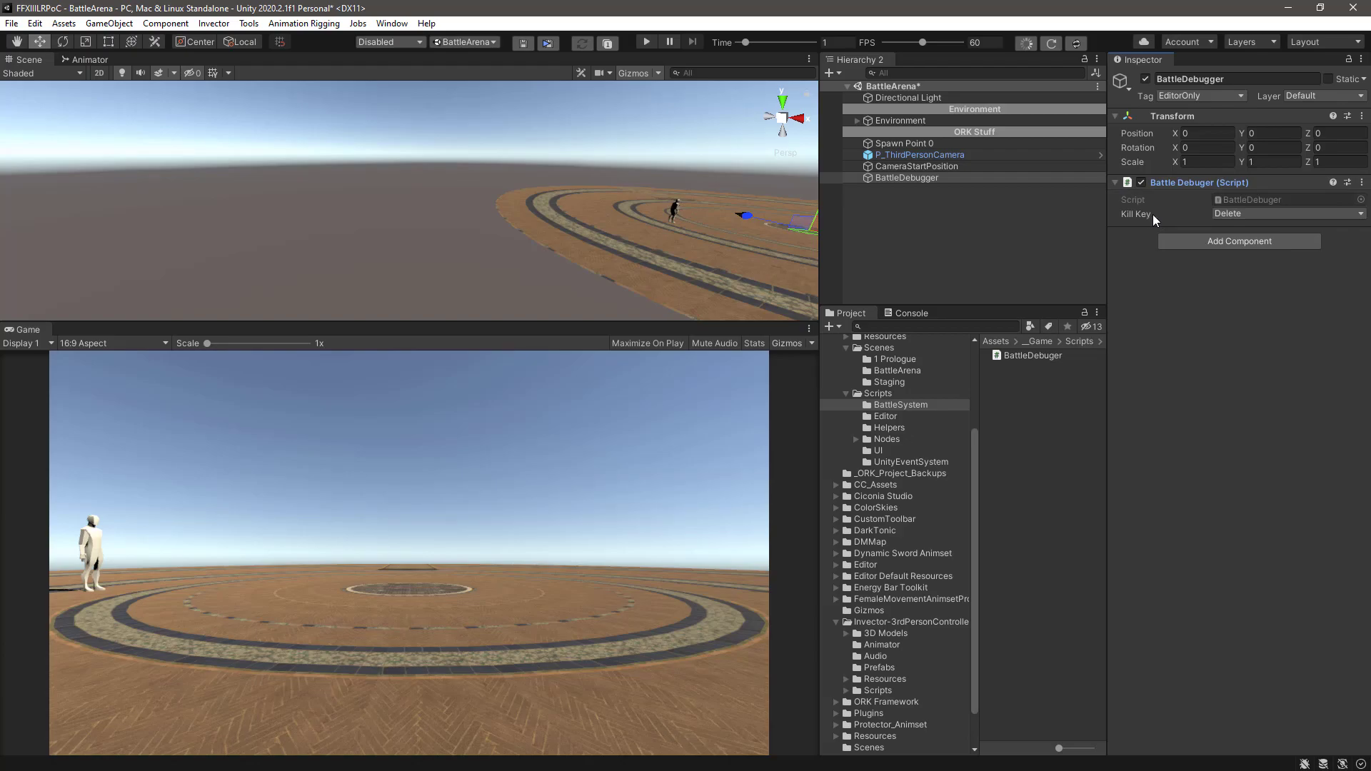
click(1262, 213)
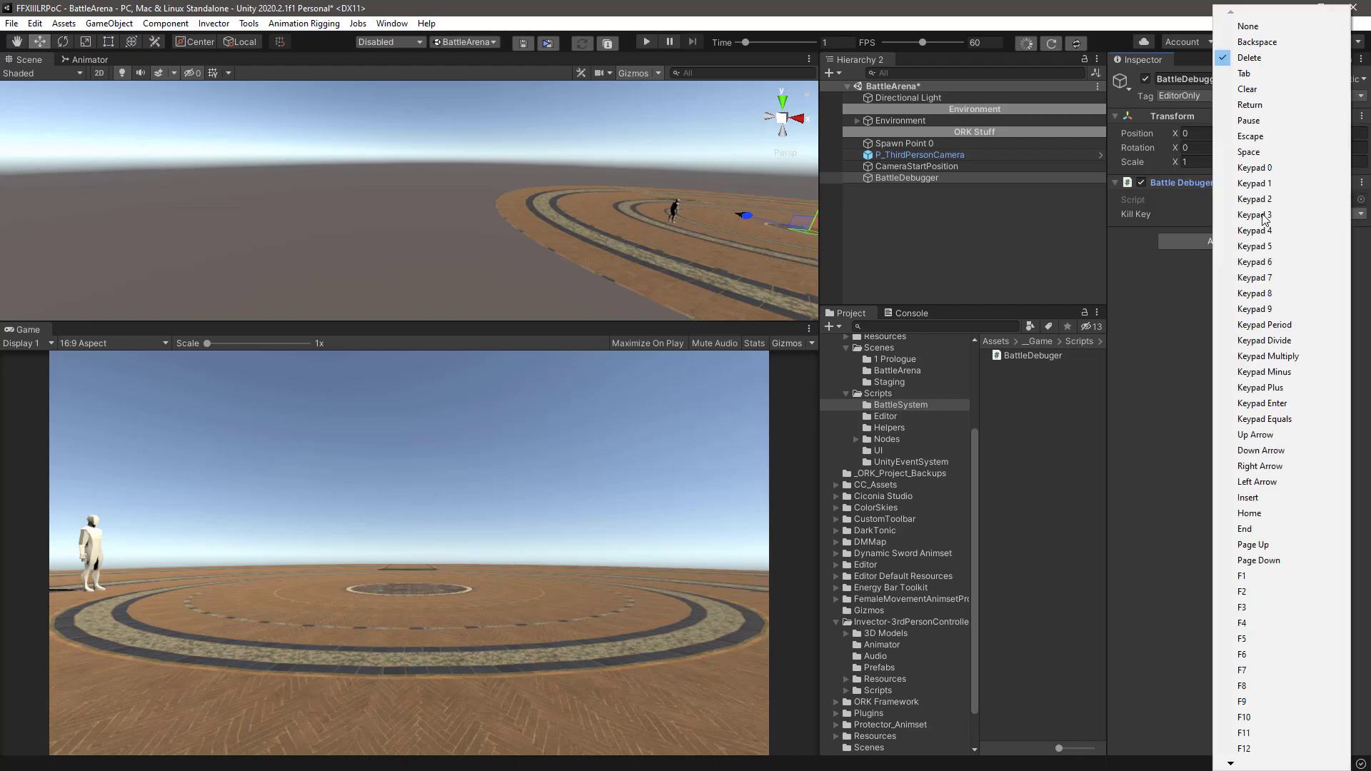
click(1185, 264)
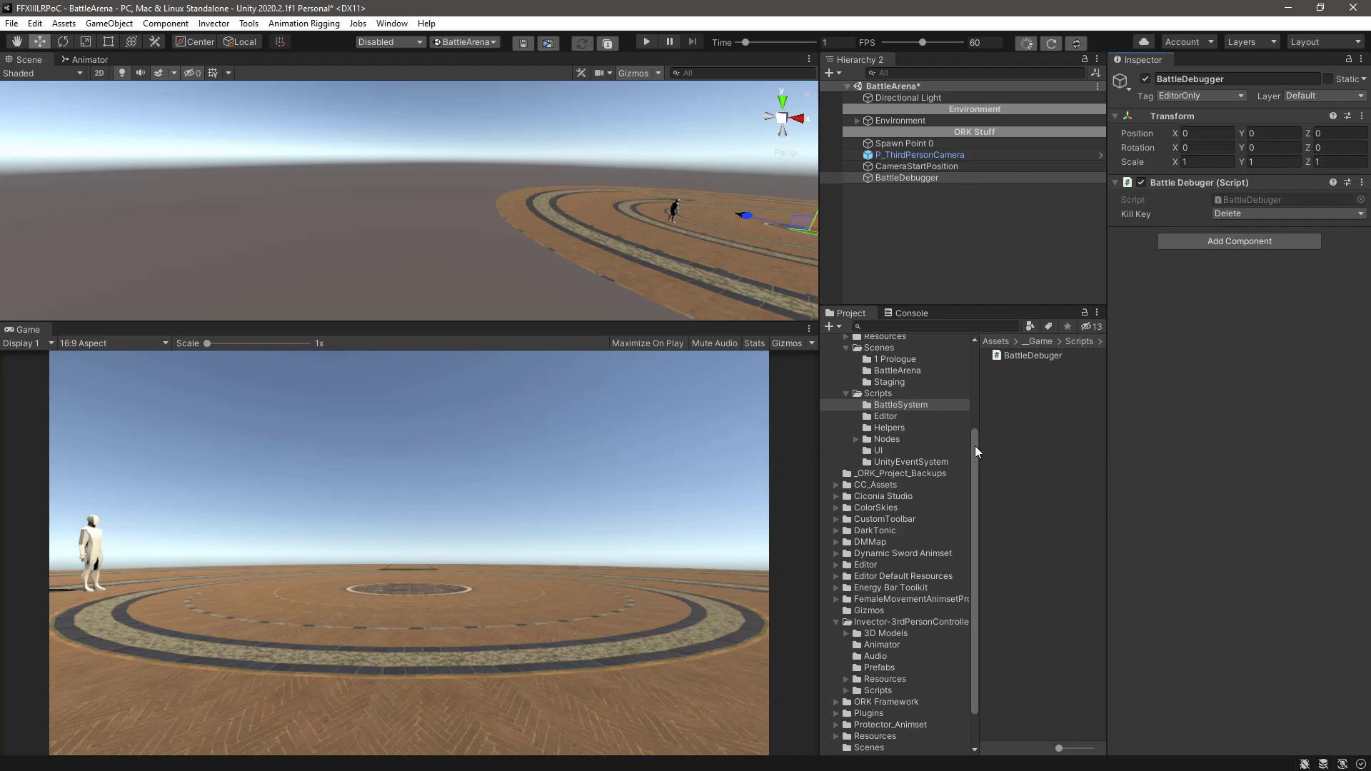
Attach the AIMGUIManager script from Plugins/AIMGUI/Scripts/AIMGUI to the BattleDebugger object and move it above the Battle Debuger component.
drag(975, 446, 970, 482)
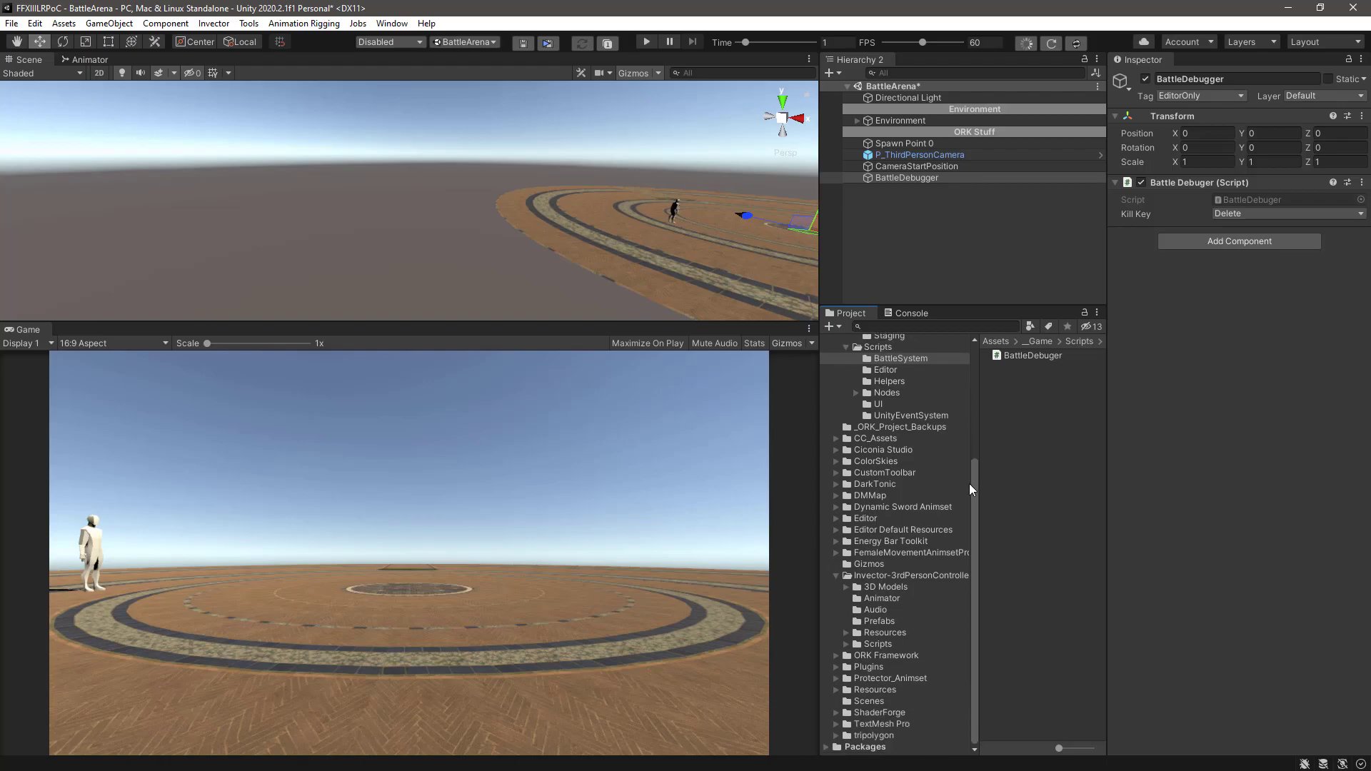
click(869, 667)
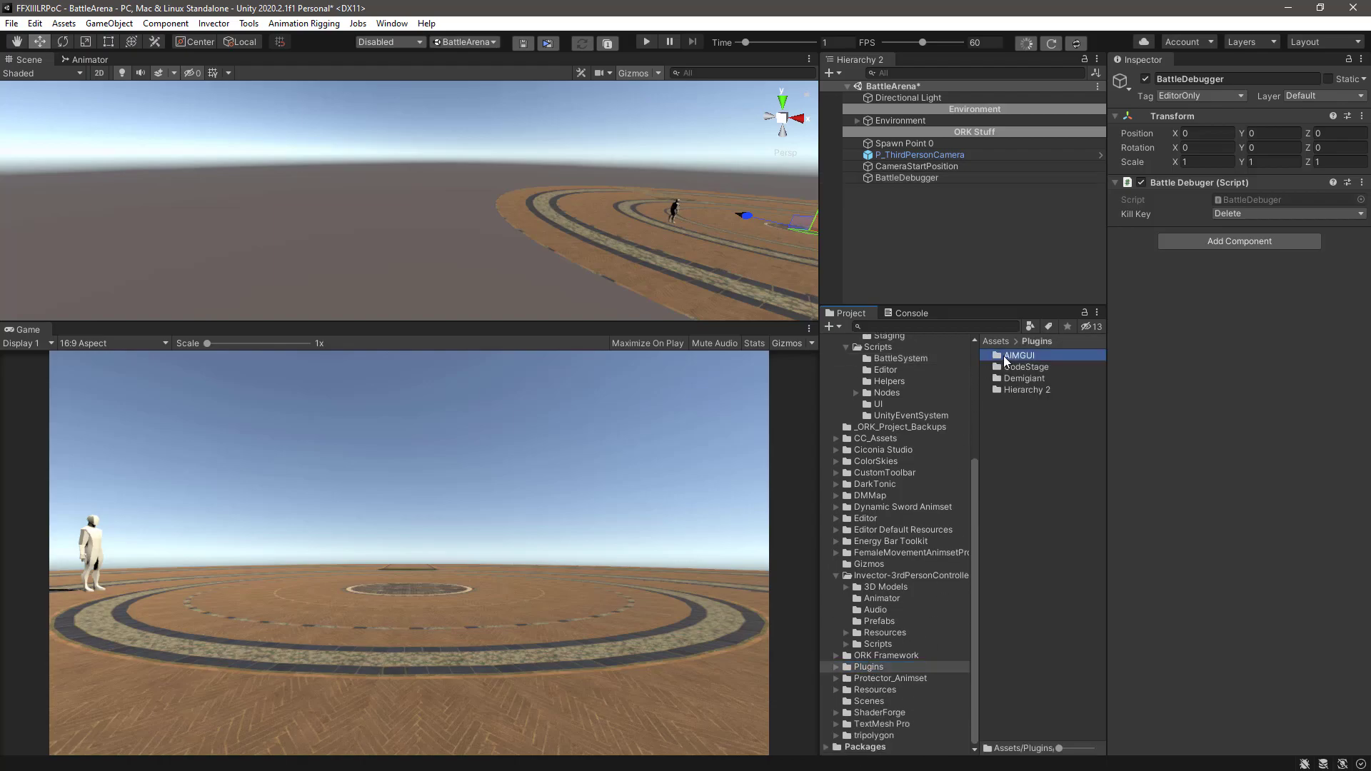
double_click(1006, 356)
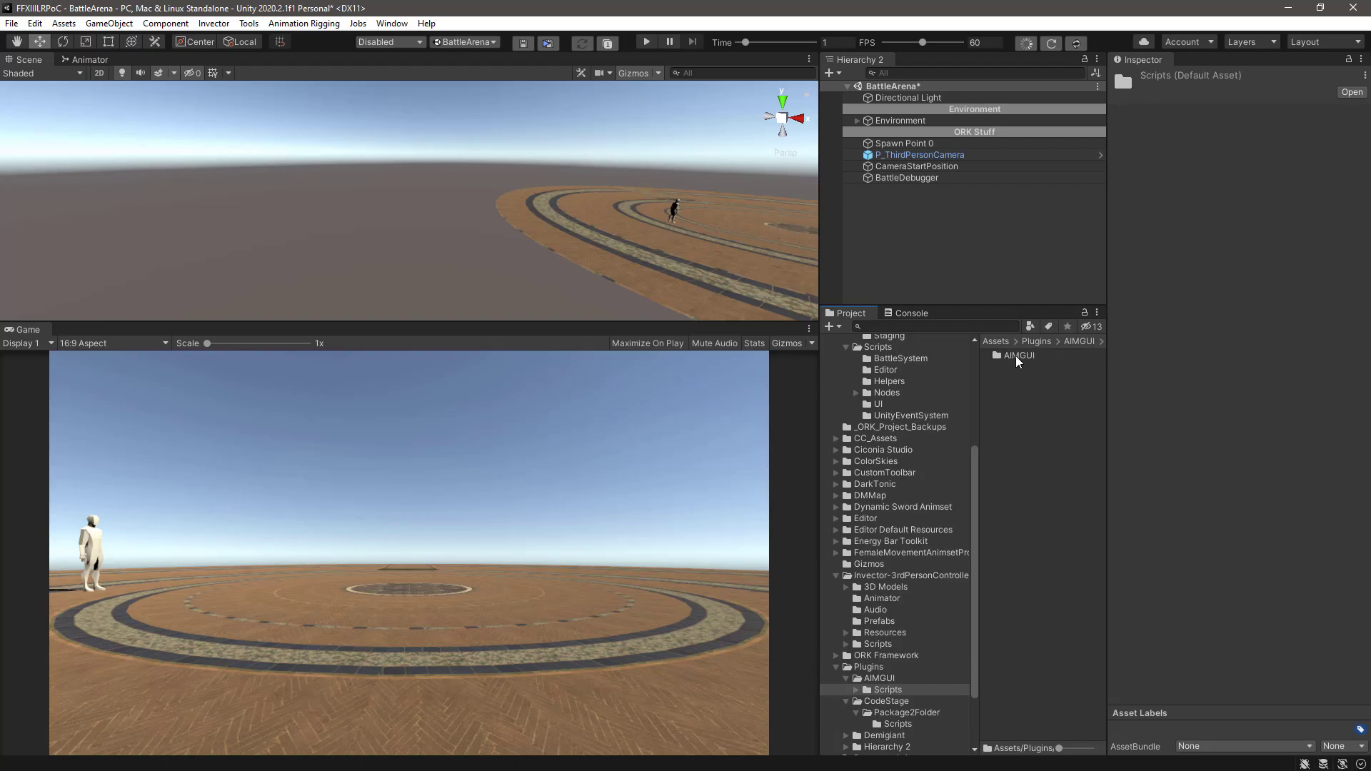
double_click(1018, 355)
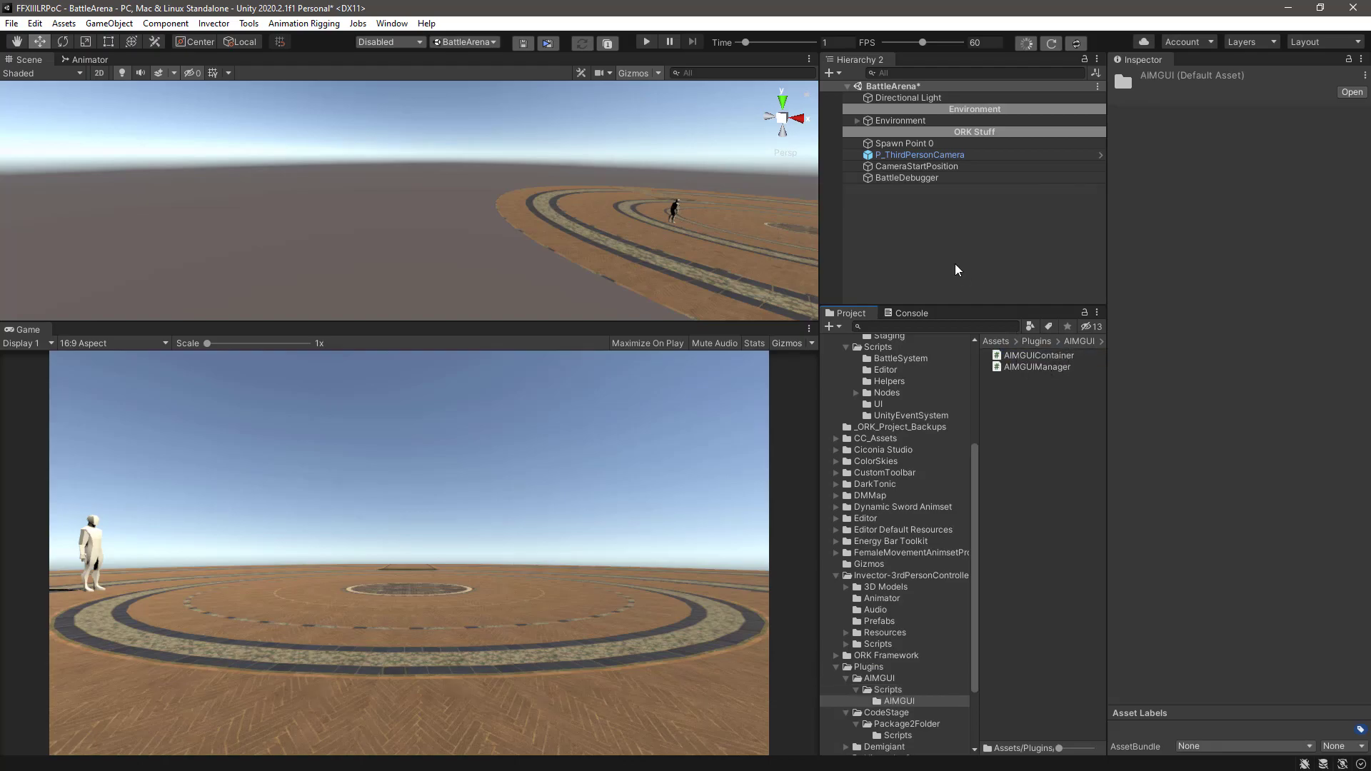
click(919, 179)
drag(1011, 366, 1206, 298)
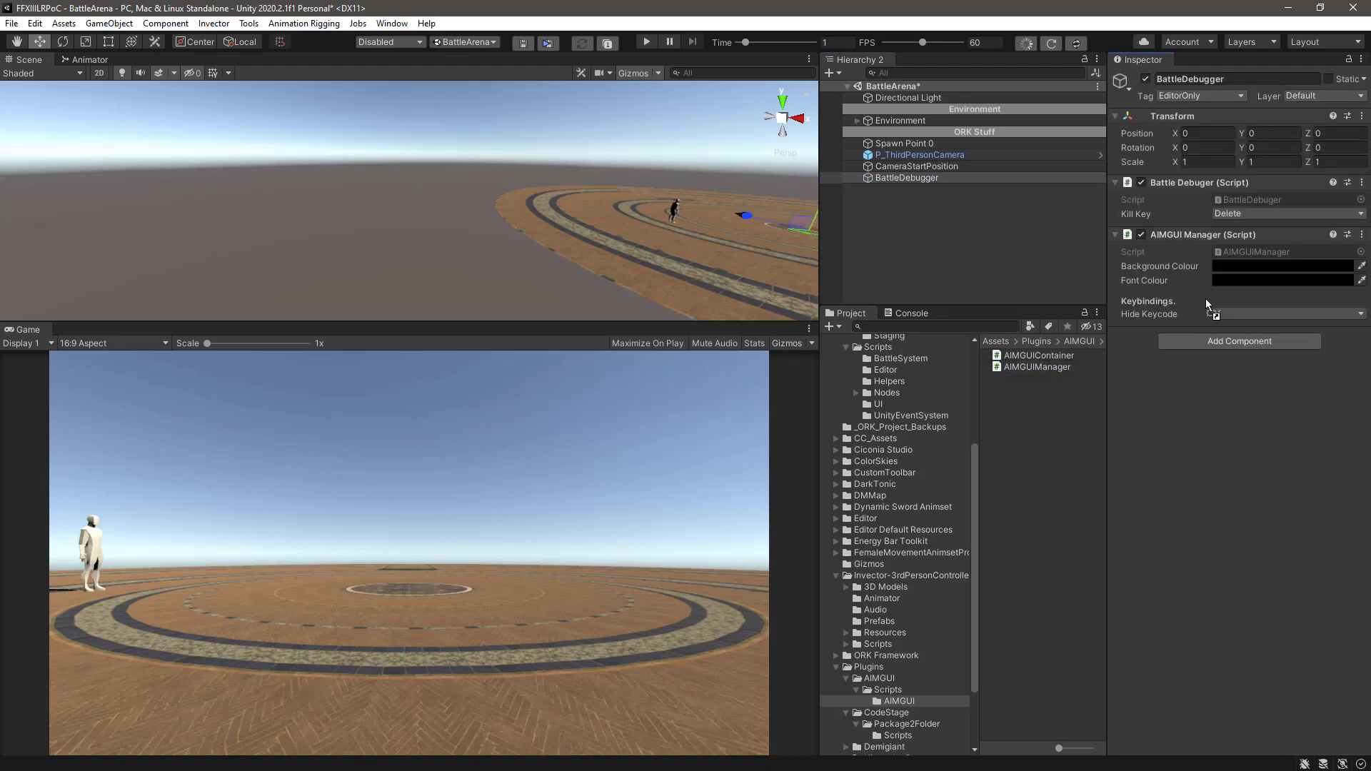
click(1362, 234)
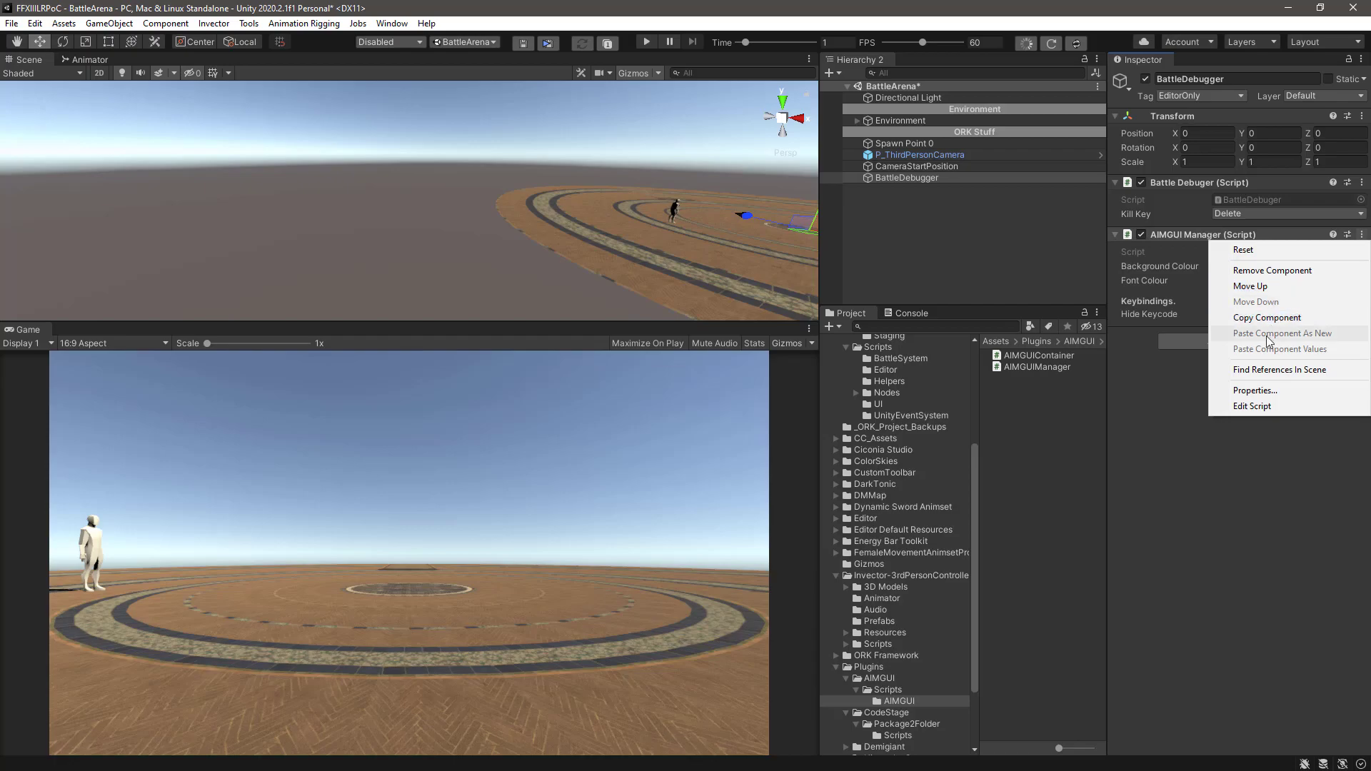
click(1253, 287)
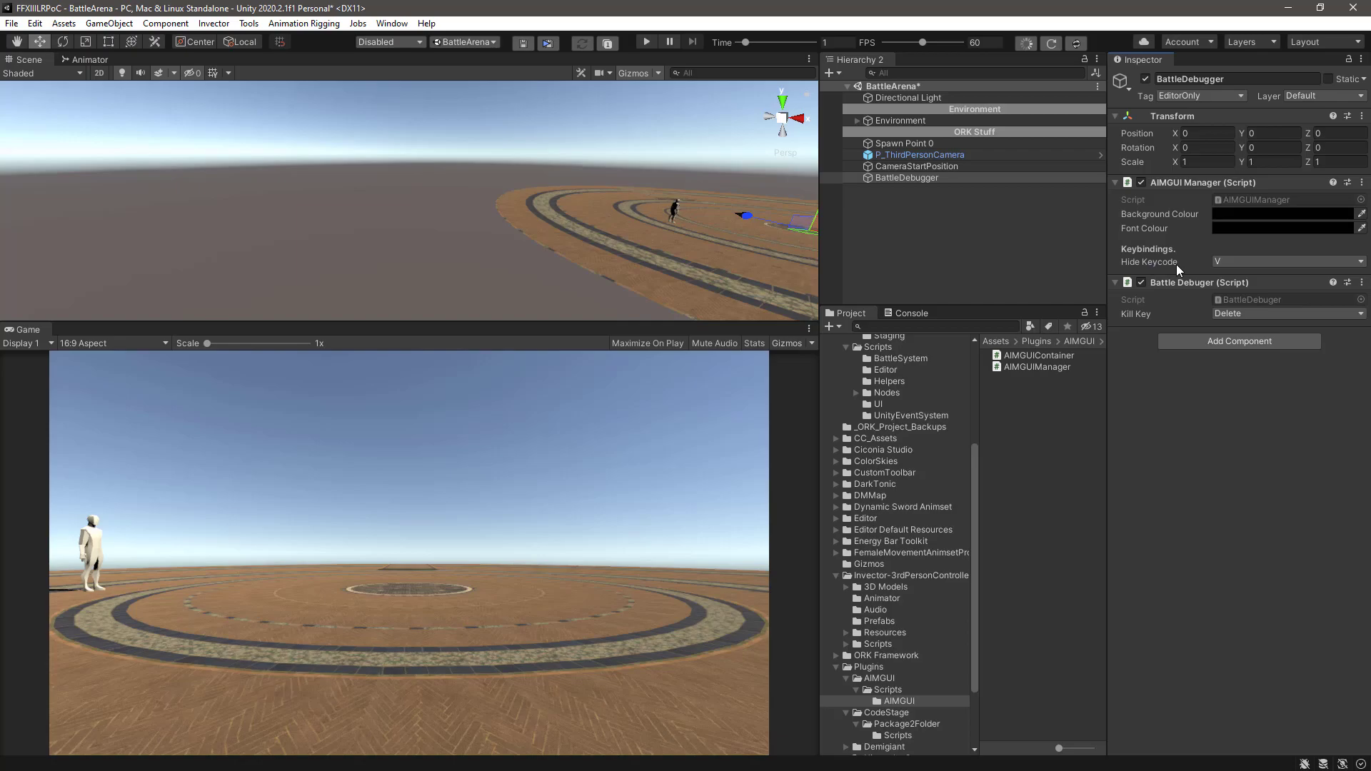
Set the AIMGUI Manager's Hide Keycode to F8.
click(1236, 263)
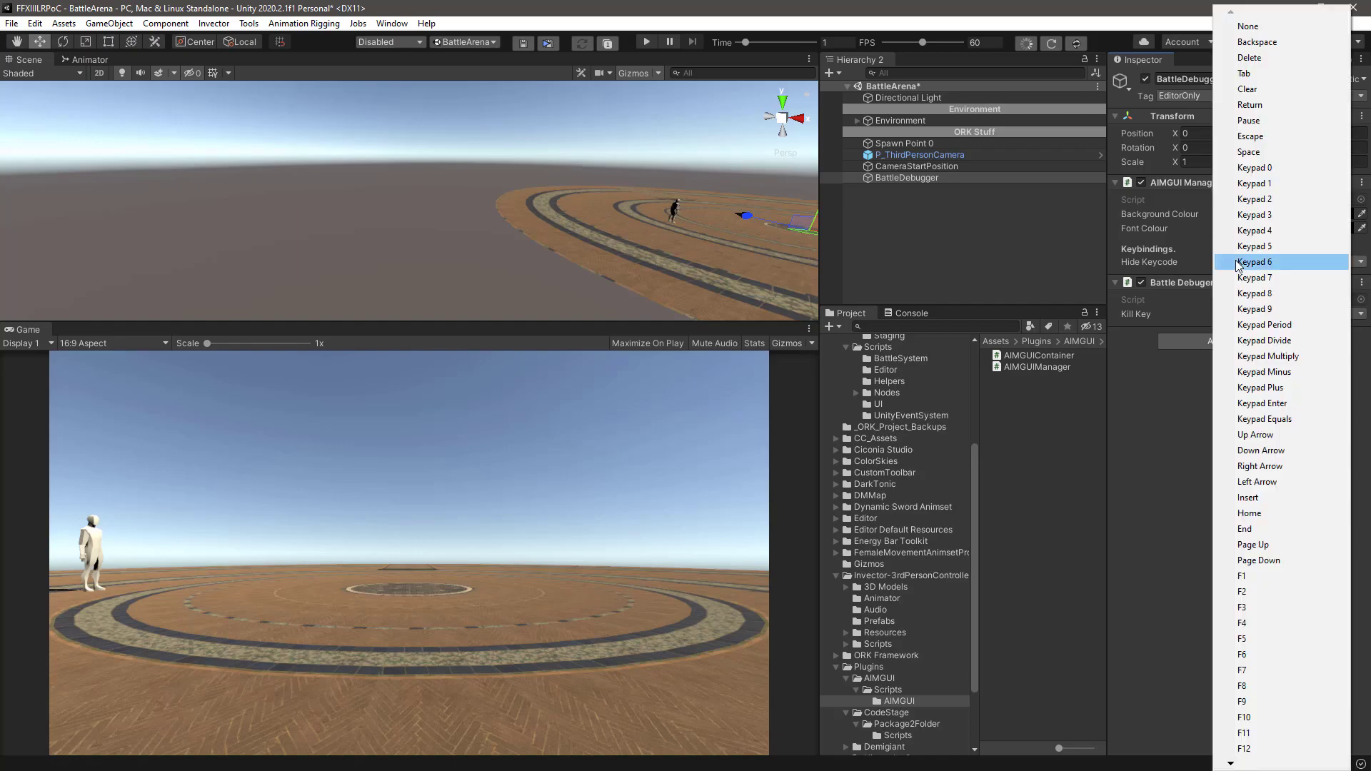
click(1240, 702)
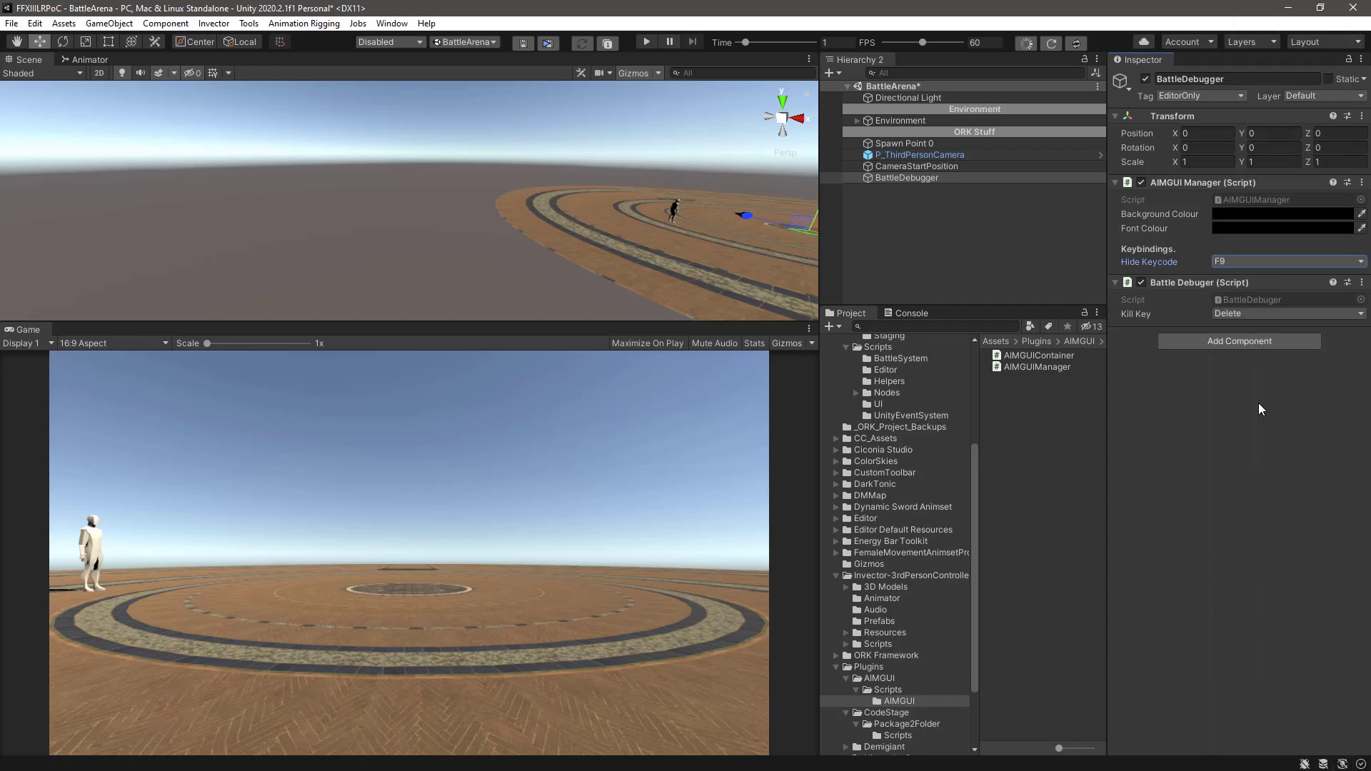
click(1267, 262)
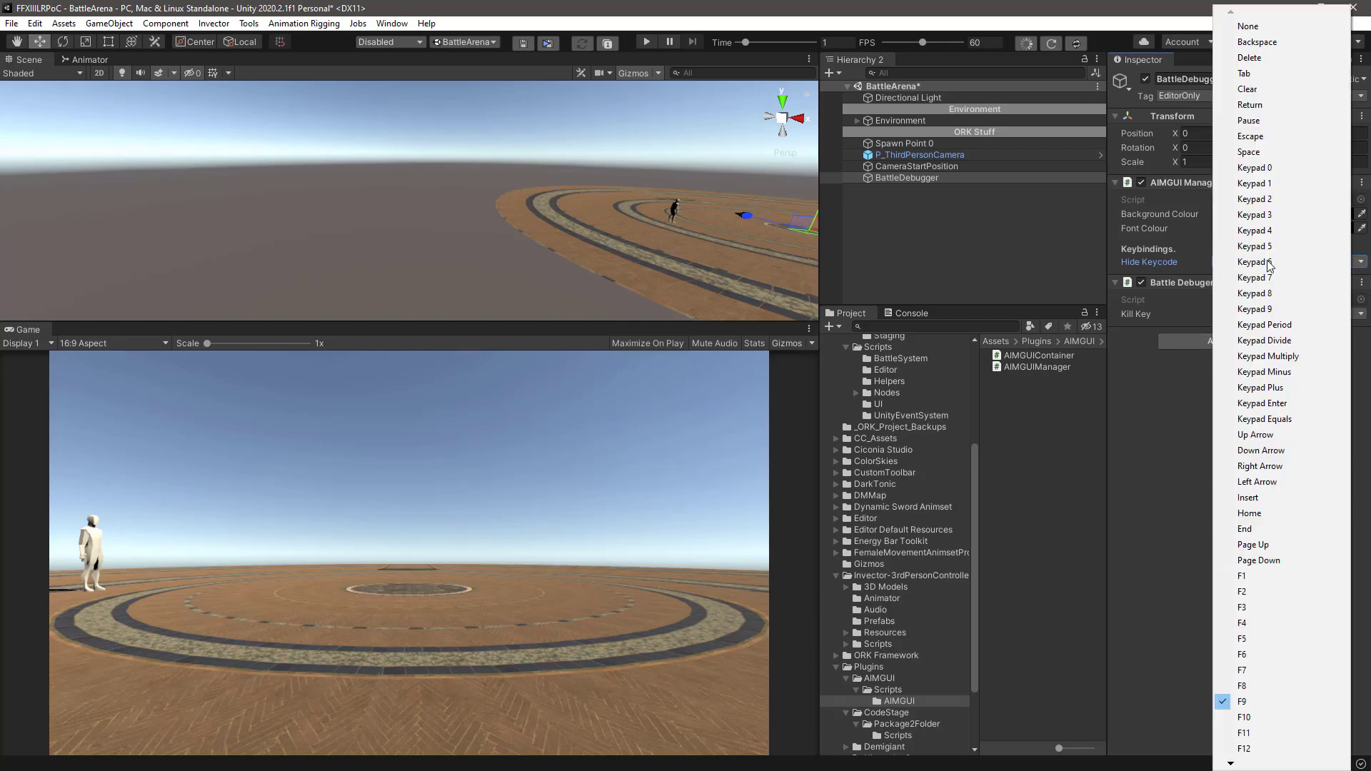
click(1241, 686)
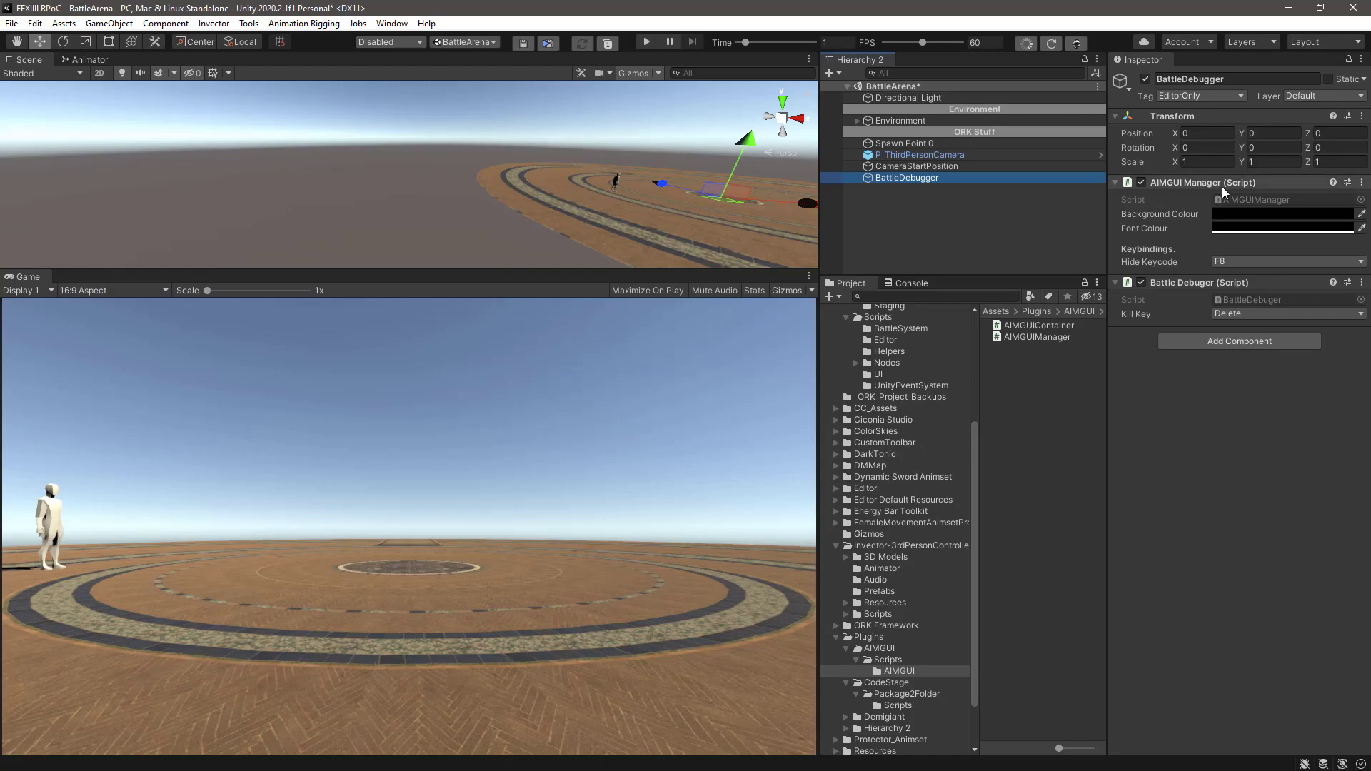
Set the AIMGUI Manager's Font Colour to white (FFFFFF).
click(1254, 230)
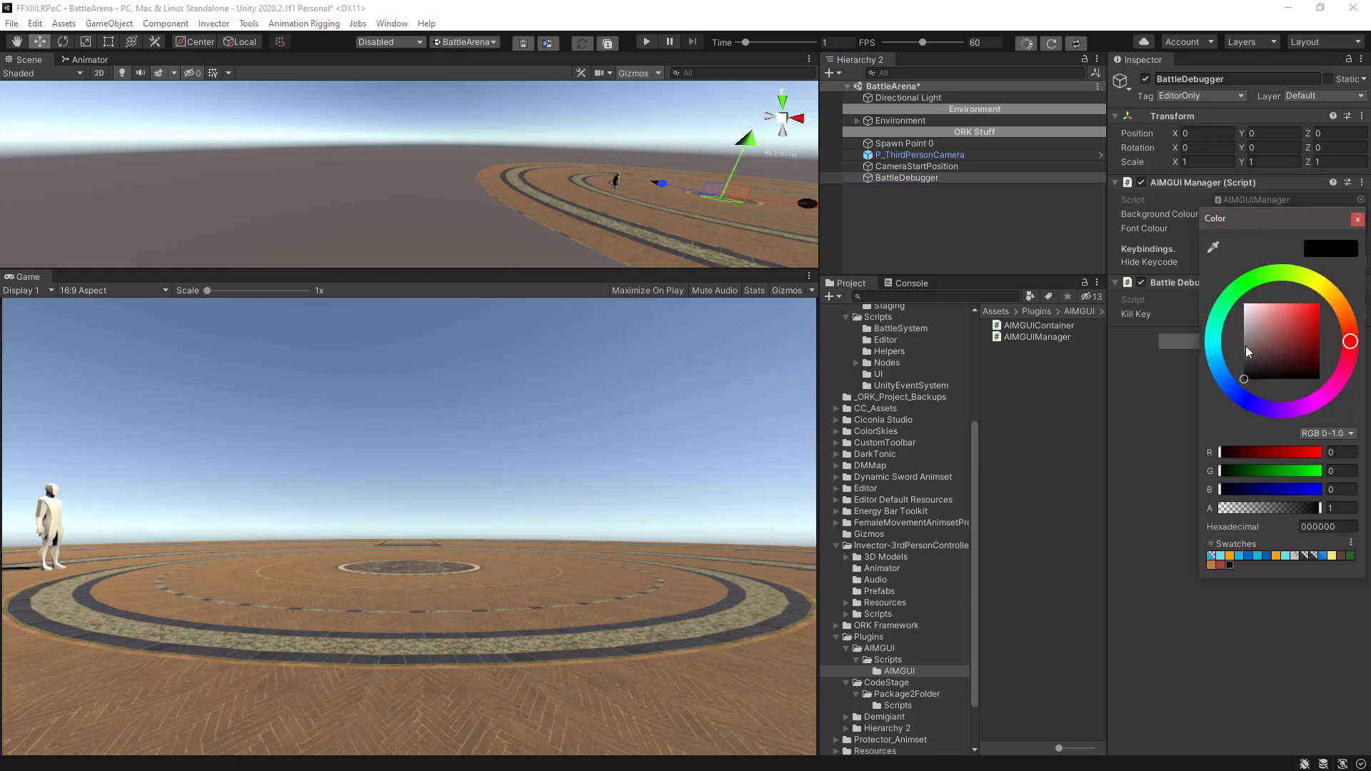
click(1252, 353)
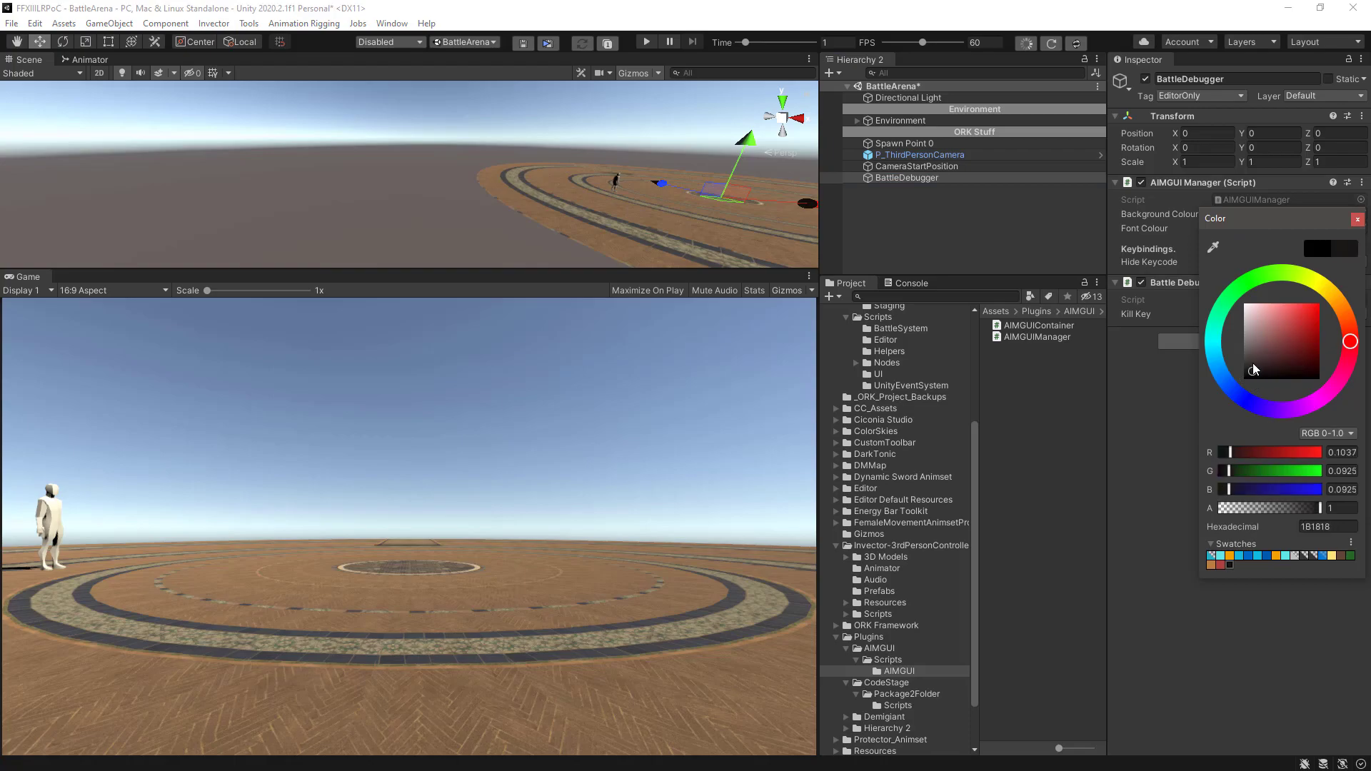
drag(1255, 358, 1244, 307)
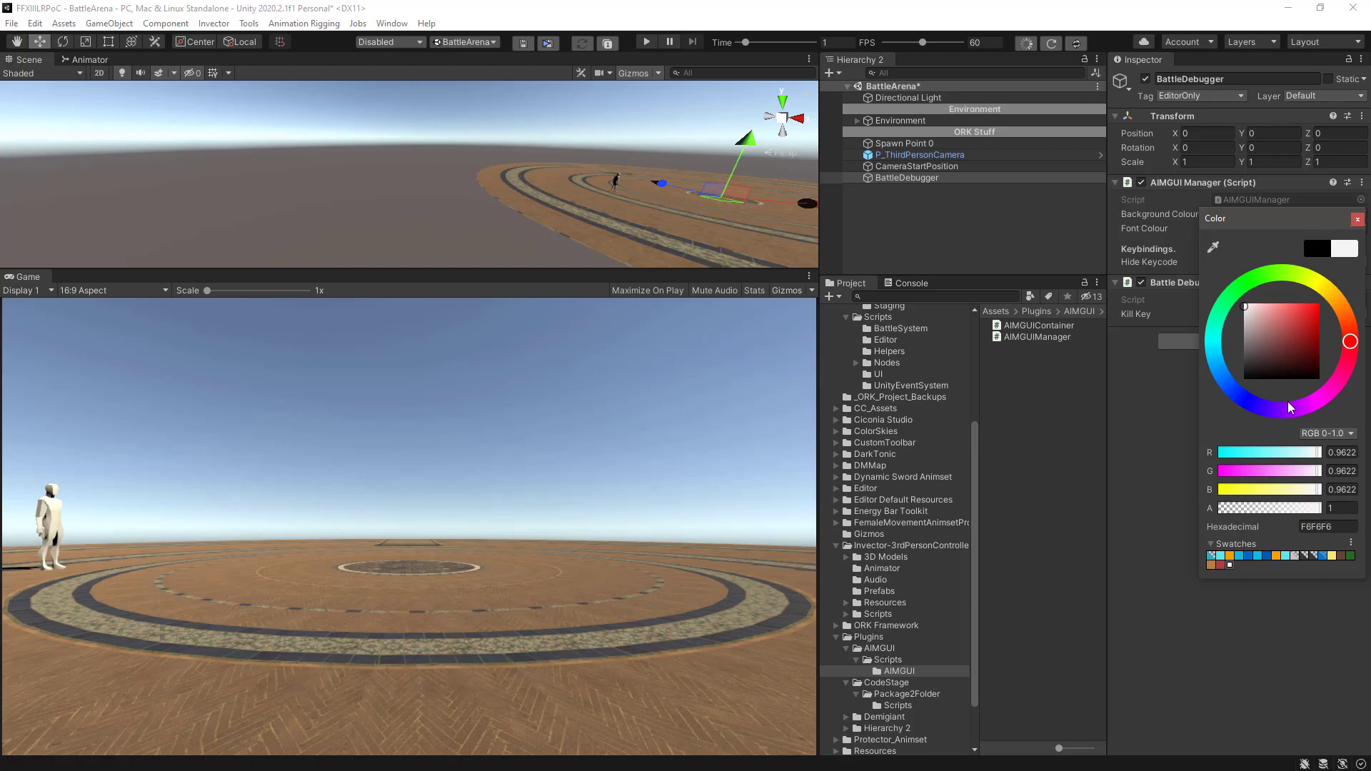
drag(1268, 320, 1229, 304)
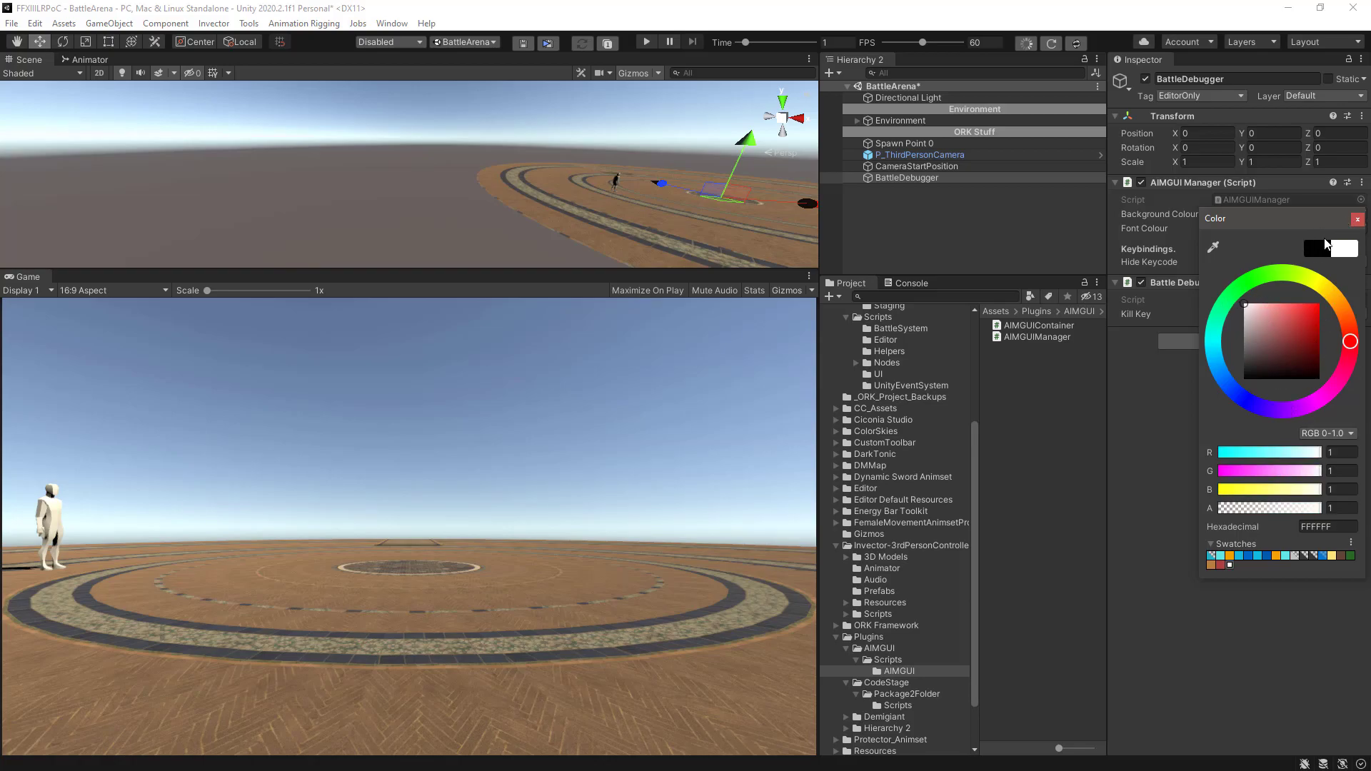
click(1357, 219)
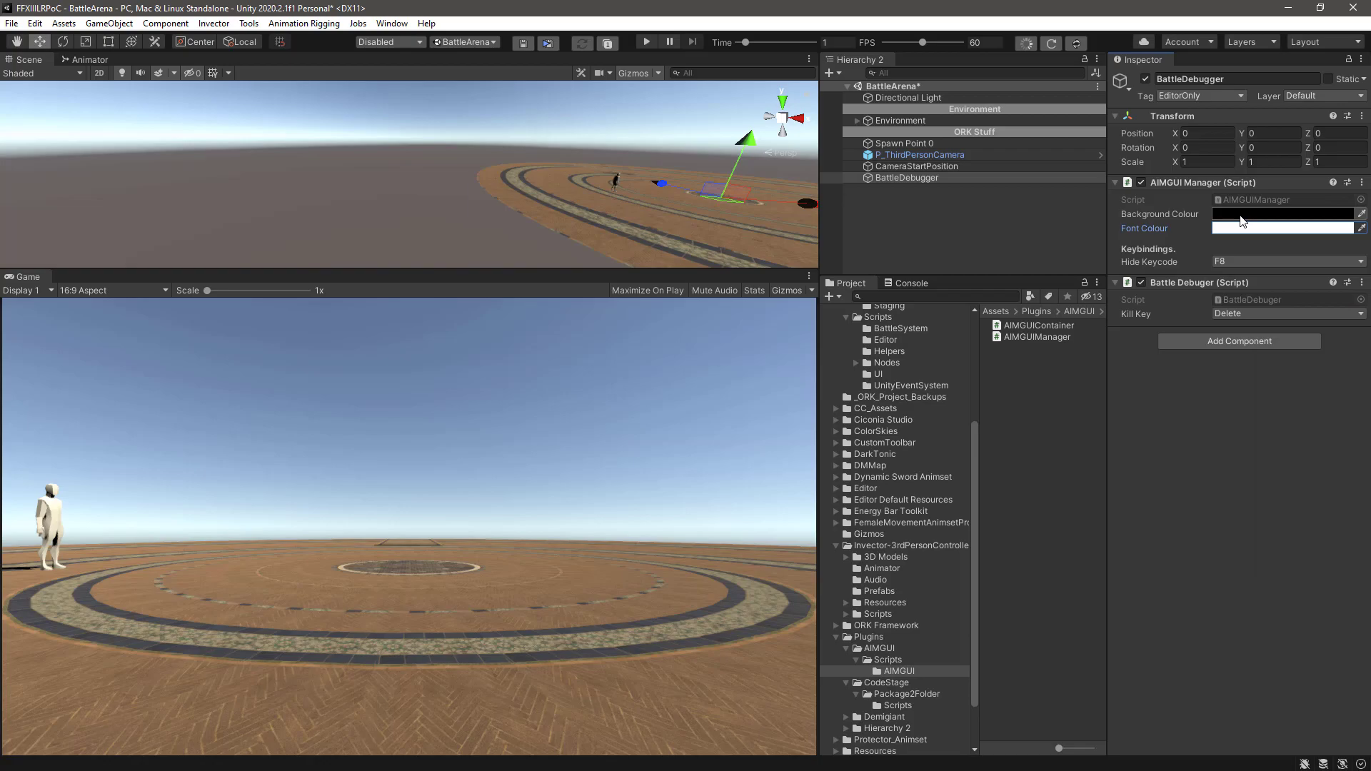
Set the AIMGUI Manager's Background Colour to semi-transparent grey (555555) with an alpha of about 0.42.
click(1238, 216)
drag(1258, 347, 1246, 341)
drag(1262, 493, 1322, 498)
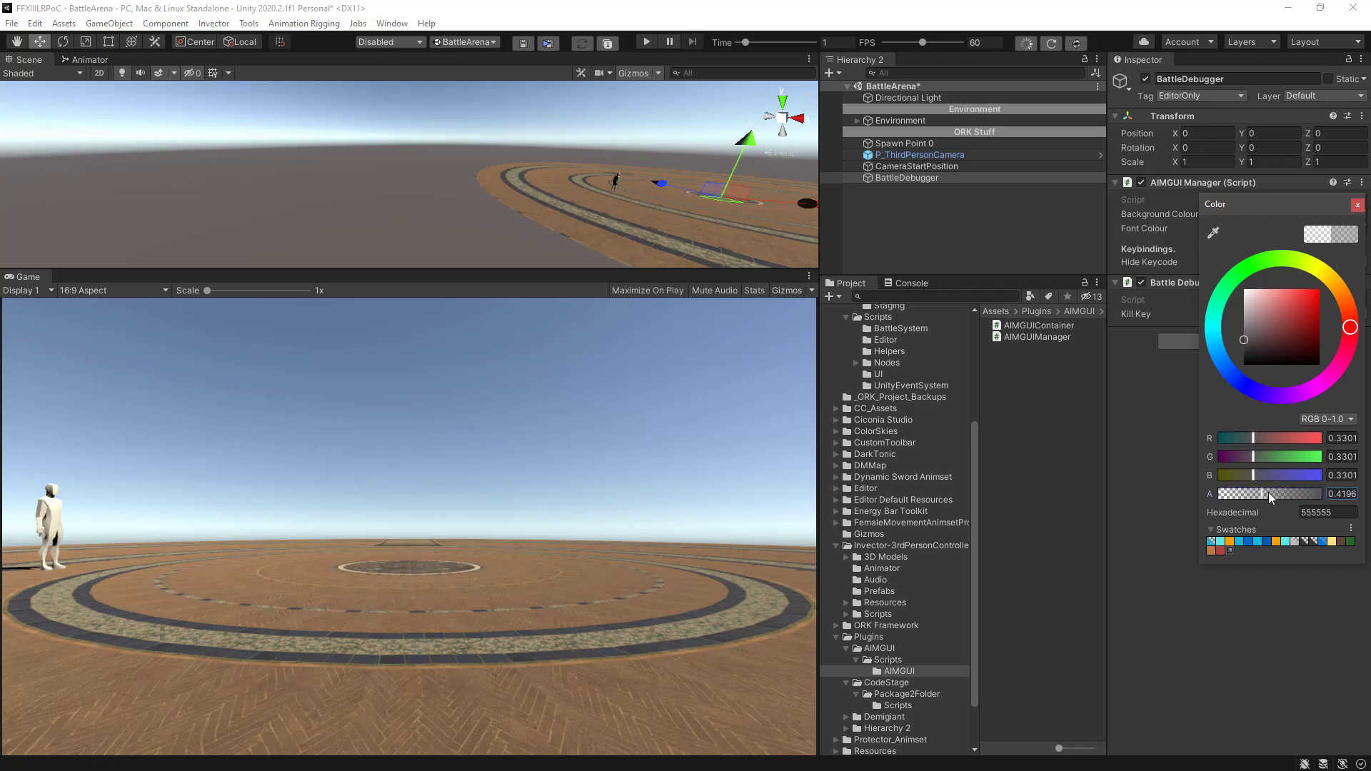
click(1358, 205)
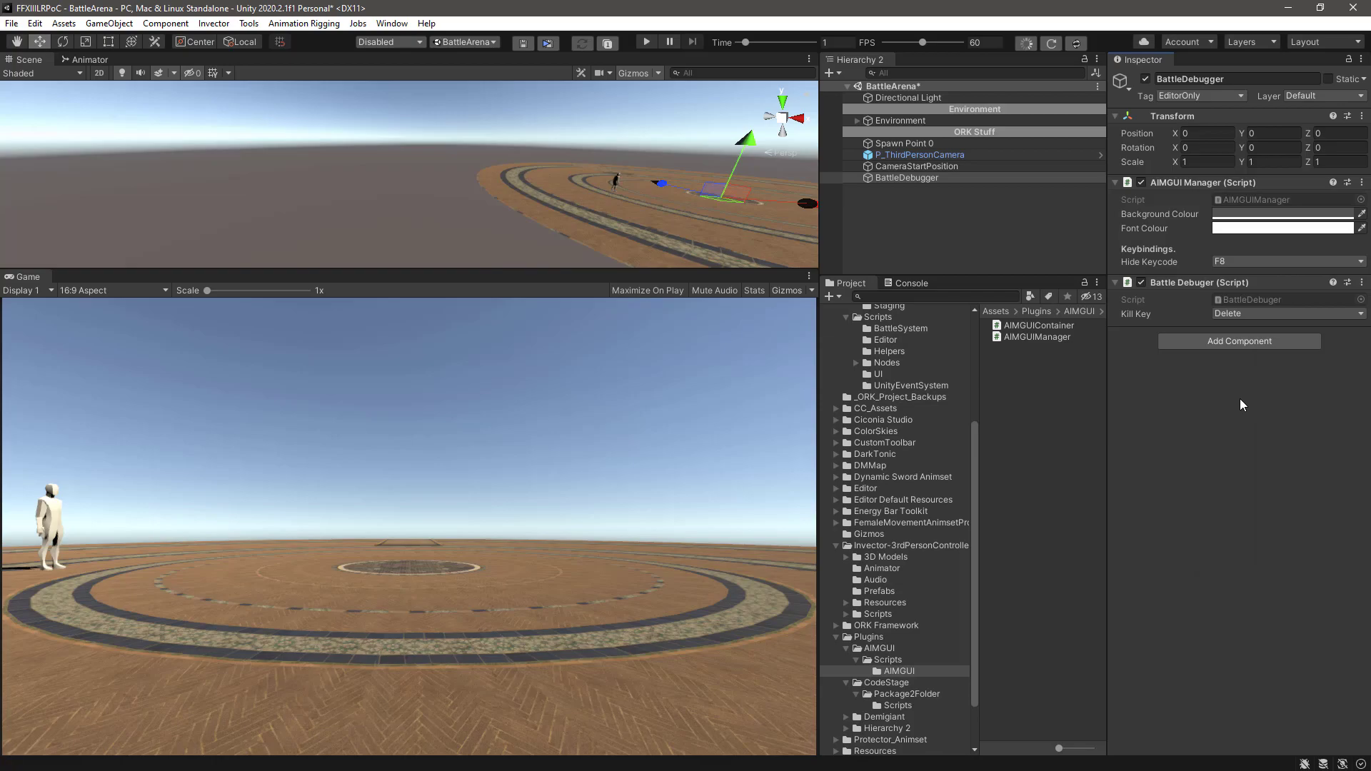
Save the BattleArena scene and open the Staging scene, enlarging the object hierarchy.
key(ctrl+s)
click(478, 40)
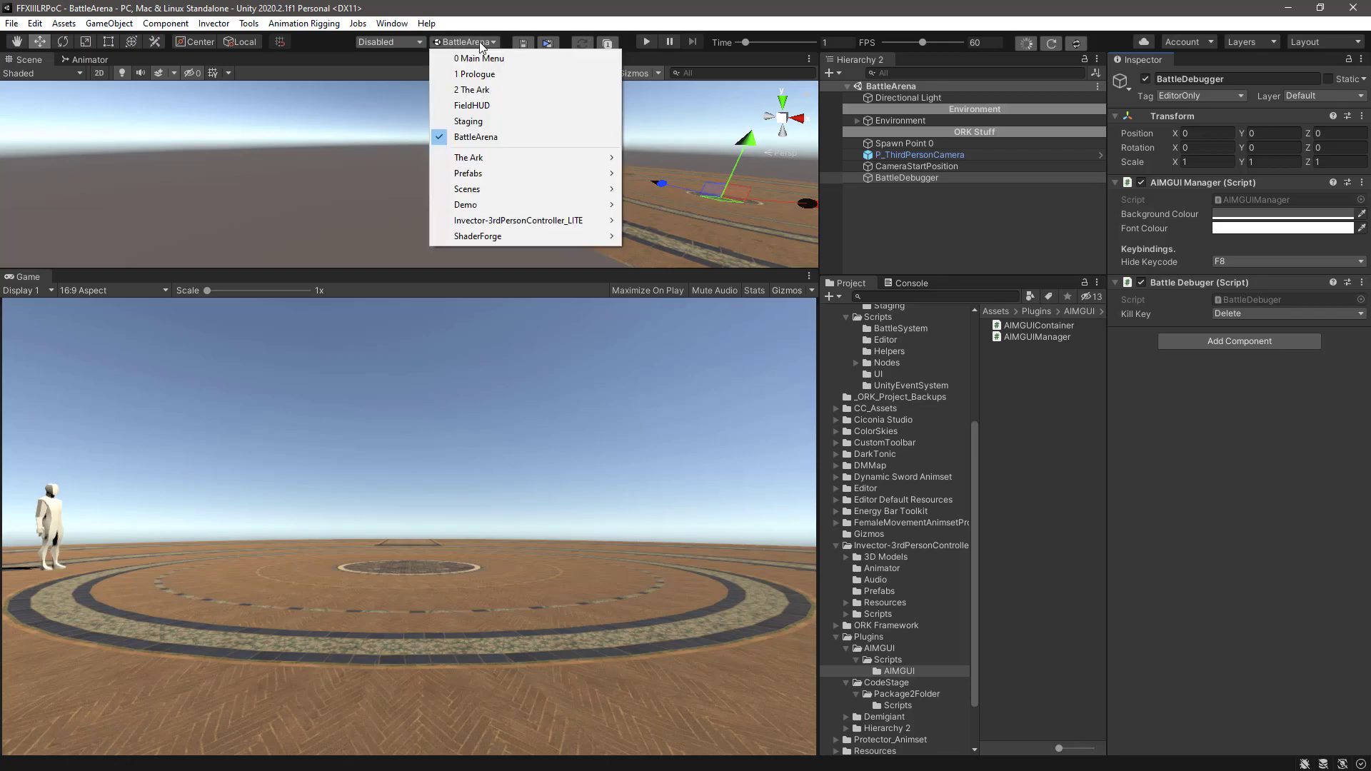
click(468, 122)
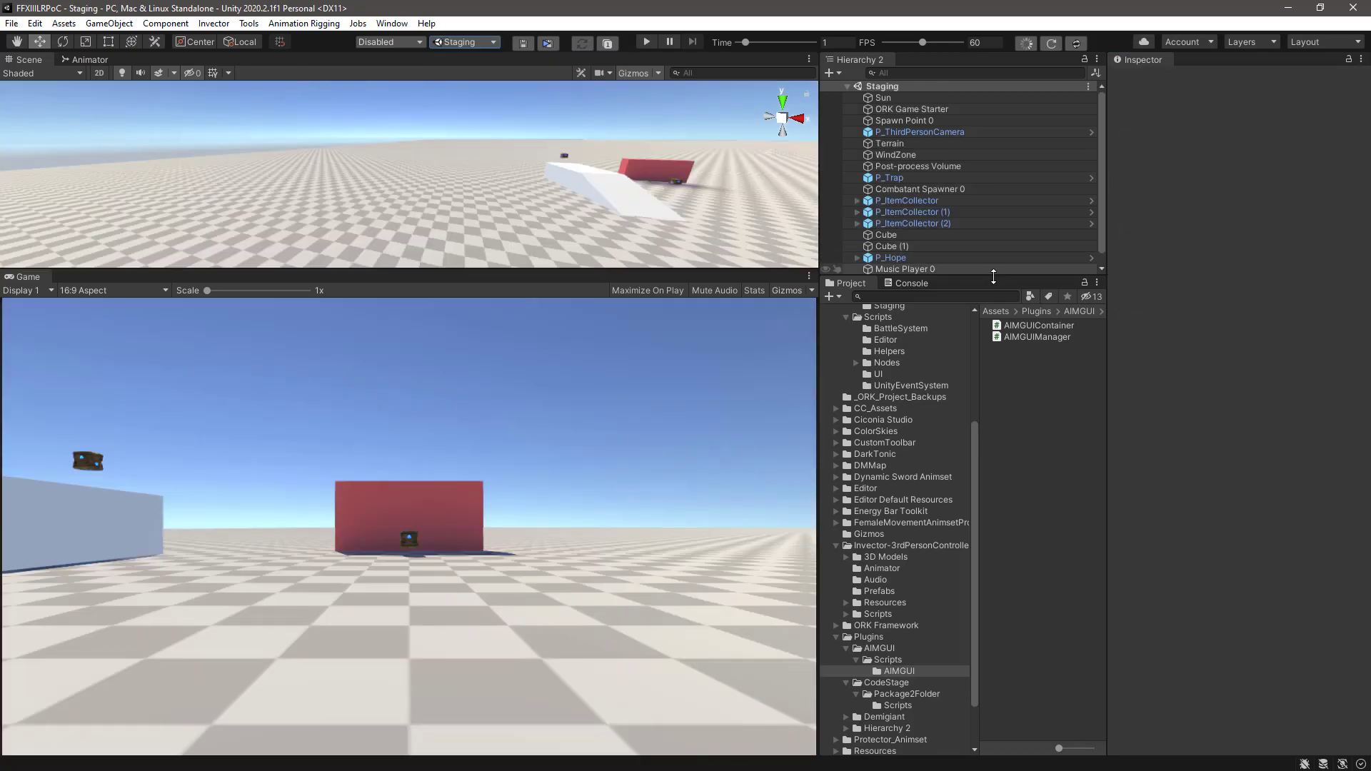
drag(994, 278, 992, 320)
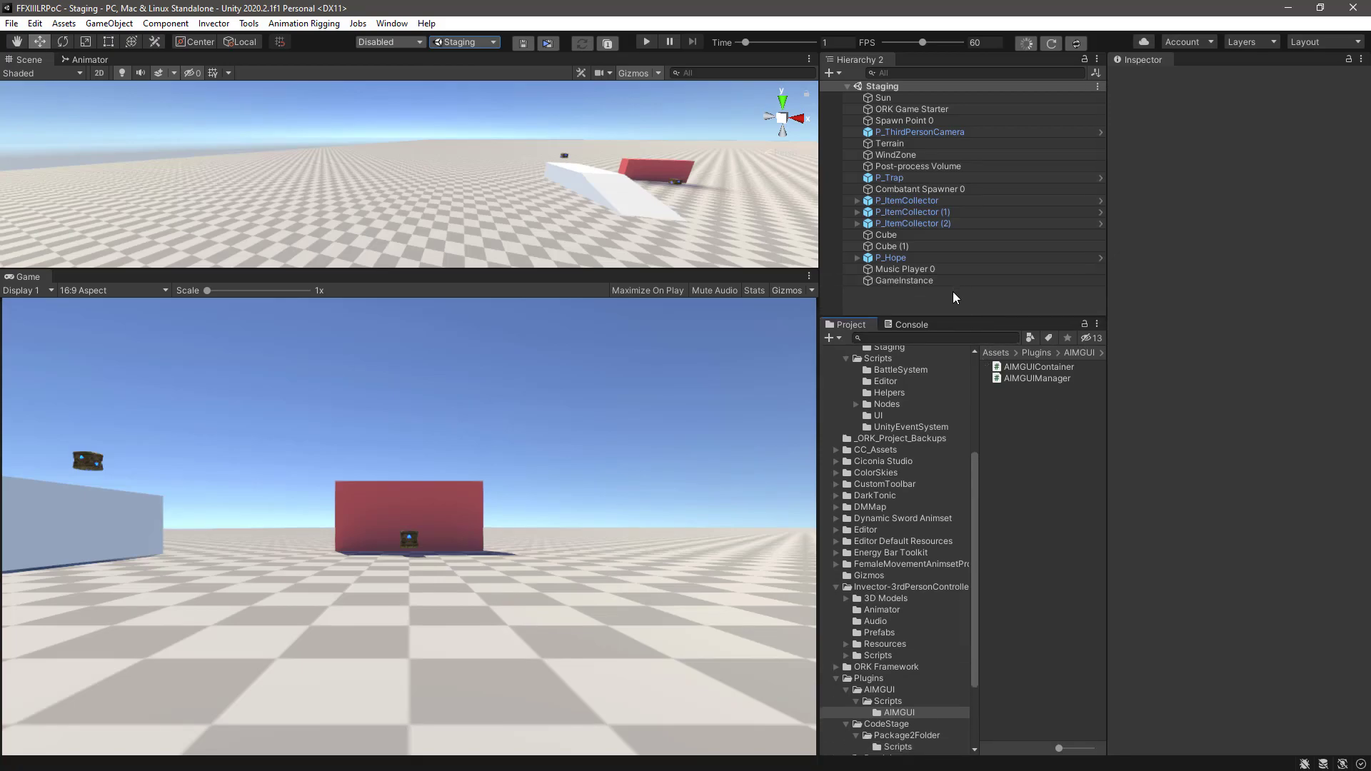
Play-test the Staging scene, moving the character into a battle with the Chomper to check the debugger overlay, and exit play mode.
key(ctrl+p)
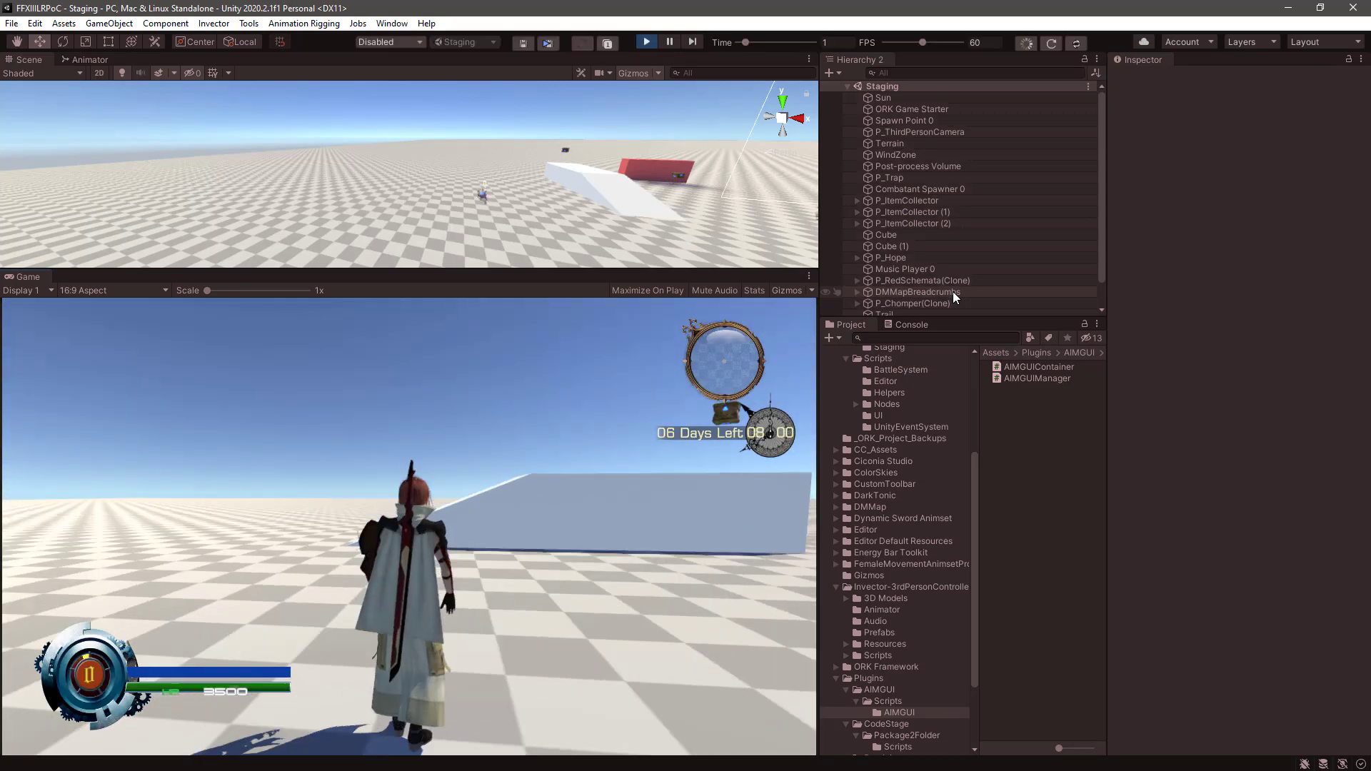
key(w)
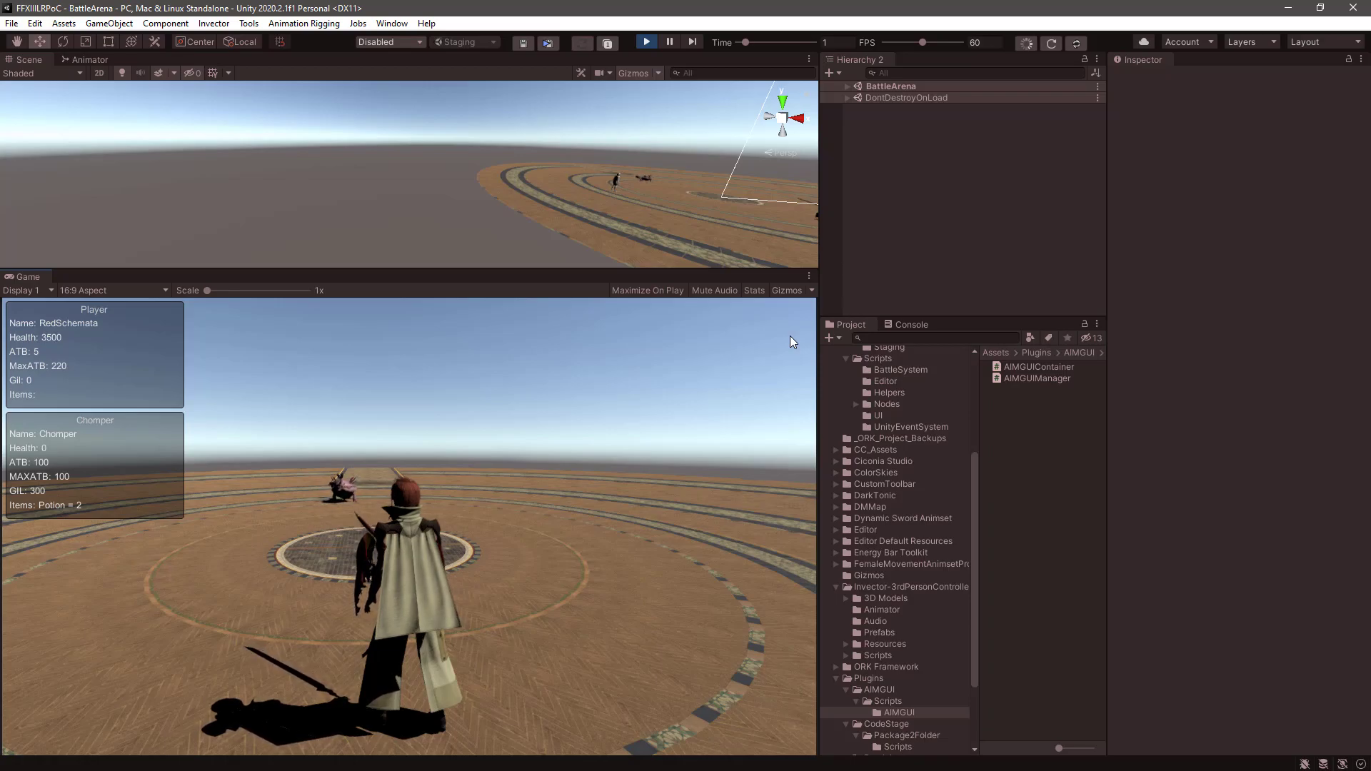
key(ctrl+p)
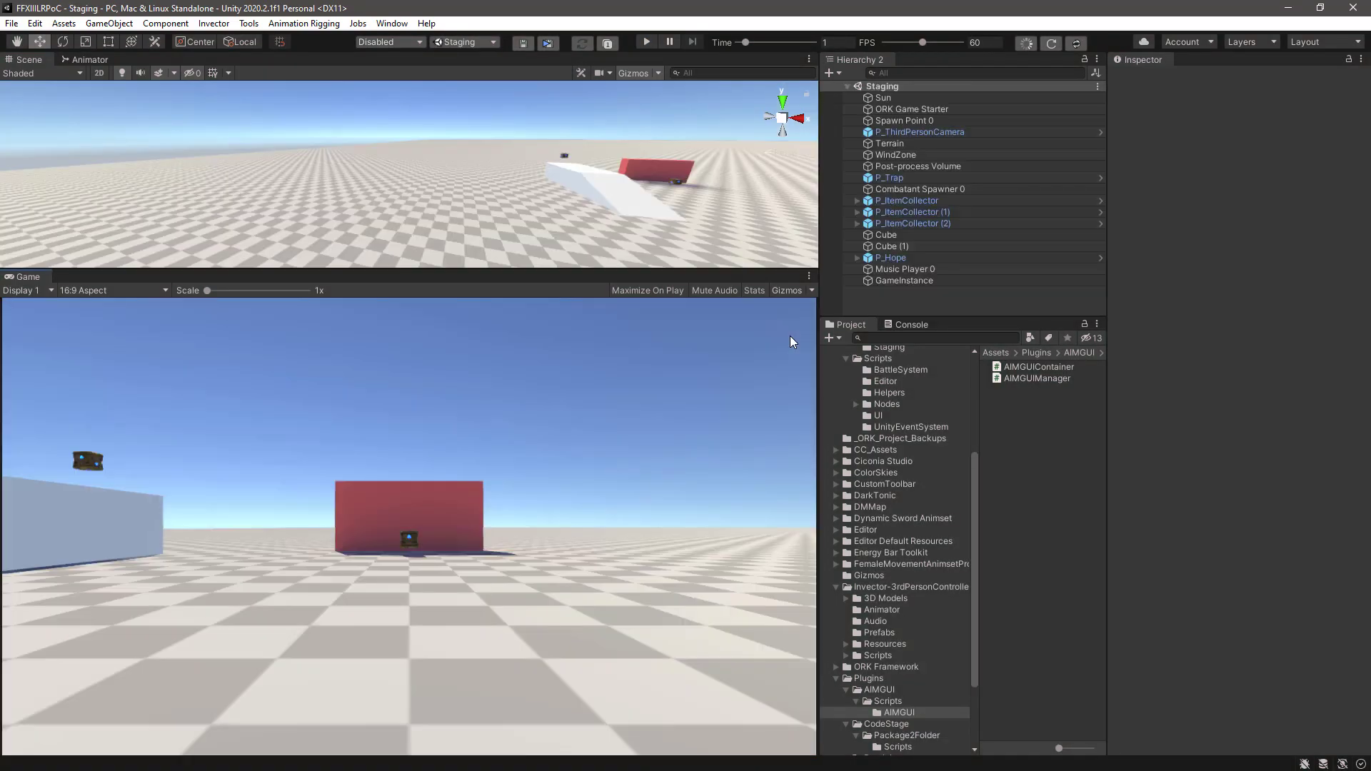
Open the ORK Framework editor window and widen it across most of the screen.
click(384, 18)
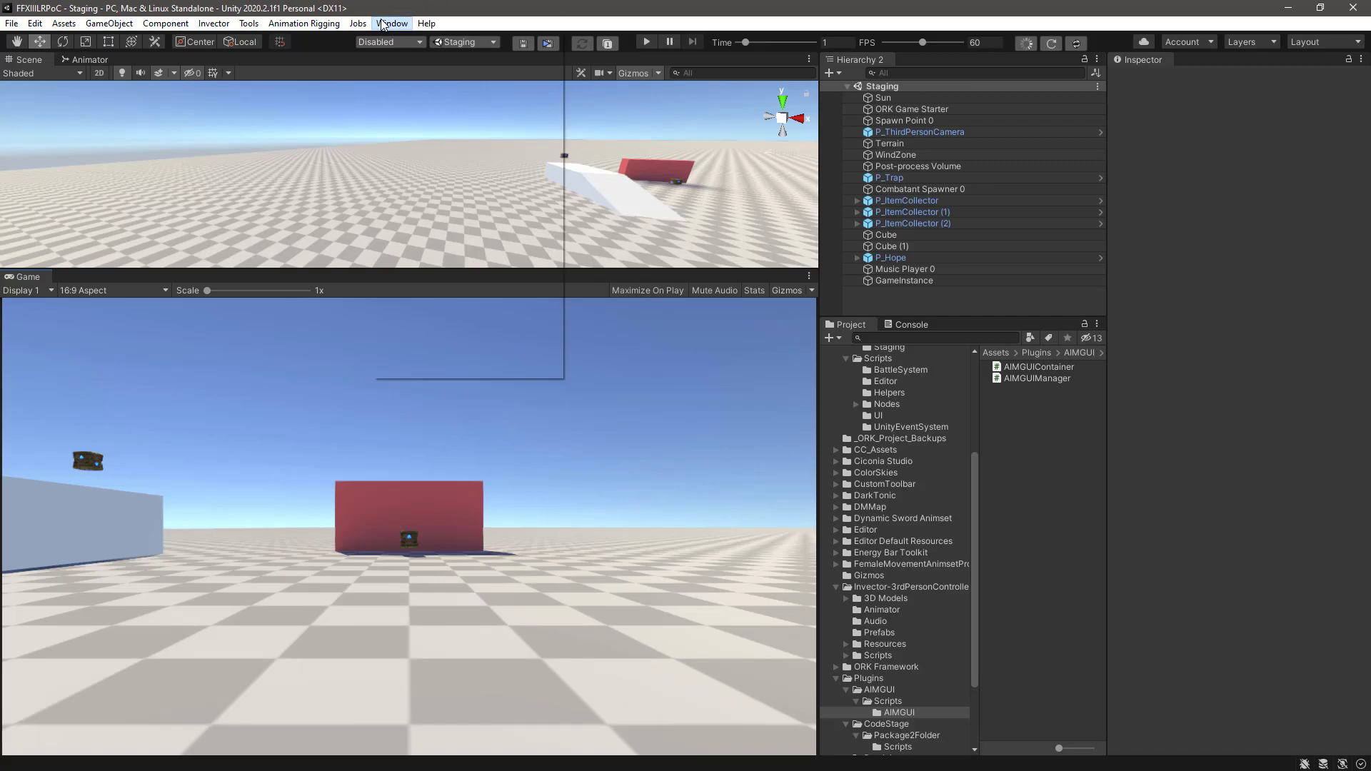
key(Right)
key(Escape)
click(388, 25)
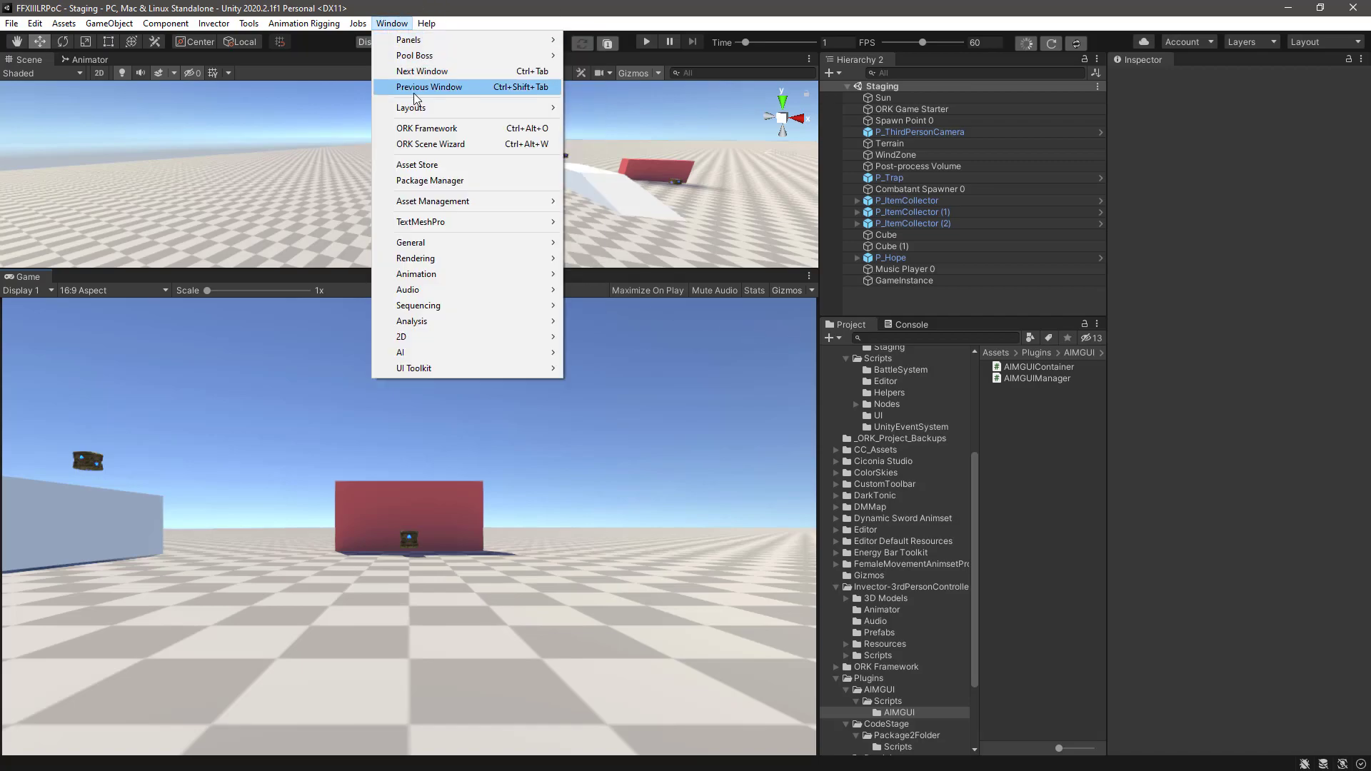
click(424, 133)
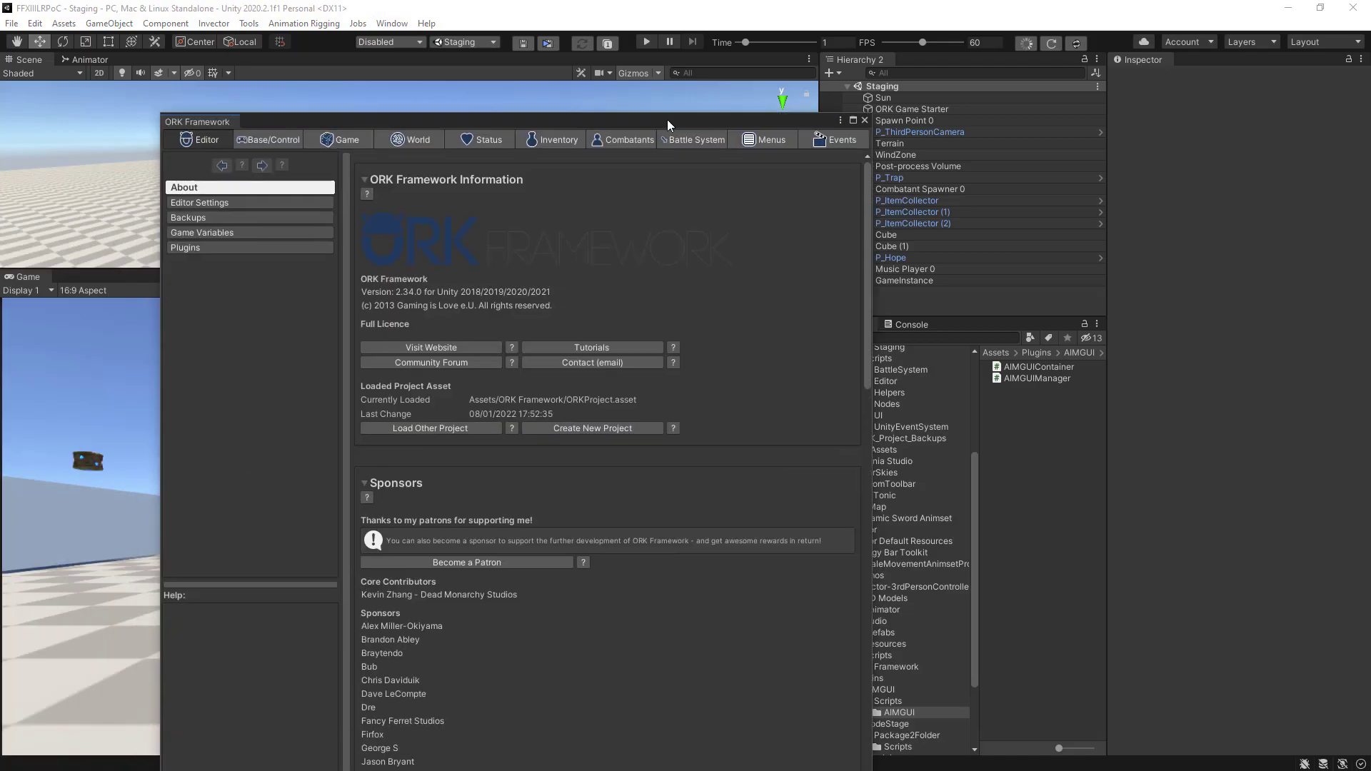
drag(667, 119, 564, 37)
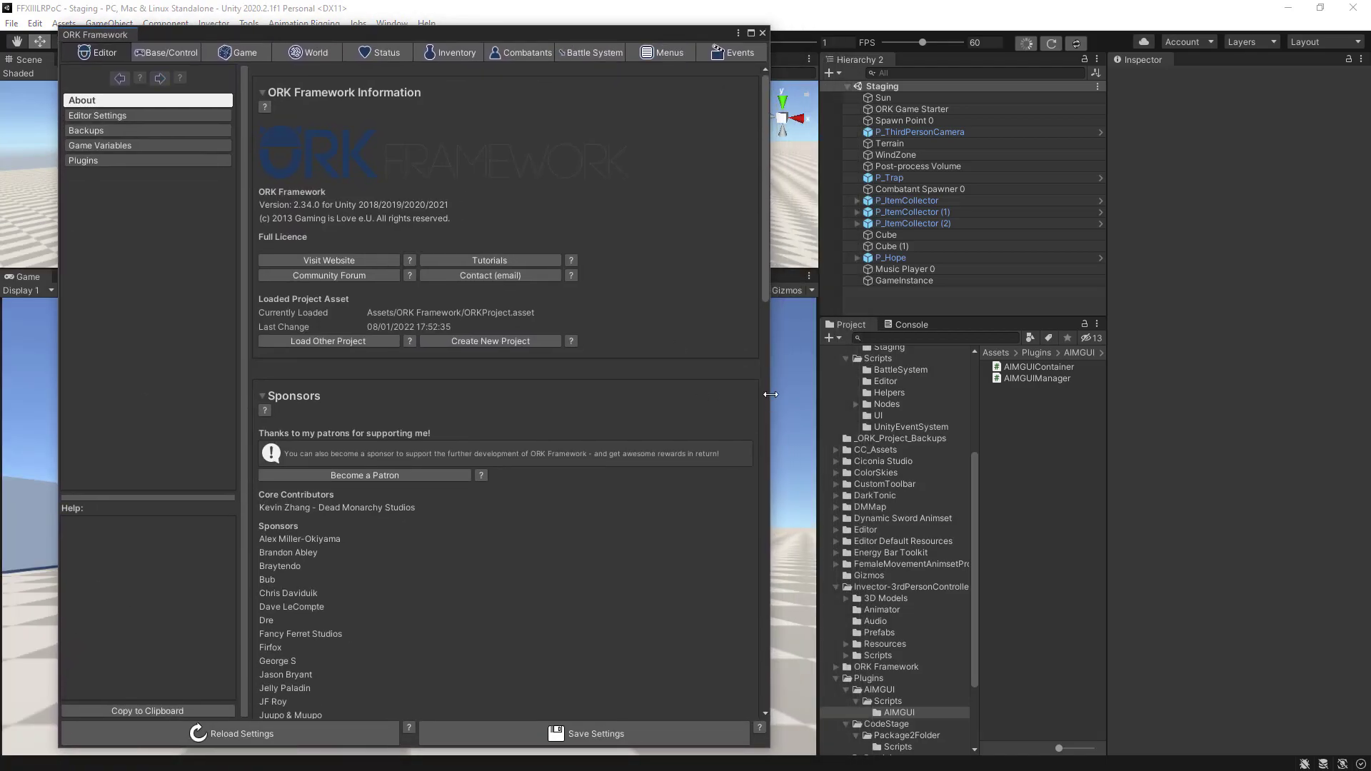
drag(770, 397, 1335, 392)
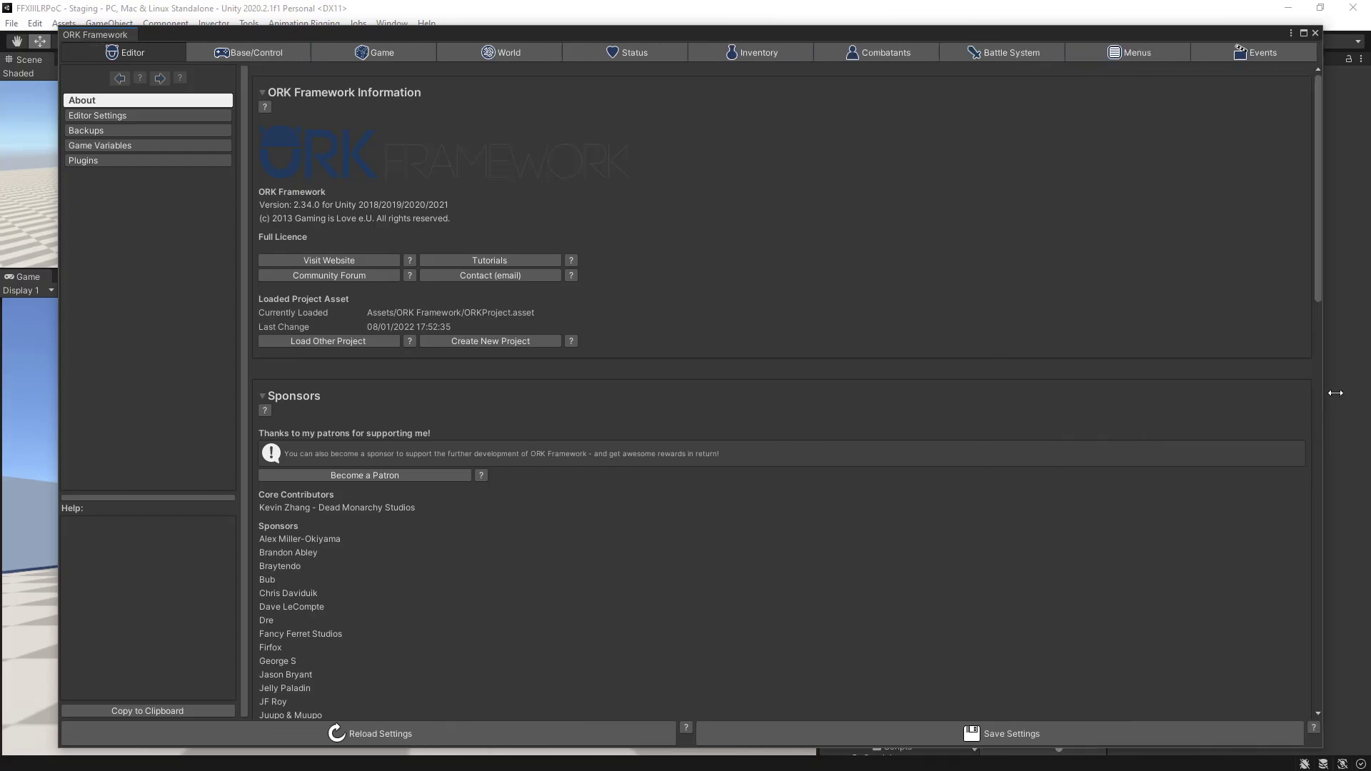
Set Death On to On Minimum for the Health status value and save the framework settings.
click(641, 54)
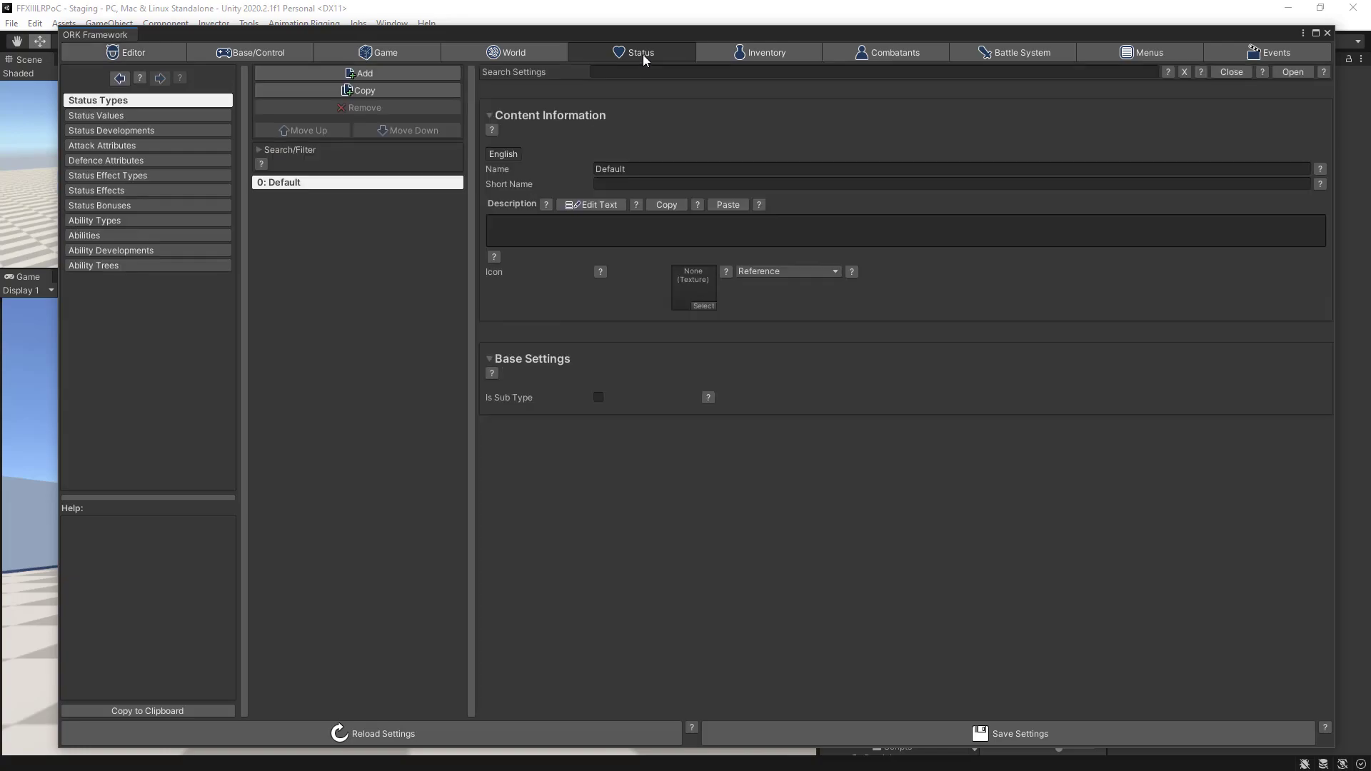
click(118, 116)
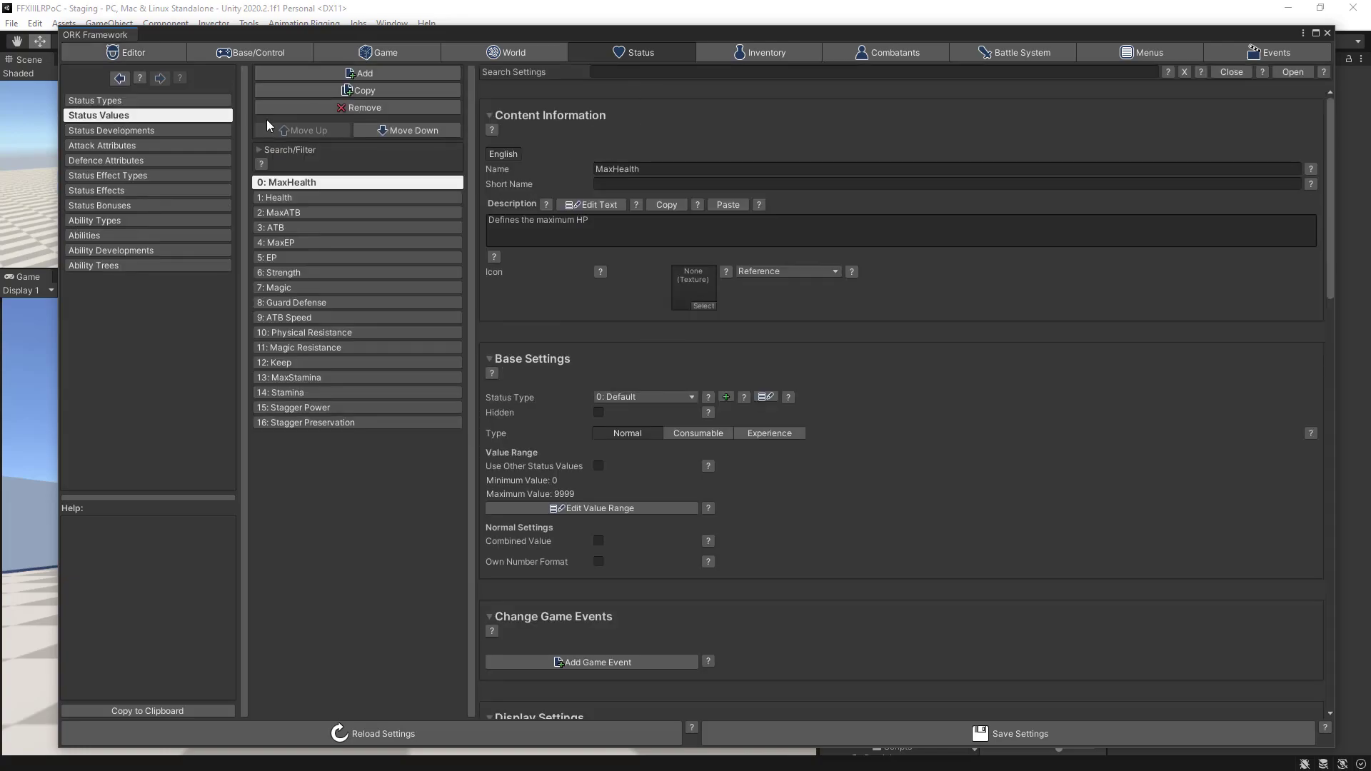
click(290, 196)
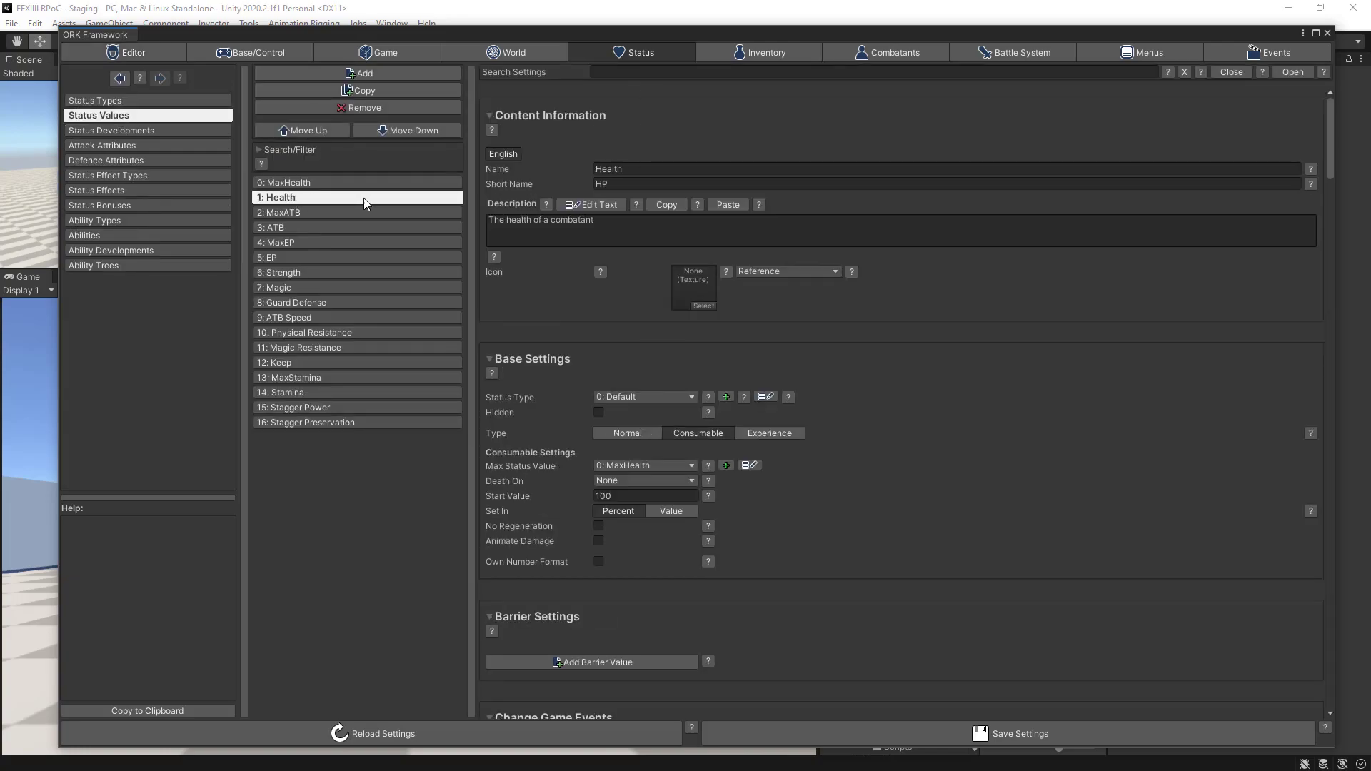
click(633, 482)
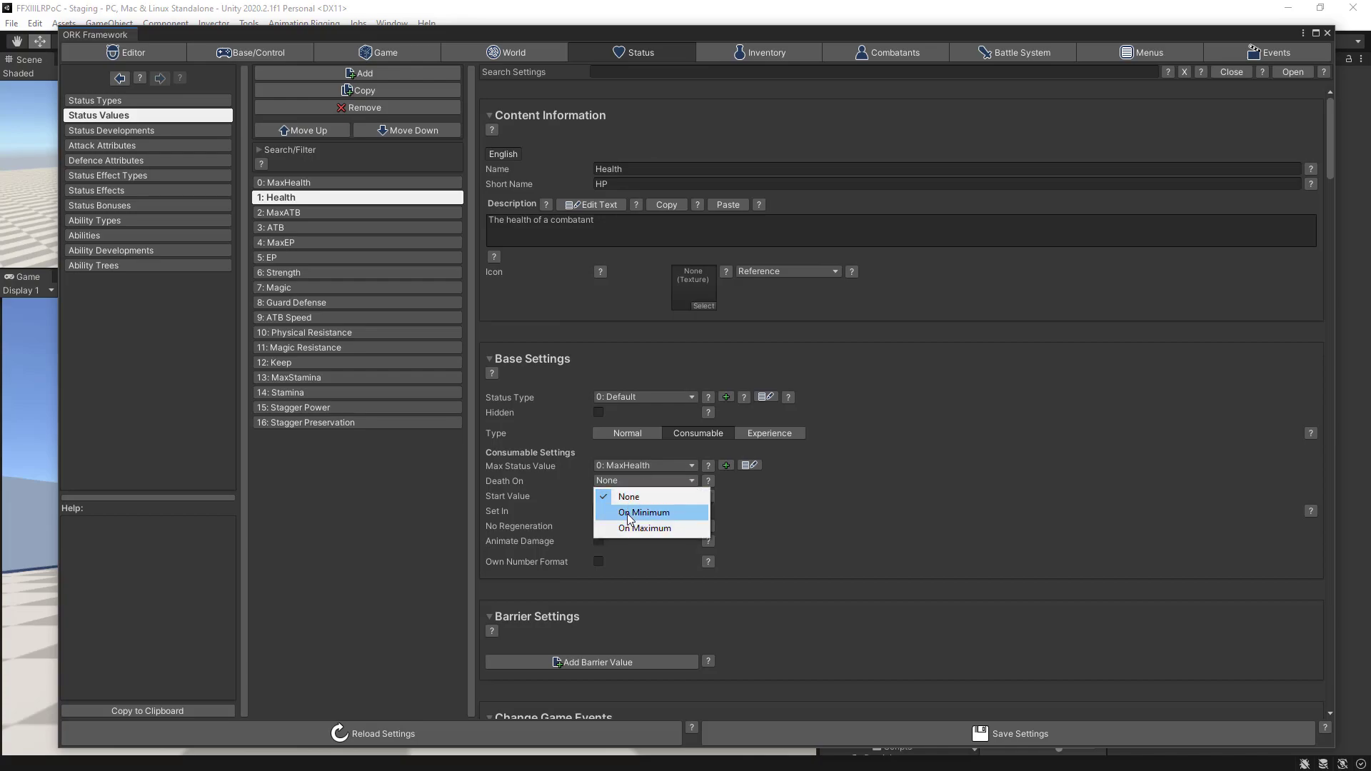
click(627, 512)
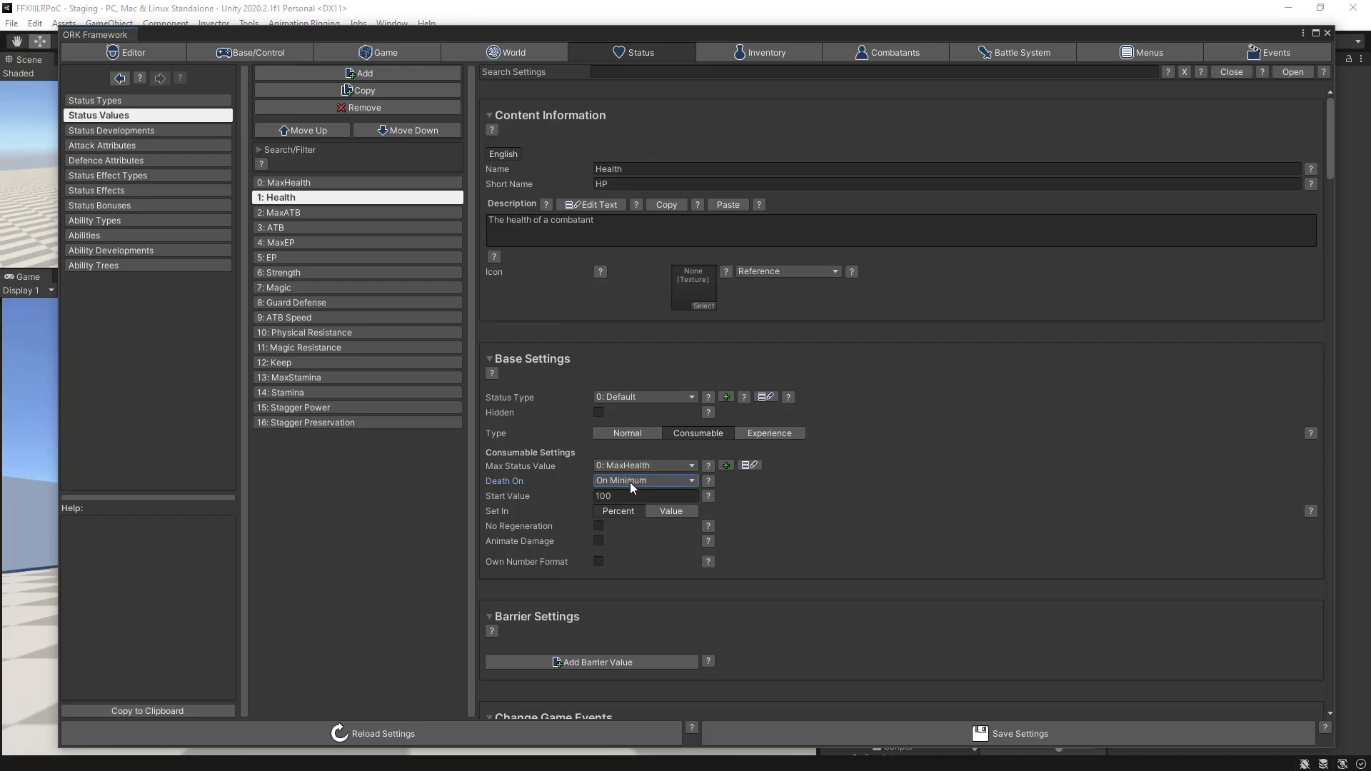
click(950, 735)
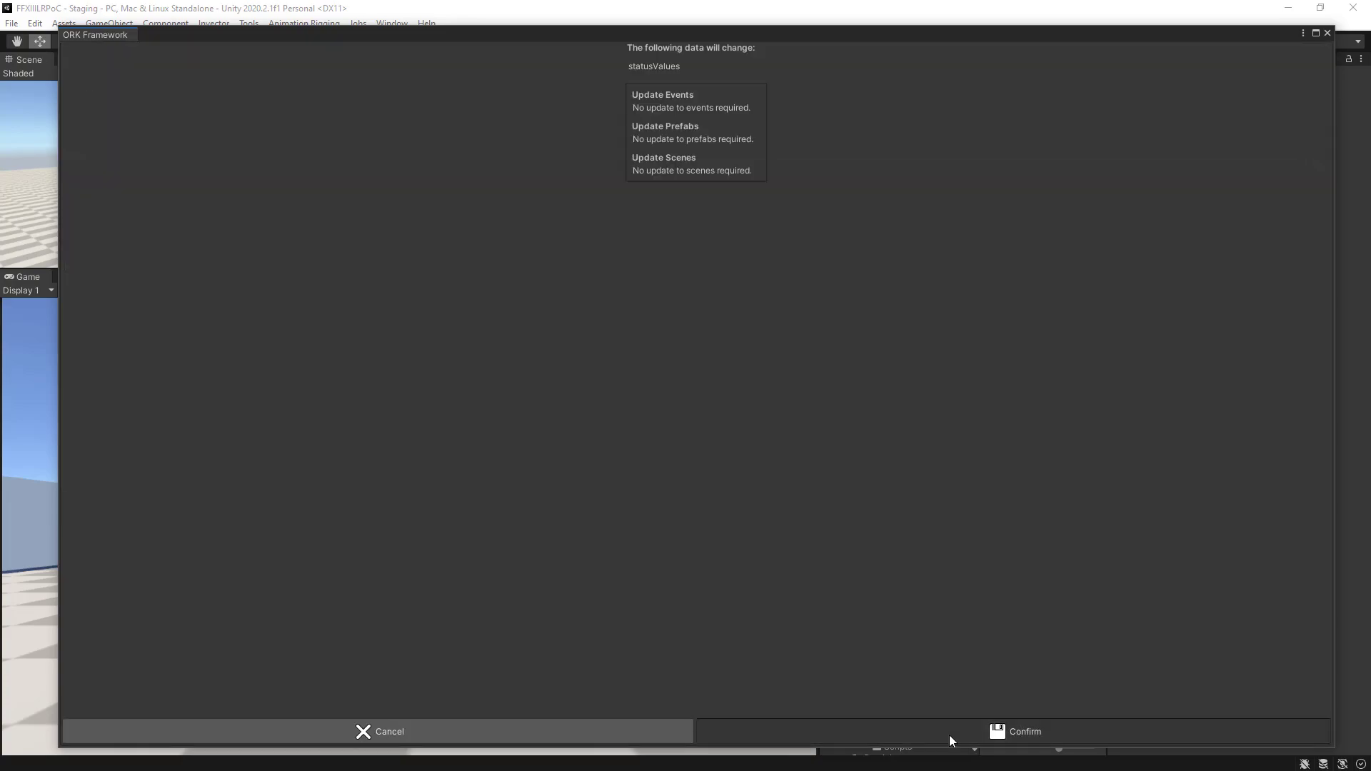
click(949, 735)
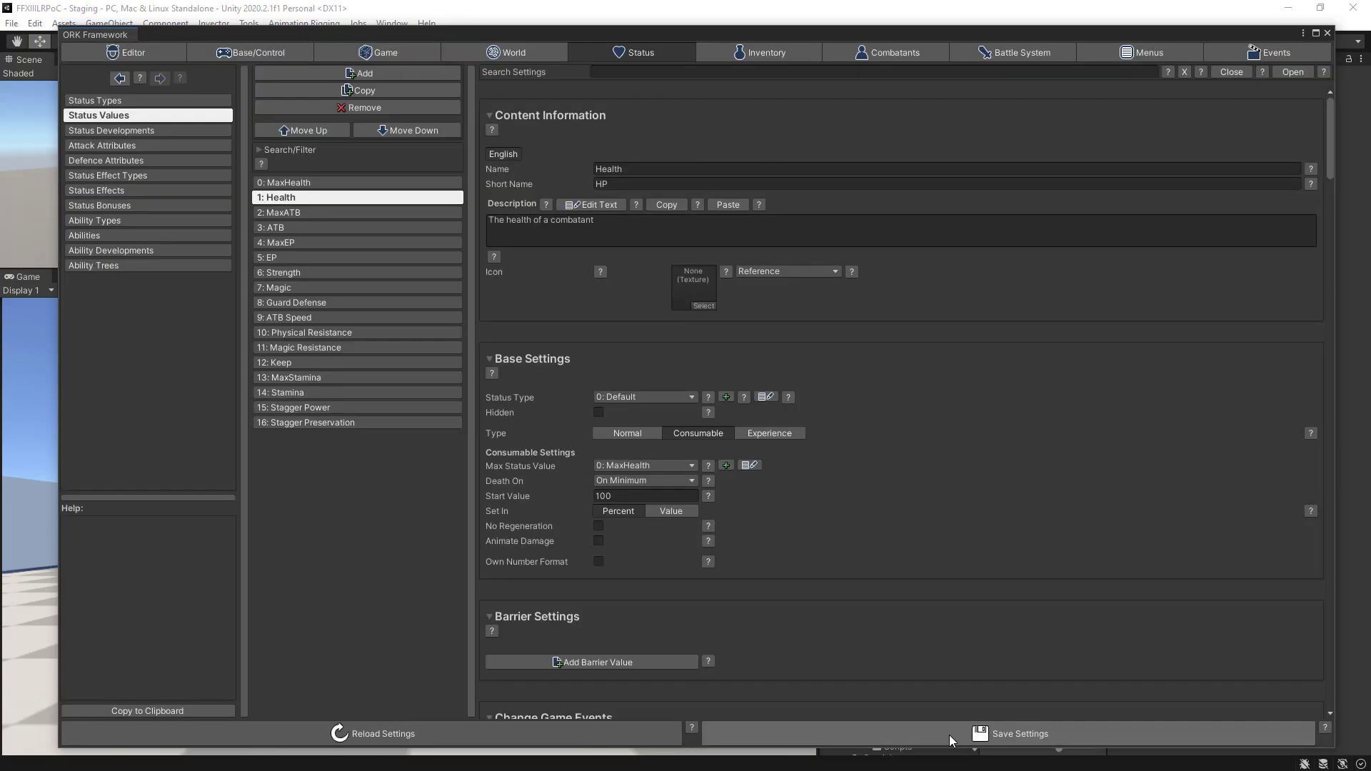
Close the ORK Framework editor, play-test the Staging scene and exit play mode.
click(1327, 33)
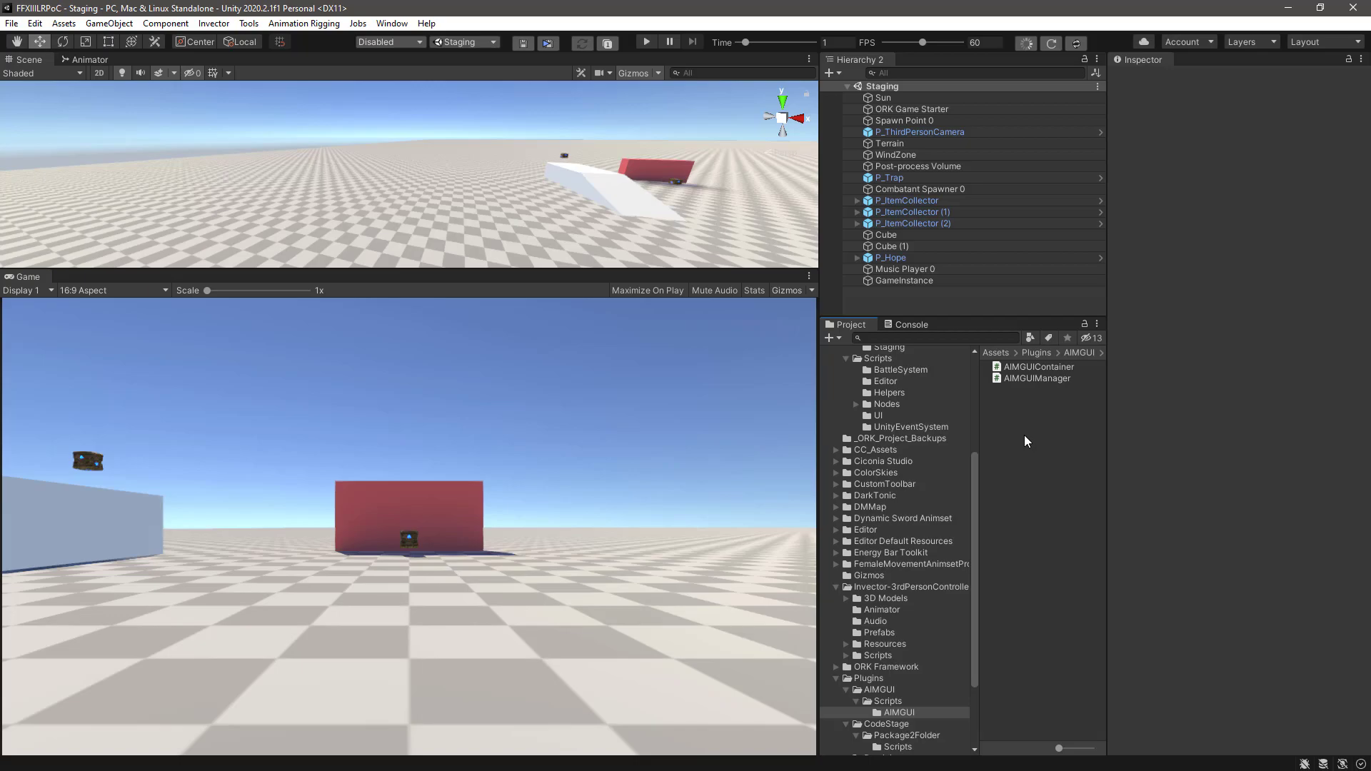
key(ctrl+p)
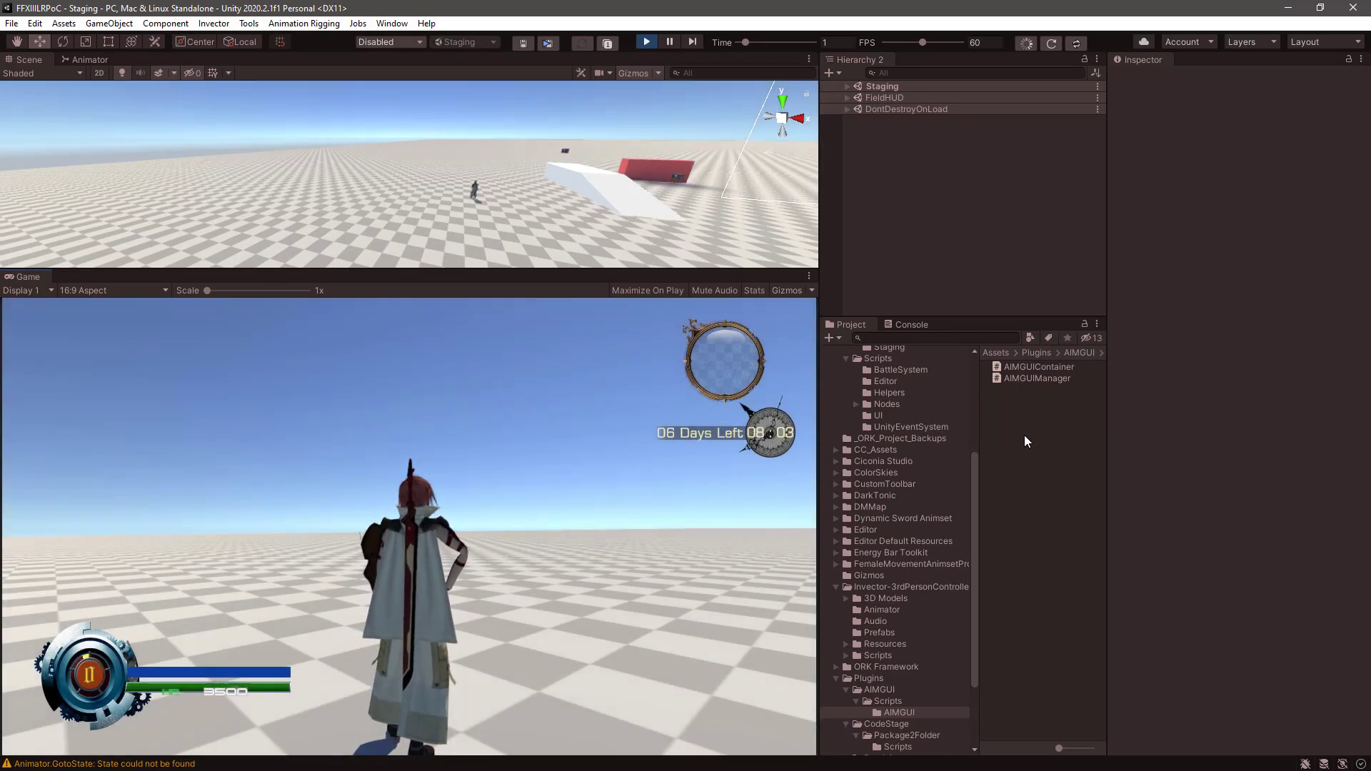
key(ctrl+p)
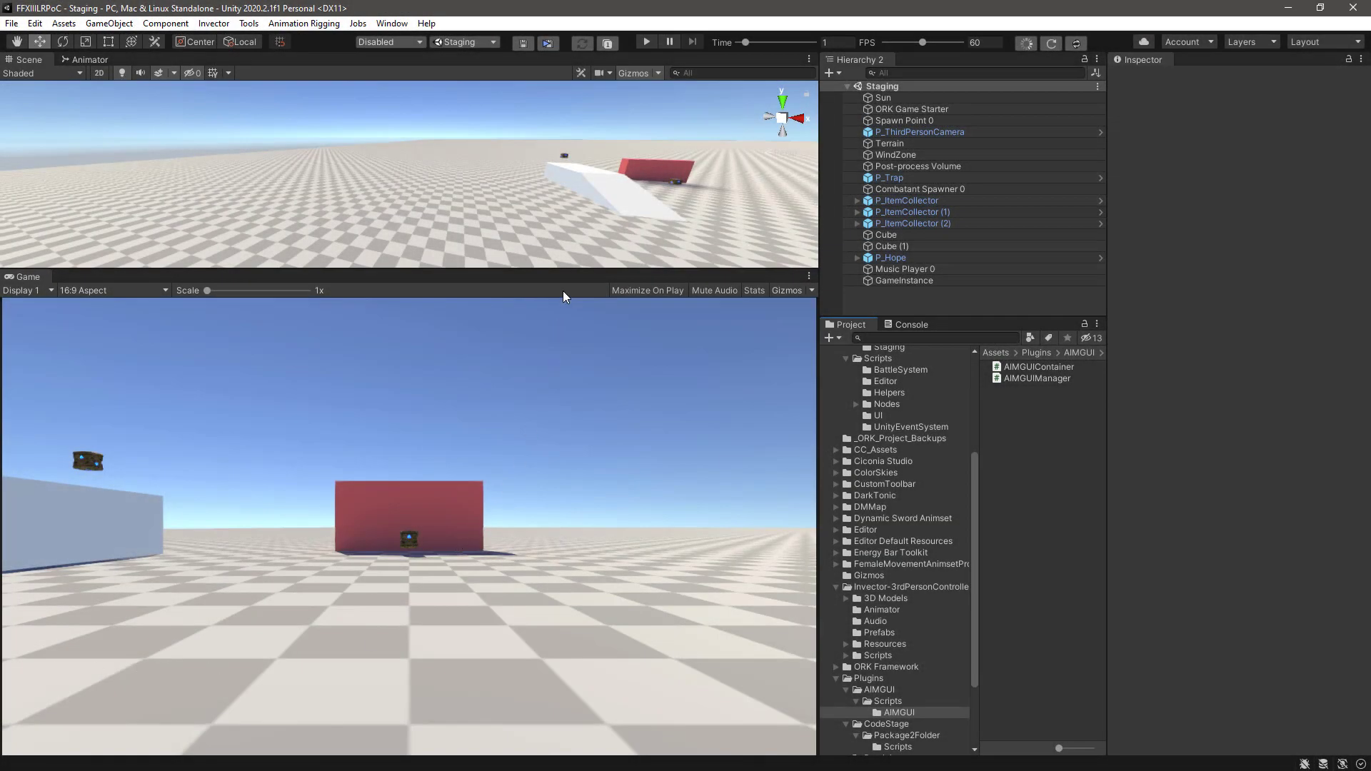
Reopen the ORK Framework editor and bring up the settings of the Thunder ability.
click(393, 23)
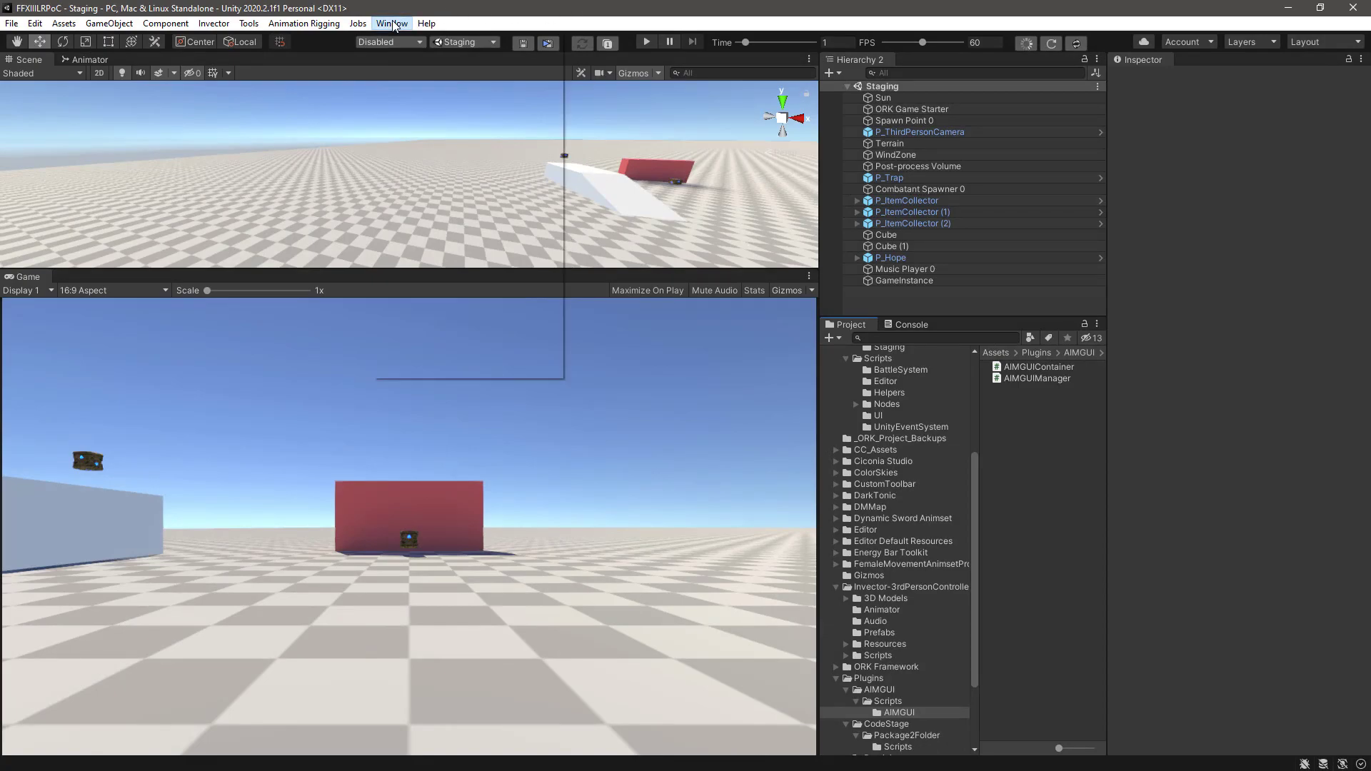
click(413, 130)
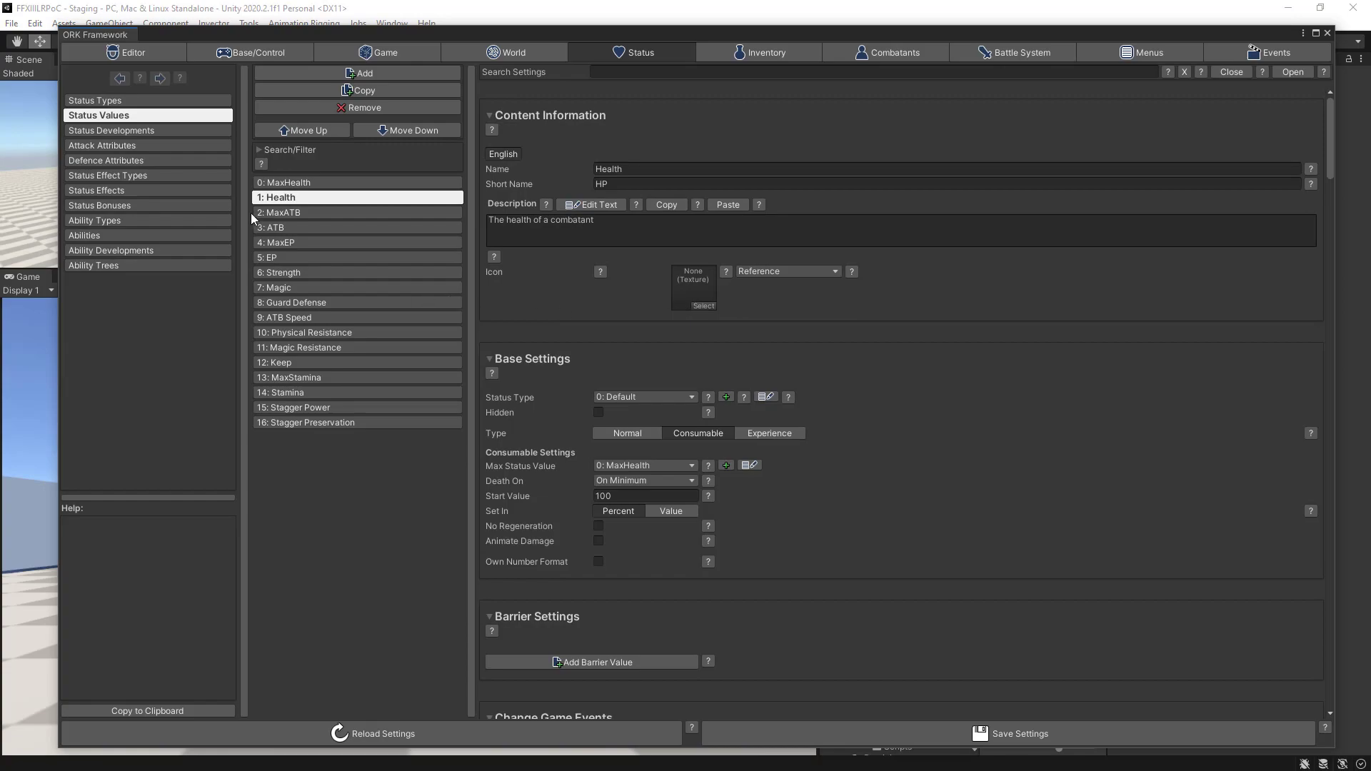
click(95, 236)
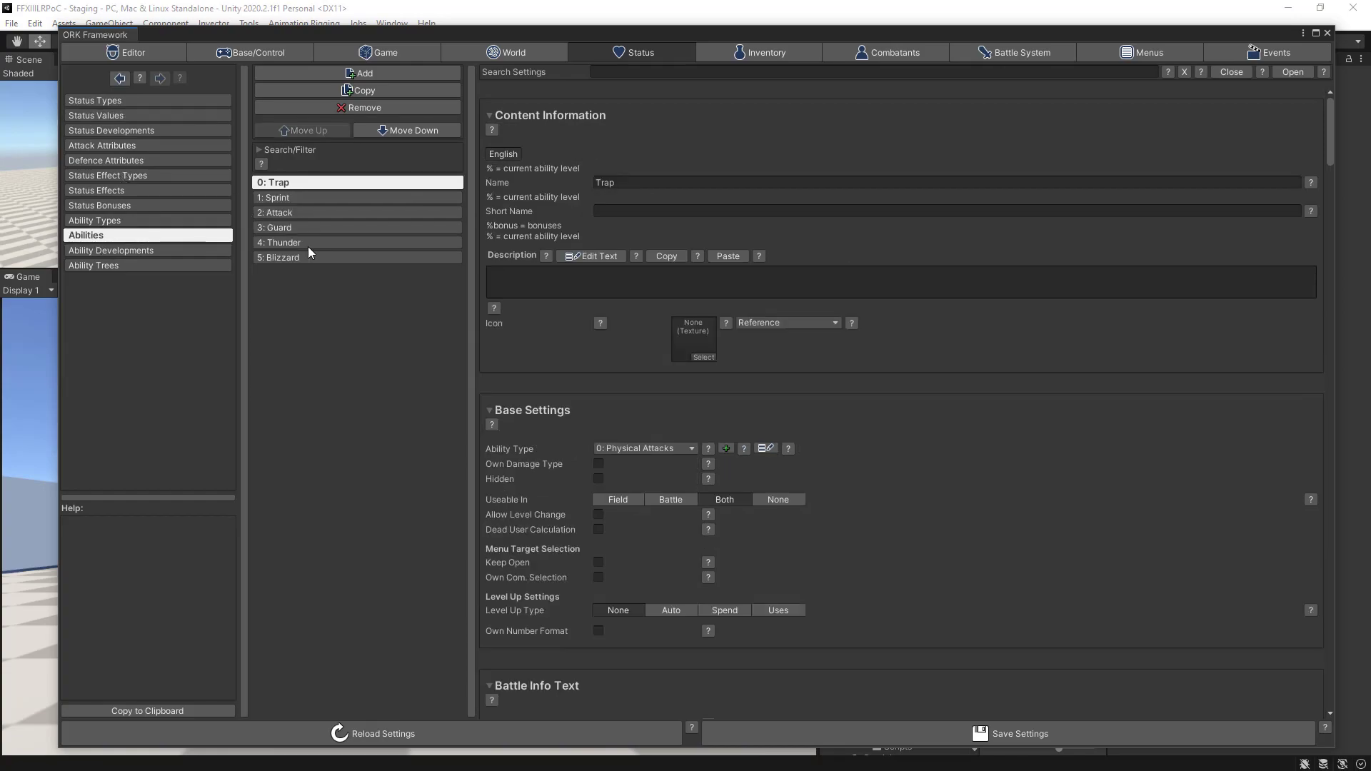
click(335, 243)
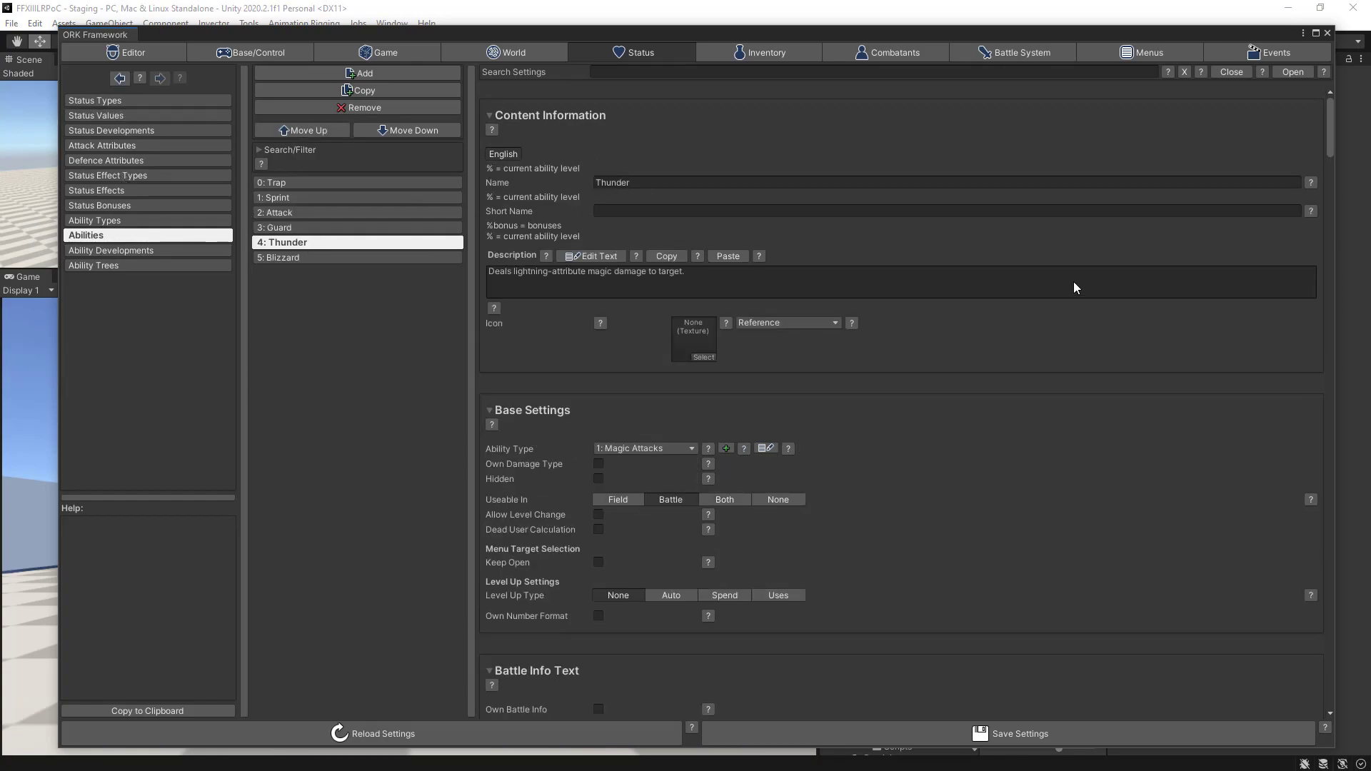
Enable Critical Hit in Thunder's Critical Chance settings and show the option's help text.
scroll(1039, 364, down, 6)
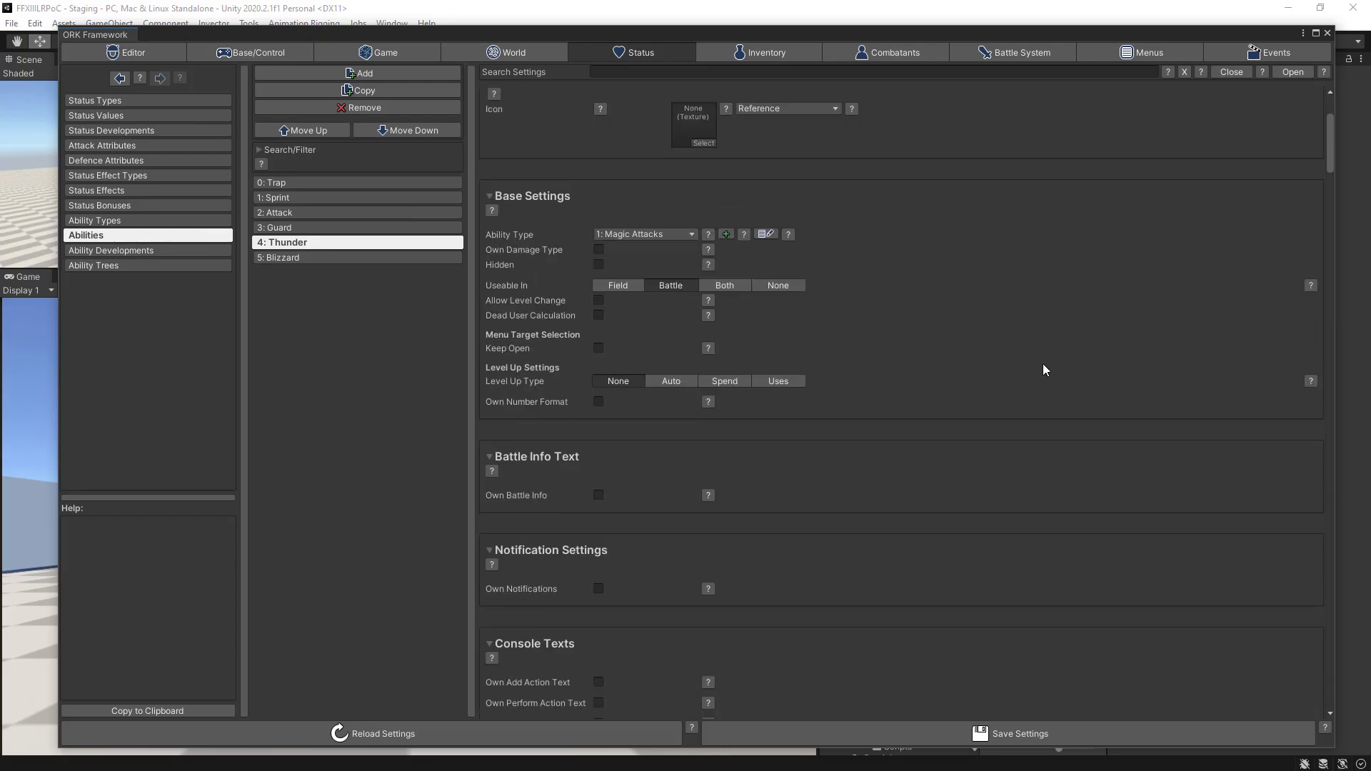
scroll(1050, 365, down, 15)
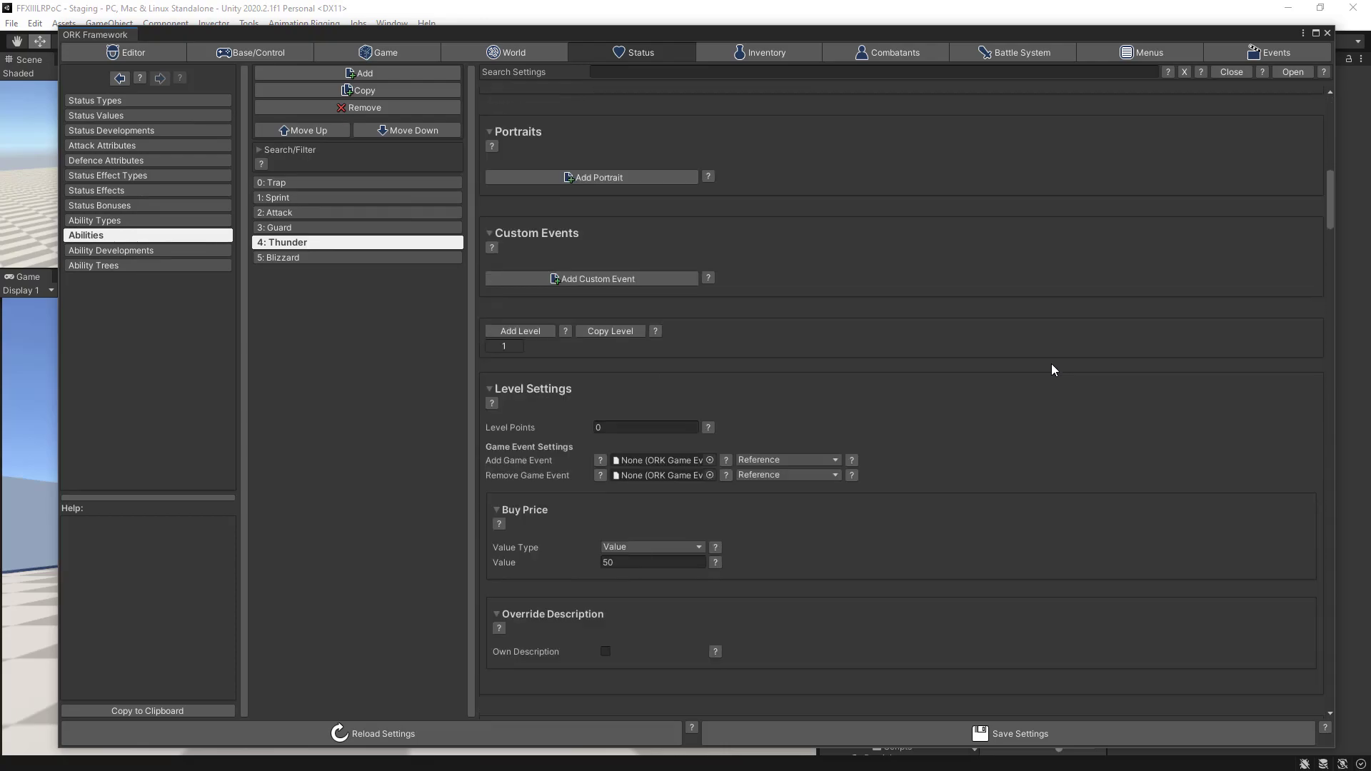
scroll(1052, 370, down, 5)
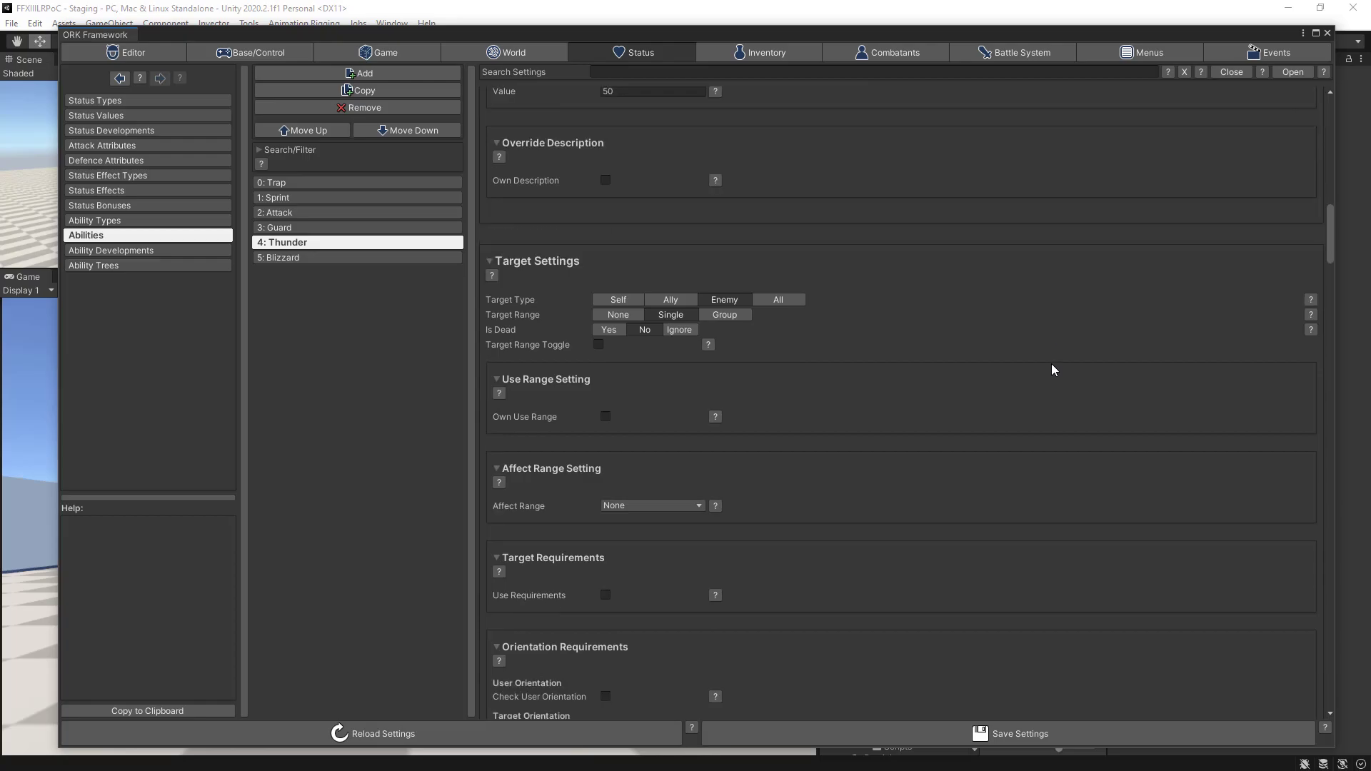
scroll(1052, 369, down, 9)
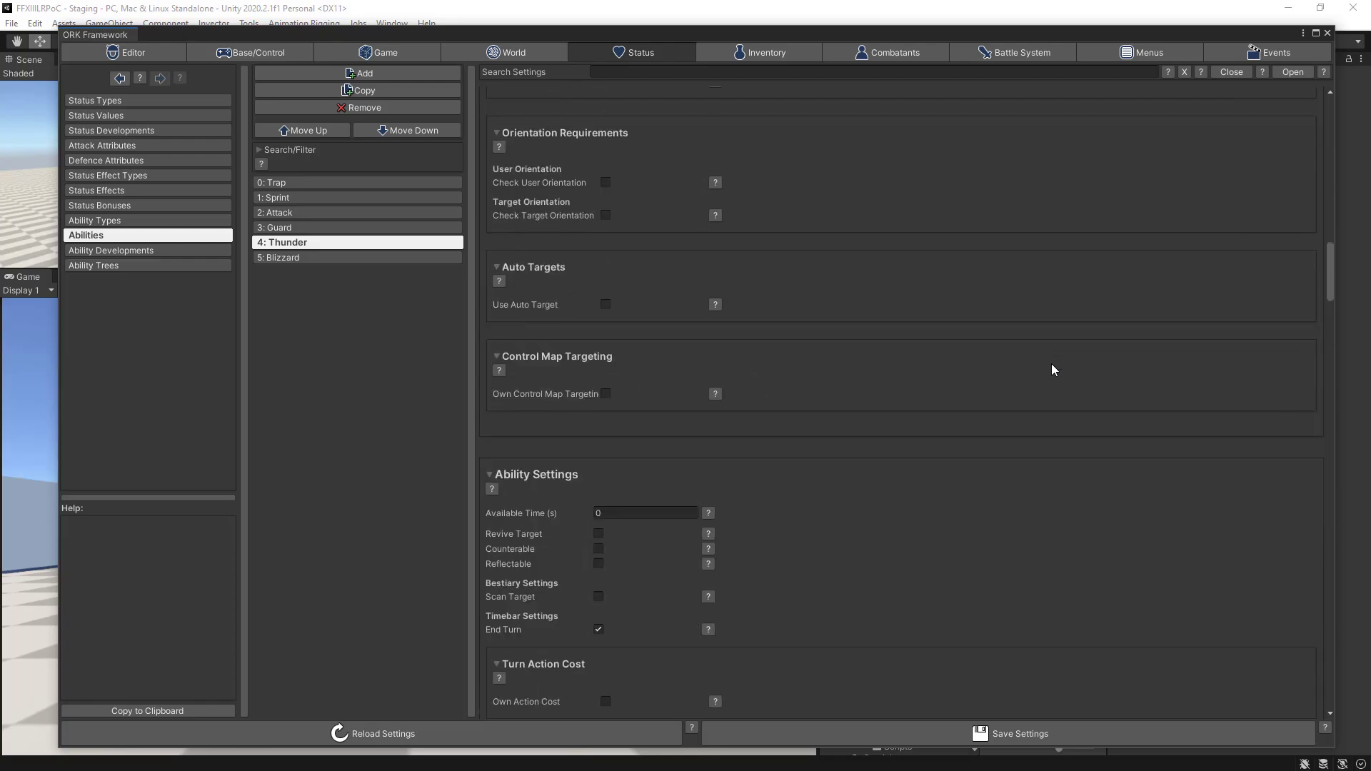
scroll(1052, 369, down, 5)
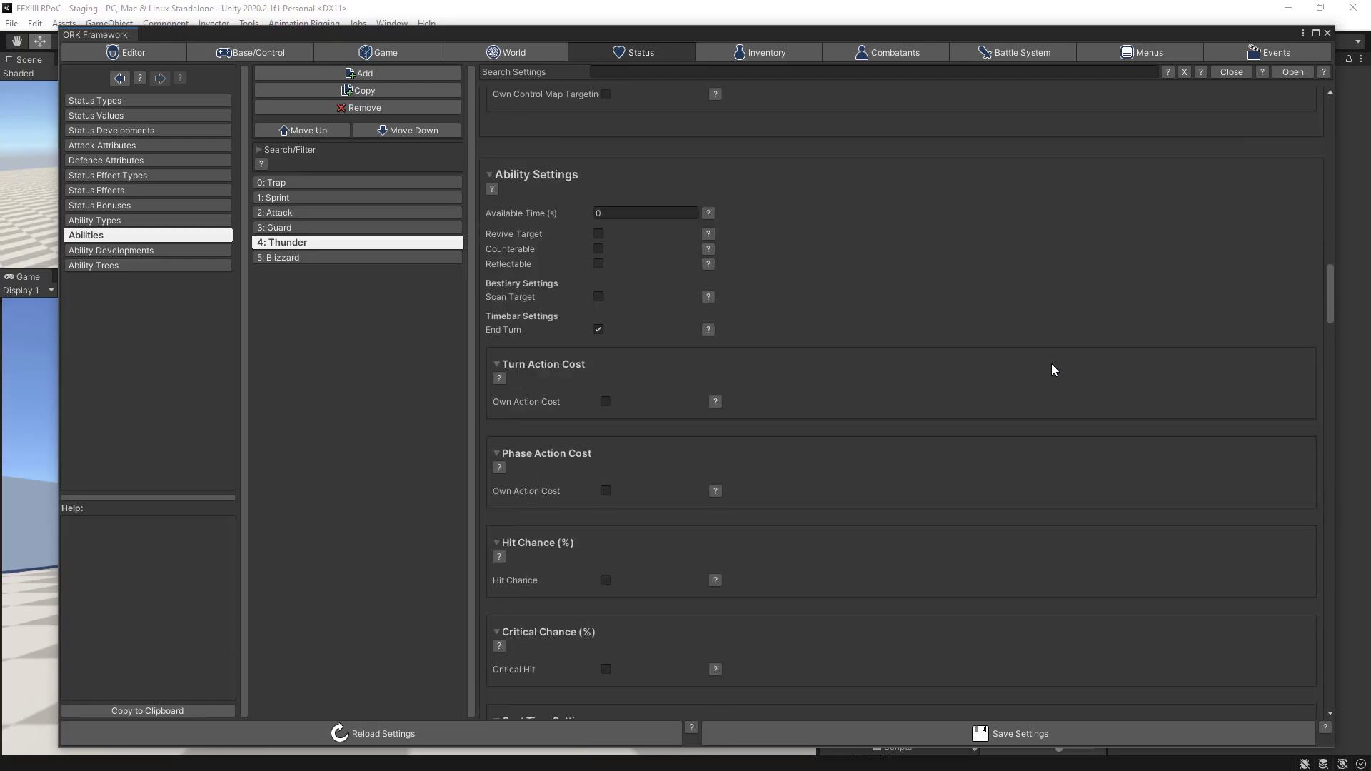
scroll(1052, 370, down, 3)
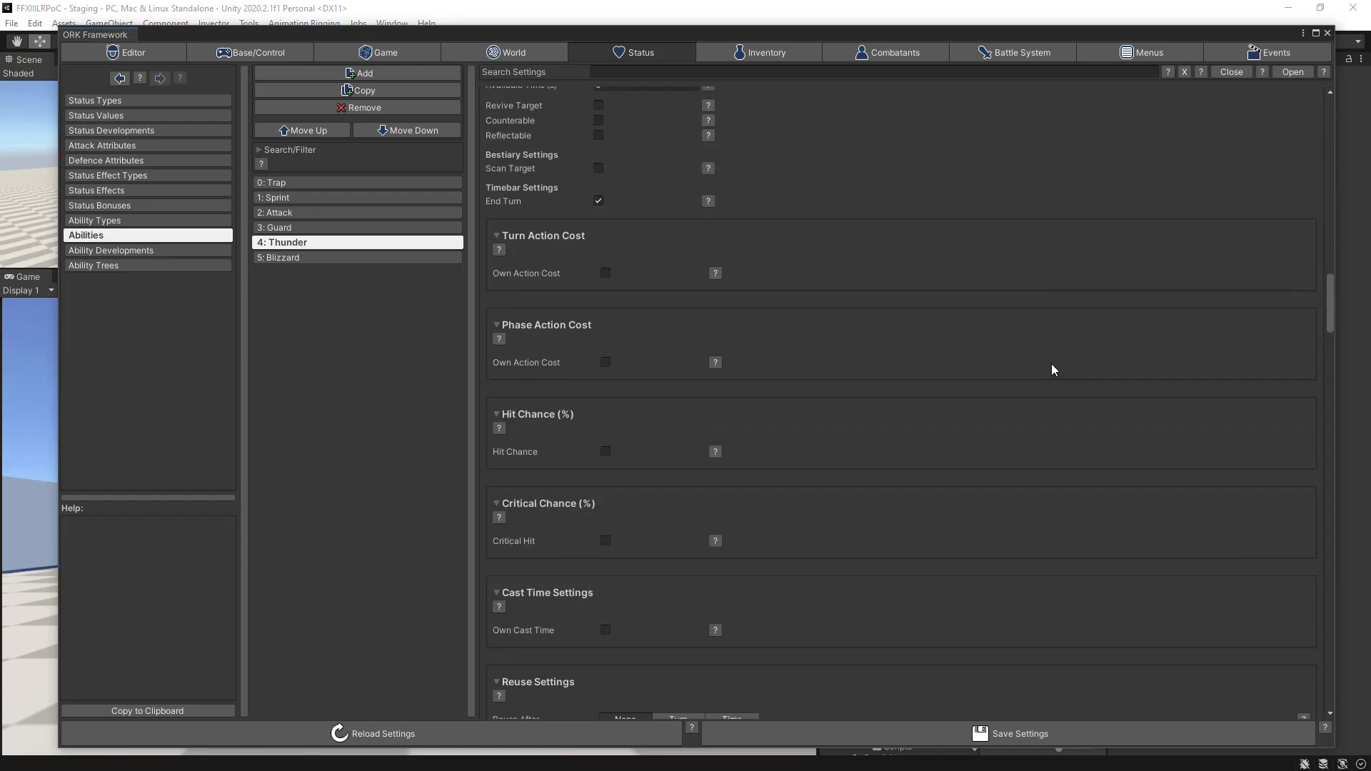
scroll(1052, 369, down, 2)
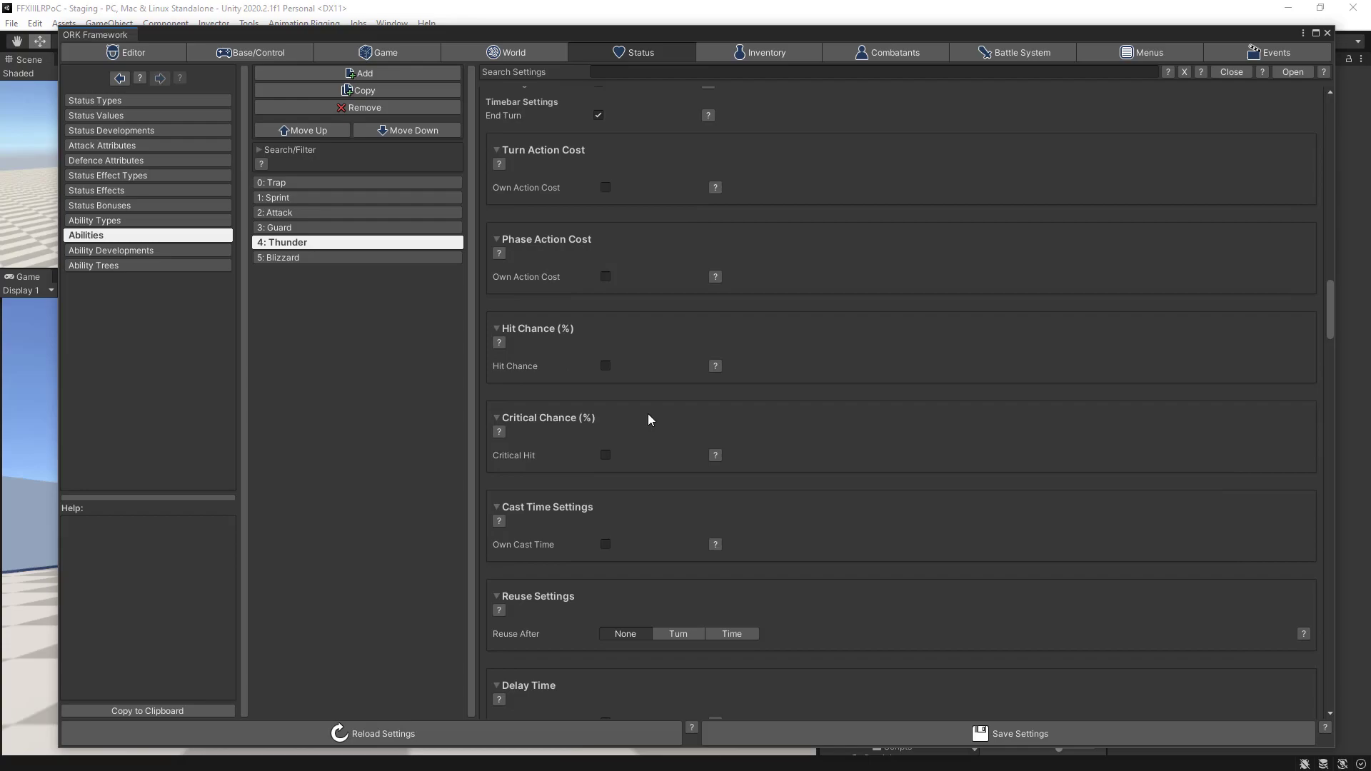
click(605, 457)
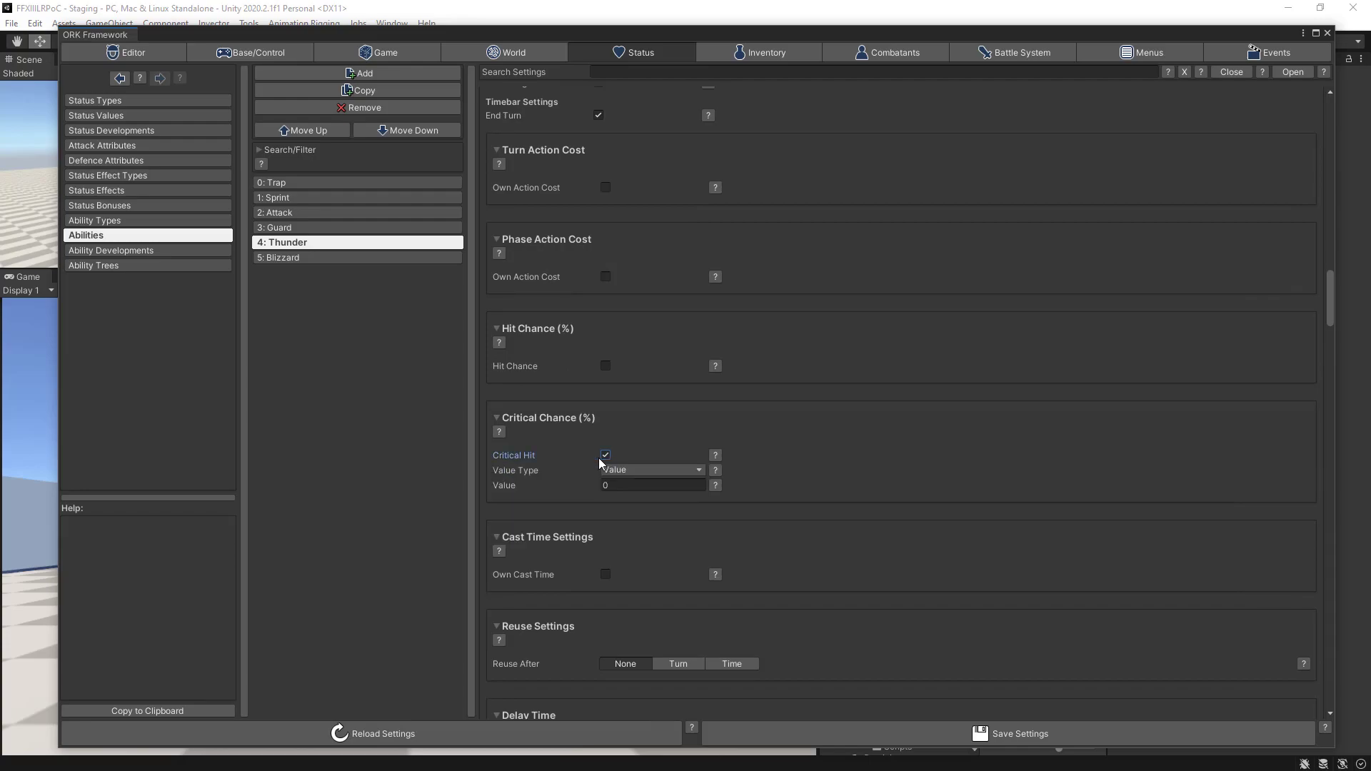
click(720, 455)
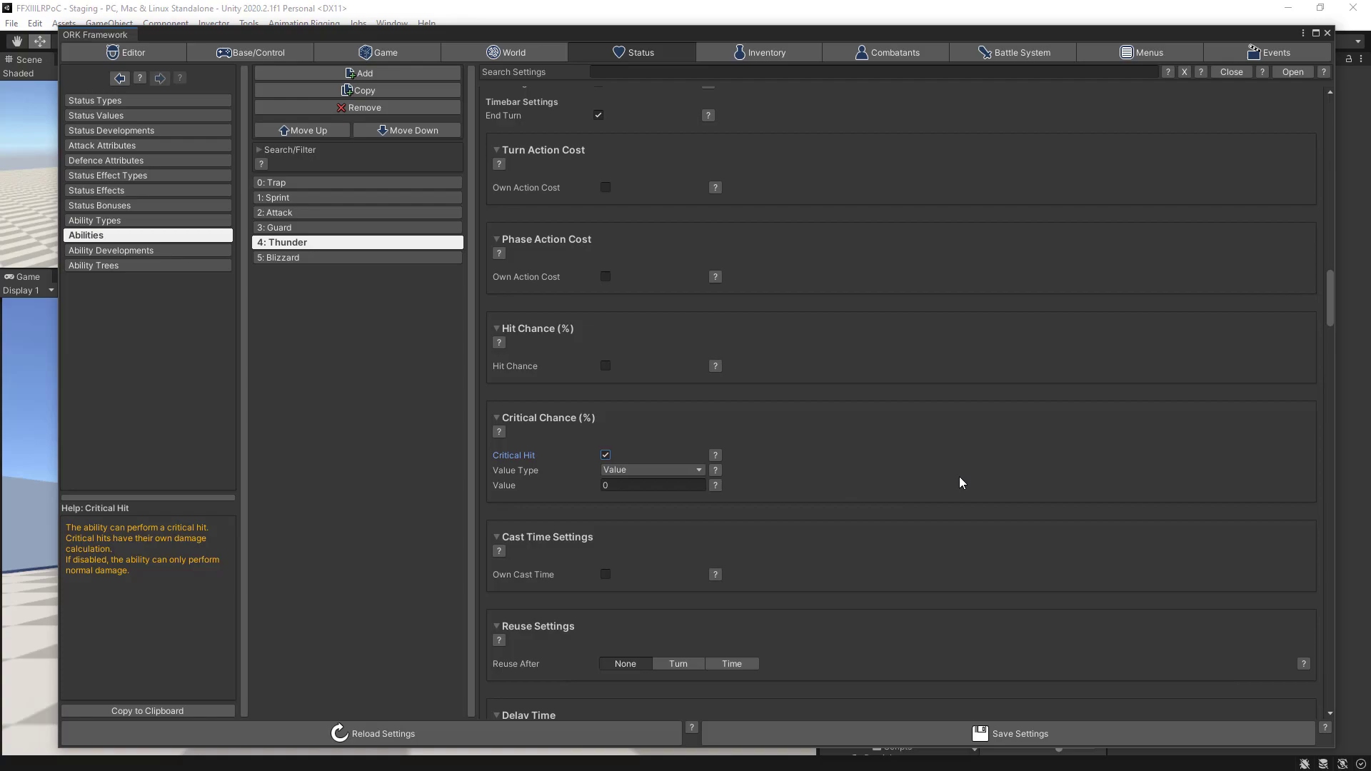
Set Thunder's critical chance to 70, keeping Value as the value type.
scroll(893, 463, down, 2)
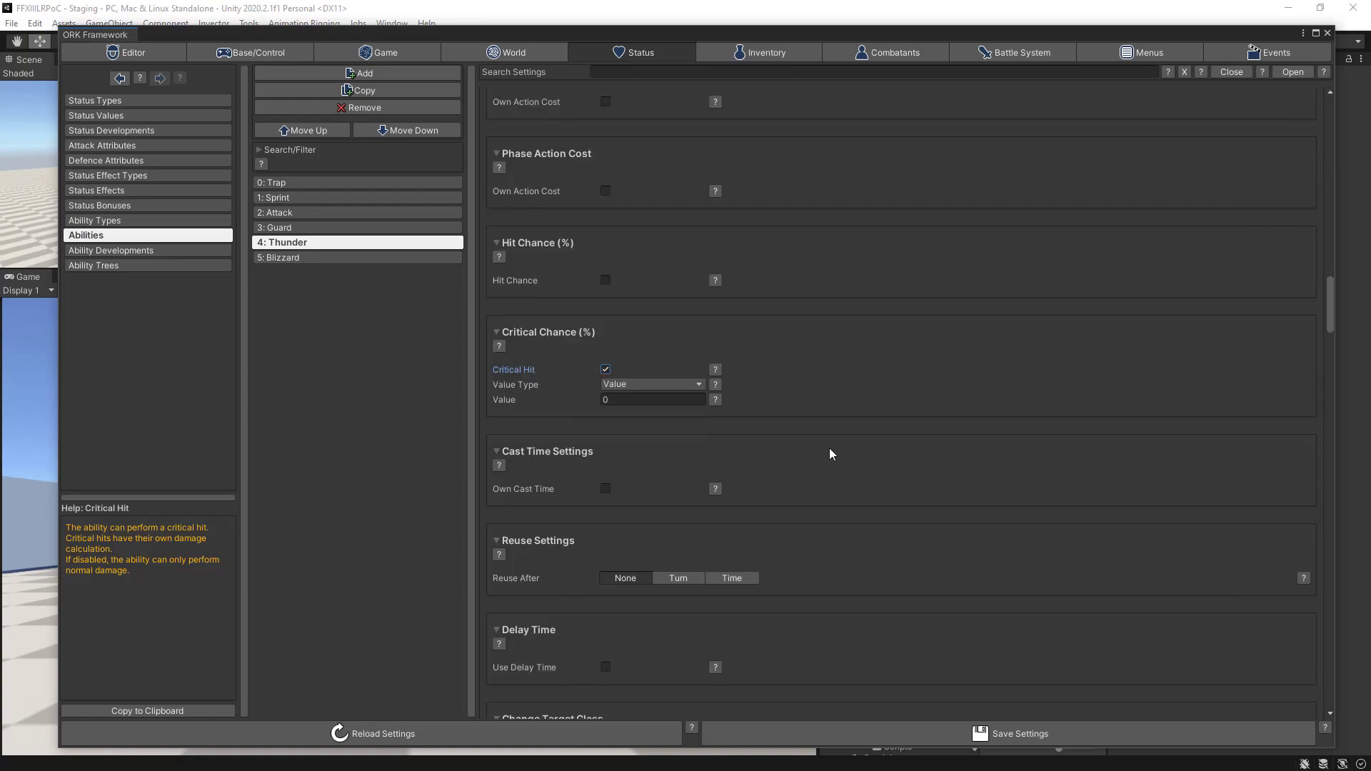
click(633, 384)
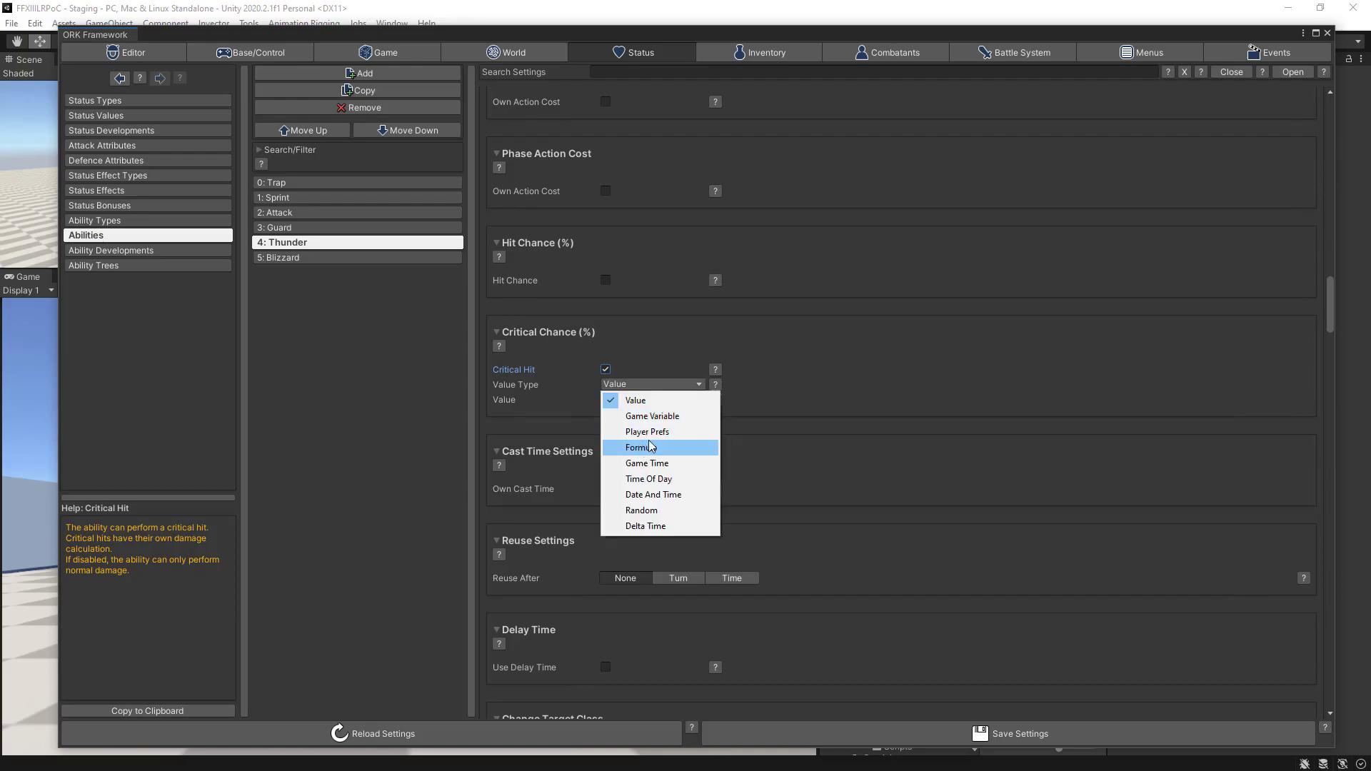
click(782, 383)
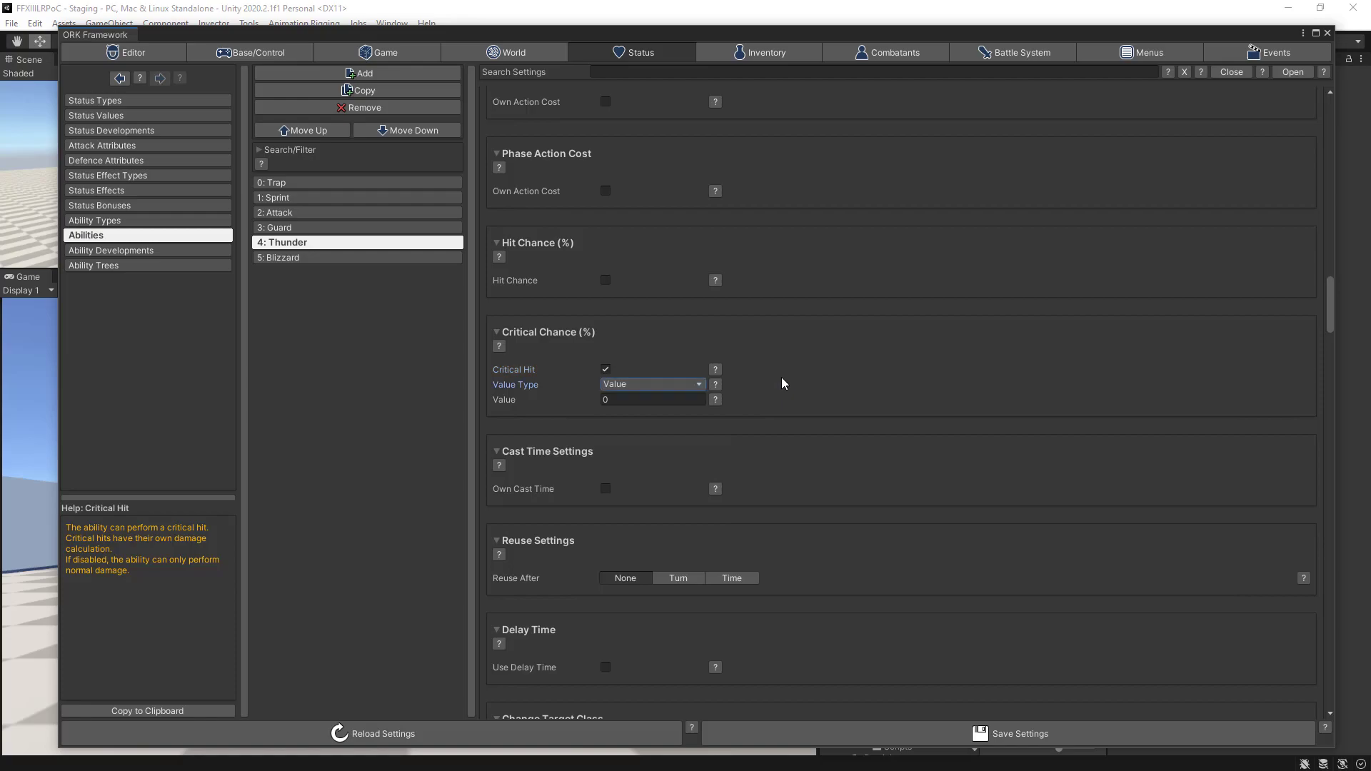
click(612, 400)
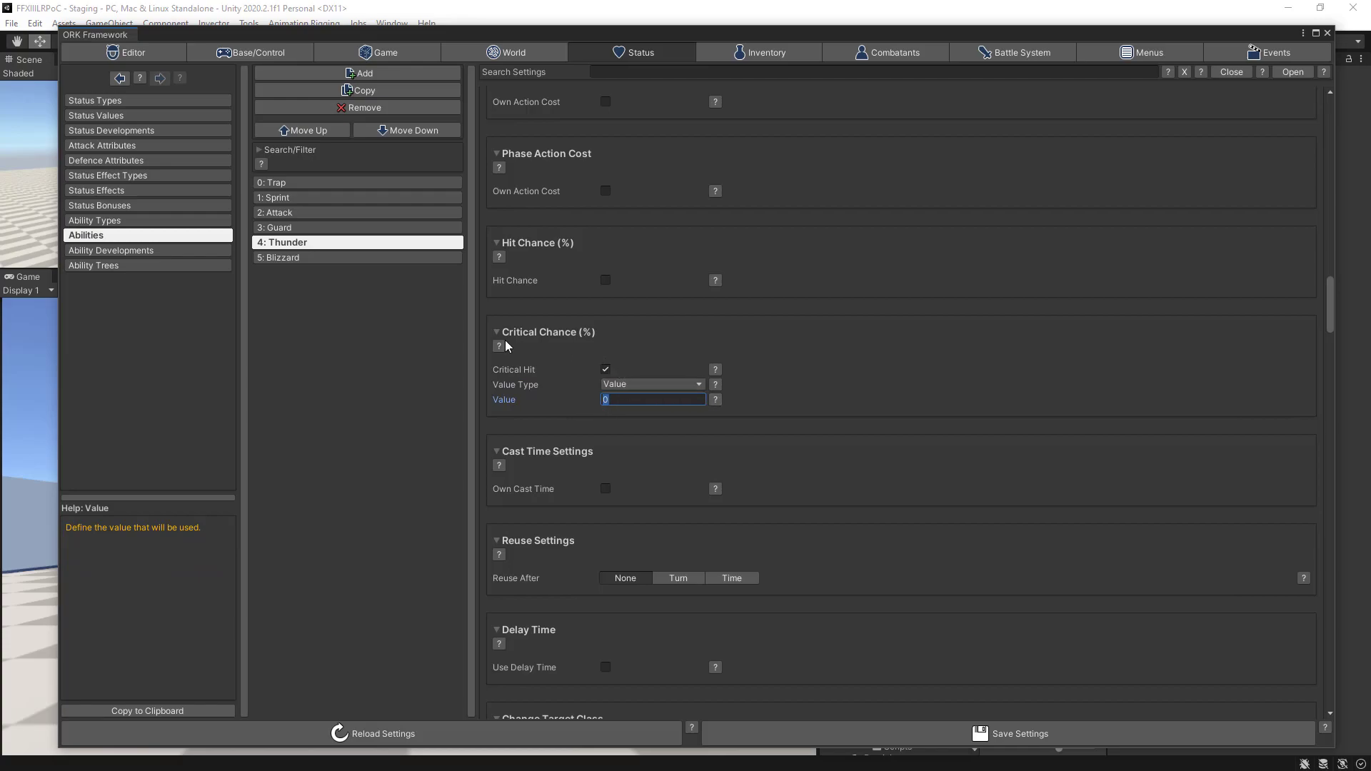
mouse_move(500, 346)
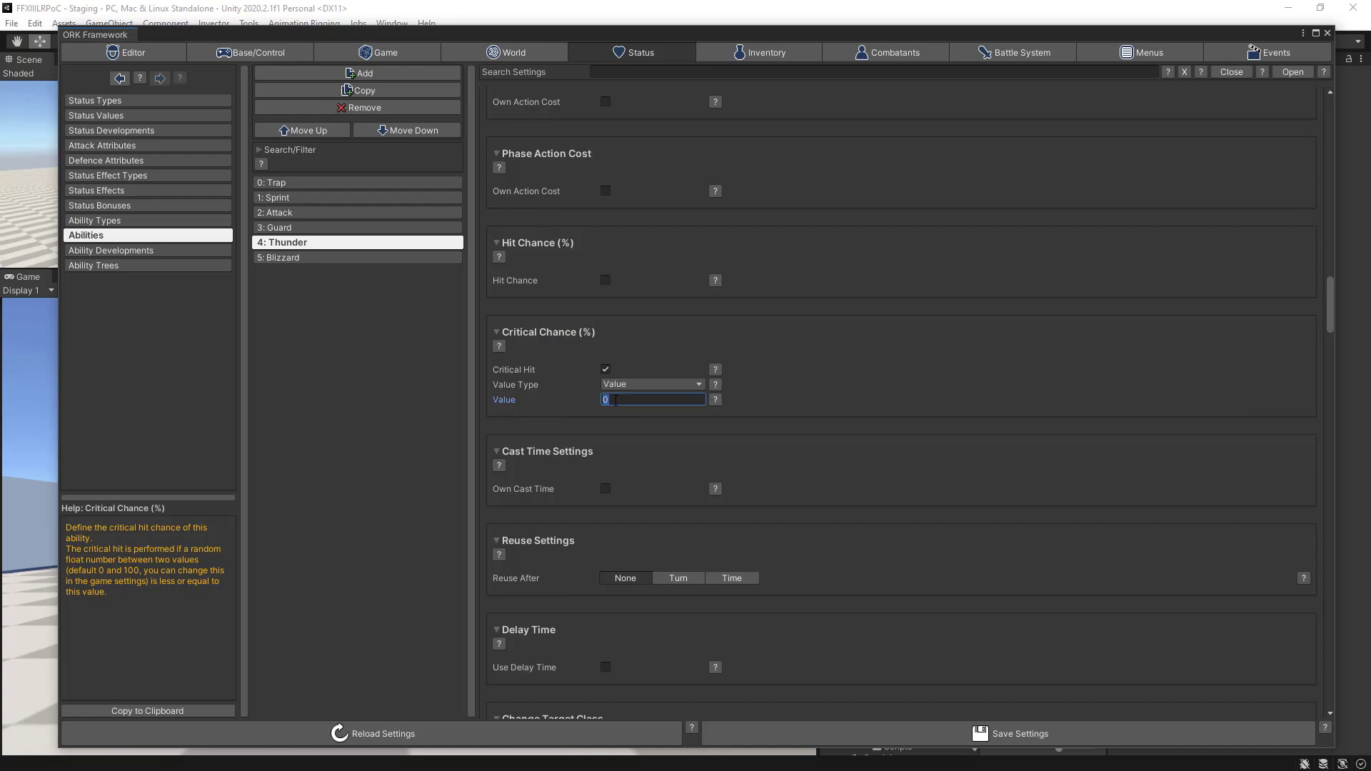
text(70)
Add a target change to Thunder's Target Critical Changes.
scroll(803, 406, down, 15)
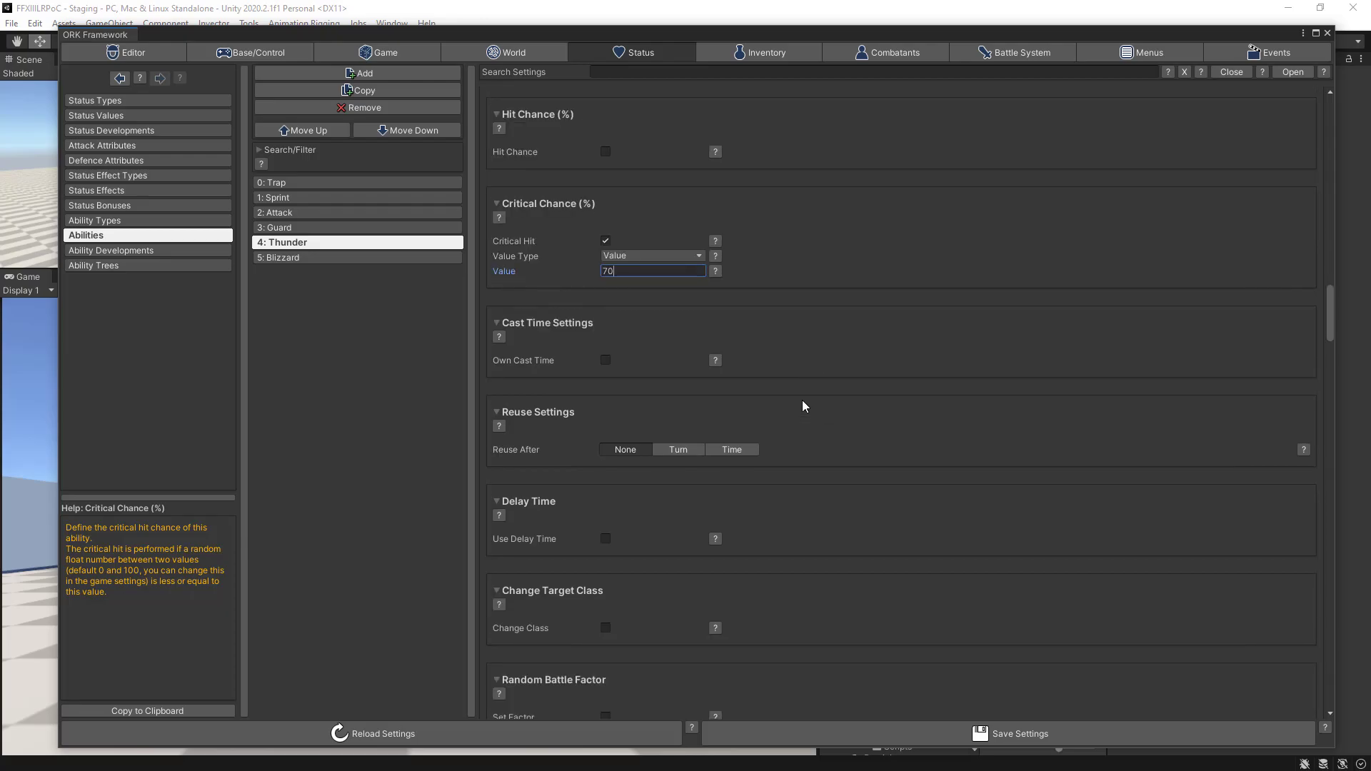
scroll(804, 400, down, 10)
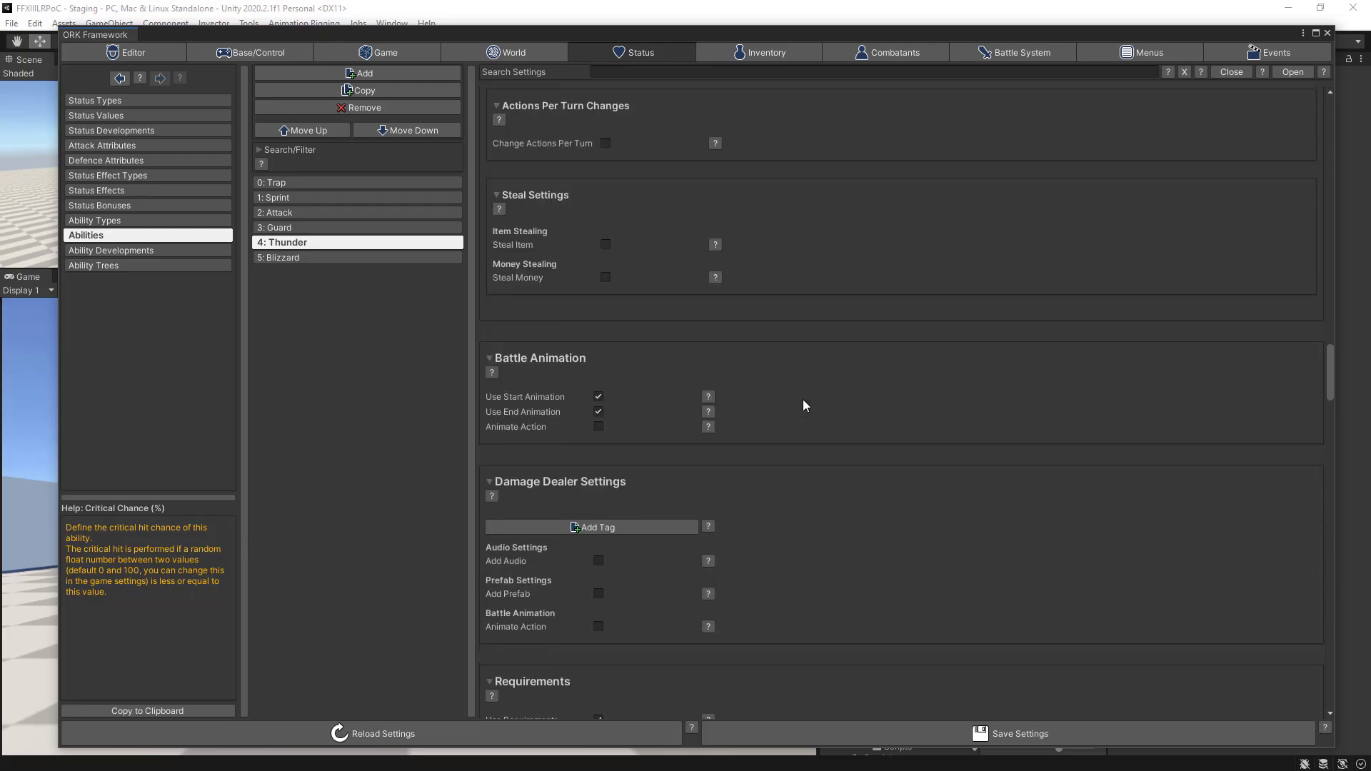
scroll(803, 404, down, 15)
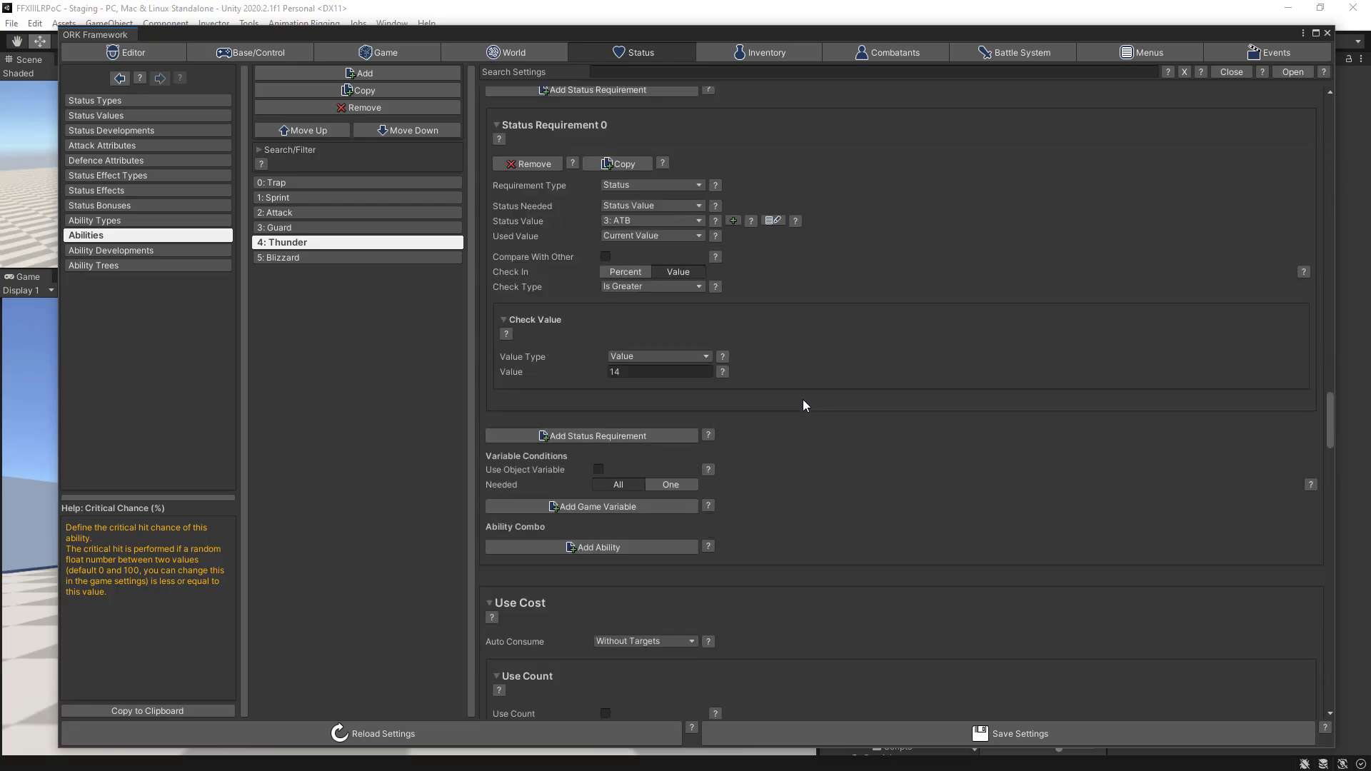
scroll(803, 404, down, 10)
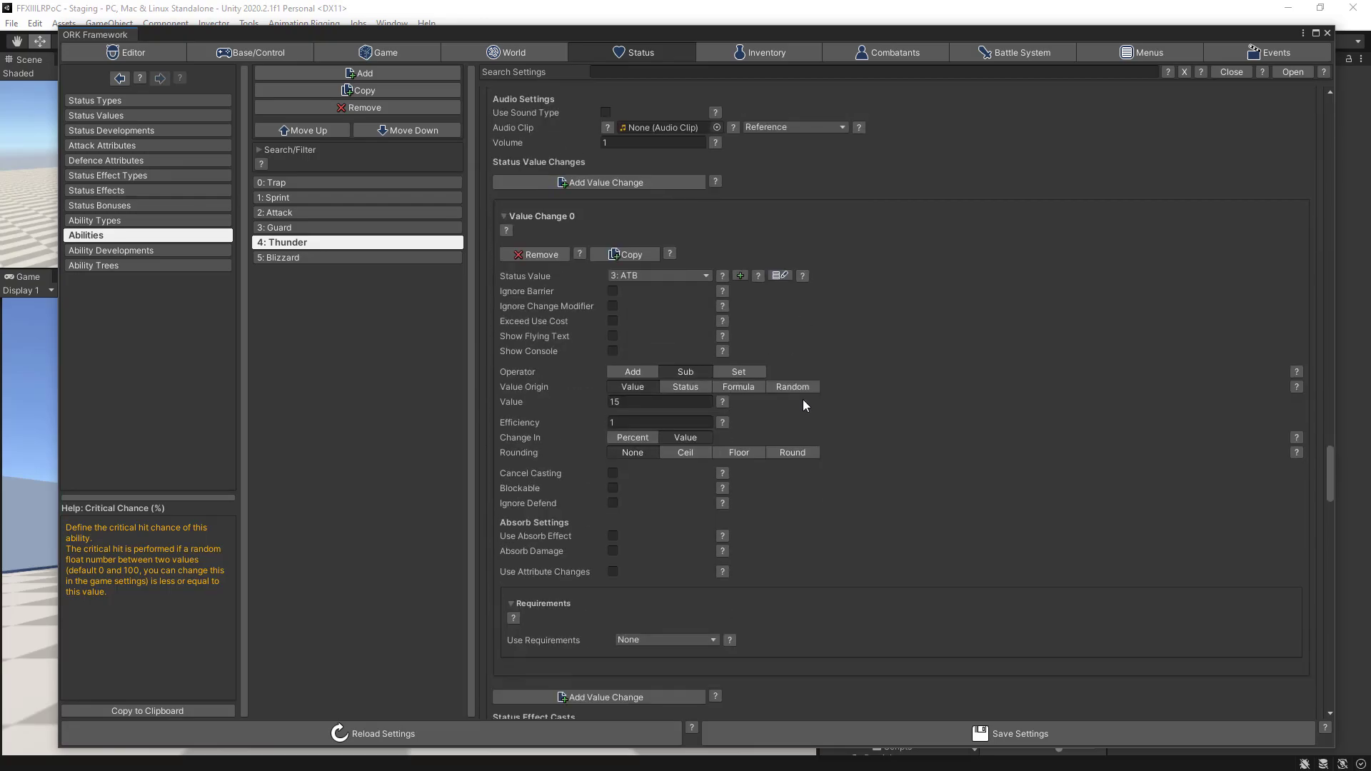
scroll(804, 405, down, 10)
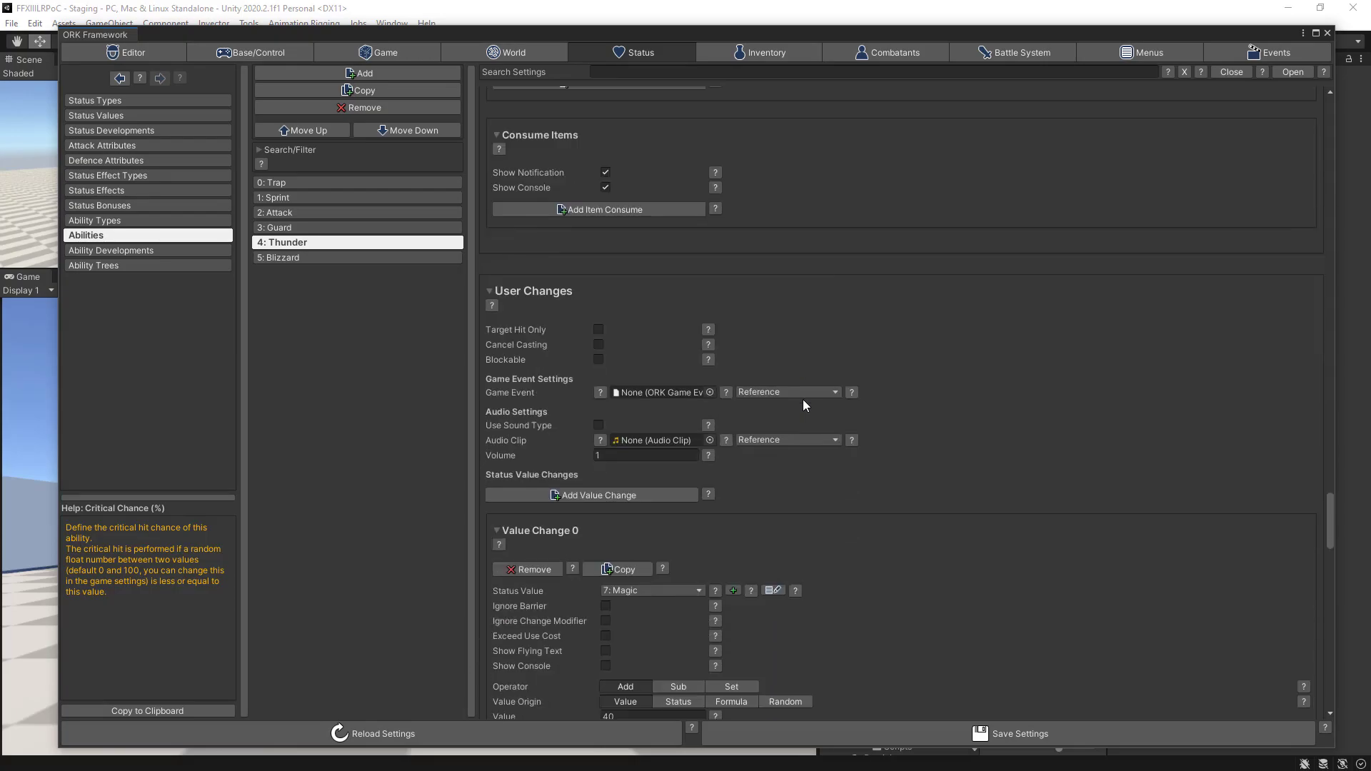
scroll(802, 405, down, 6)
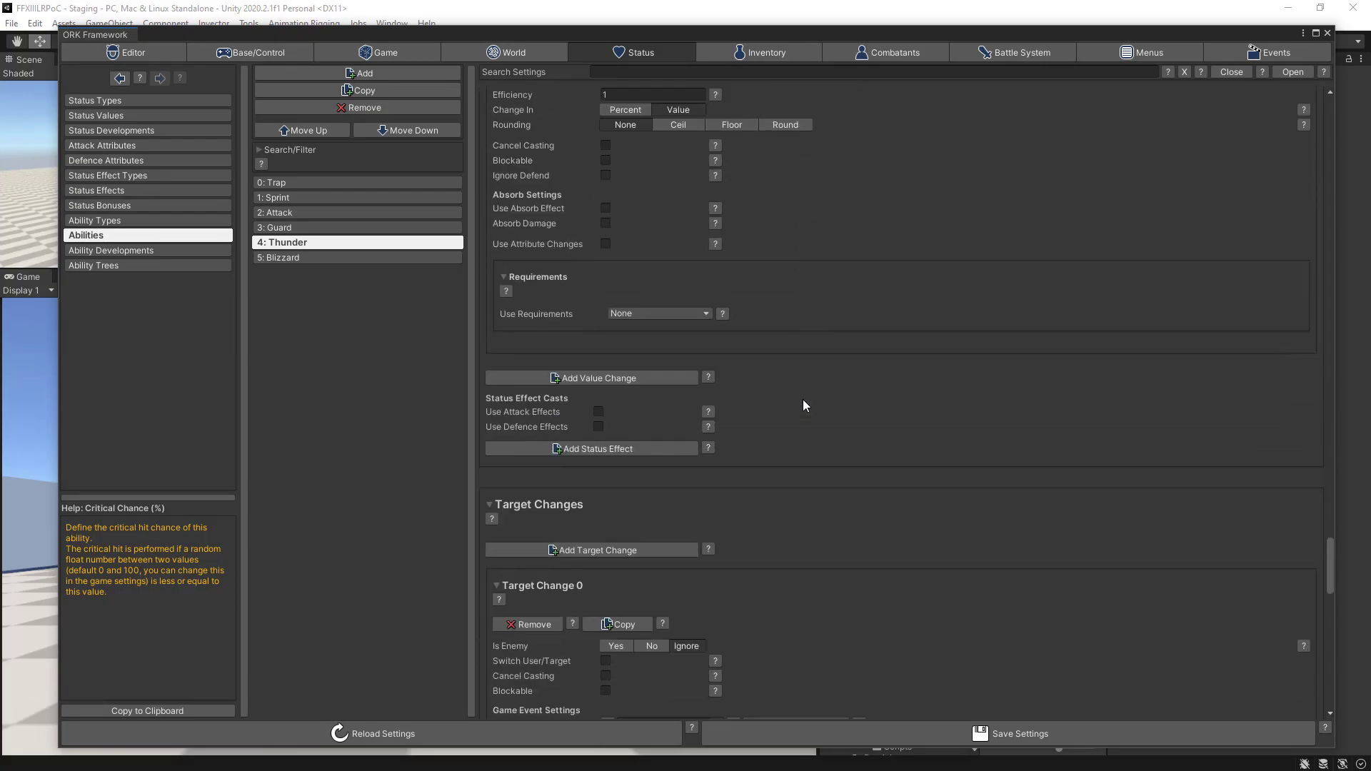
scroll(803, 405, down, 3)
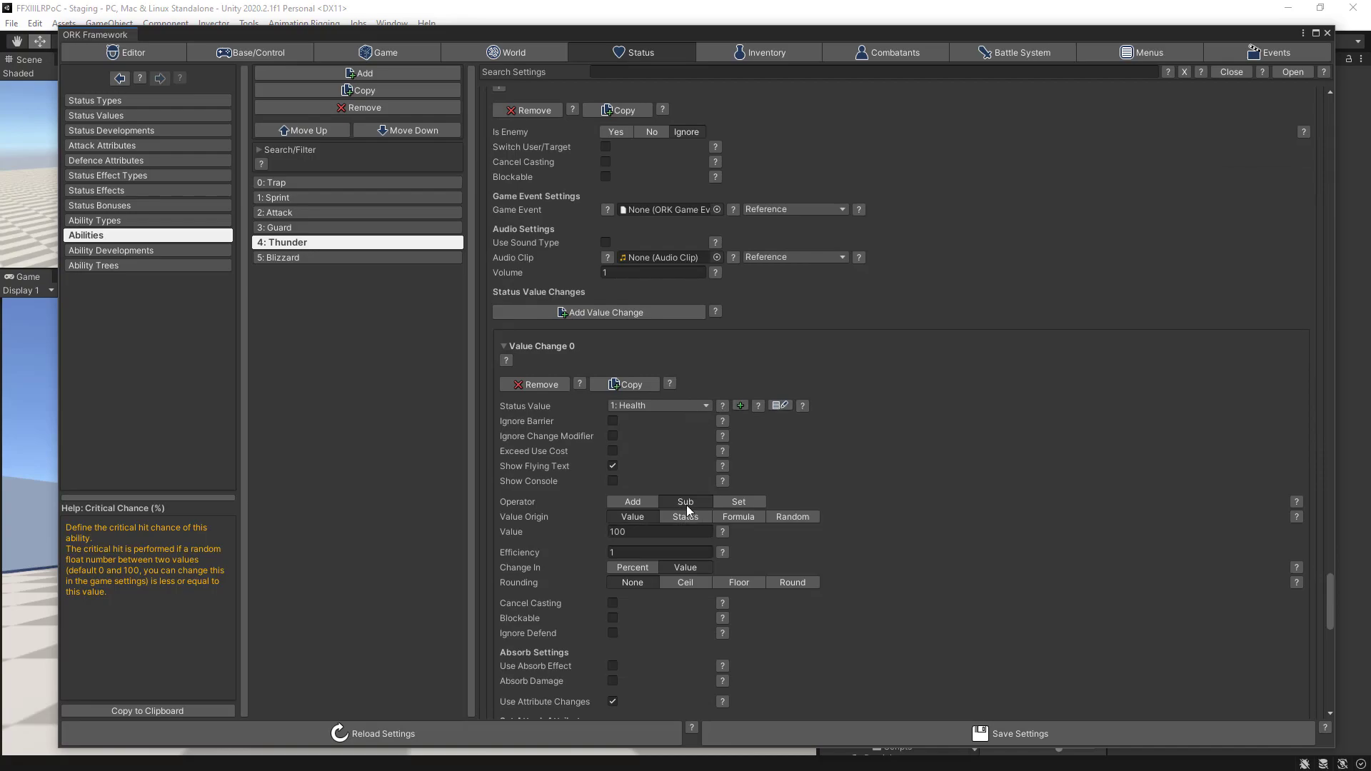
scroll(903, 518, down, 4)
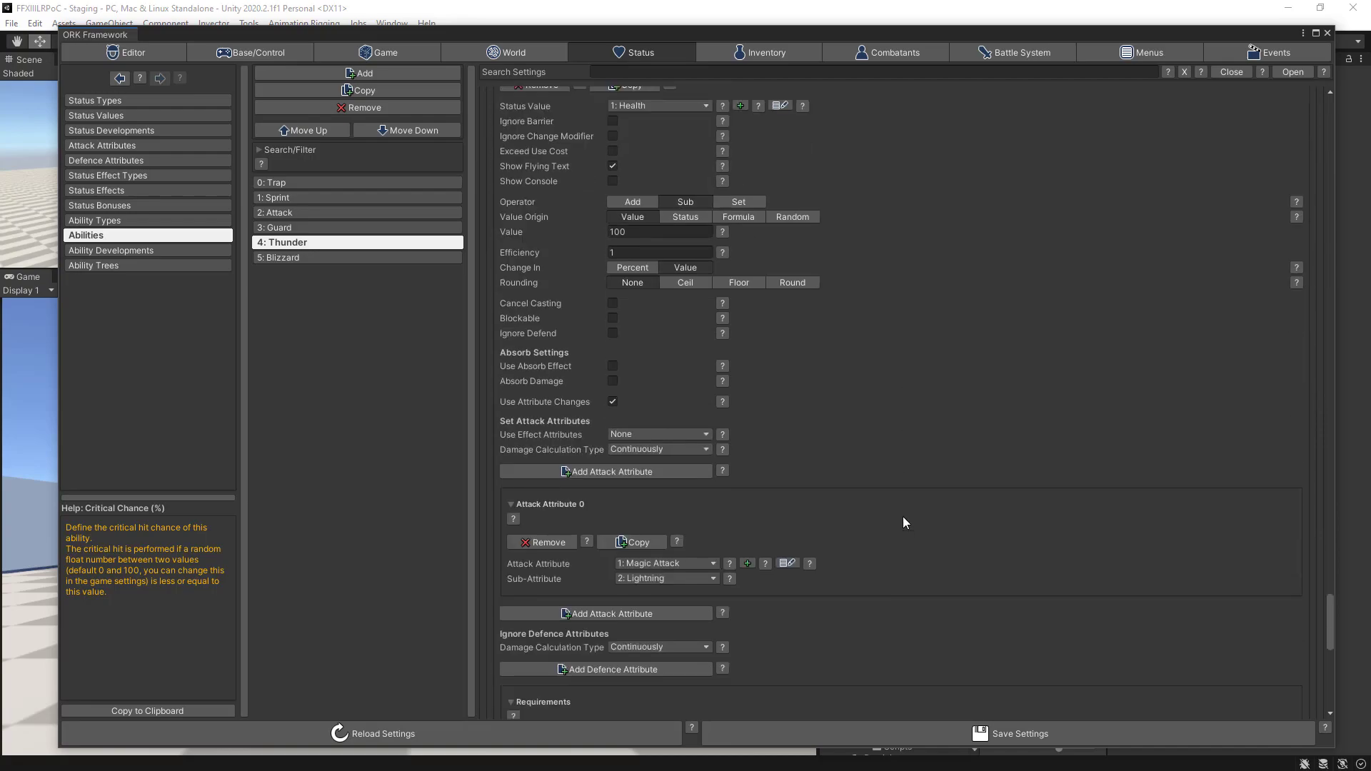
scroll(903, 523, down, 8)
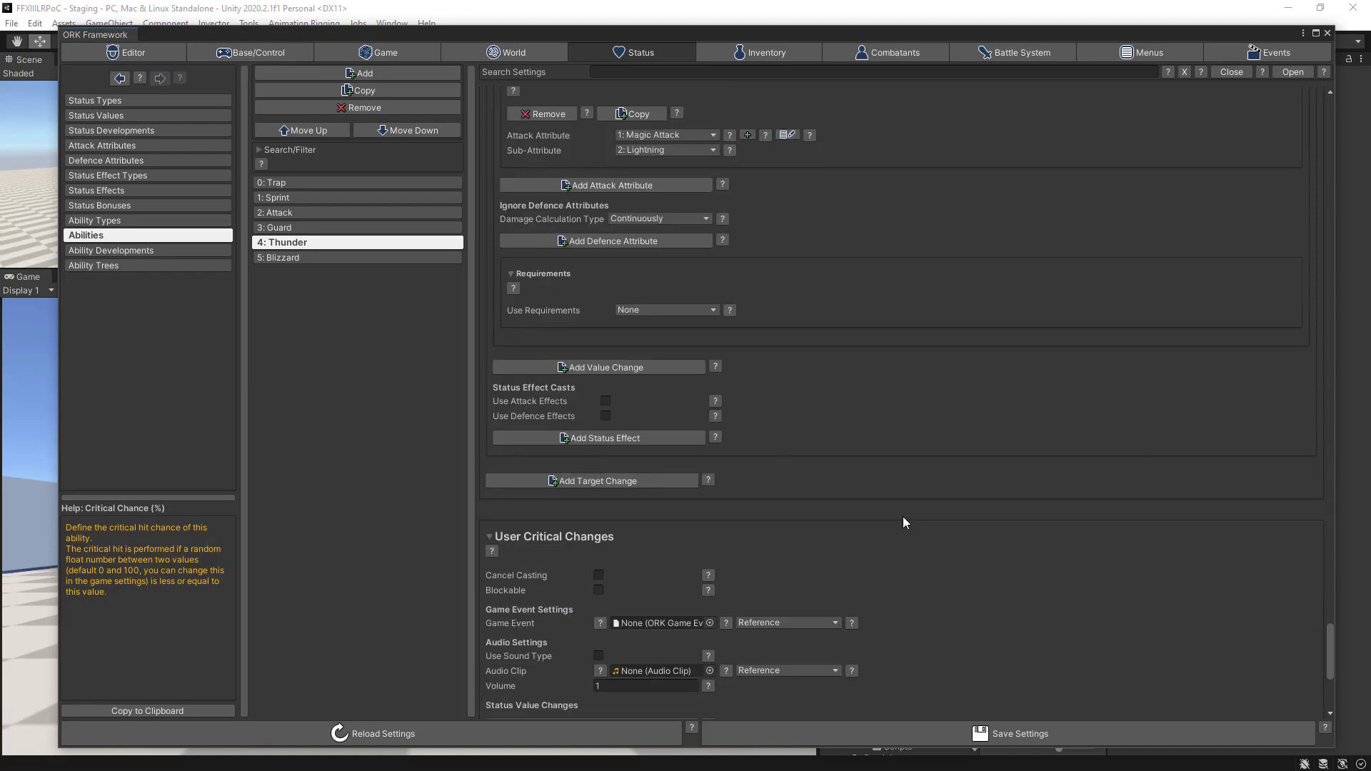
scroll(903, 522, down, 1)
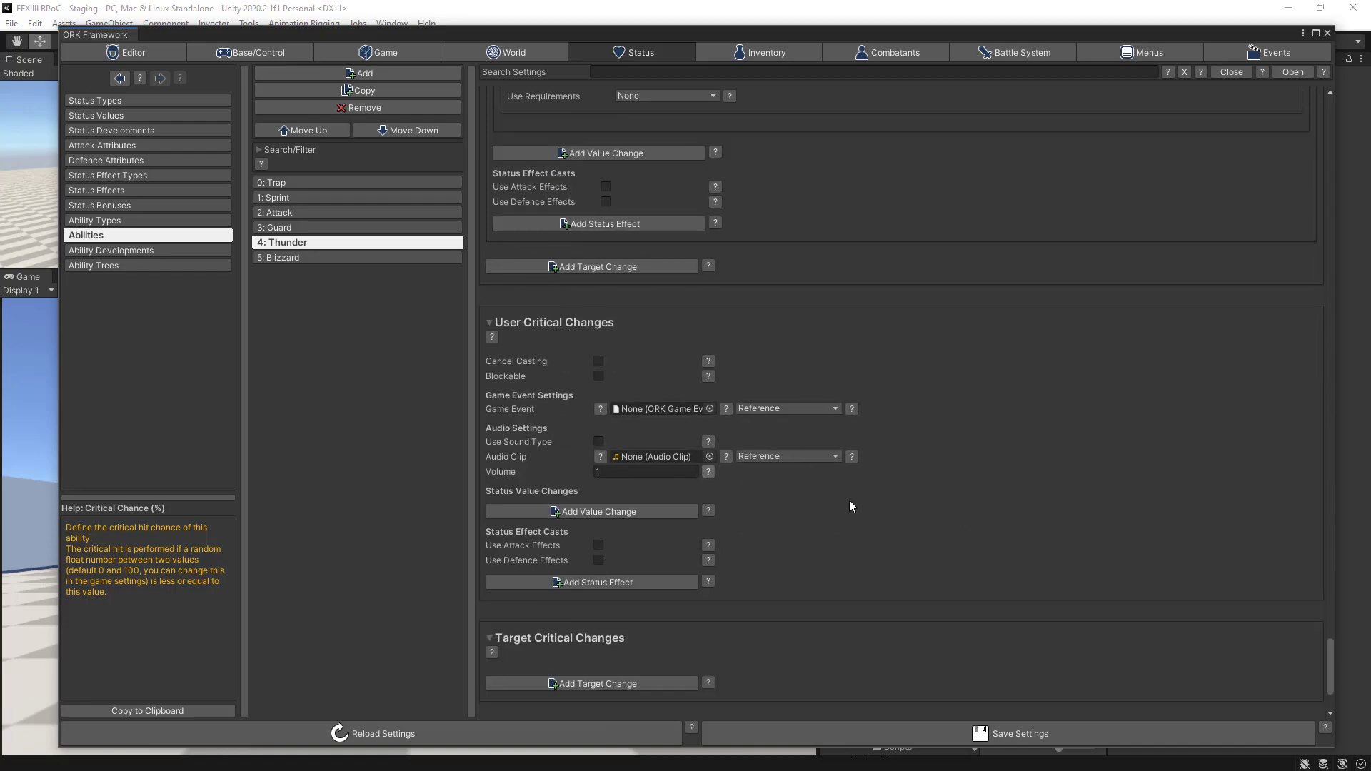
scroll(957, 518, down, 2)
scroll(957, 517, down, 1)
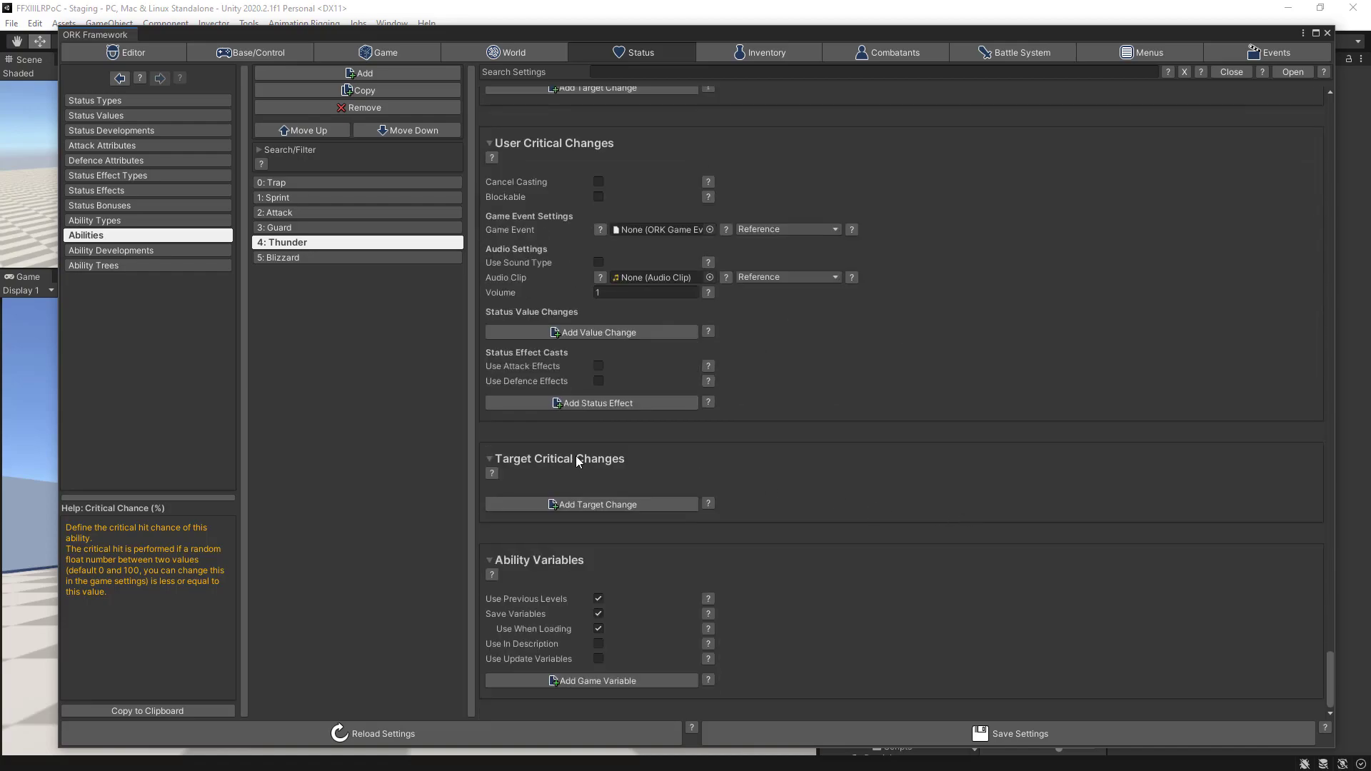
click(627, 503)
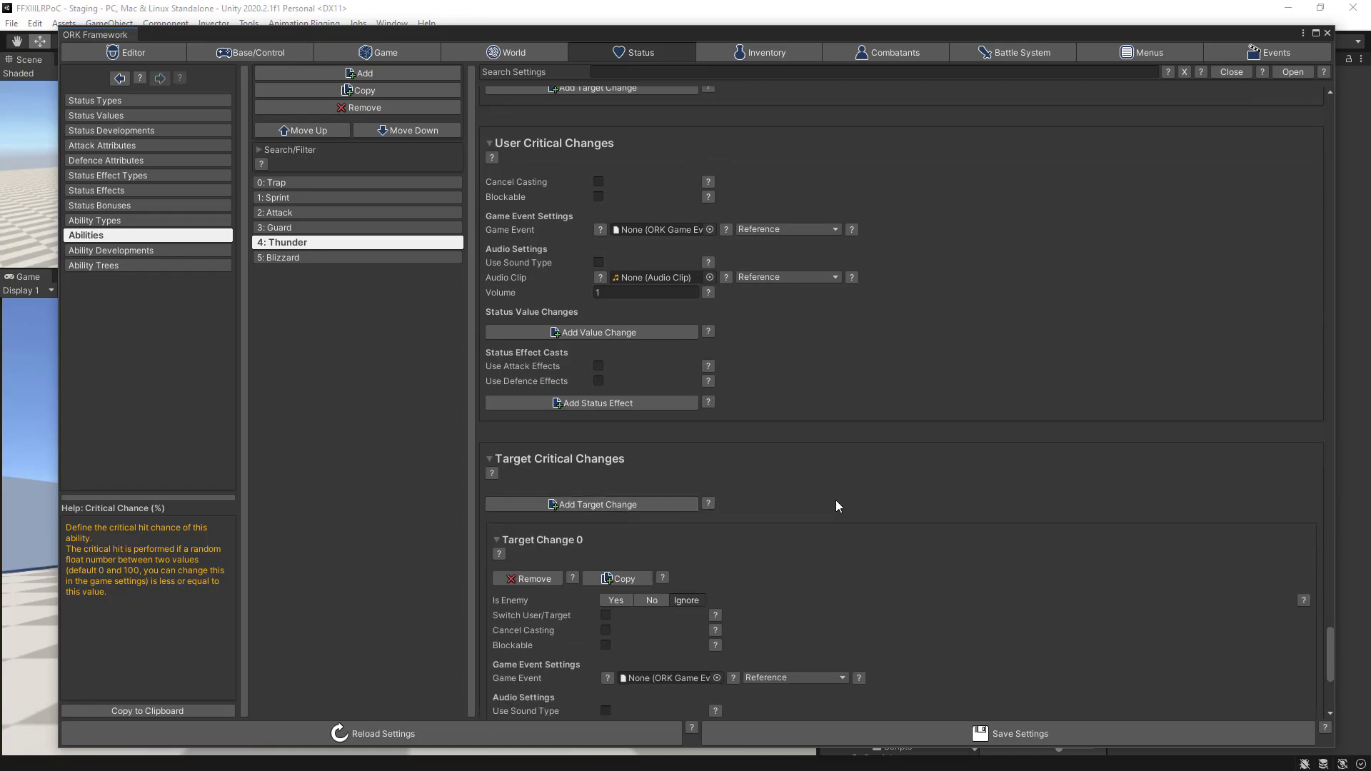
Add a value change to the critical target change that subtracts from Health, with Show Console turned off.
scroll(839, 506, down, 2)
scroll(824, 479, down, 3)
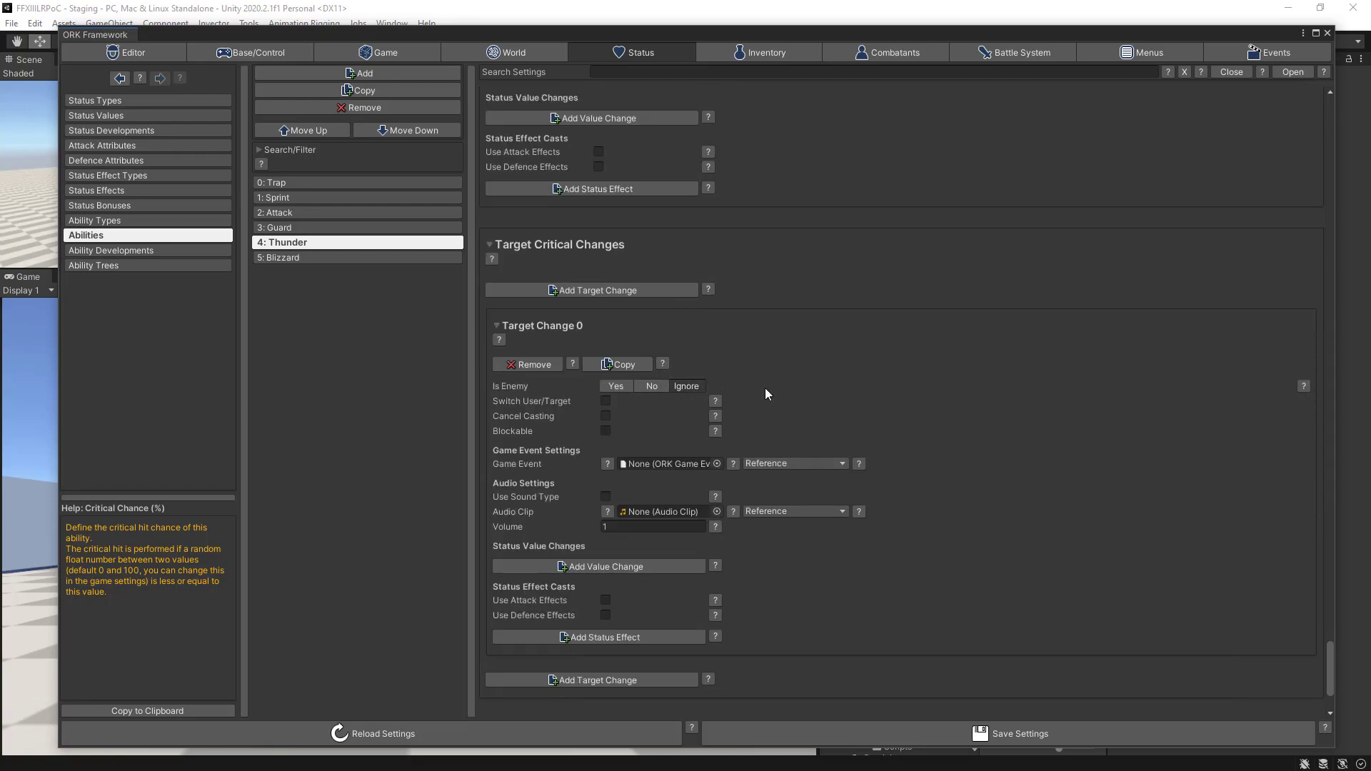
scroll(873, 388, down, 2)
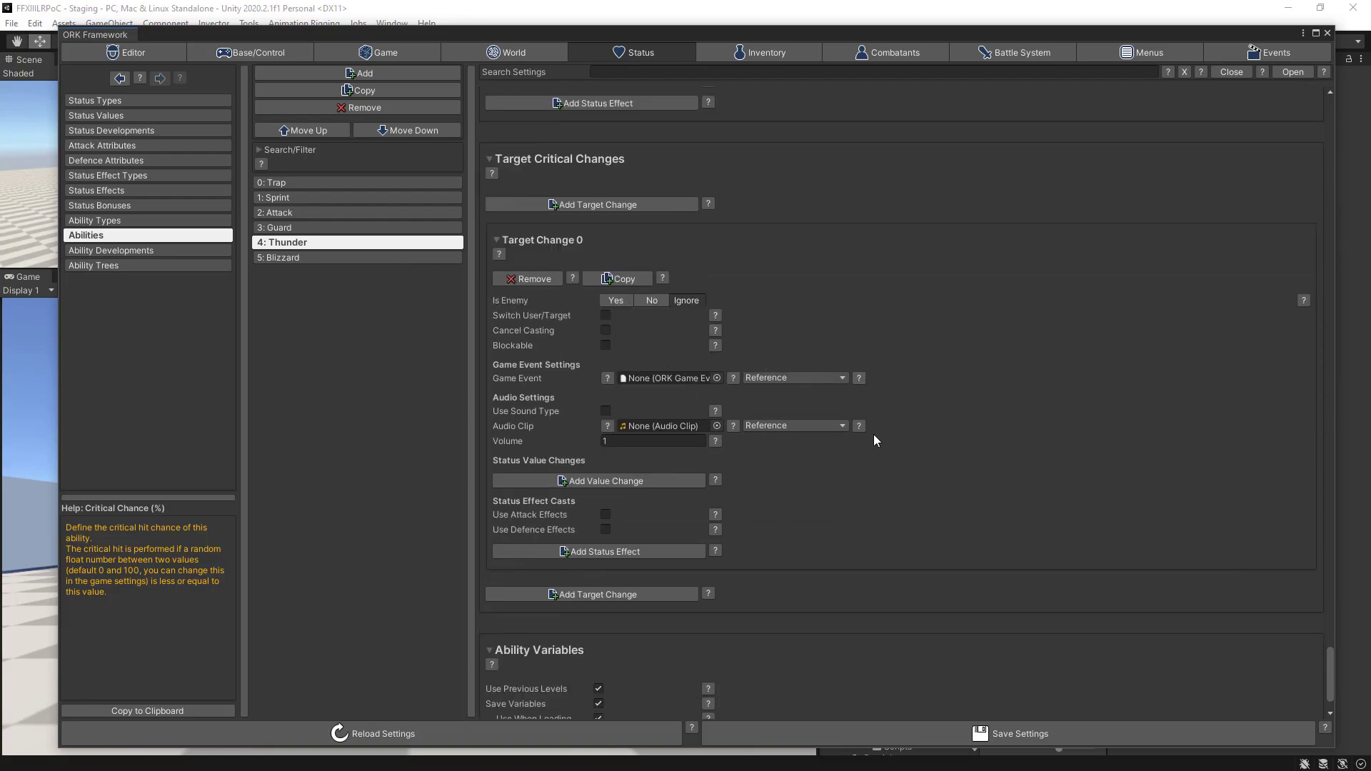
scroll(804, 460, down, 2)
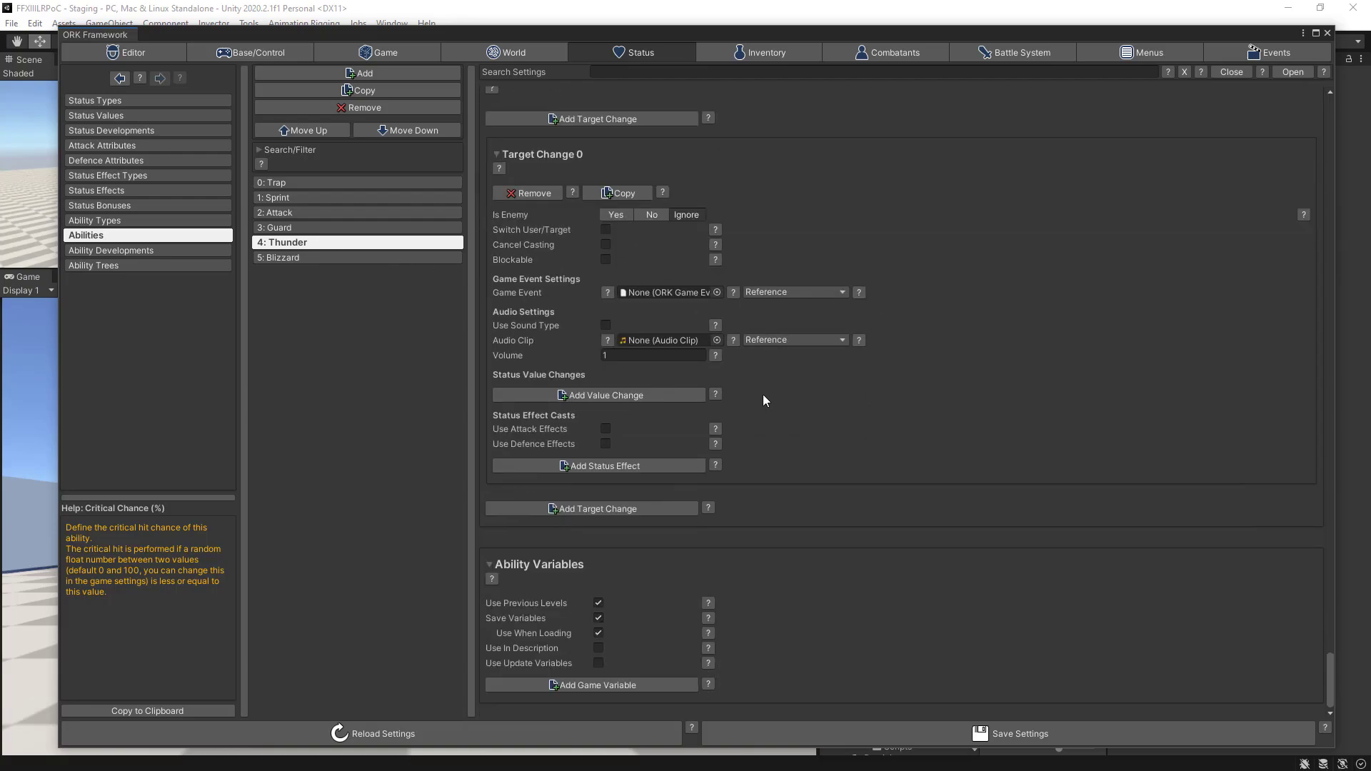
click(609, 397)
scroll(786, 398, down, 2)
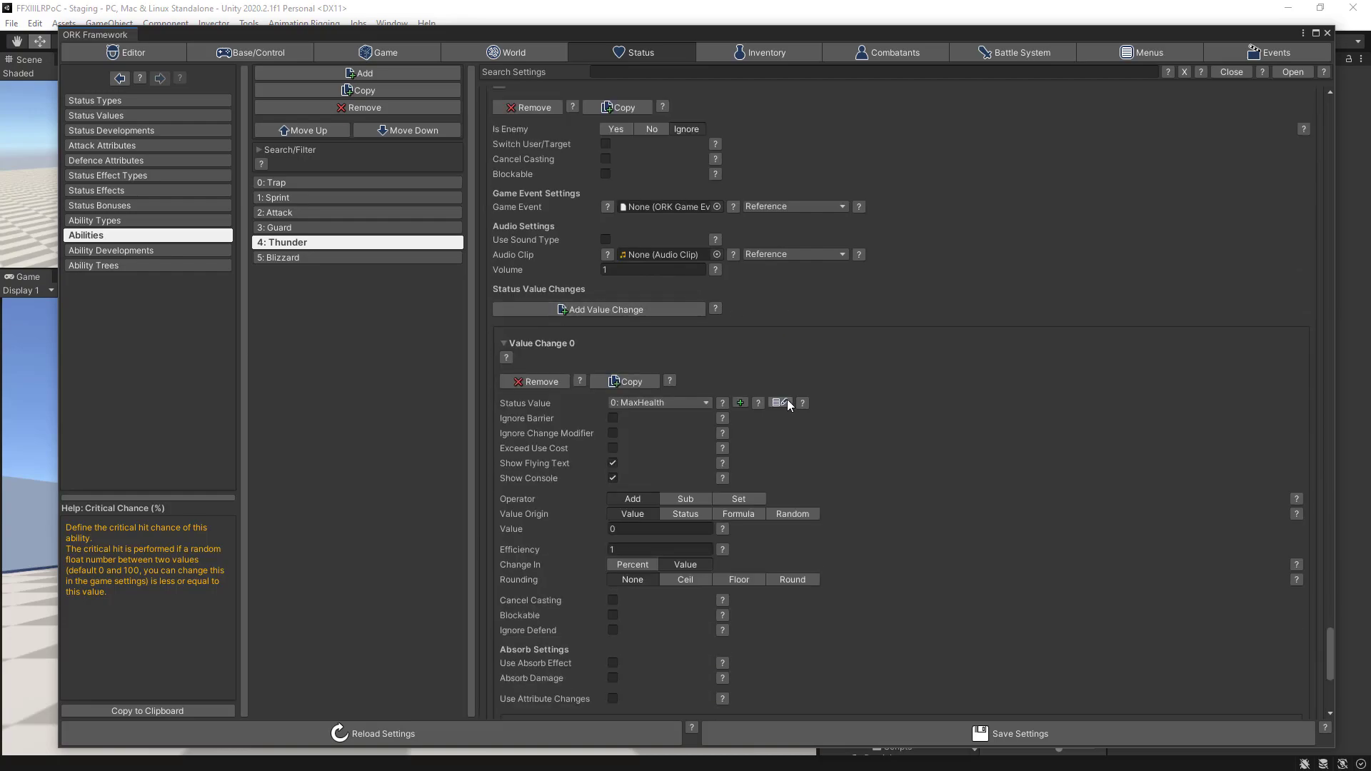
click(652, 403)
click(657, 432)
scroll(878, 437, down, 2)
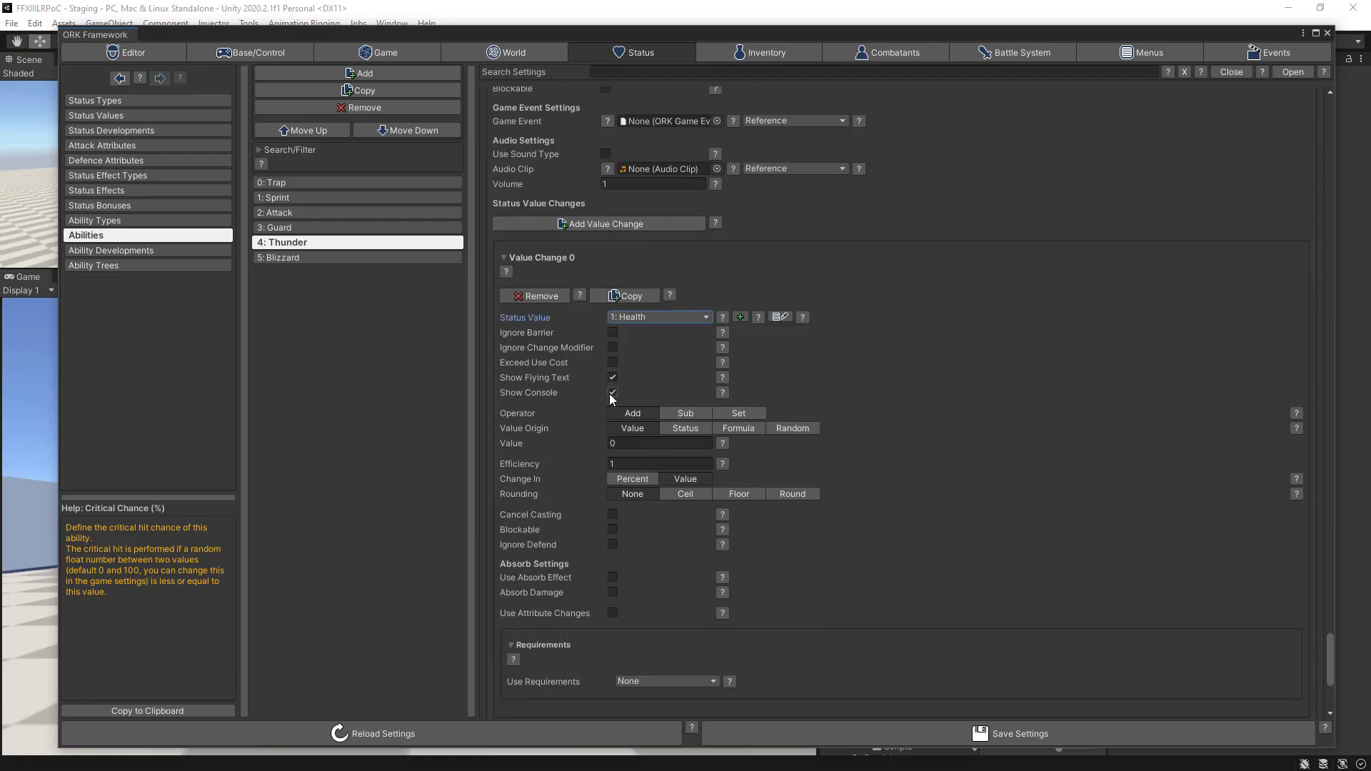
click(613, 393)
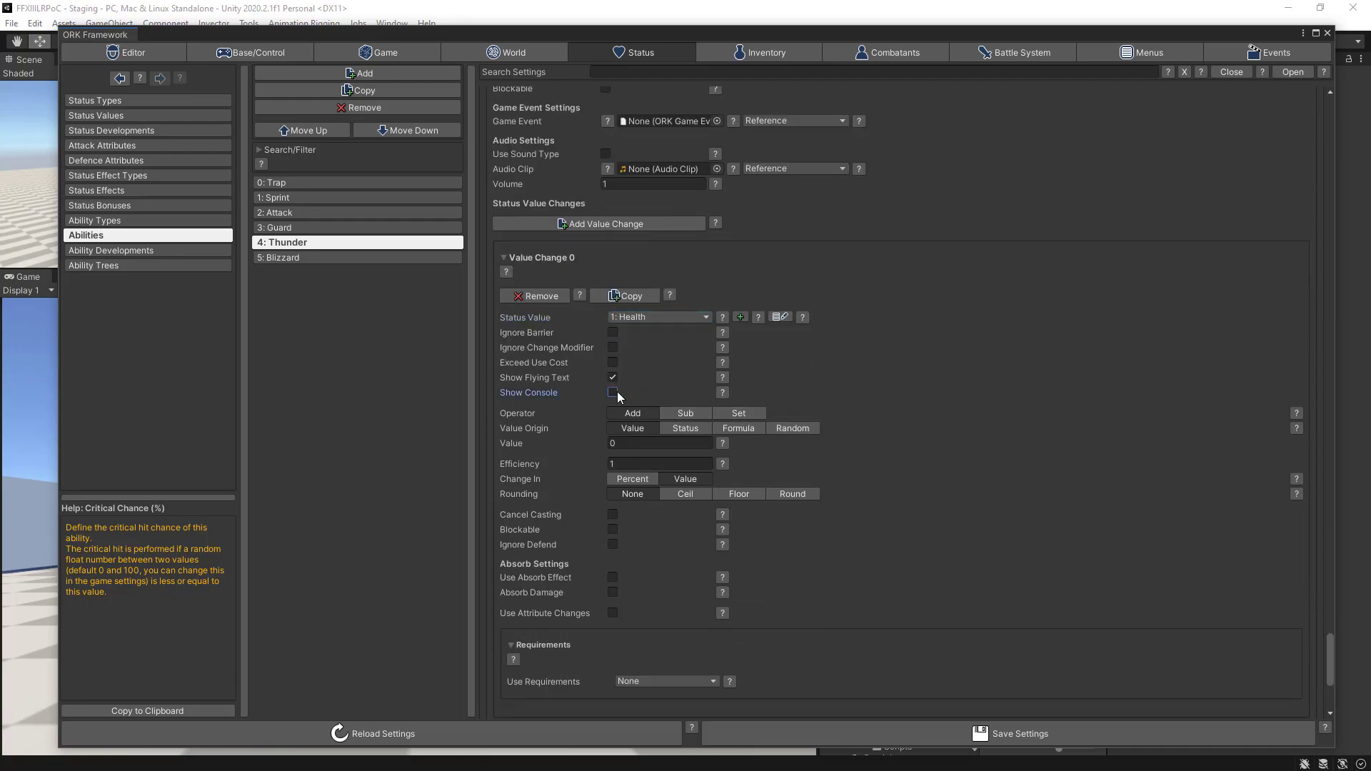
click(682, 414)
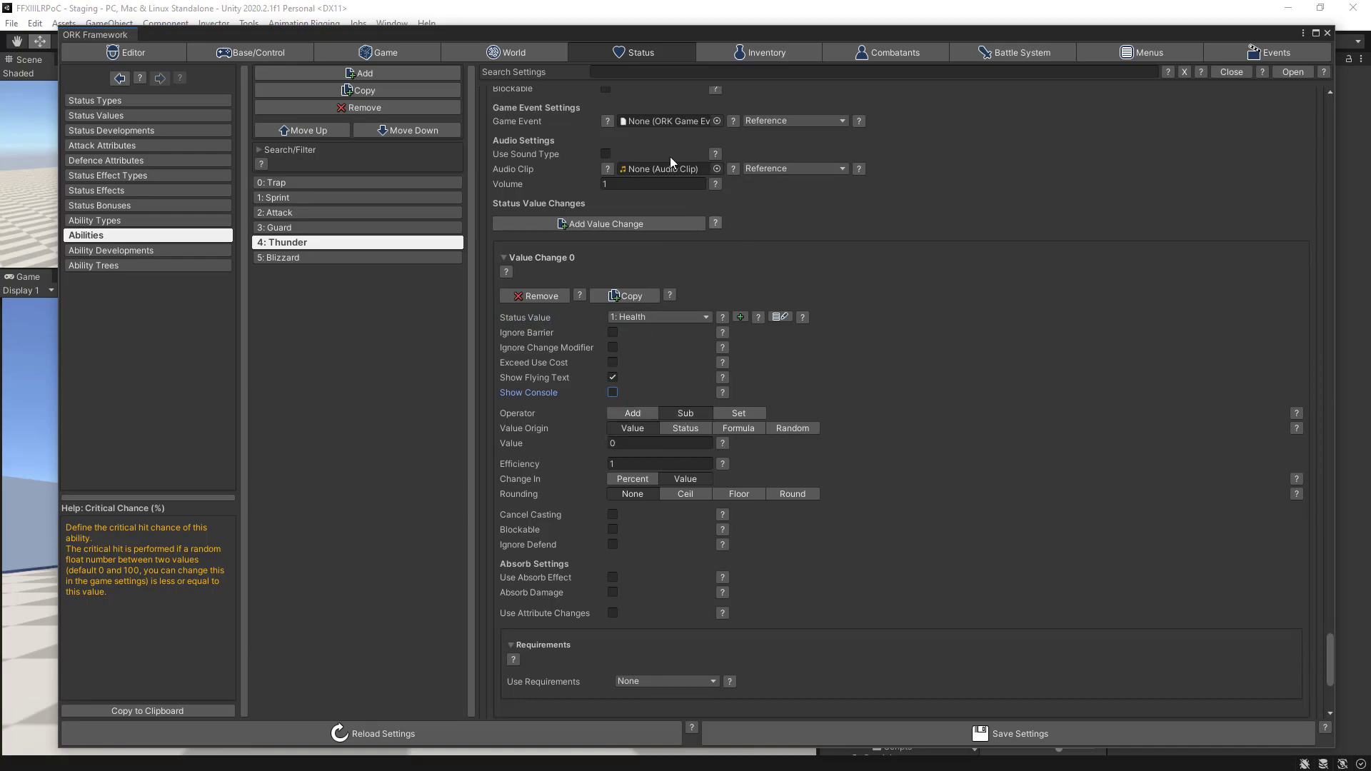
Set the critical Health value change's value to 160.
scroll(890, 293, up, 5)
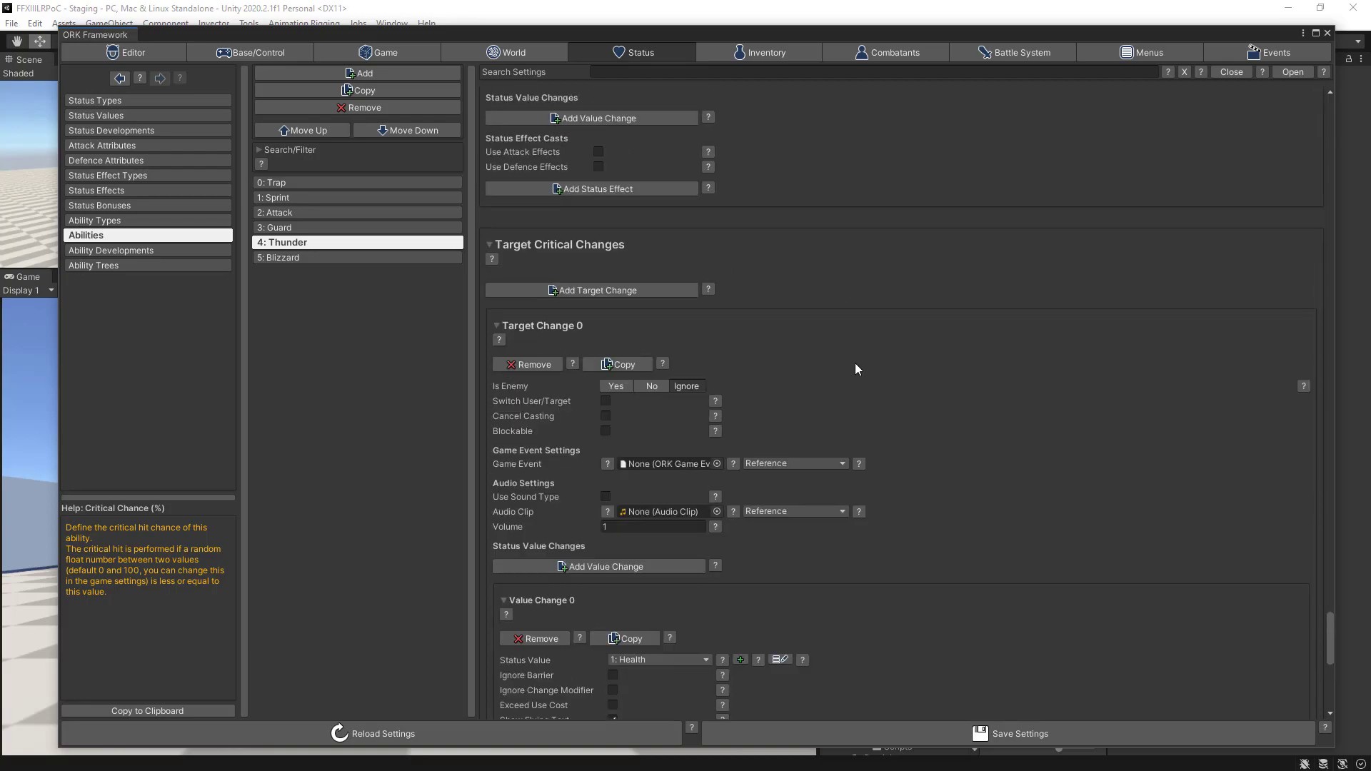
scroll(858, 368, down, 7)
key(Tab)
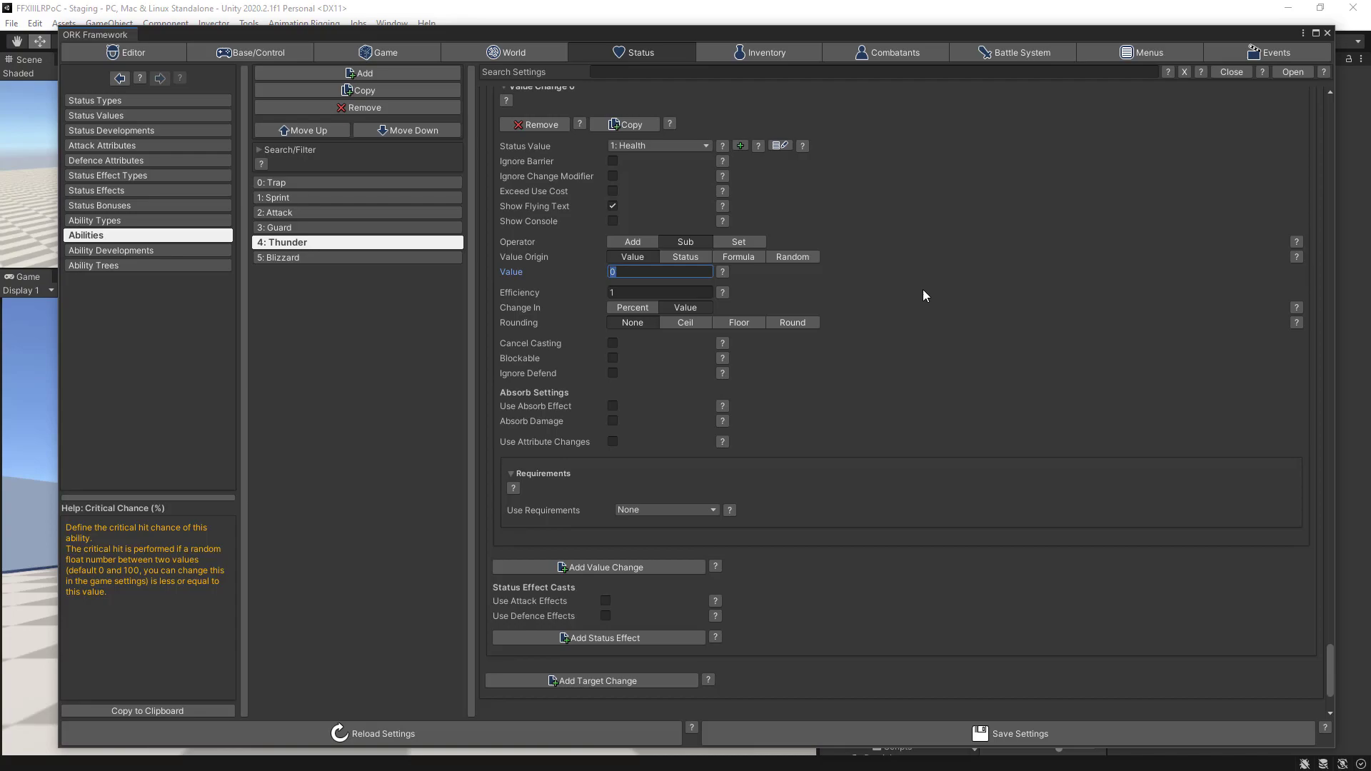
text(160)
scroll(923, 291, down, 1)
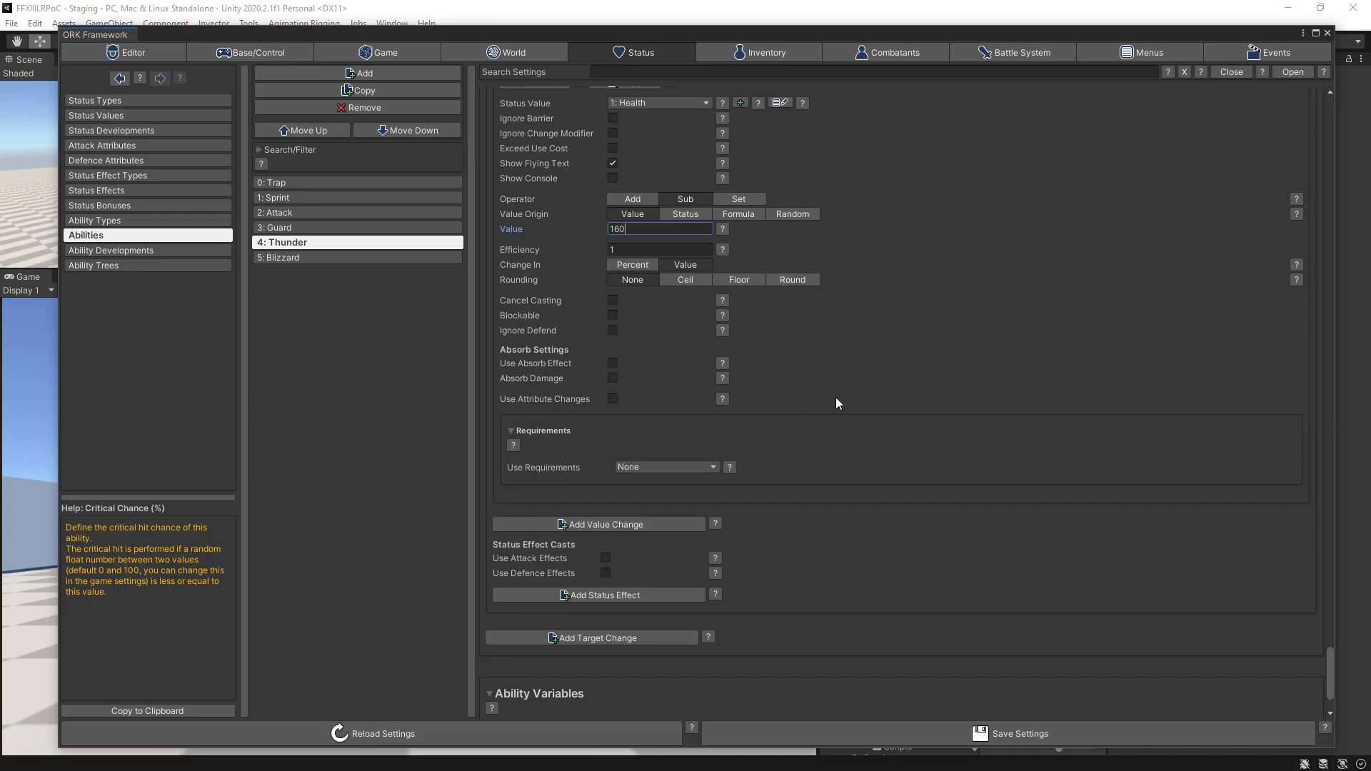
Enable Use Attribute Changes for the critical Health change and add a Magic Attack attribute with the Lightning sub-attribute.
click(612, 400)
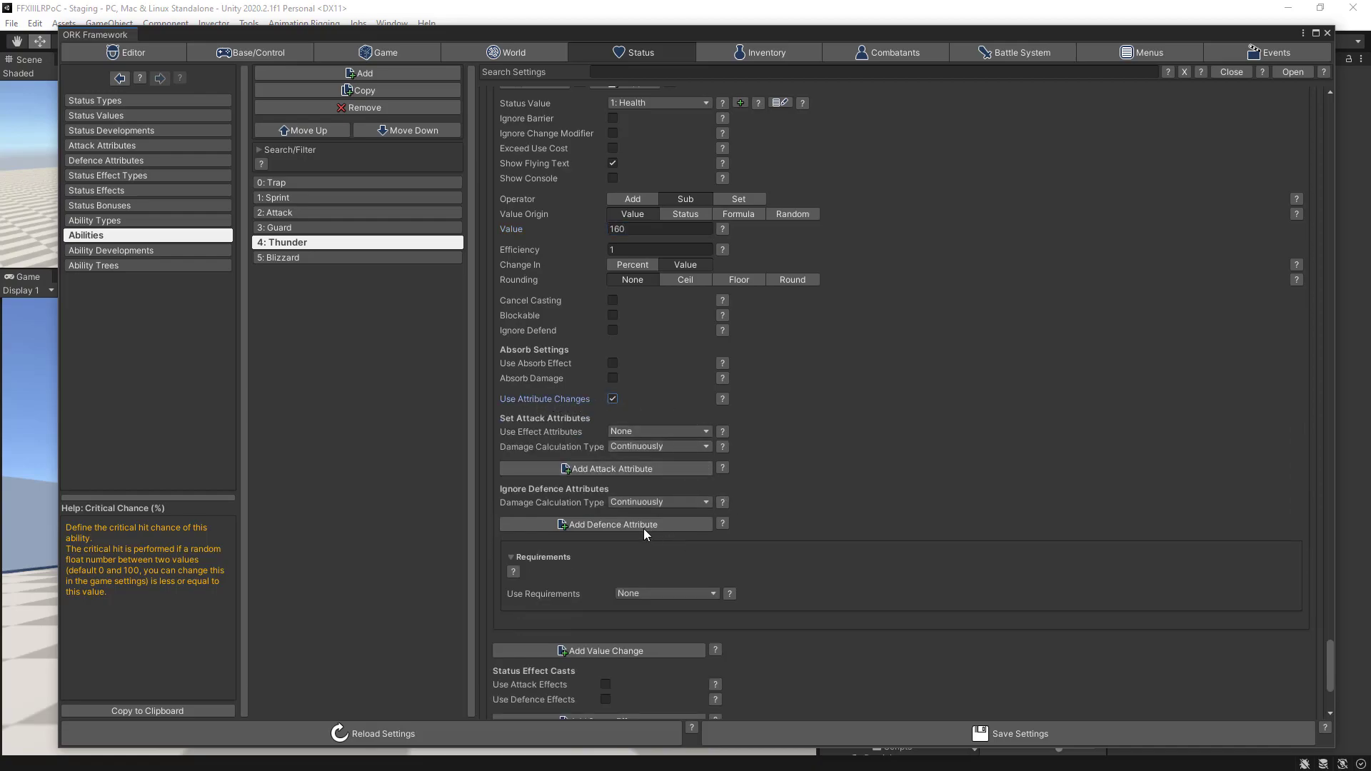
click(635, 469)
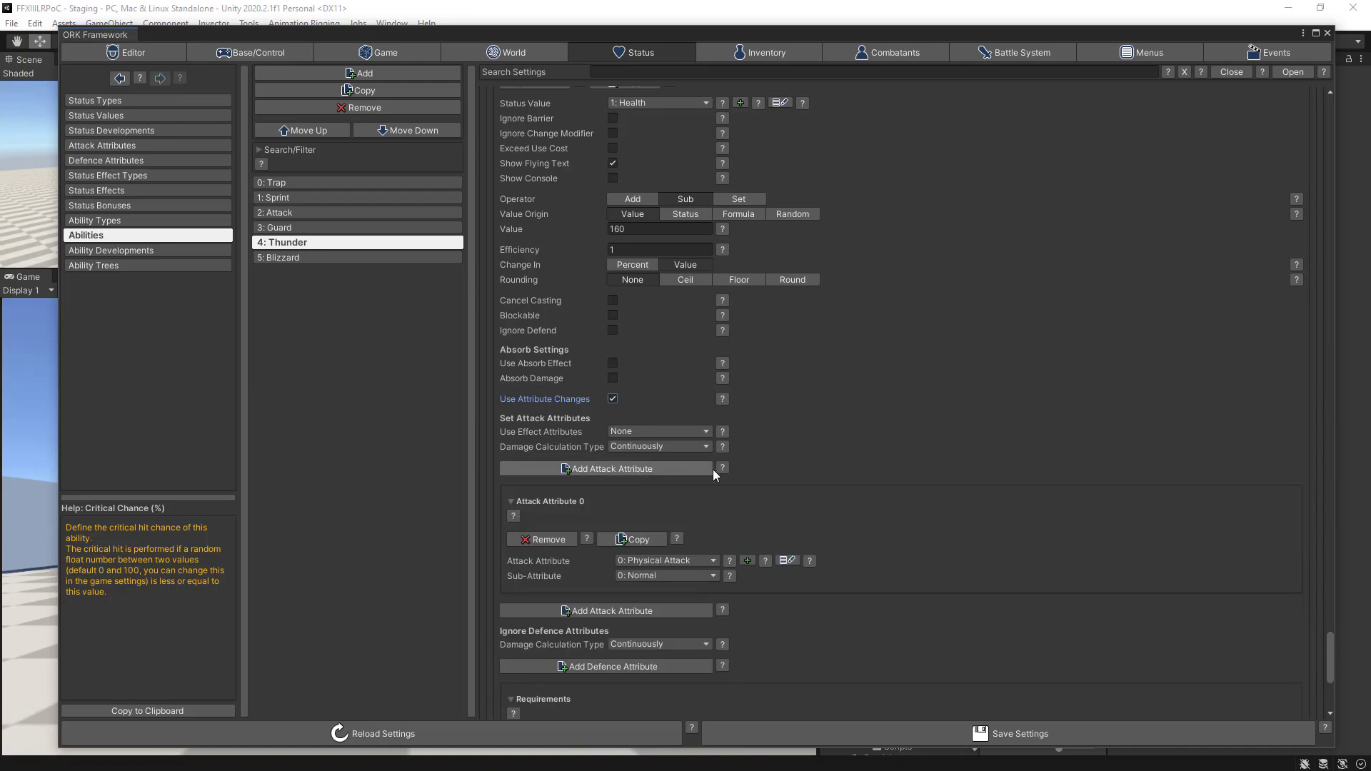
scroll(735, 461, down, 3)
click(670, 475)
click(658, 507)
click(659, 490)
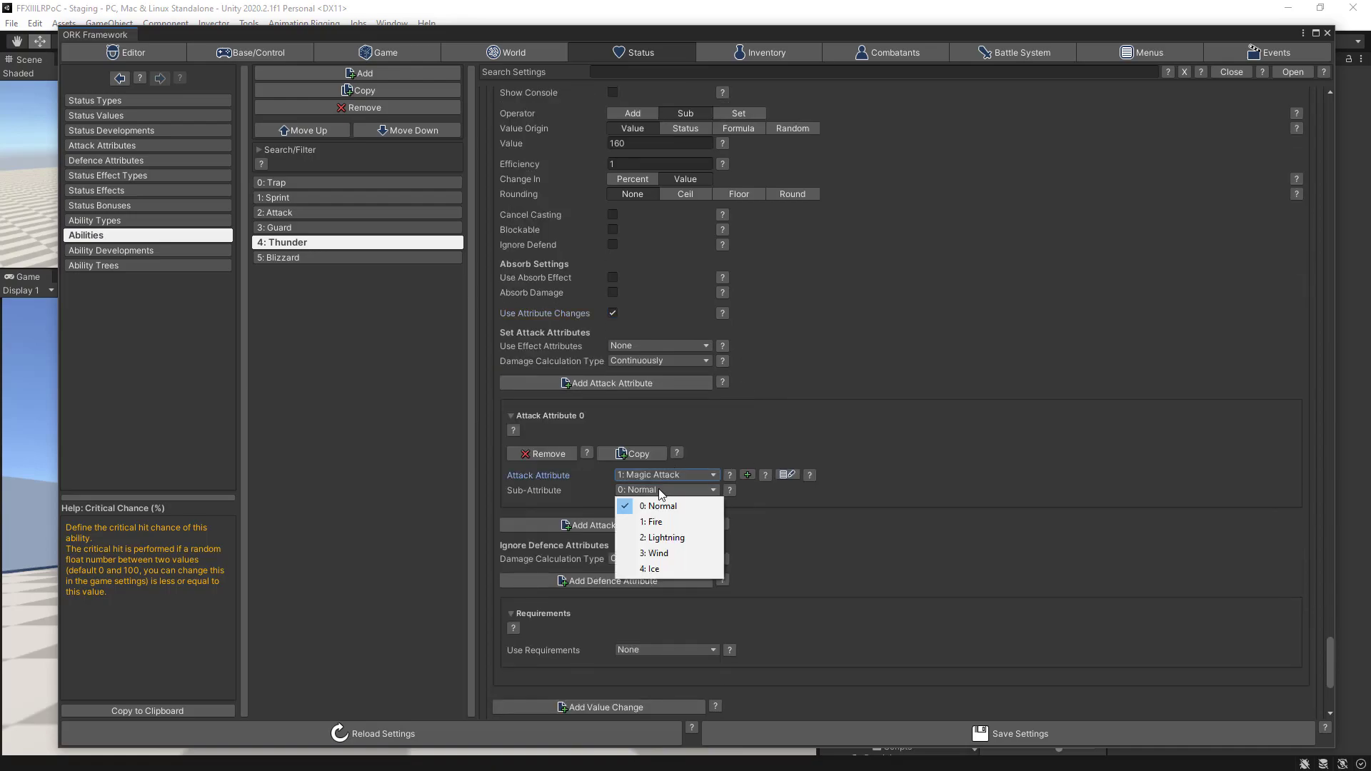
click(662, 538)
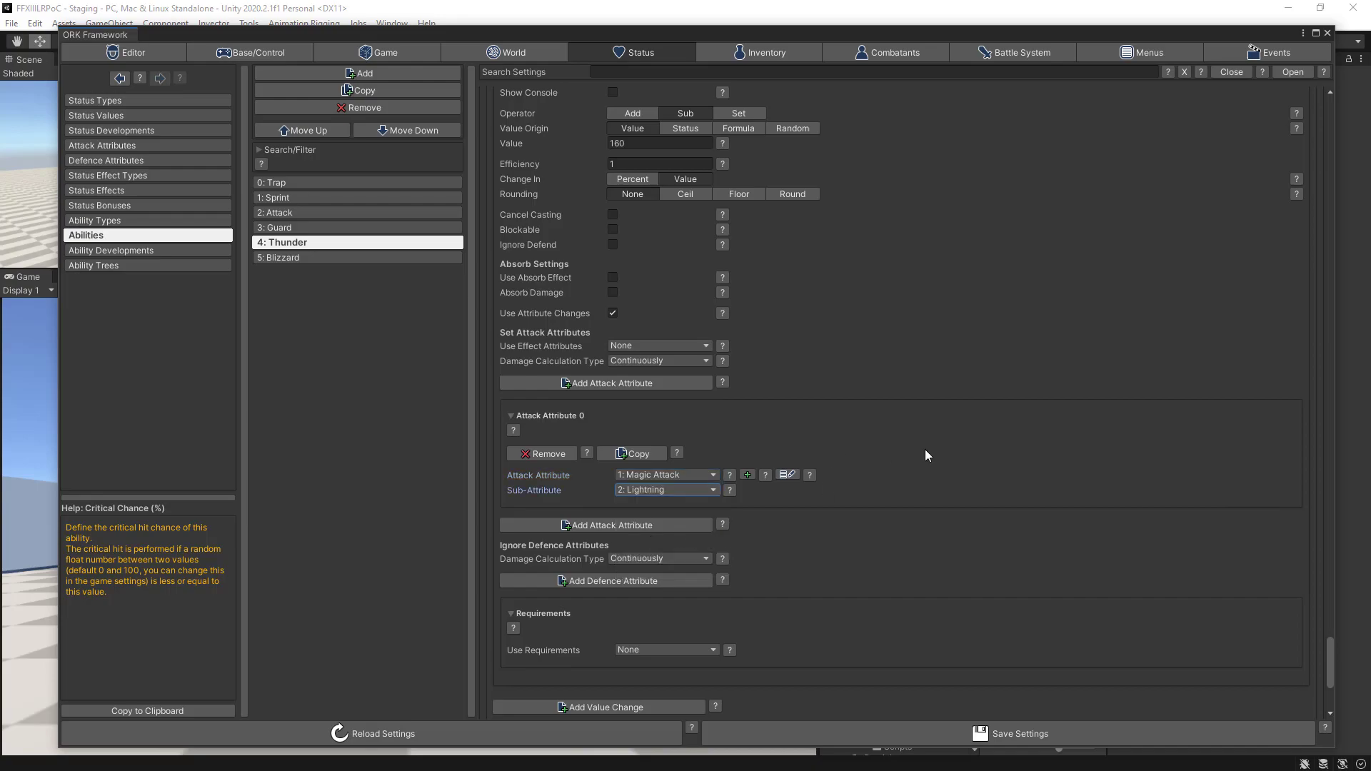
Save the changed ability data, close the ORK Framework editor and play-test the Staging scene.
click(895, 732)
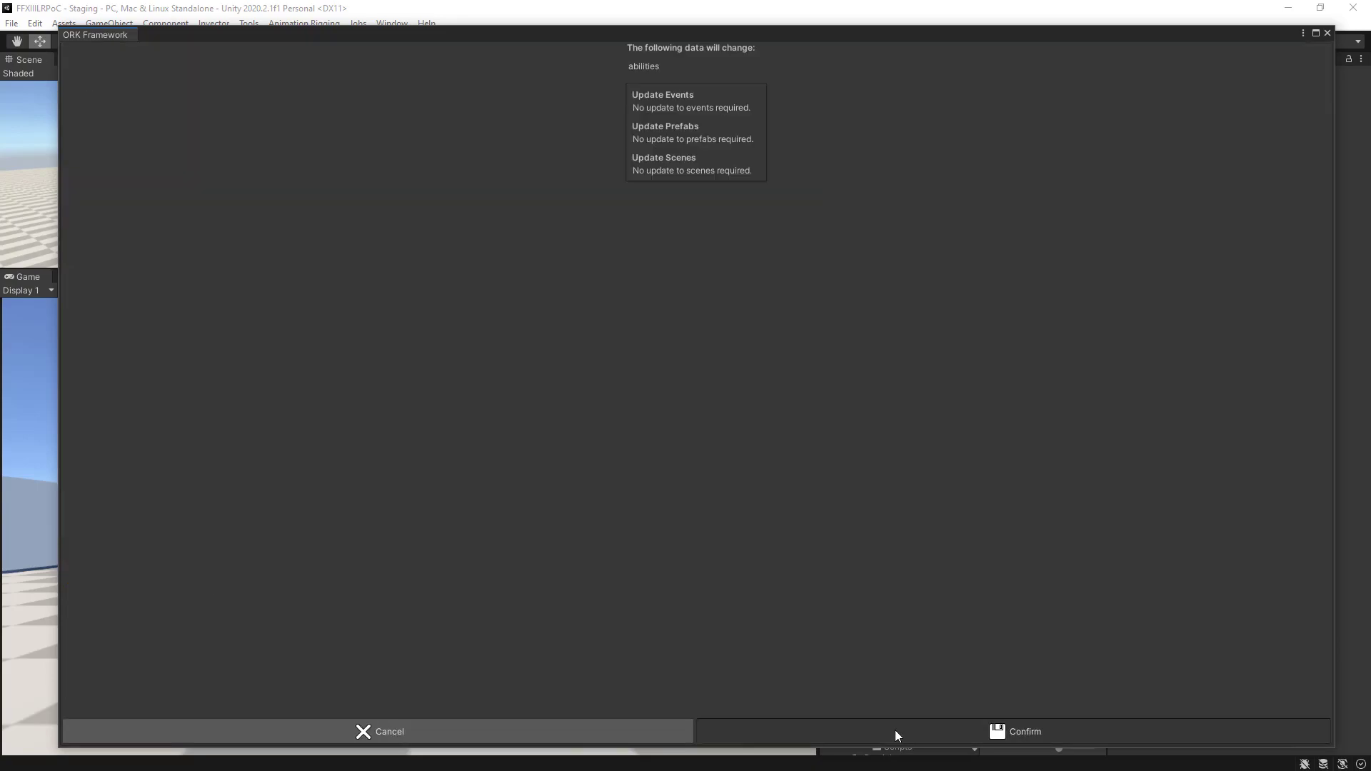
click(896, 731)
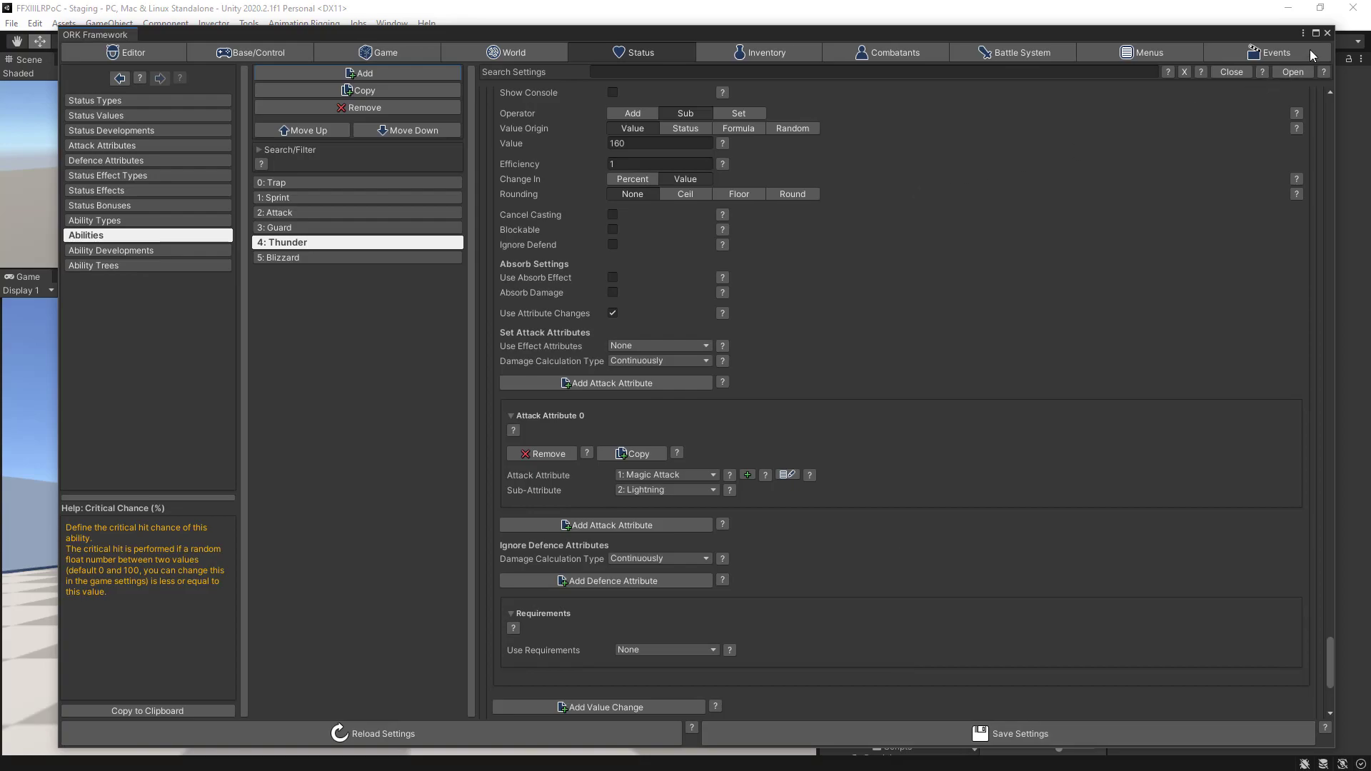
click(1328, 33)
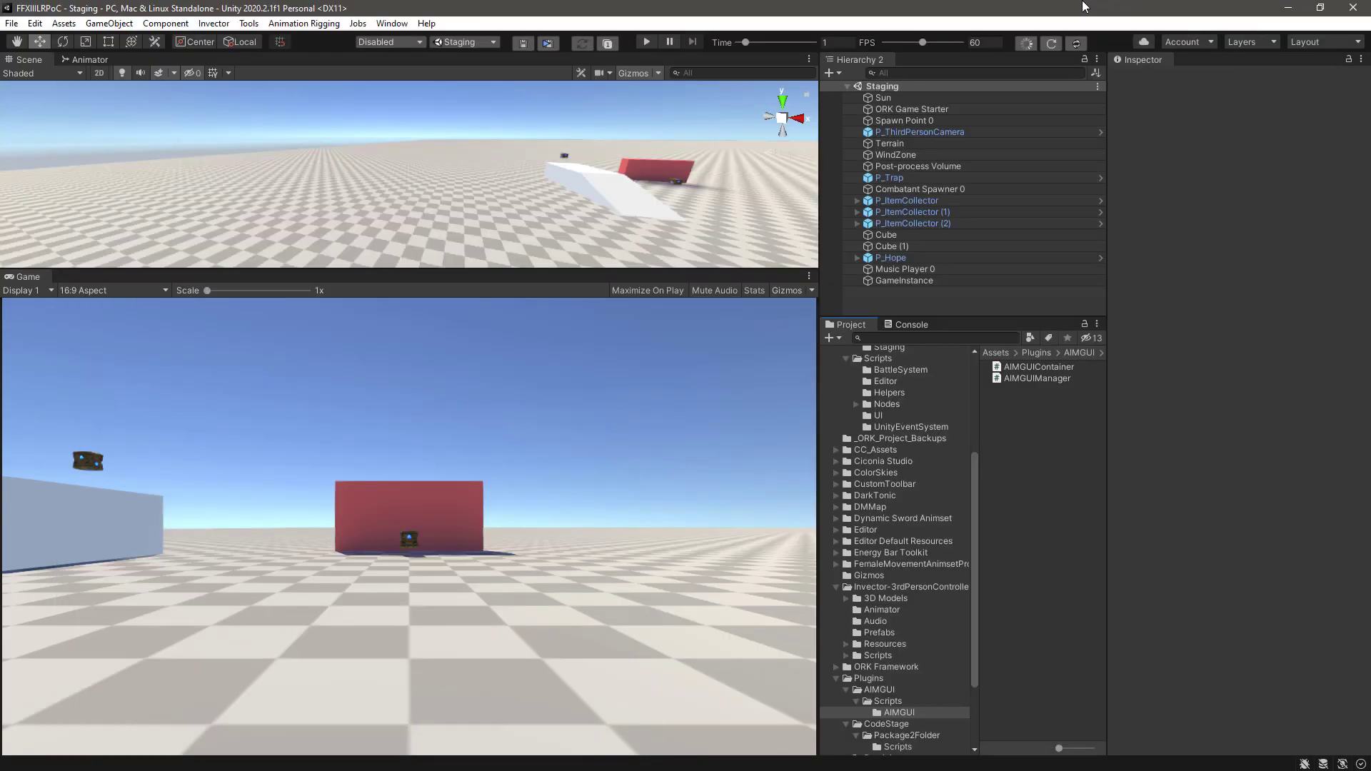
key(ctrl+p)
Reopen the ORK Framework editor and bring up the settings of the Health status value.
click(392, 24)
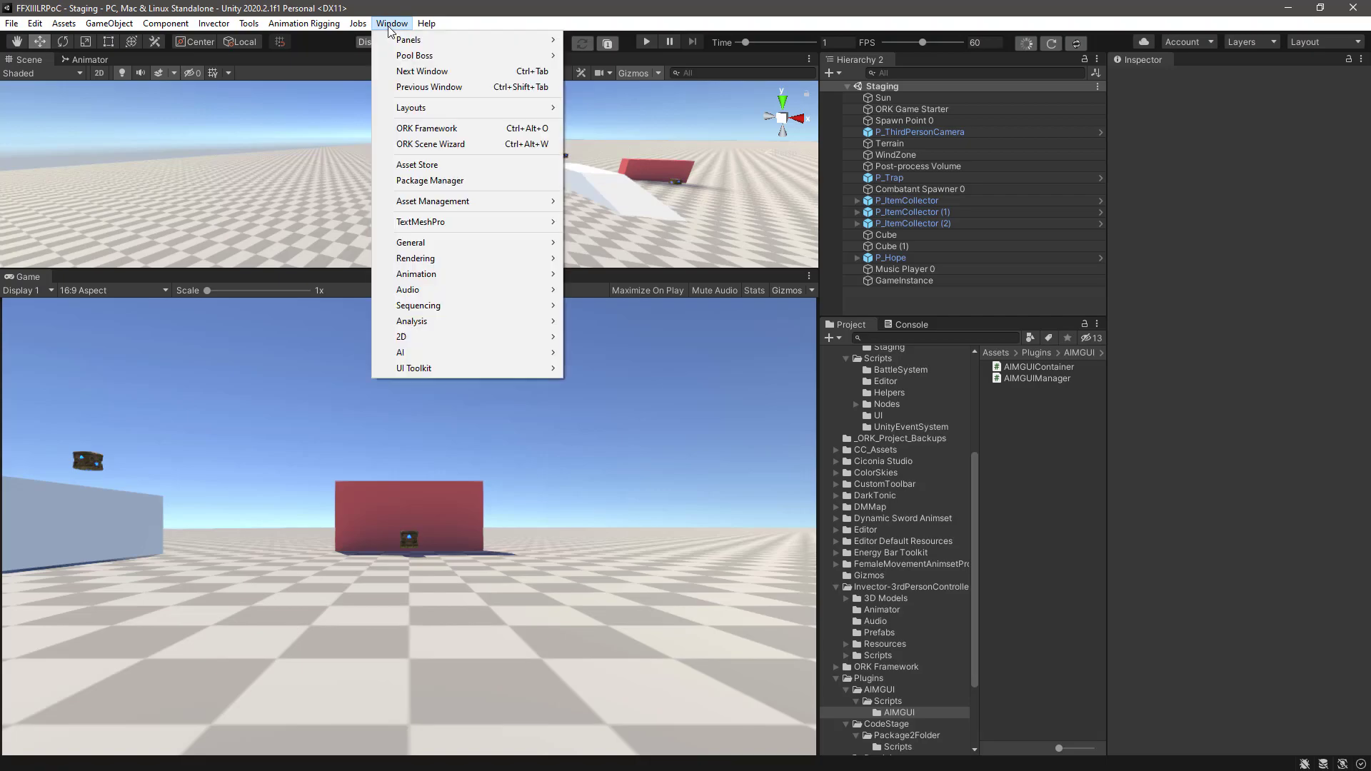
click(399, 135)
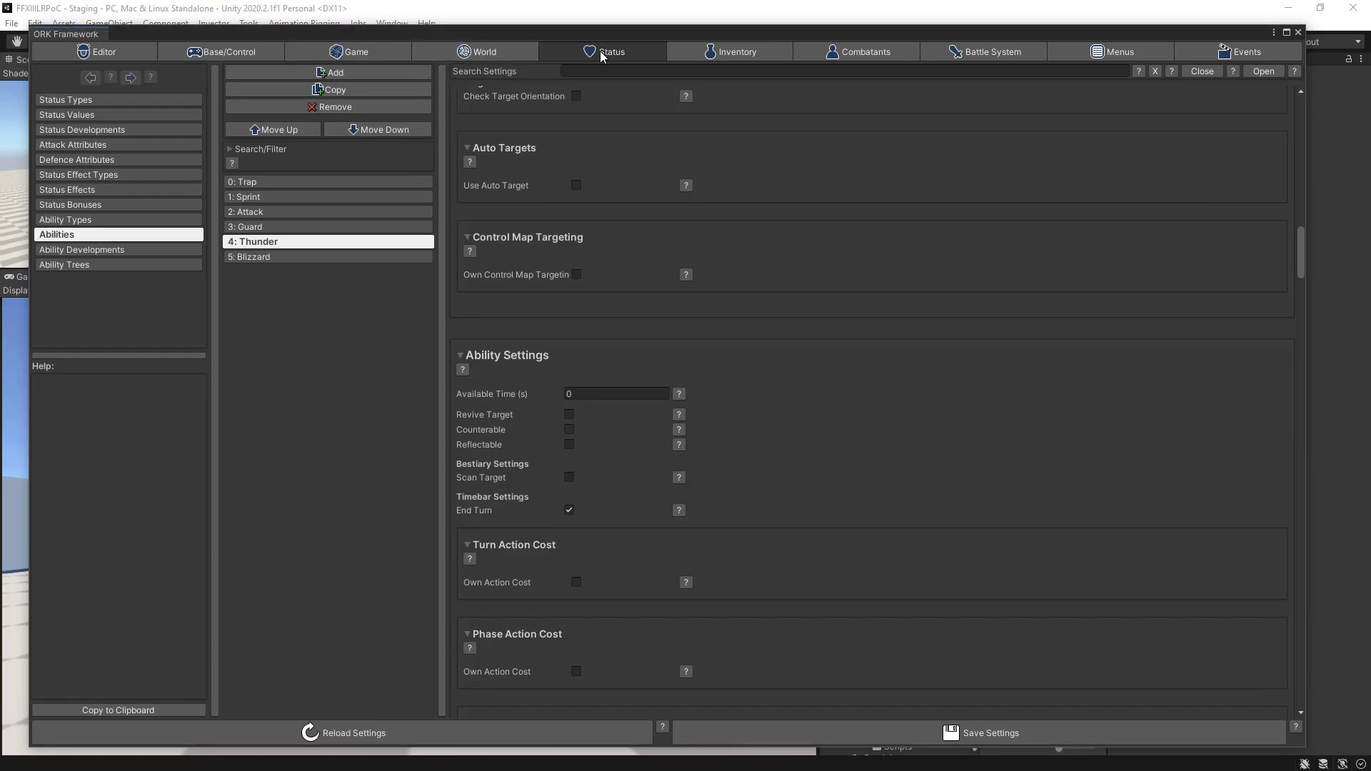
click(114, 114)
click(315, 198)
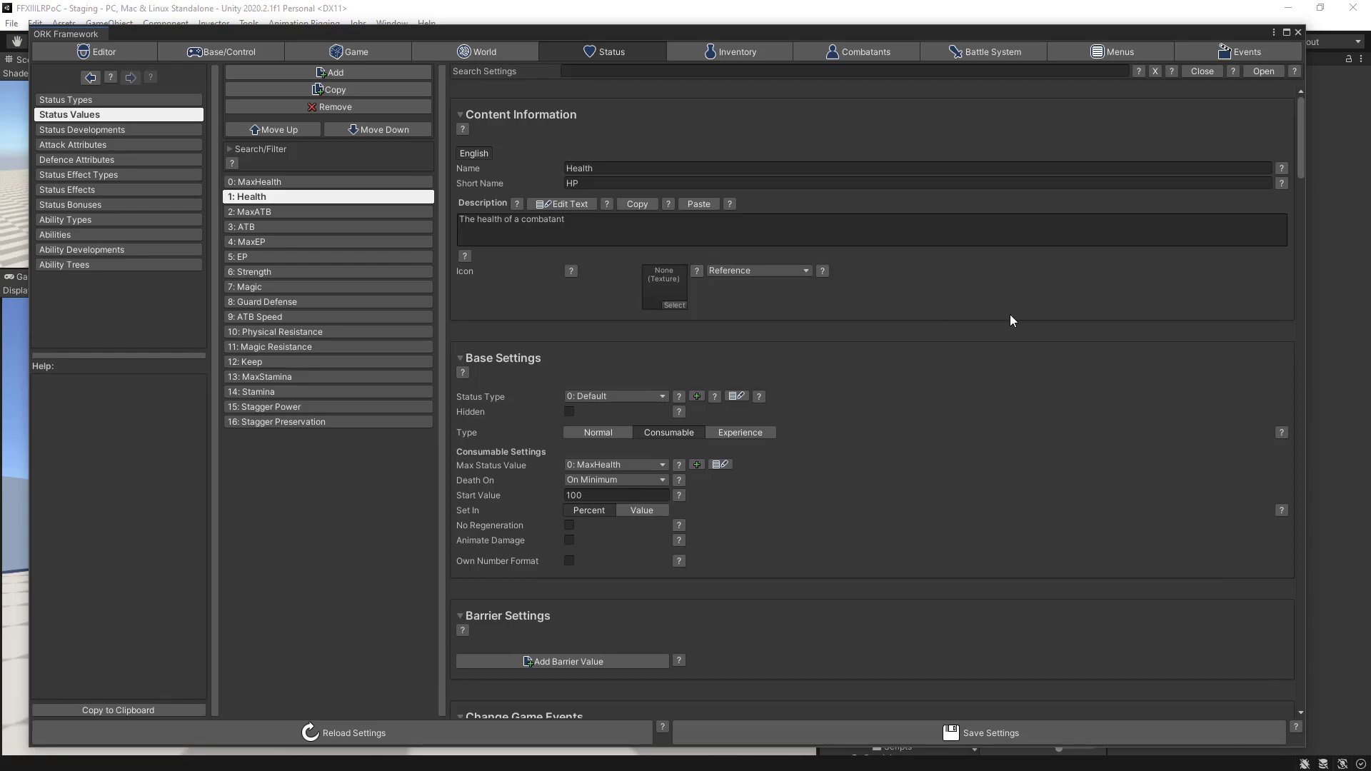
Bring up the Critical Damage settings of Flying Text 1 for the Health status value.
click(1201, 71)
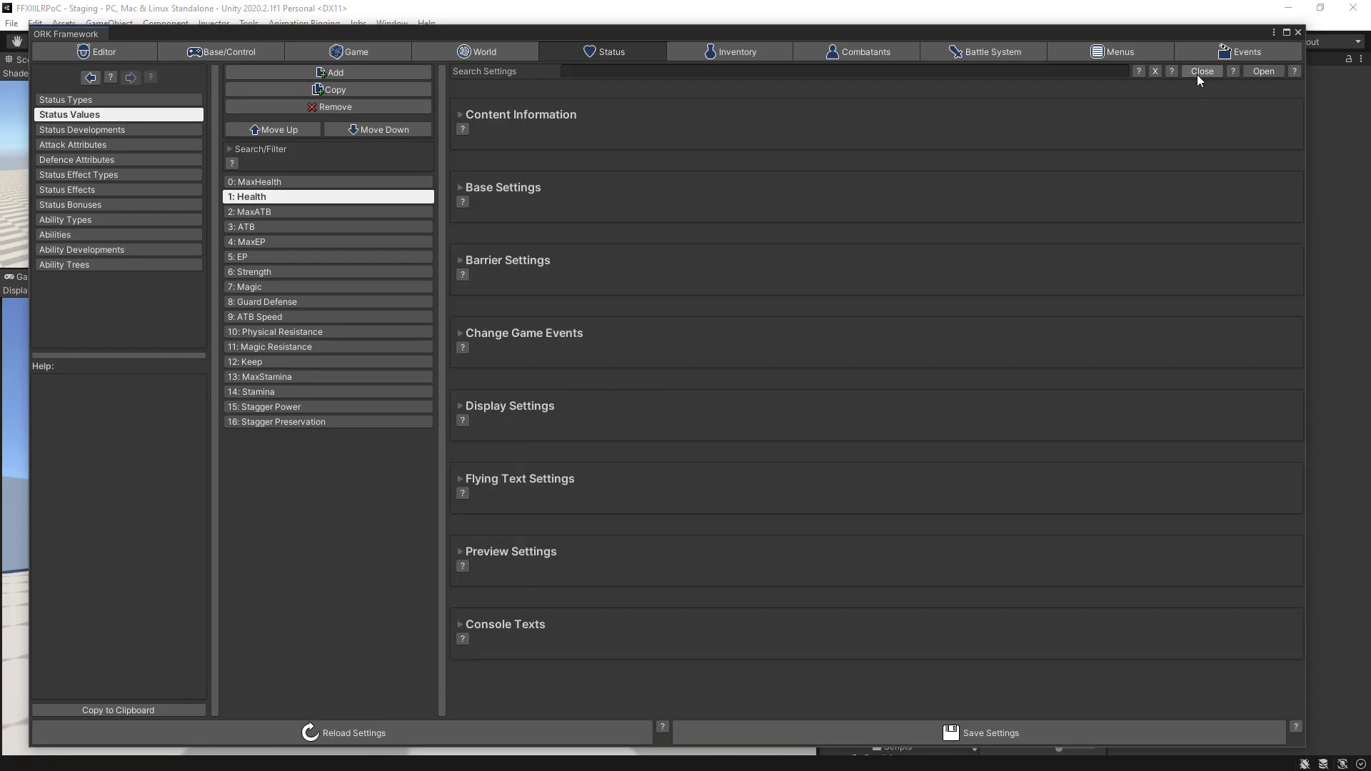
click(491, 480)
scroll(590, 476, down, 5)
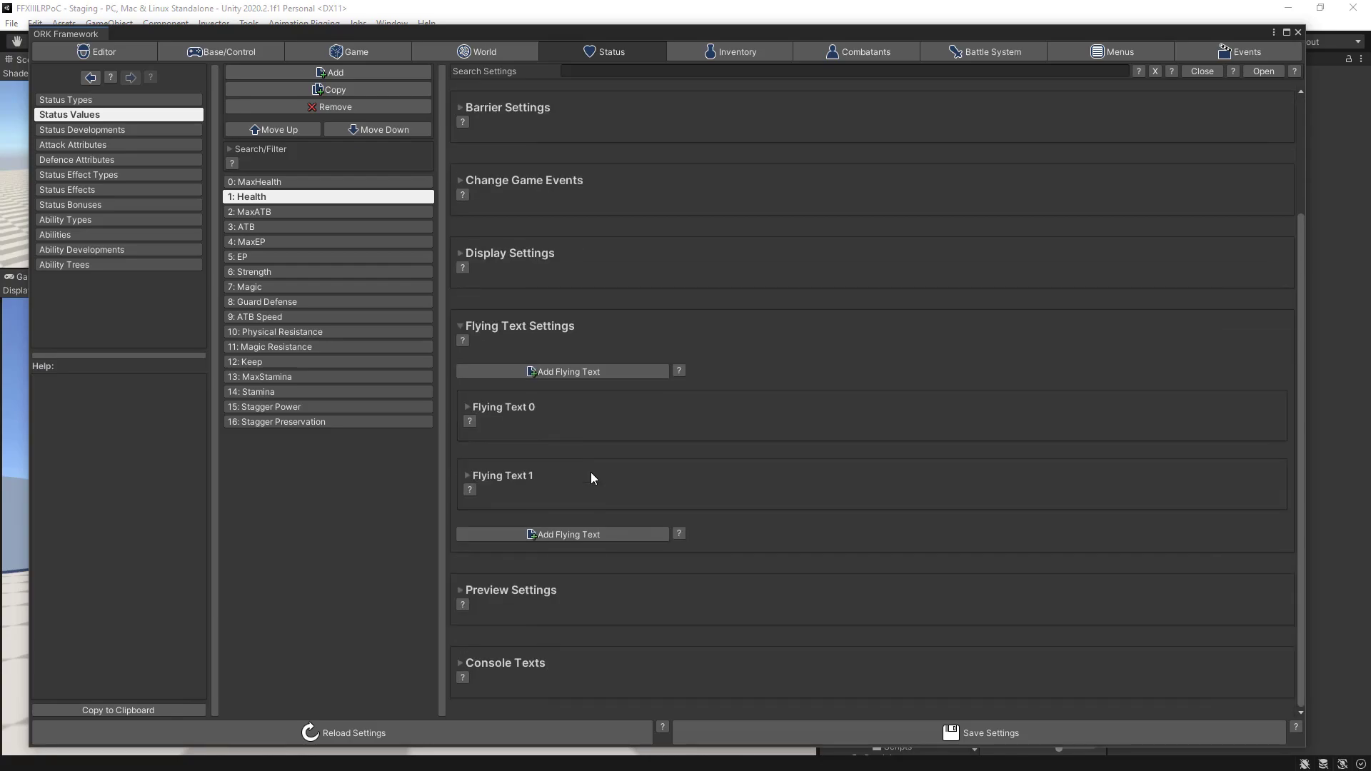
click(502, 478)
scroll(704, 479, down, 4)
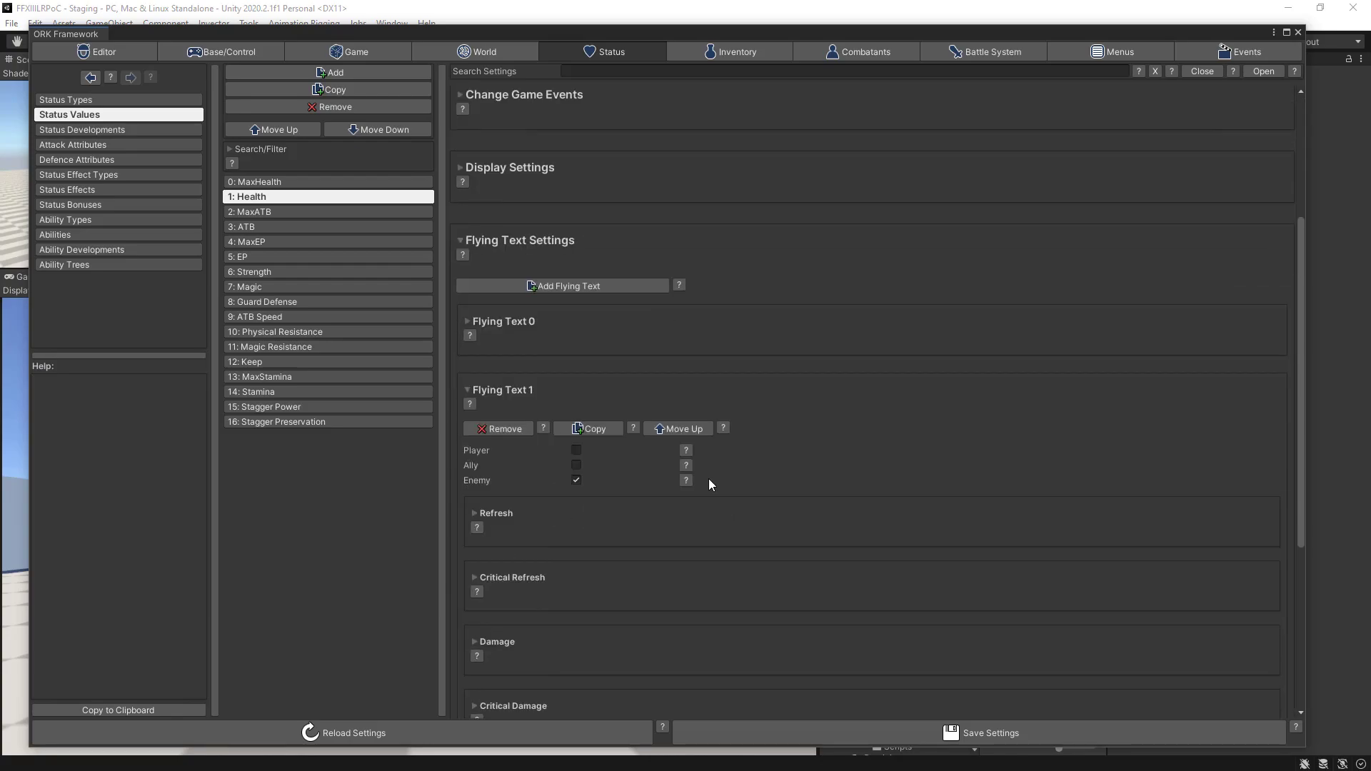
scroll(701, 483, down, 3)
scroll(643, 471, down, 1)
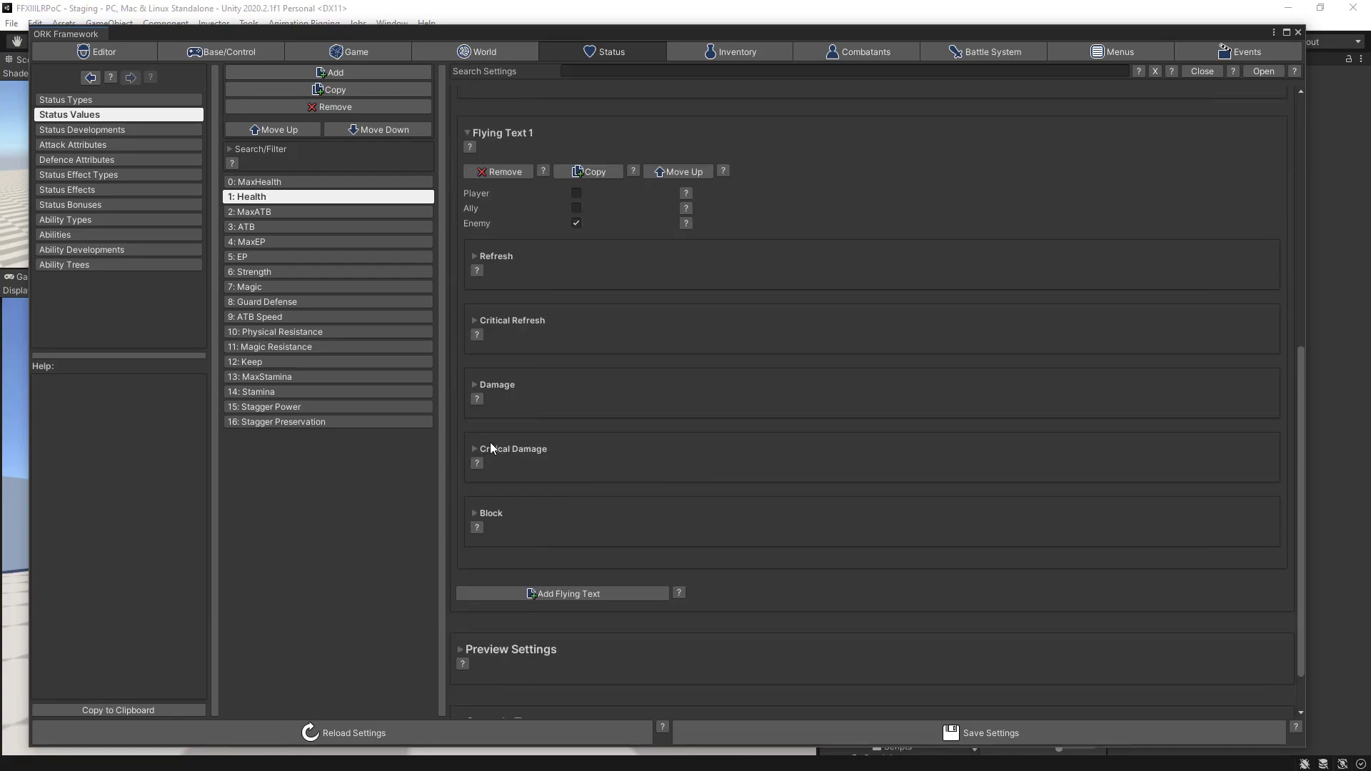
click(500, 448)
scroll(662, 445, down, 2)
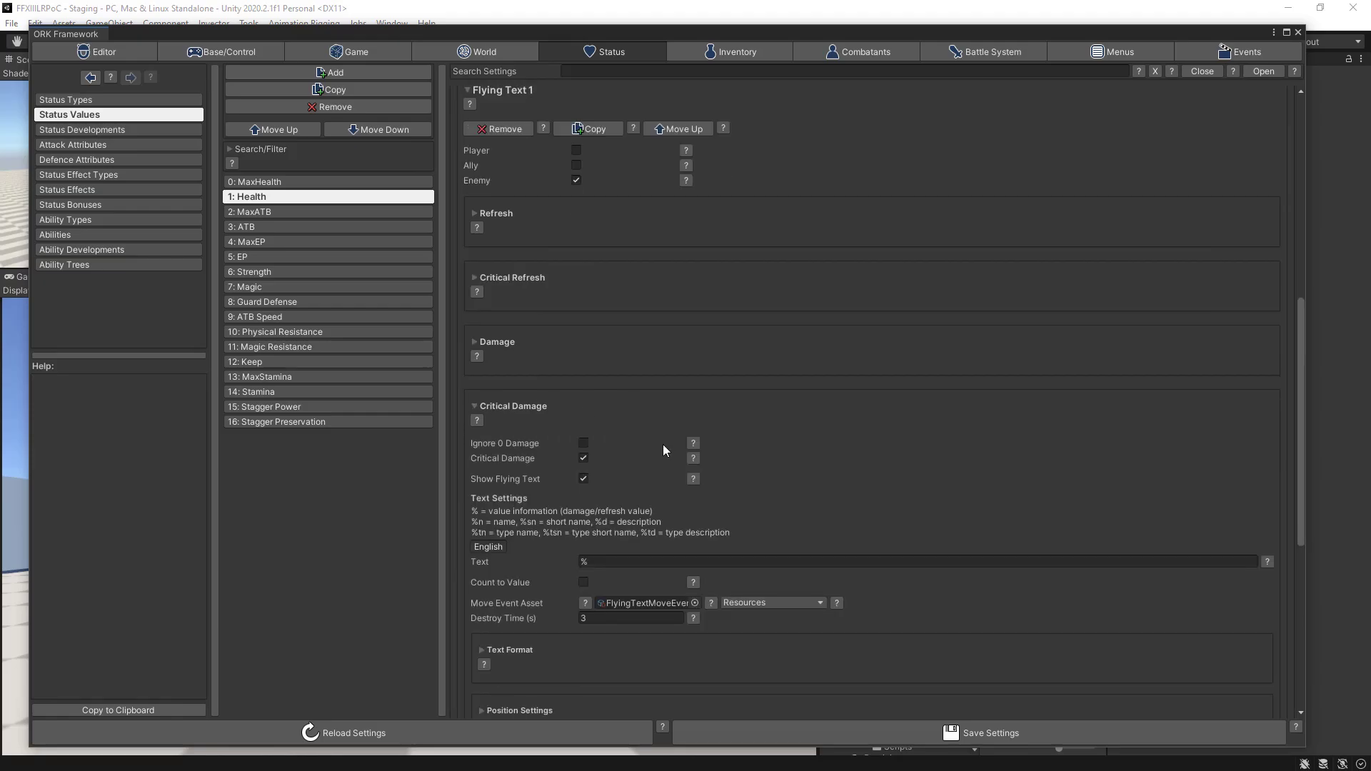
scroll(633, 434, down, 1)
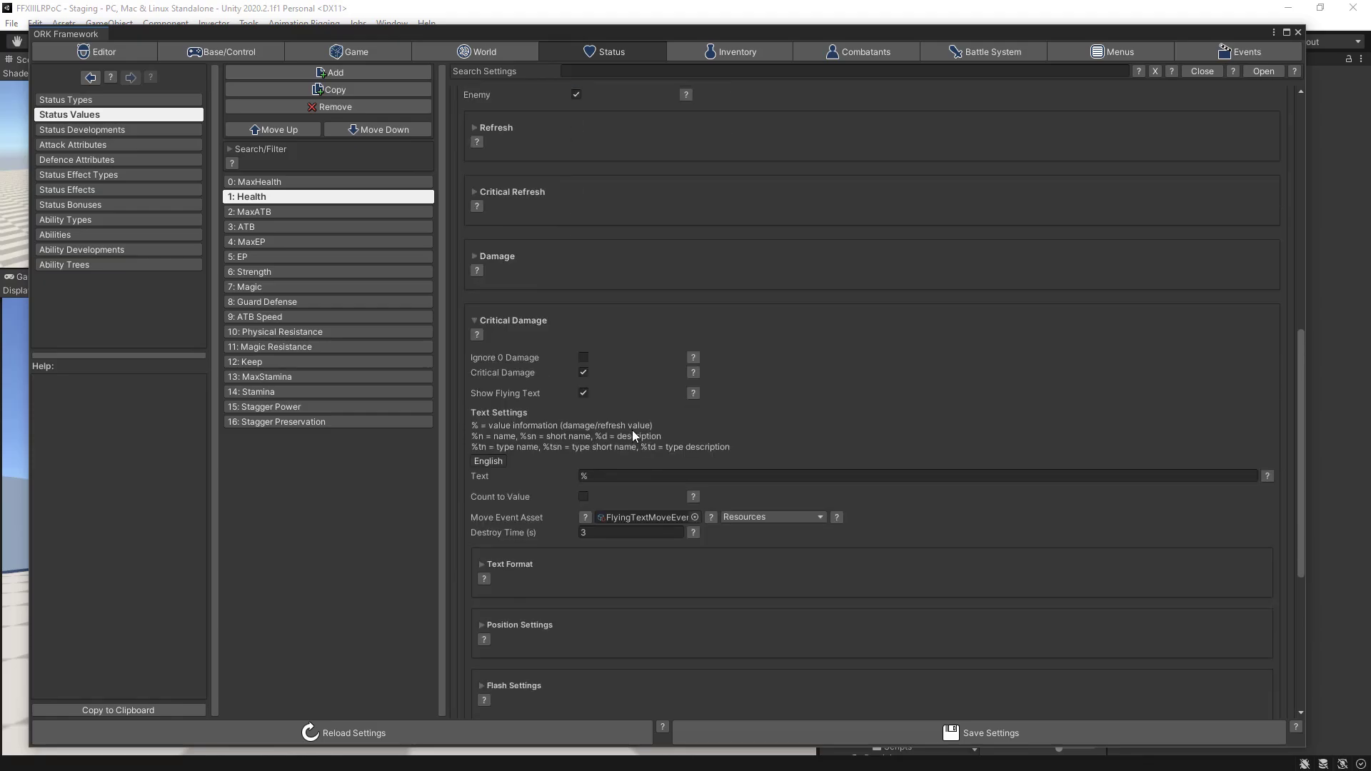
Enable Count to Value for the critical damage text, starting from 50% with Ease Out Quad interpolation, and save the settings.
click(583, 497)
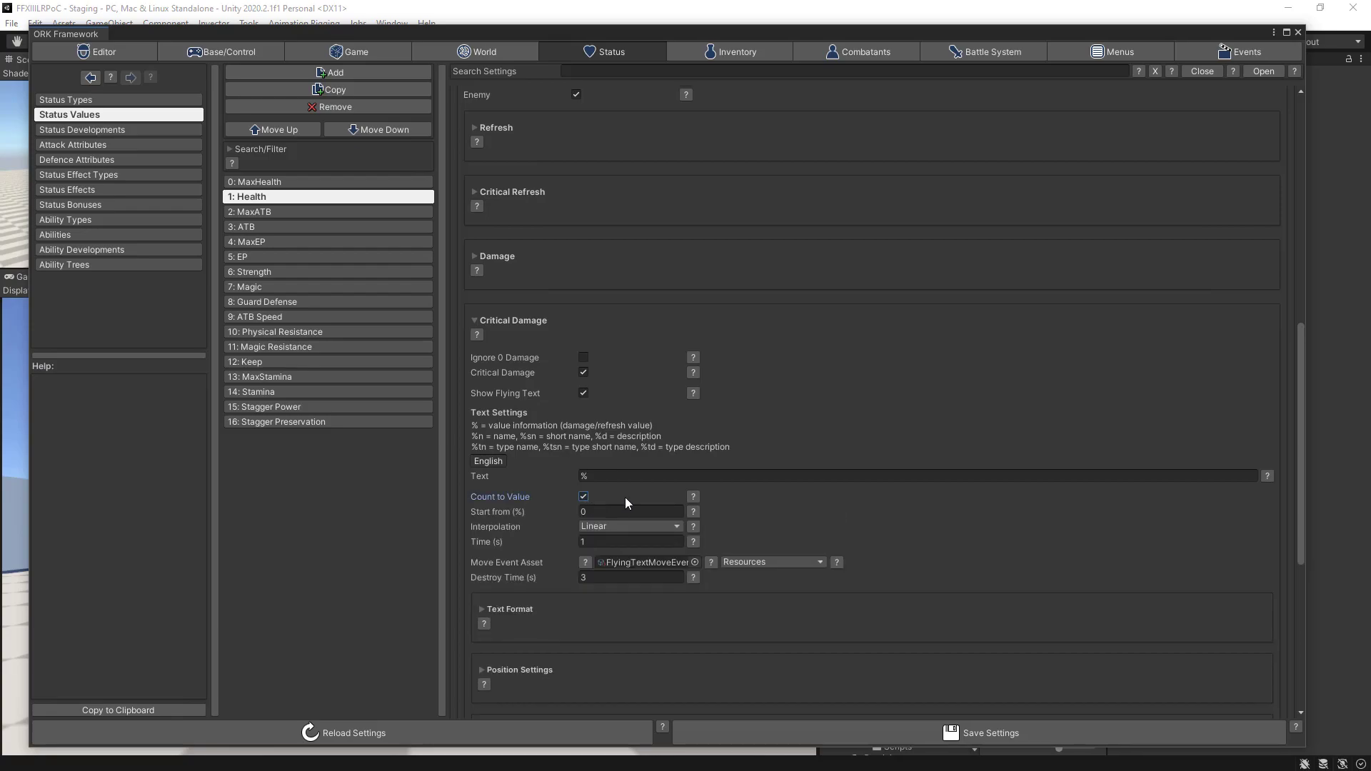
click(586, 511)
click(623, 525)
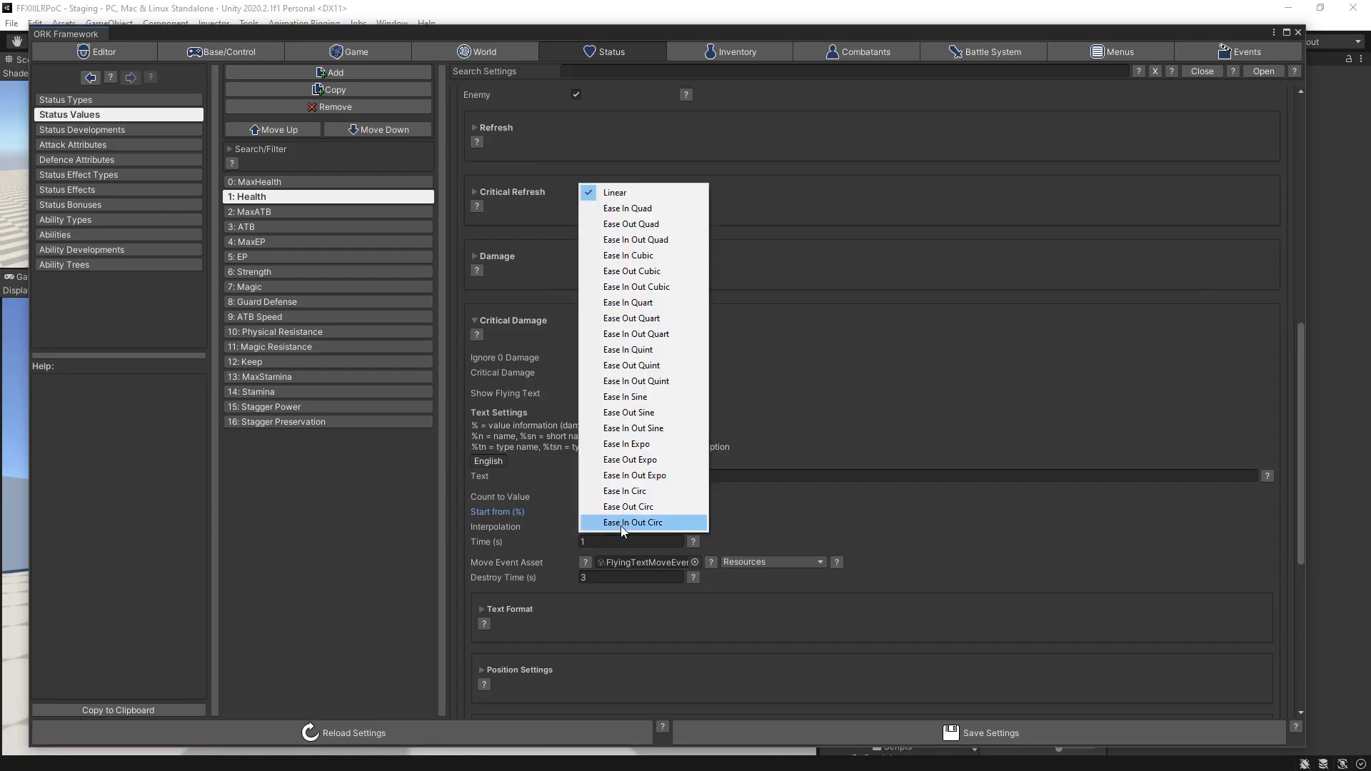
click(640, 224)
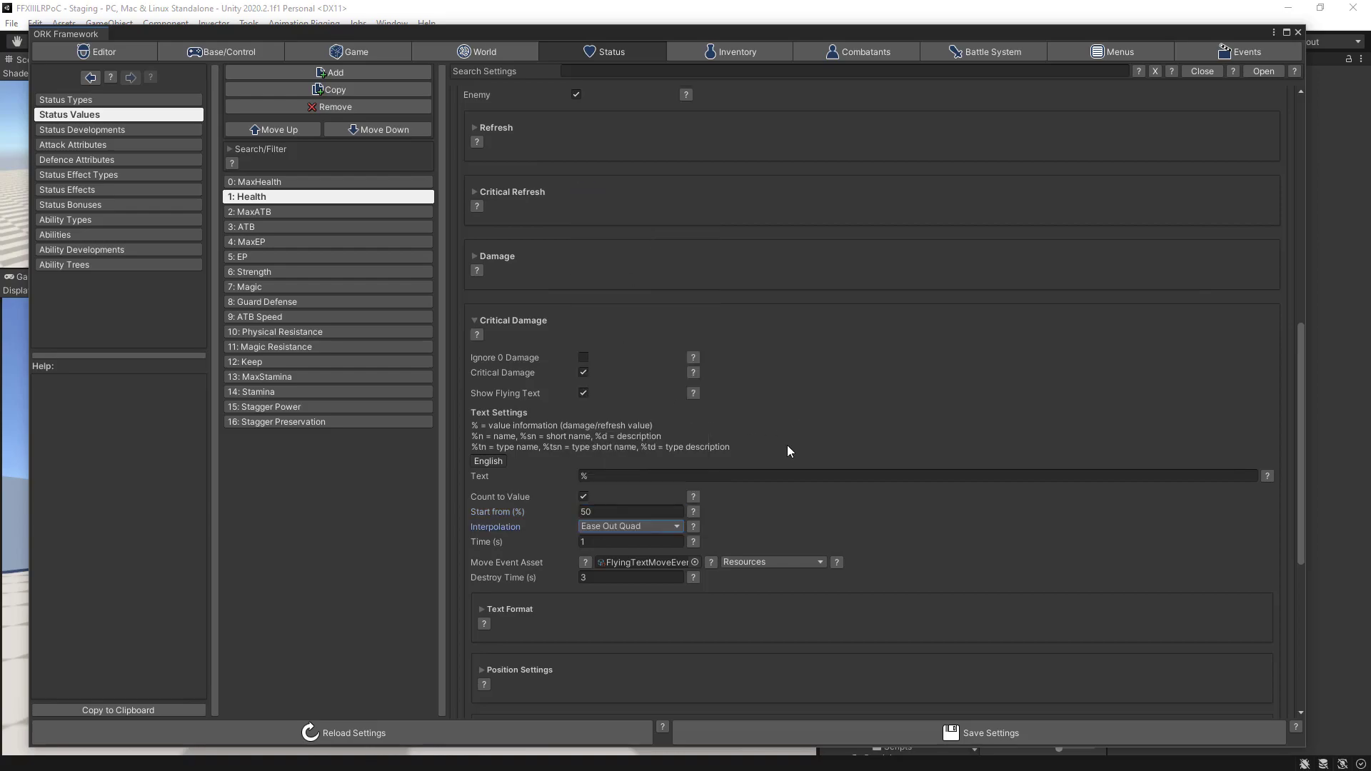
click(840, 730)
click(840, 730)
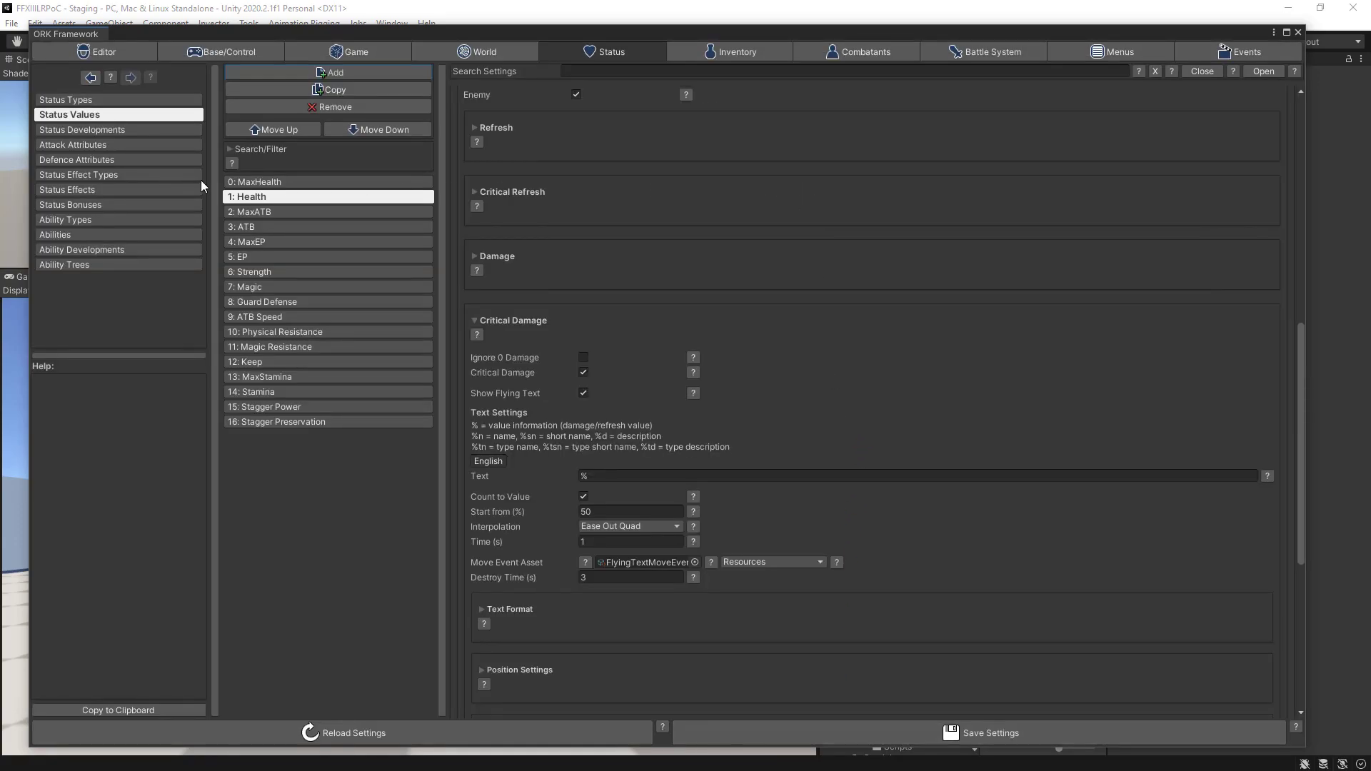
Add a new combatant group named ChomperGroup.
click(850, 51)
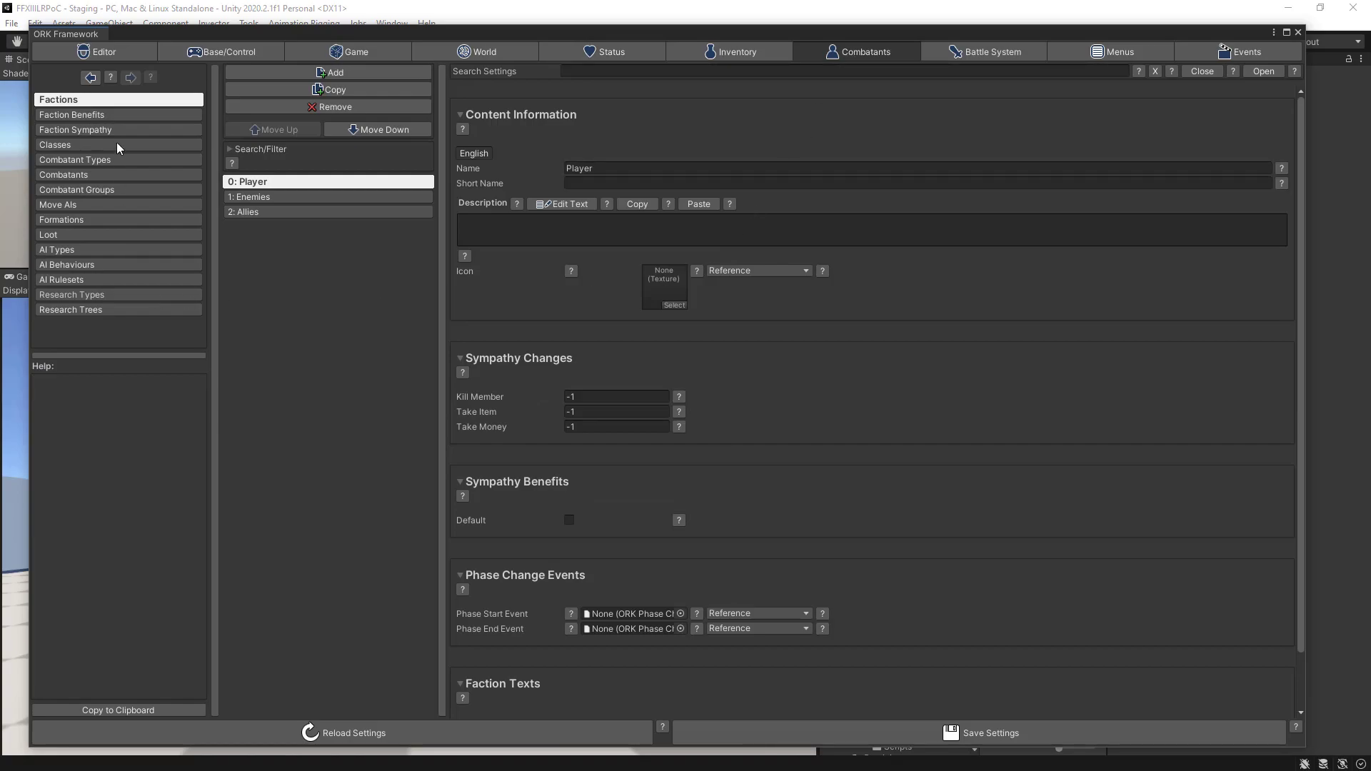
click(85, 190)
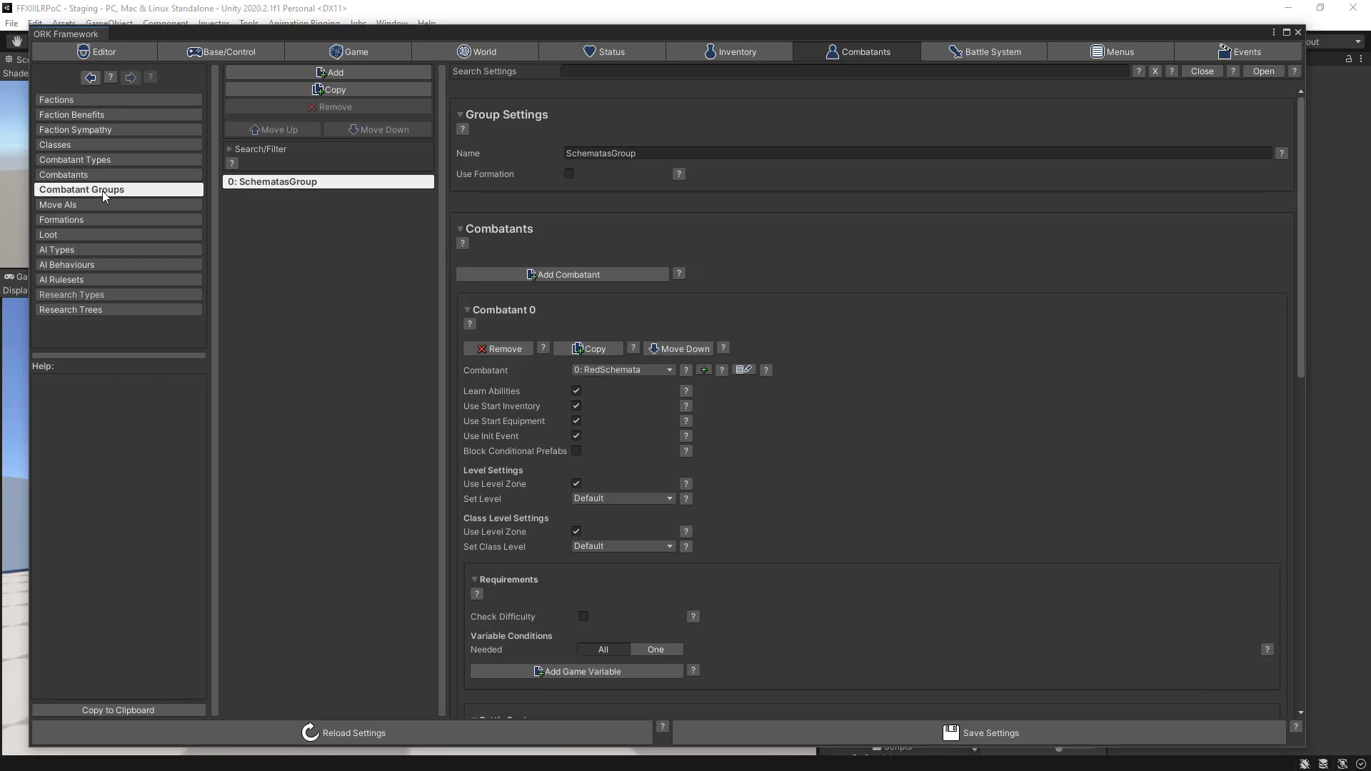
click(290, 71)
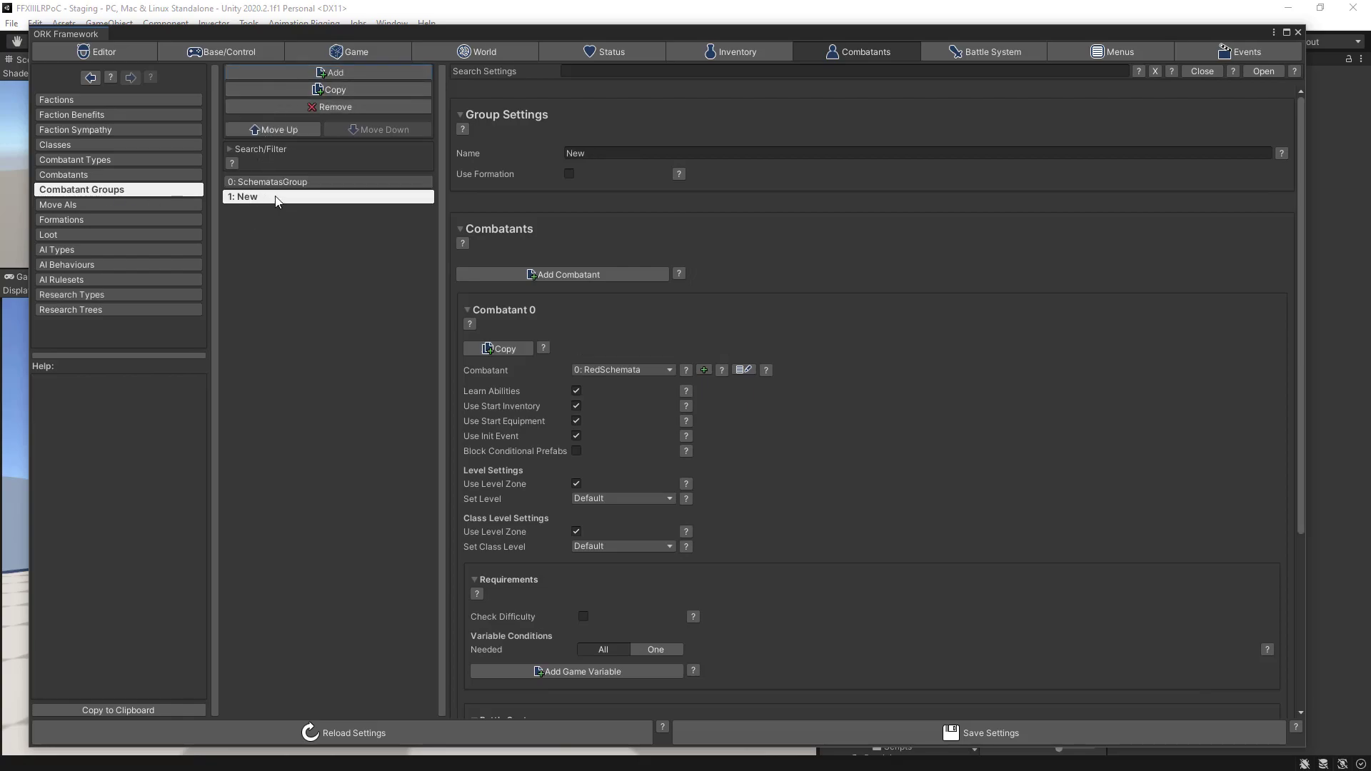
click(627, 152)
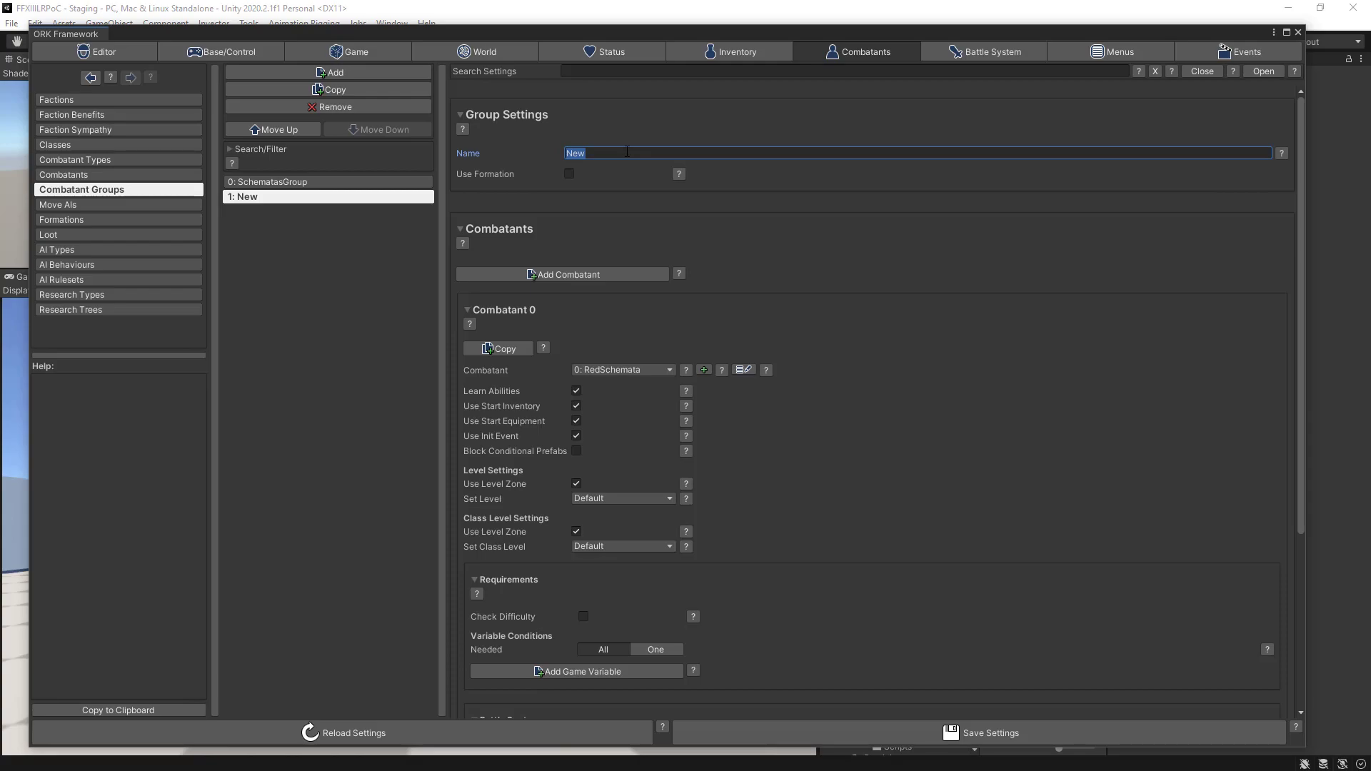
text(Chomper)
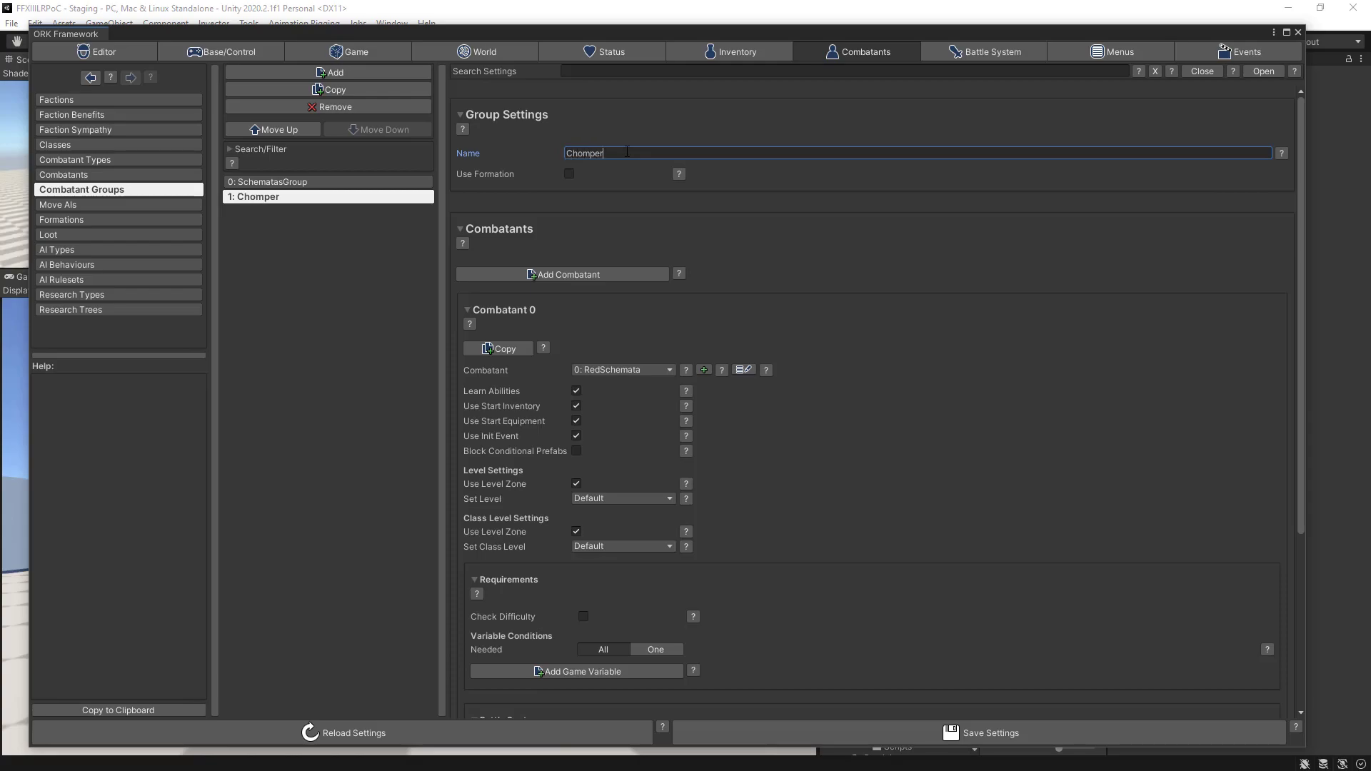
text(Group)
Make ChomperGroup consist of two Chomper combatants and save the settings.
click(611, 367)
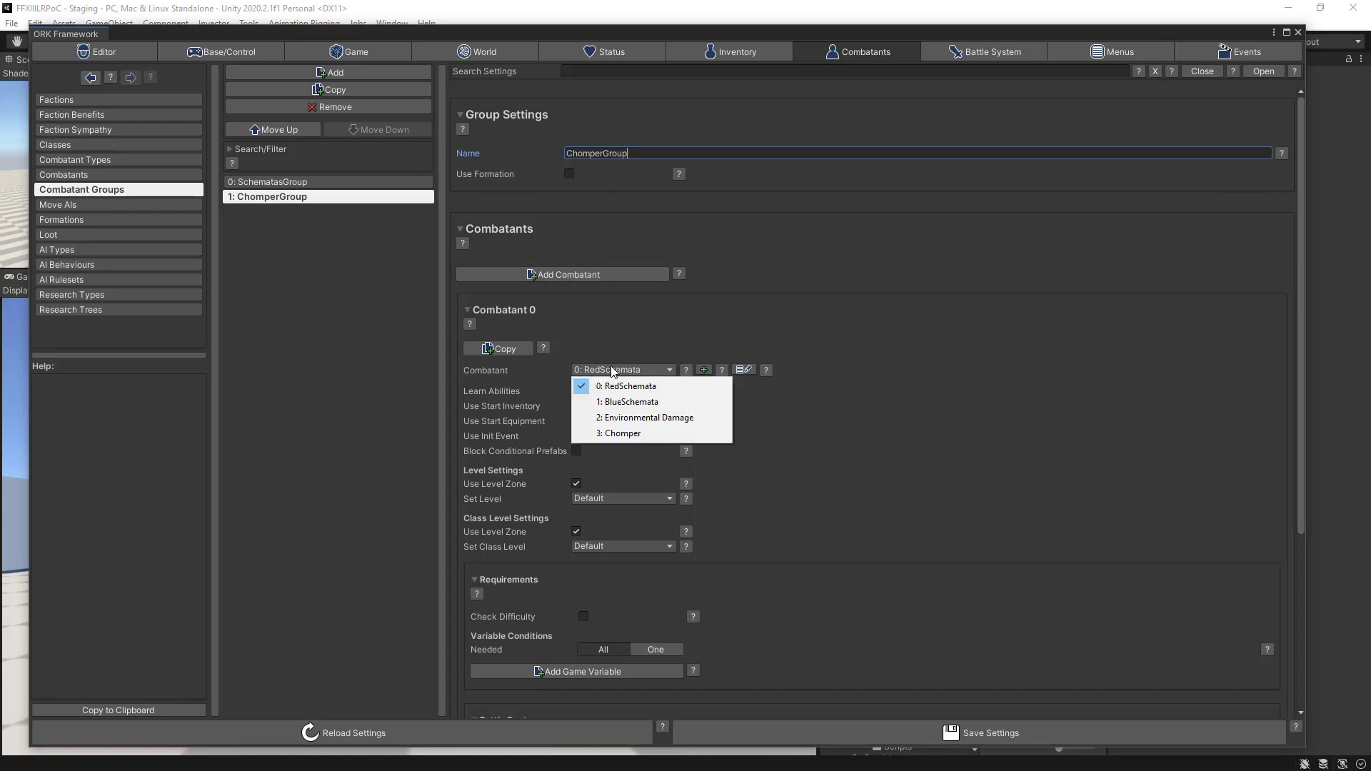
click(603, 434)
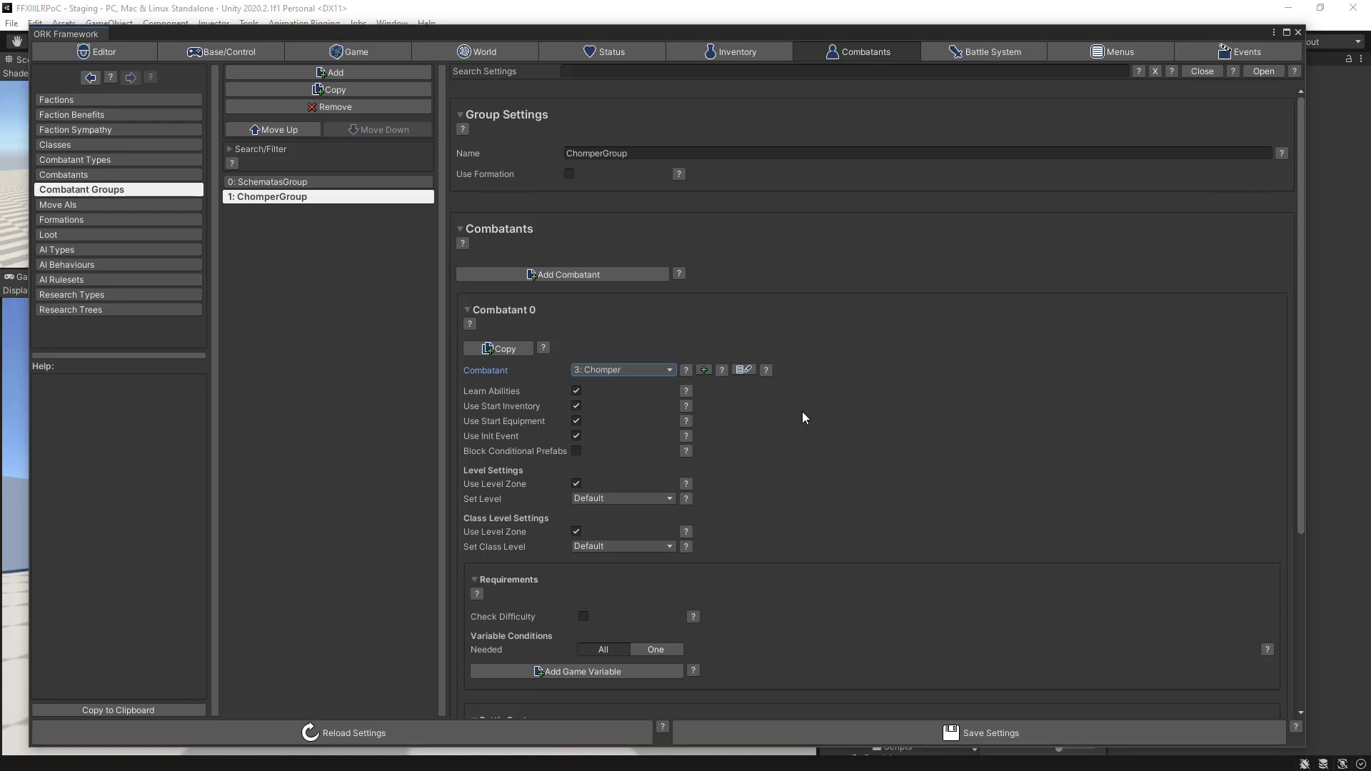
scroll(803, 417, down, 3)
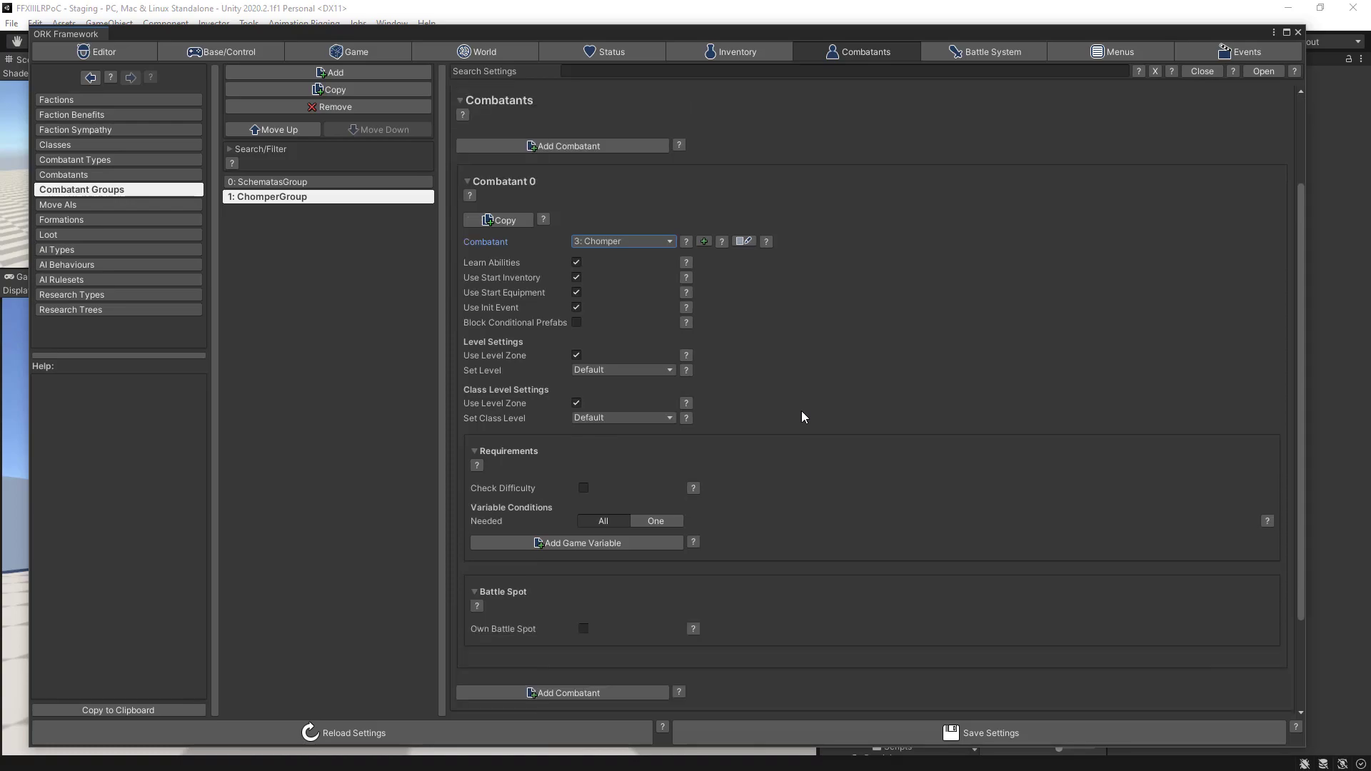
click(619, 146)
scroll(769, 405, down, 6)
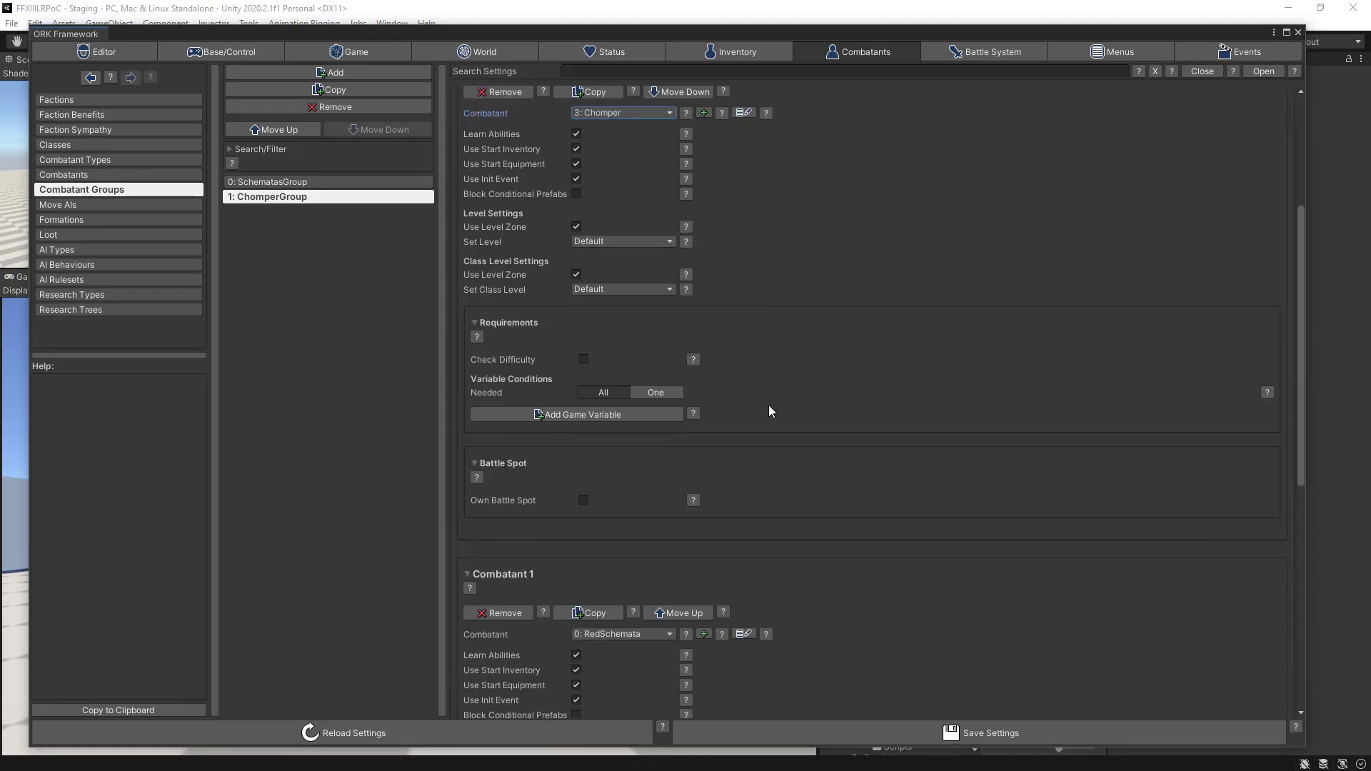
scroll(761, 416, down, 1)
click(624, 462)
click(611, 530)
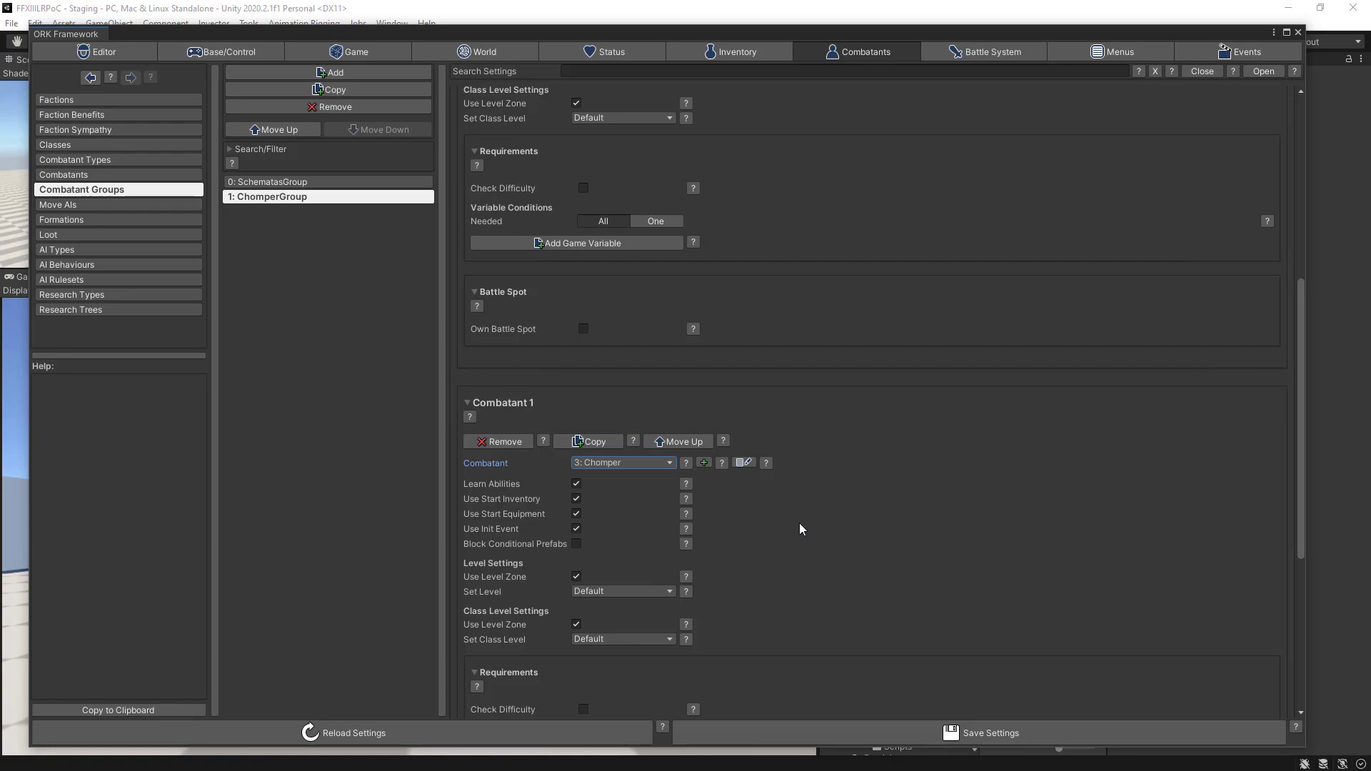
scroll(800, 526, down, 5)
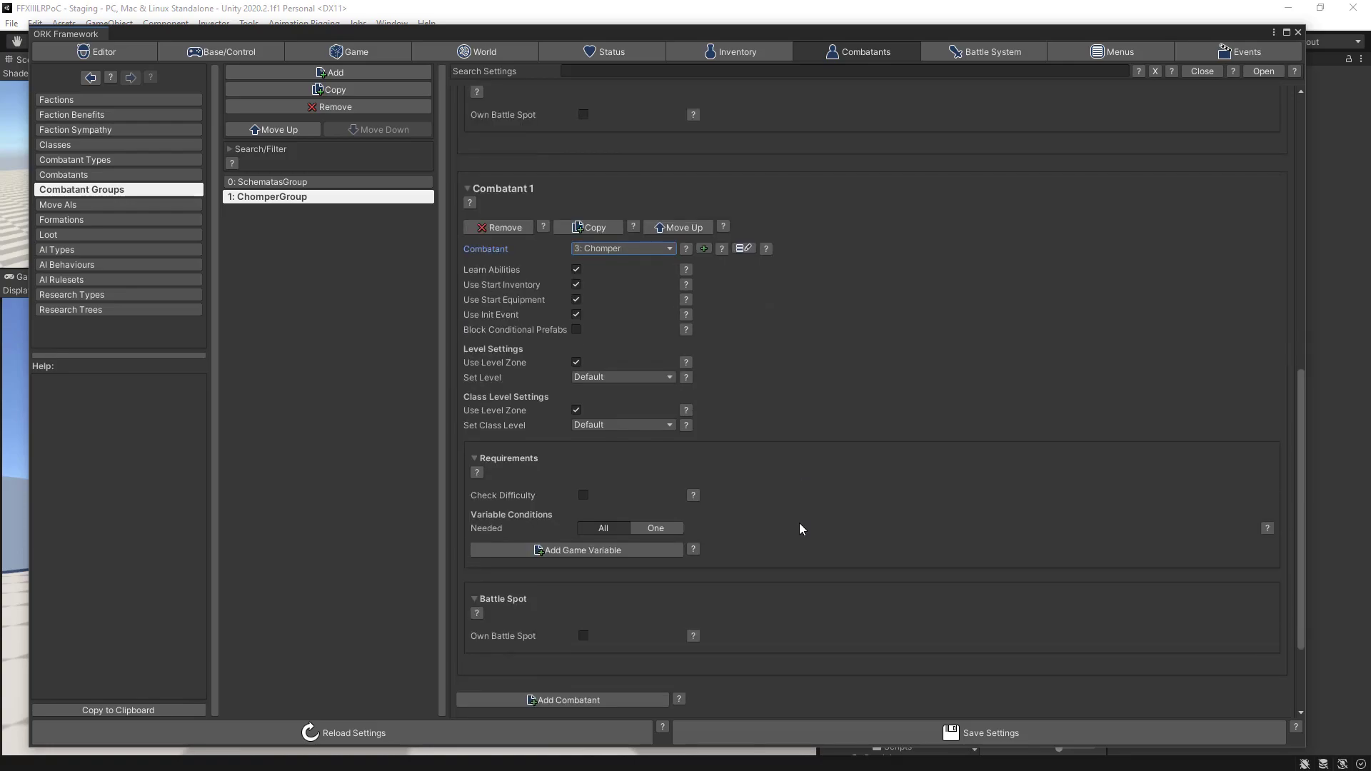
scroll(800, 523, up, 2)
click(883, 731)
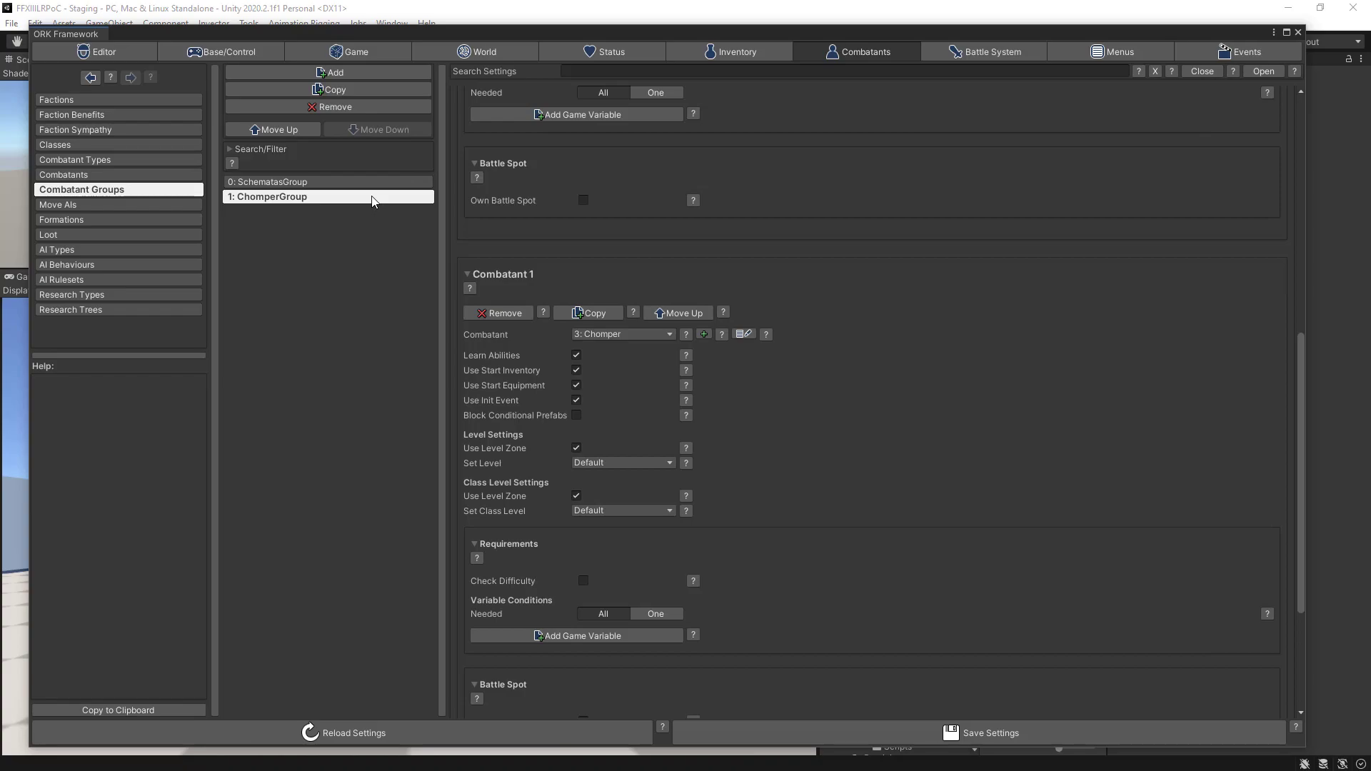
Add two enemy spots to the battle spots of the battle system.
click(1009, 54)
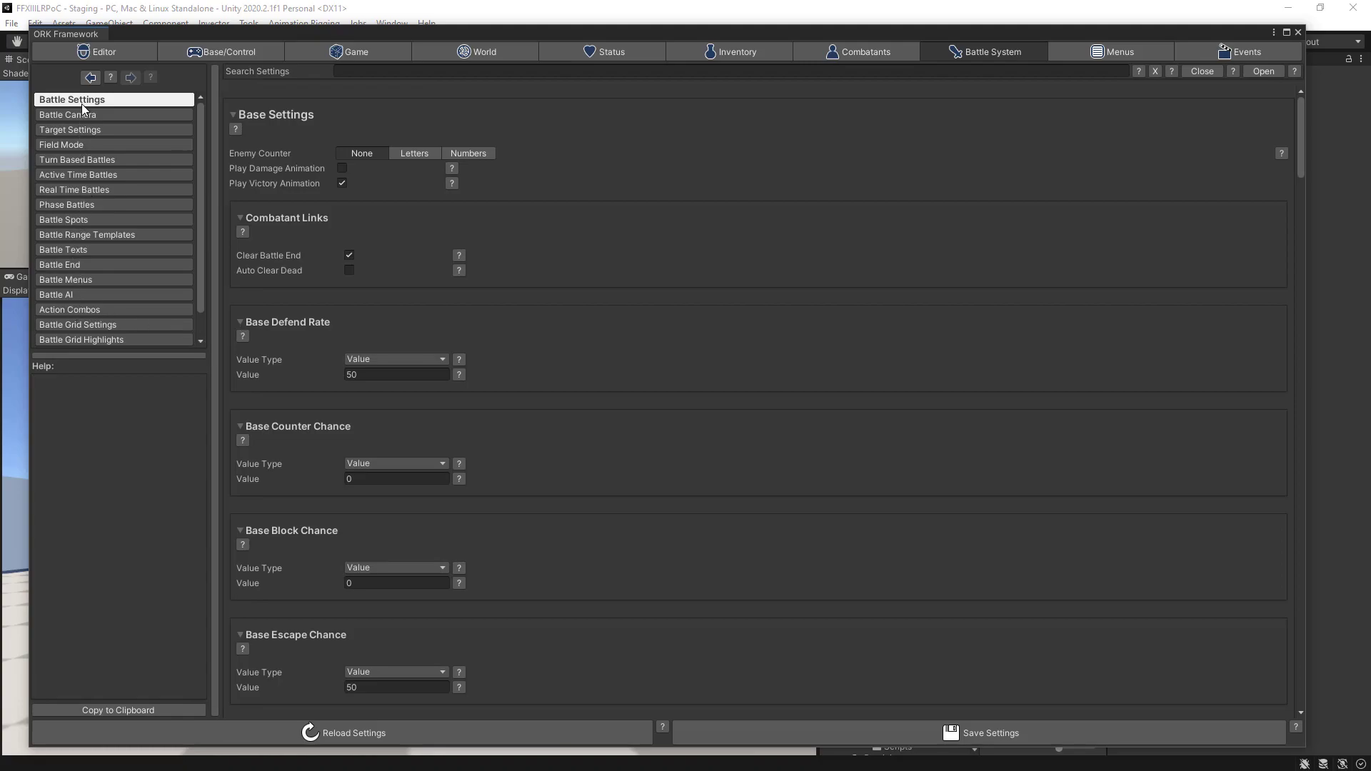
click(65, 220)
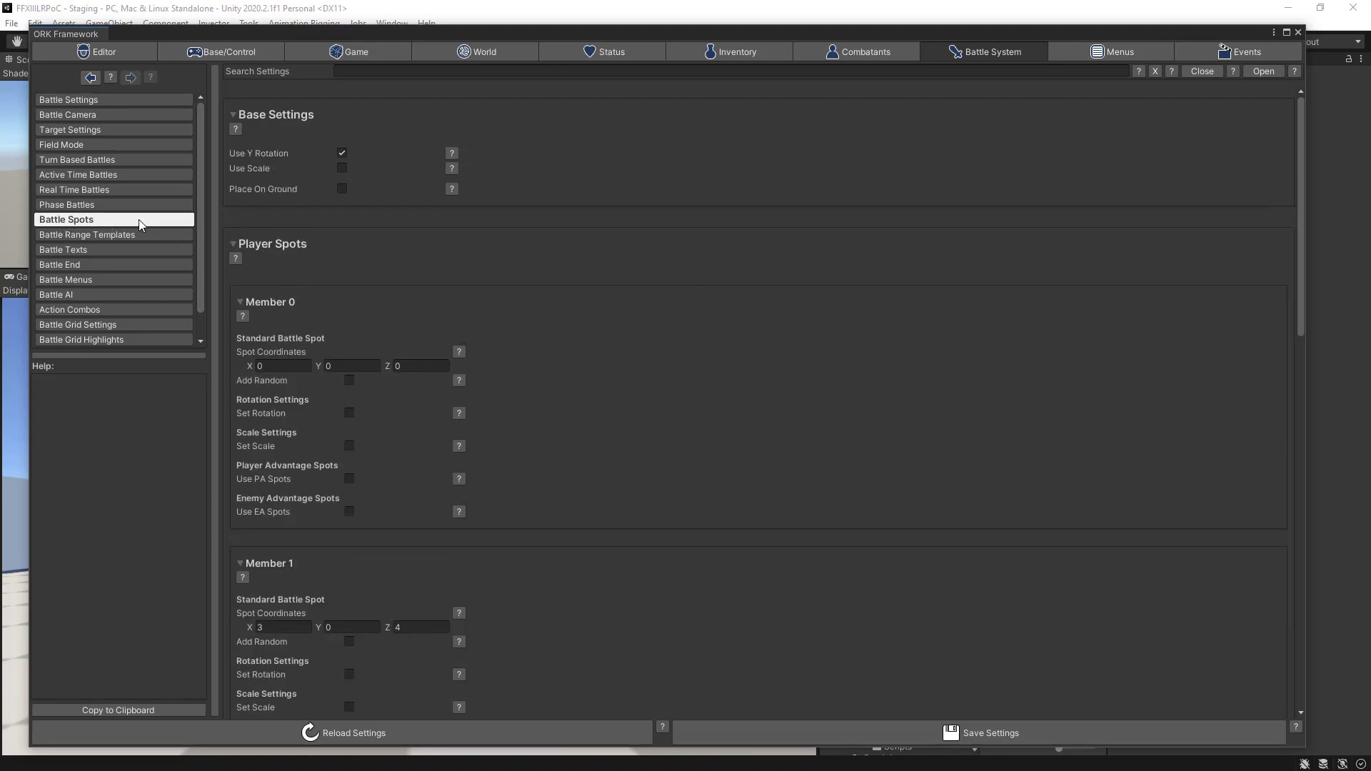
click(233, 244)
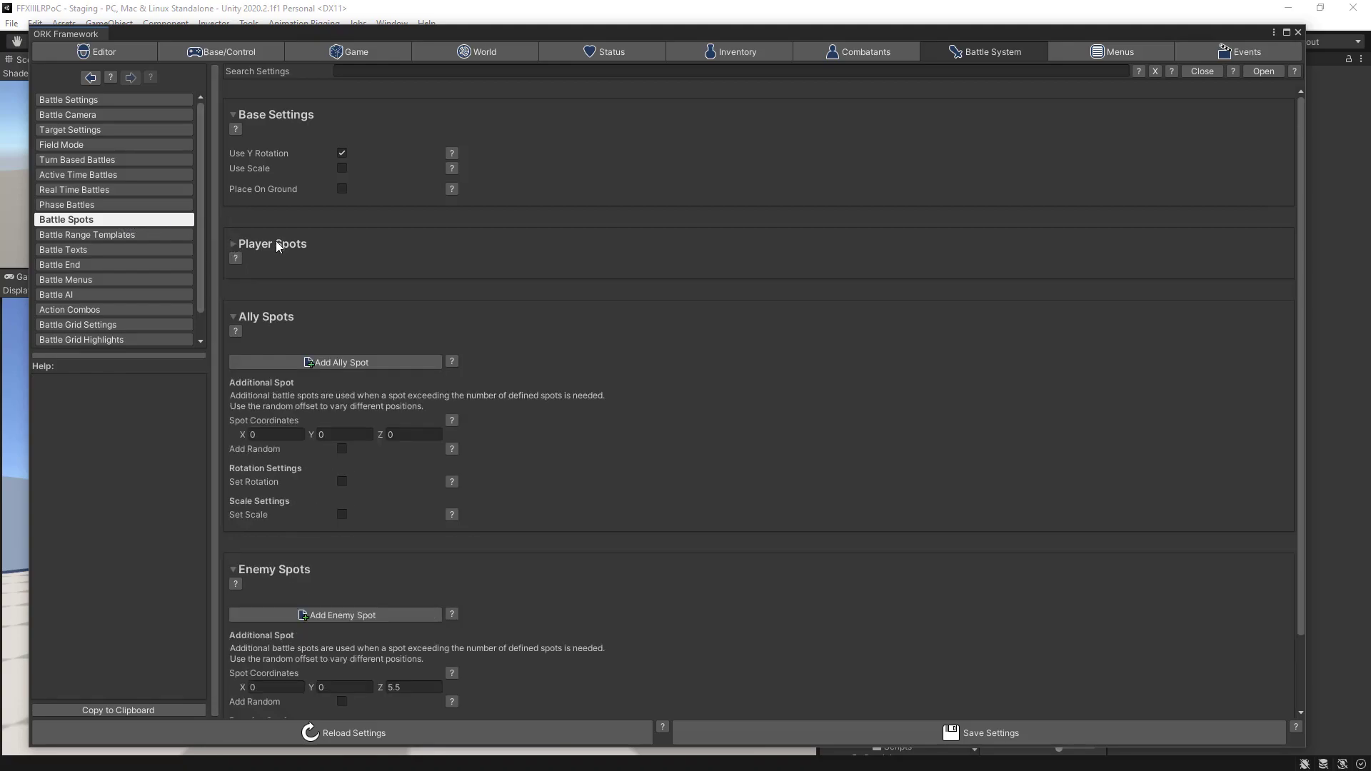
click(234, 317)
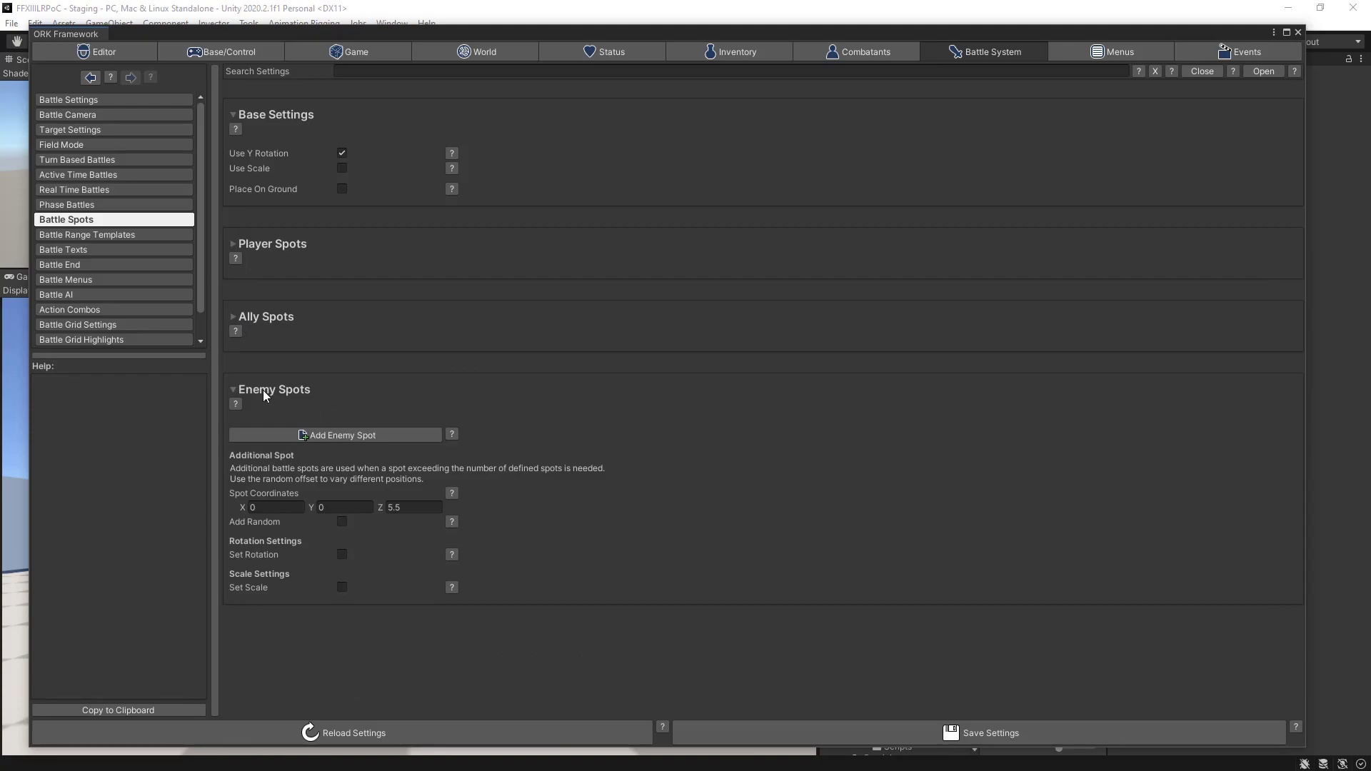
click(366, 436)
click(366, 434)
scroll(601, 430, down, 3)
scroll(602, 434, down, 3)
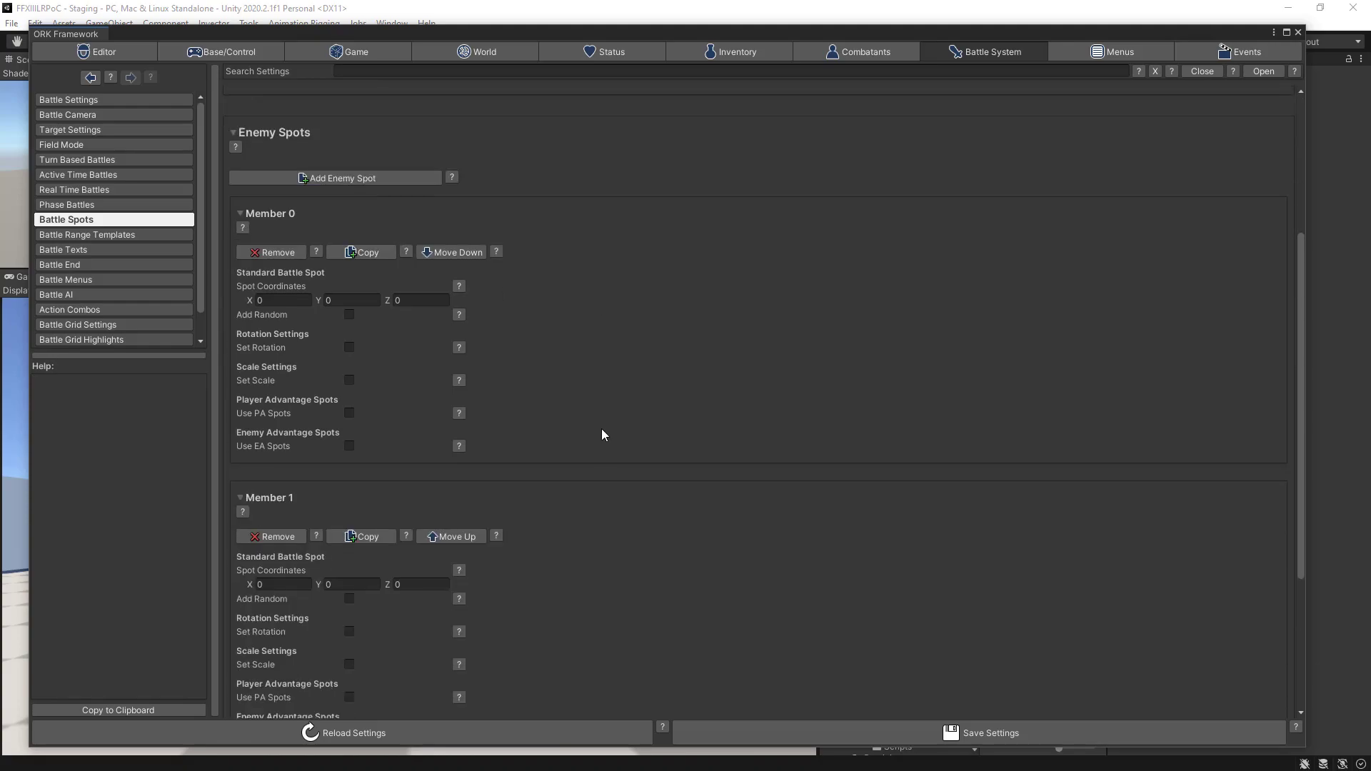
scroll(600, 434, down, 1)
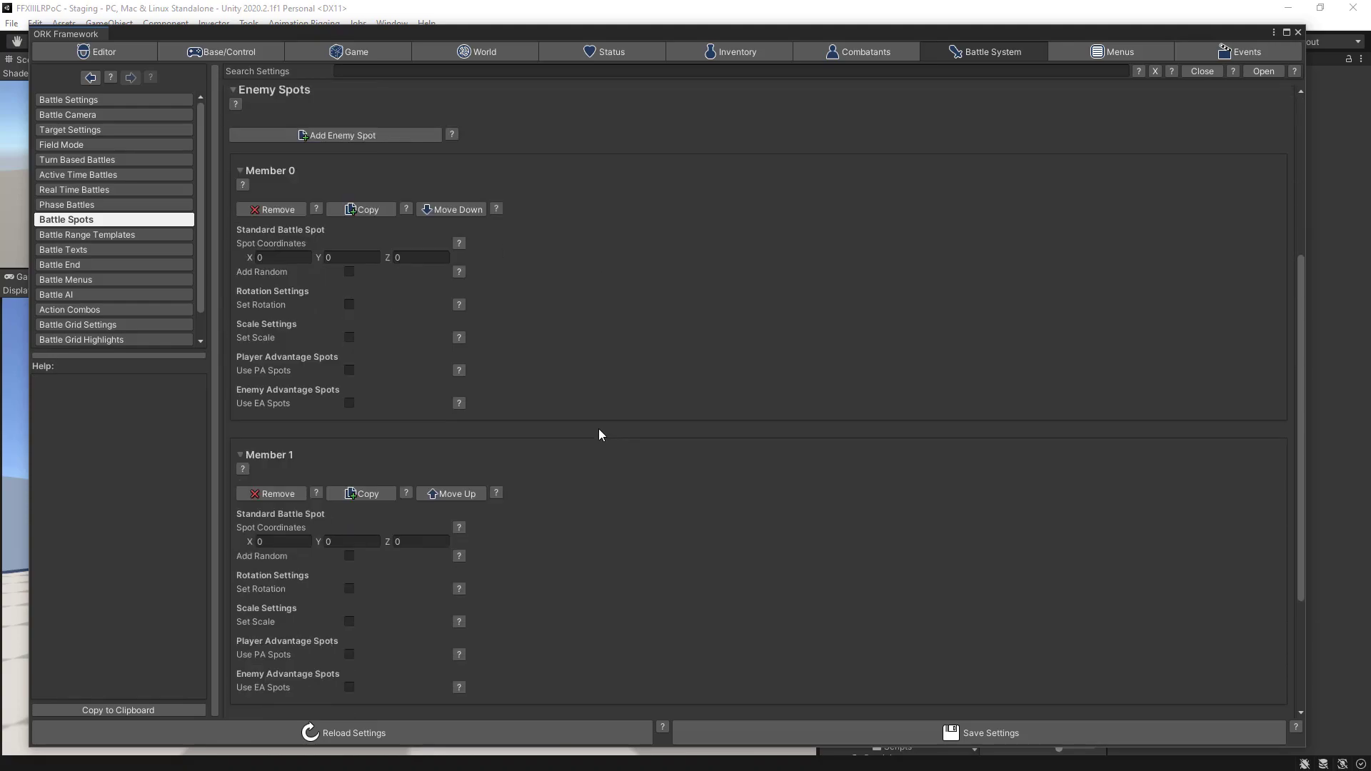
click(401, 257)
Move the settings window clear of the scene, open the BattleArena scene and examine the arena around Spawn Point 0.
drag(837, 32, 750, 330)
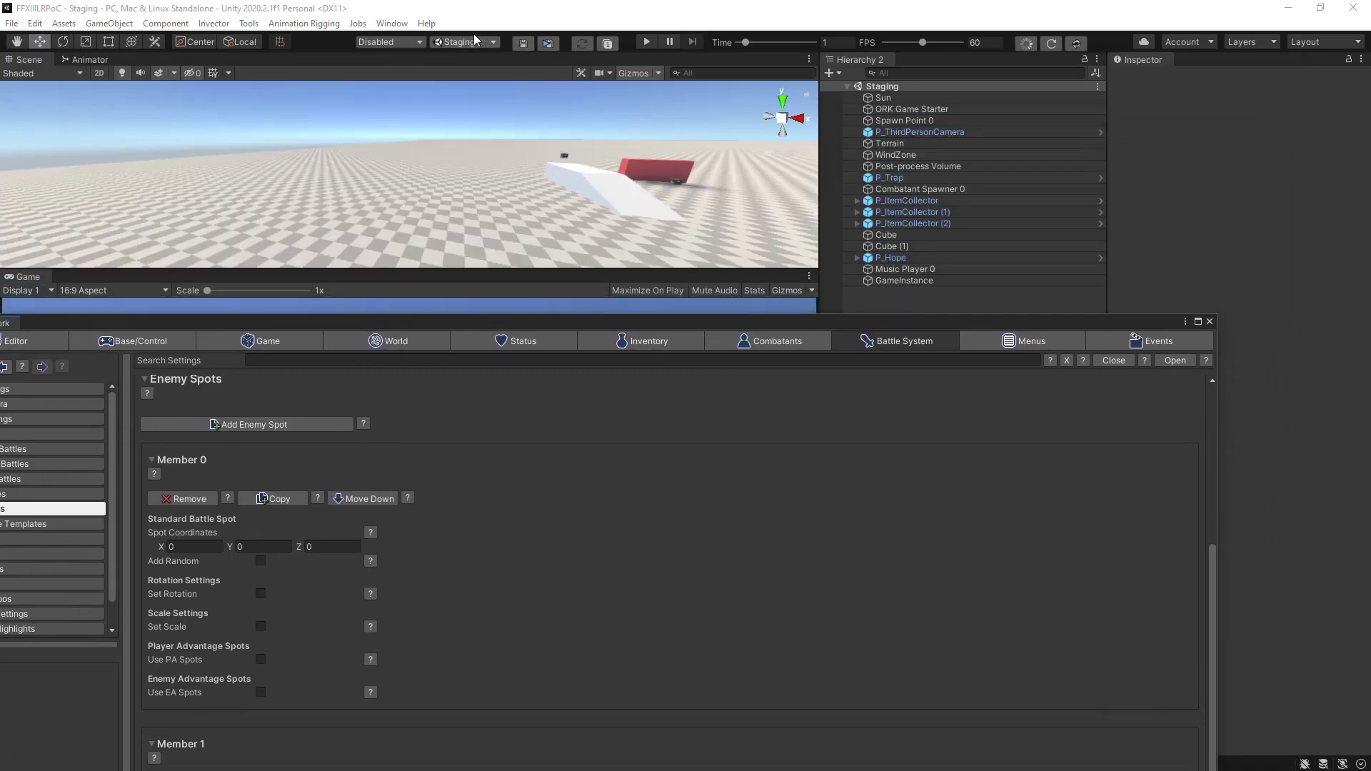
click(470, 41)
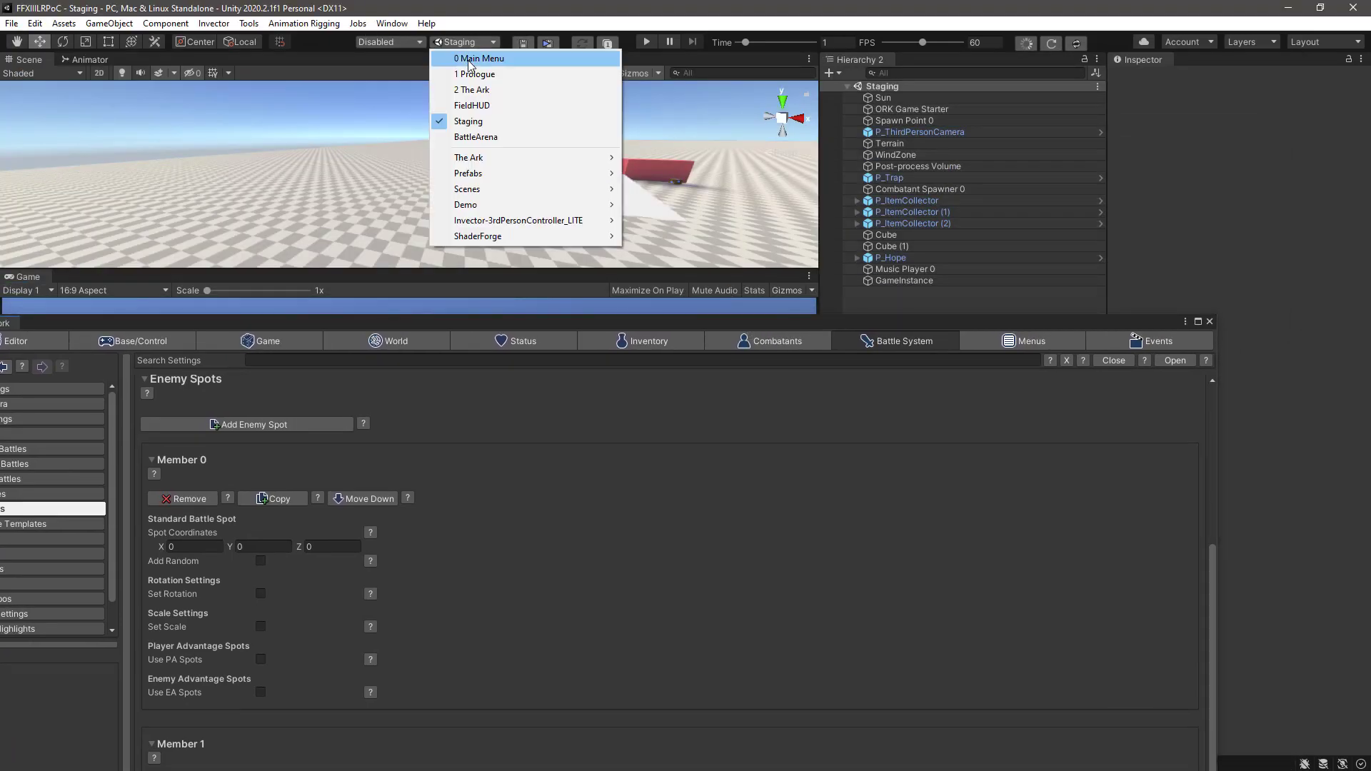
click(533, 139)
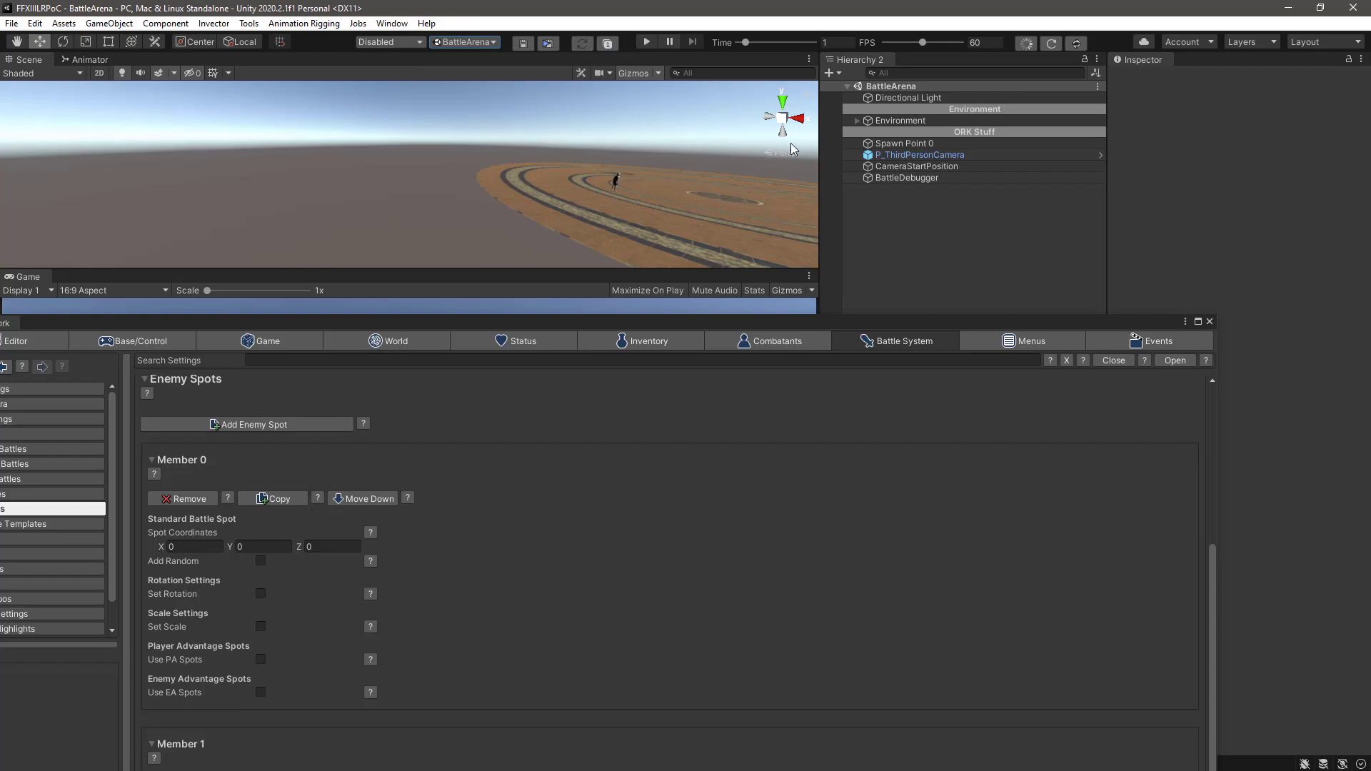
click(908, 143)
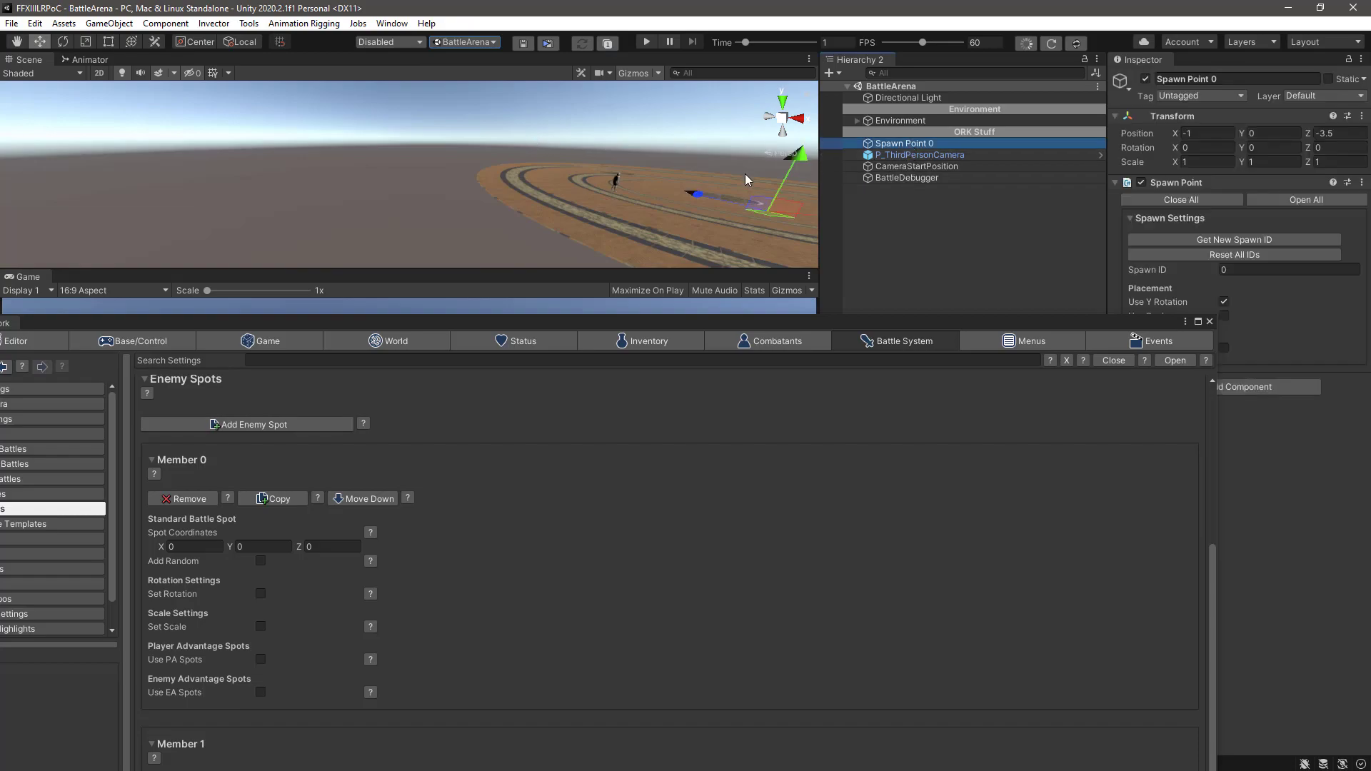
right_drag(697, 225, 368, 212)
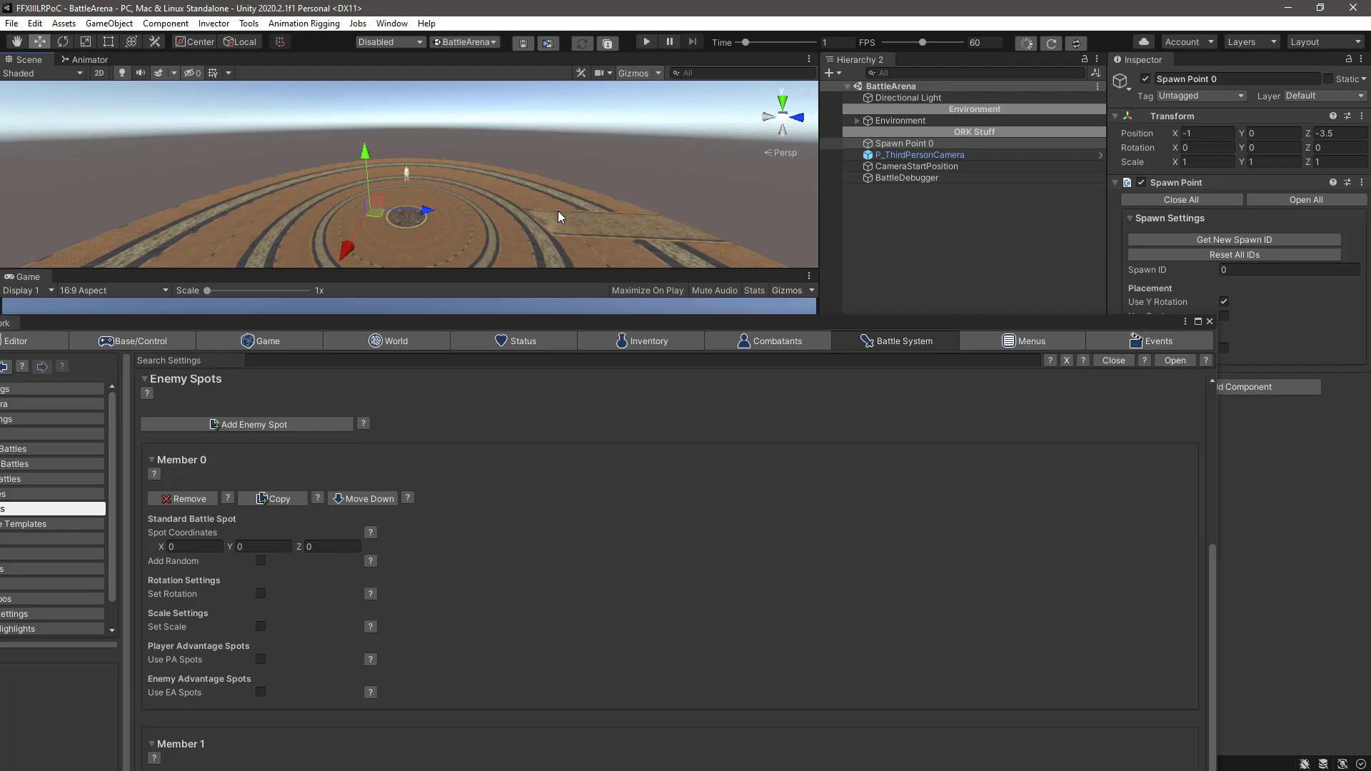
right_drag(527, 214, 526, 205)
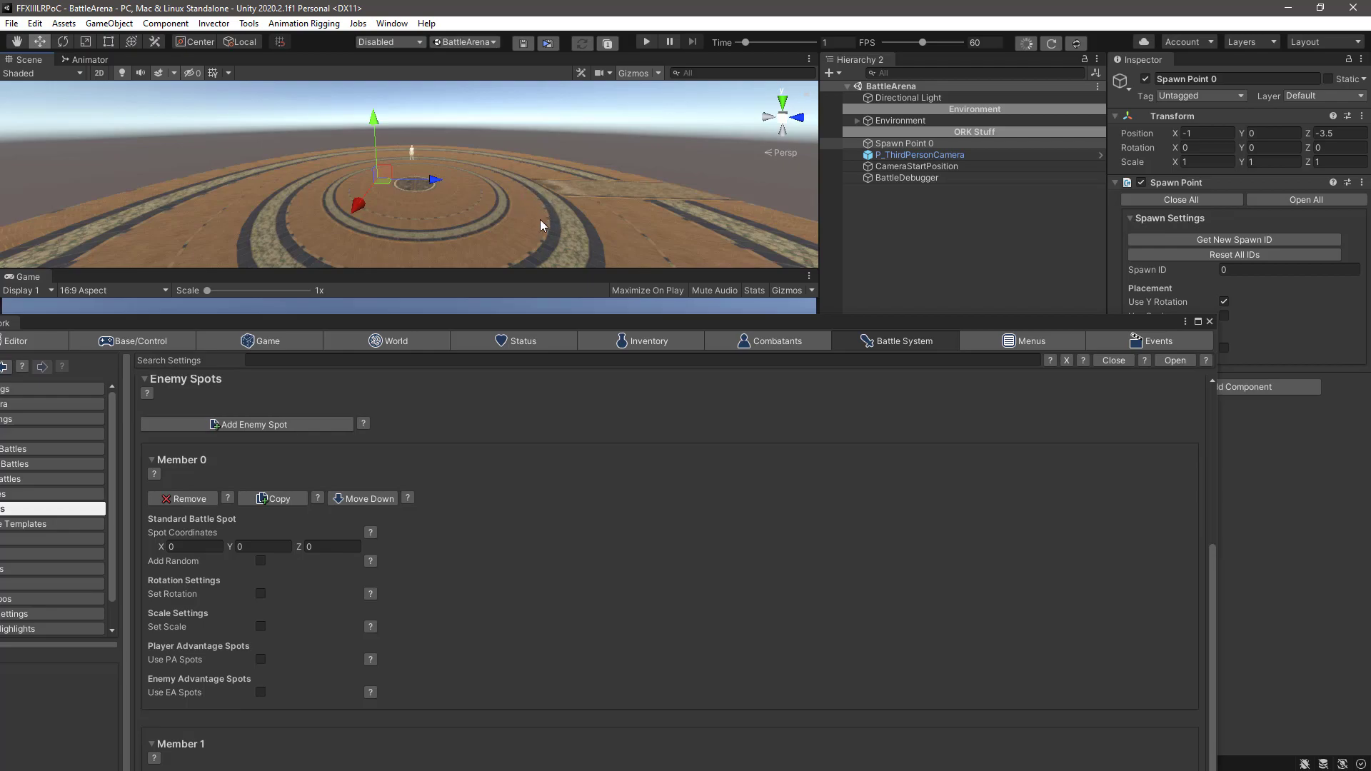
alt+drag(529, 218, 606, 202)
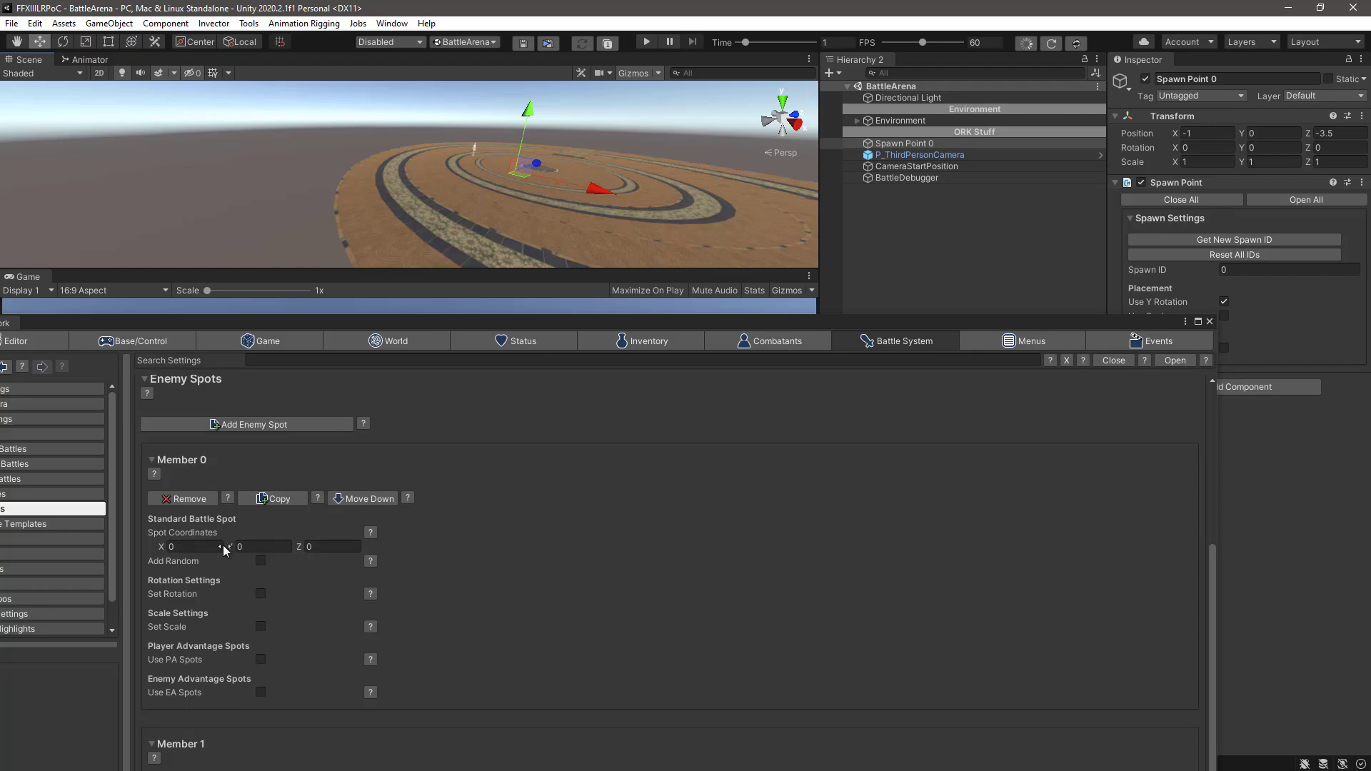
Set the X spot coordinate of the second enemy spot (Member 1) to 3 and save the settings.
alt+drag(584, 234, 457, 493)
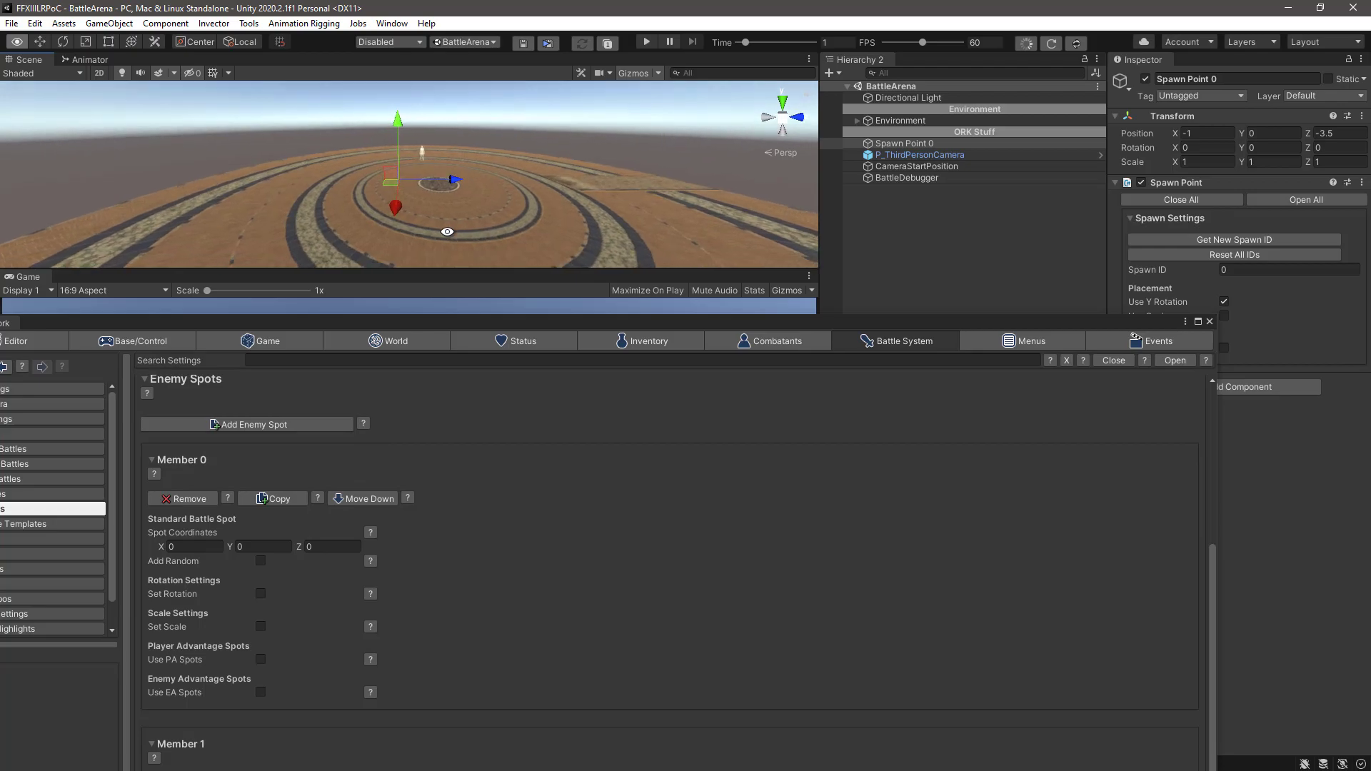
scroll(428, 564, down, 5)
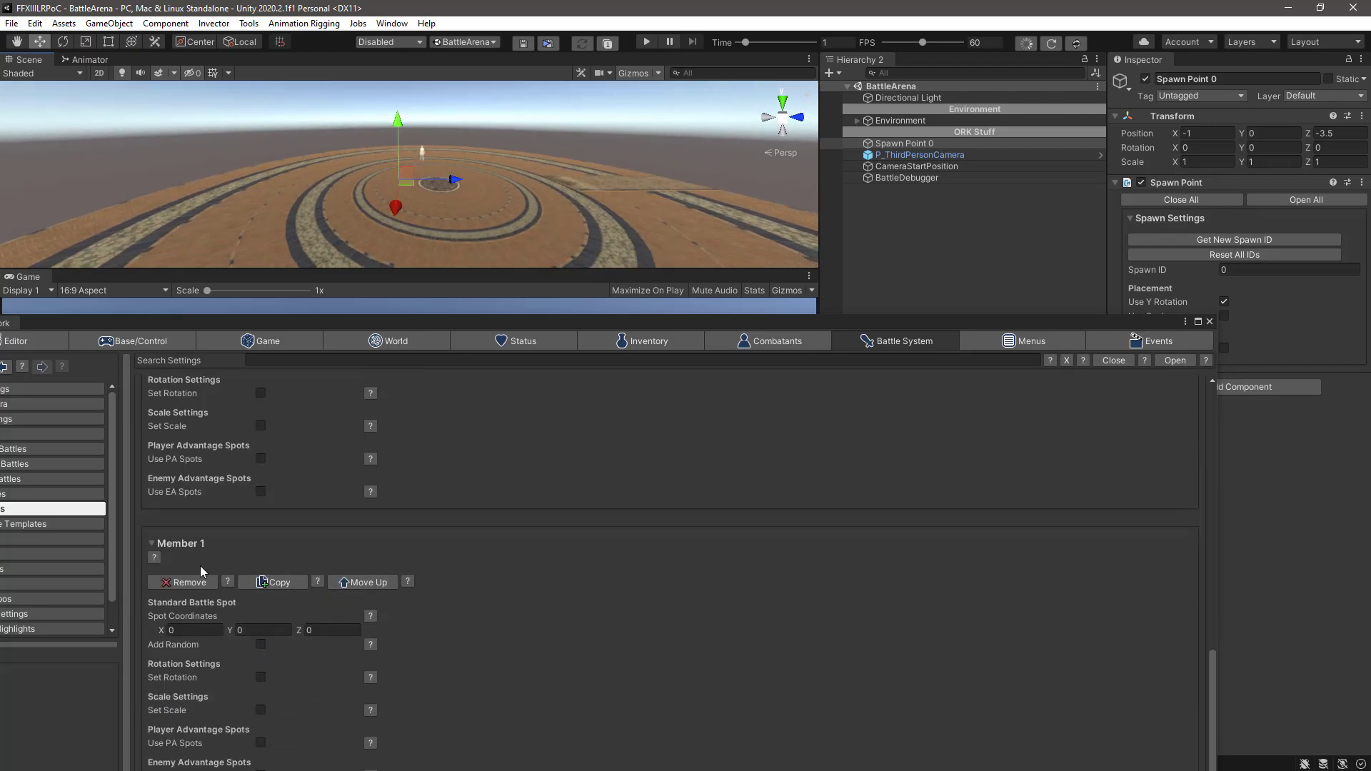
click(243, 628)
click(192, 633)
double_click(190, 632)
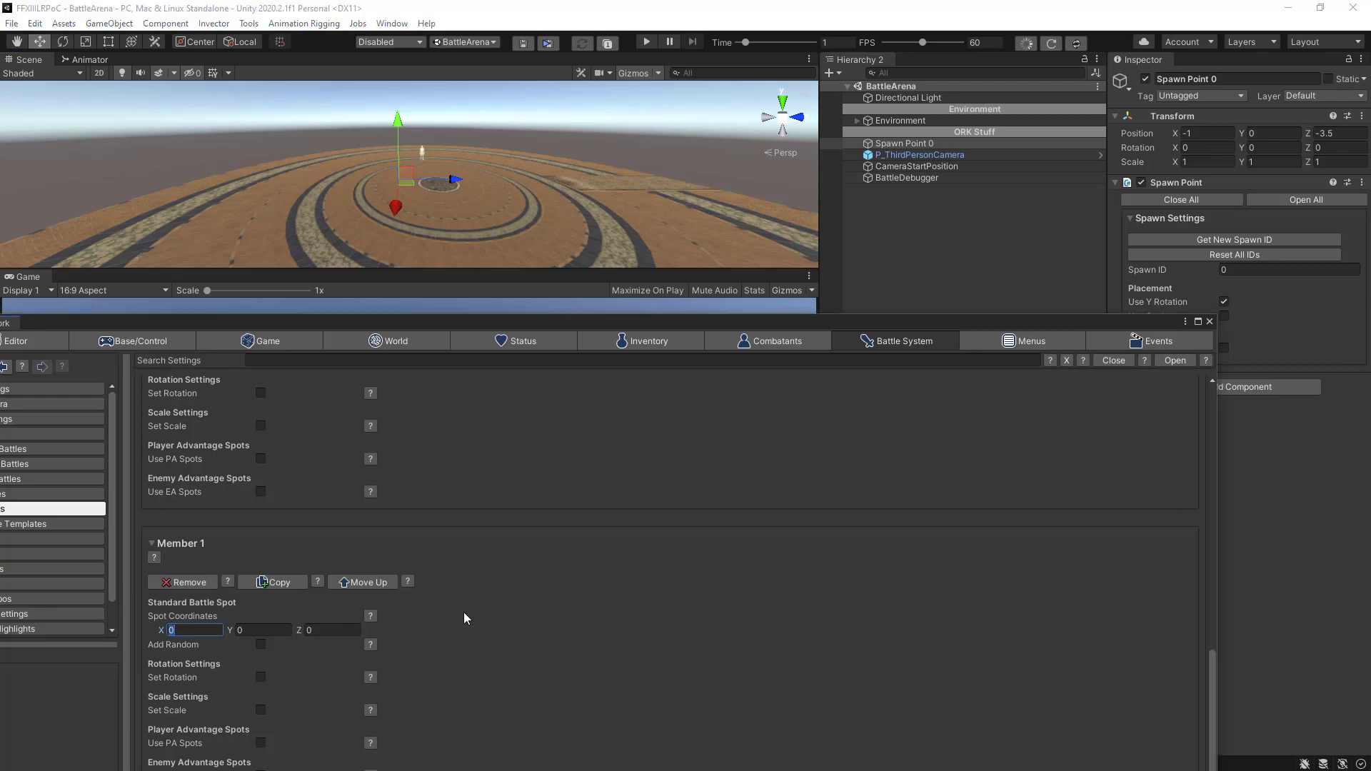
text(3)
key(Tab)
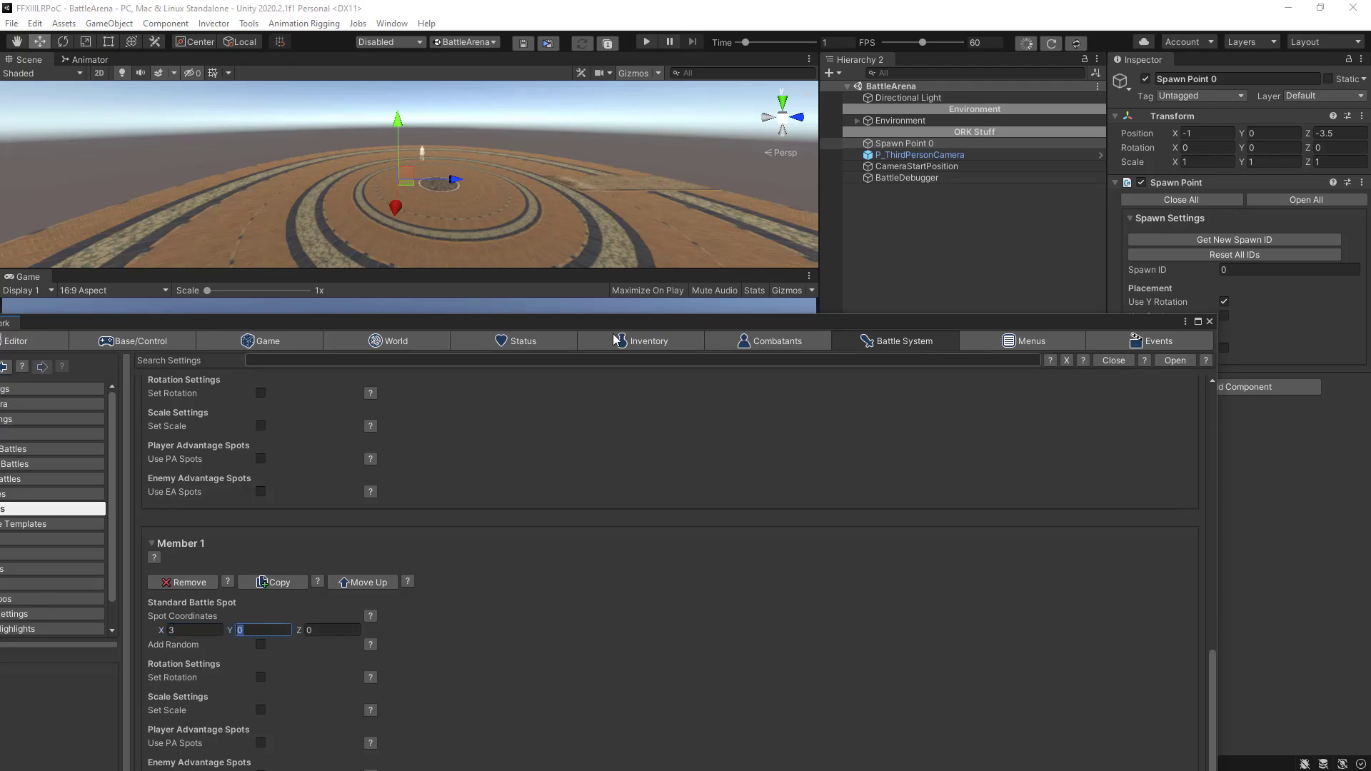
drag(634, 314, 702, 36)
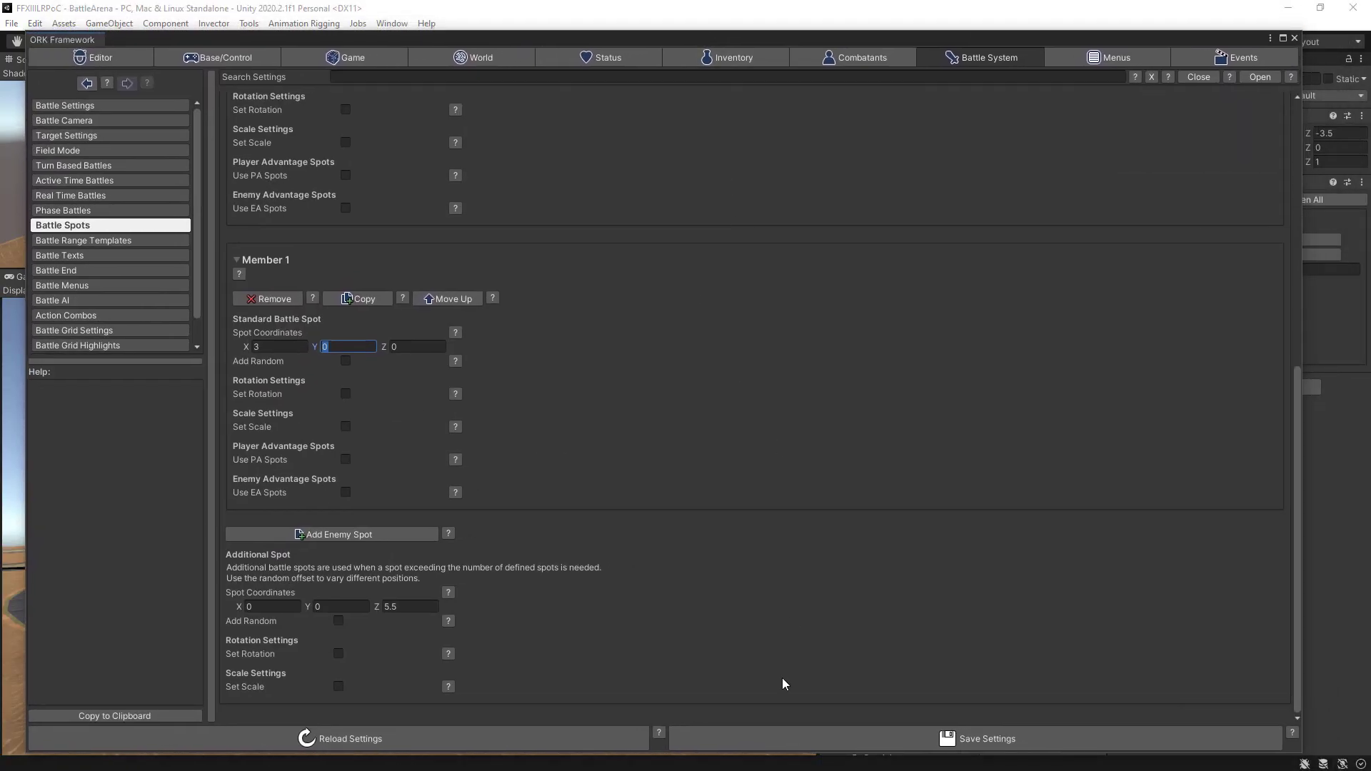
click(760, 735)
click(760, 734)
Set the Z spot coordinate of both enemy spots to 5, save the settings and close the ORK Framework window.
scroll(807, 391, up, 4)
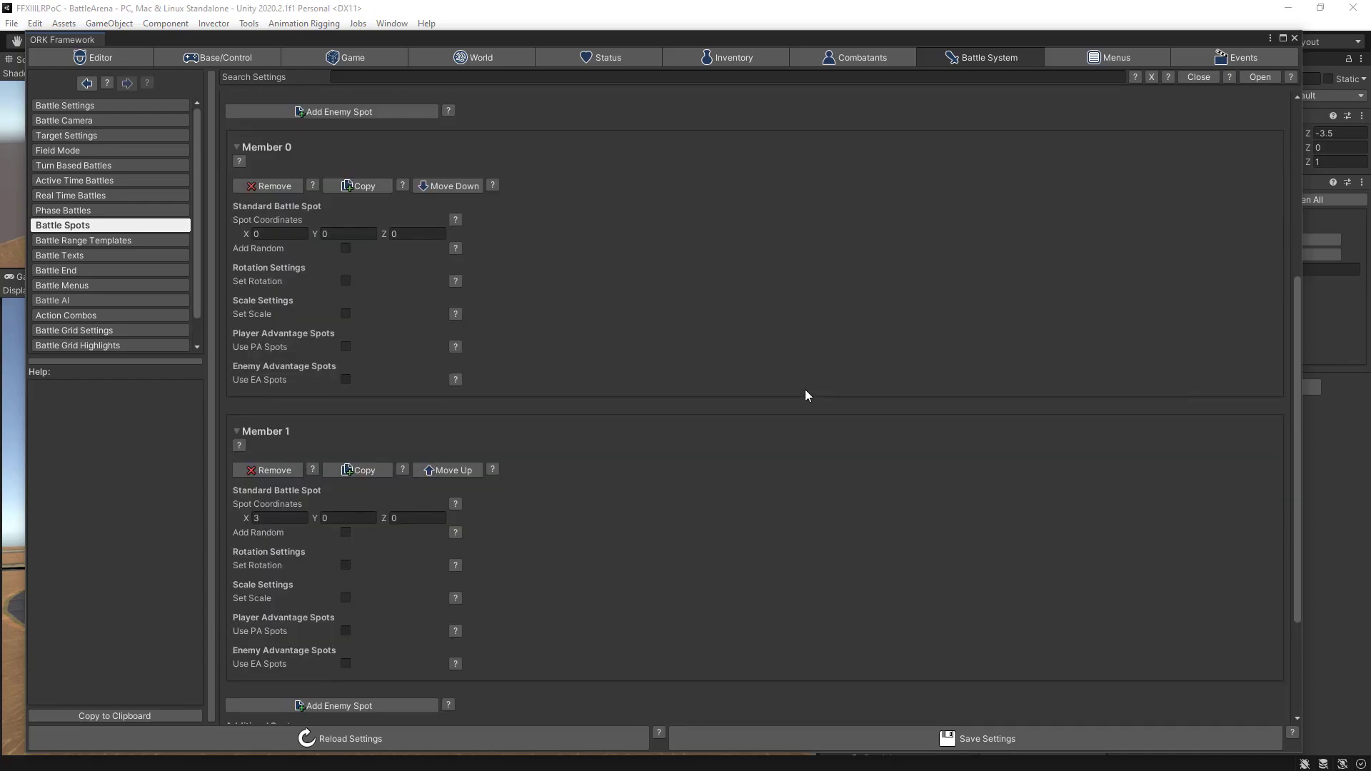
click(402, 234)
click(418, 518)
text(5)
drag(679, 37, 664, 330)
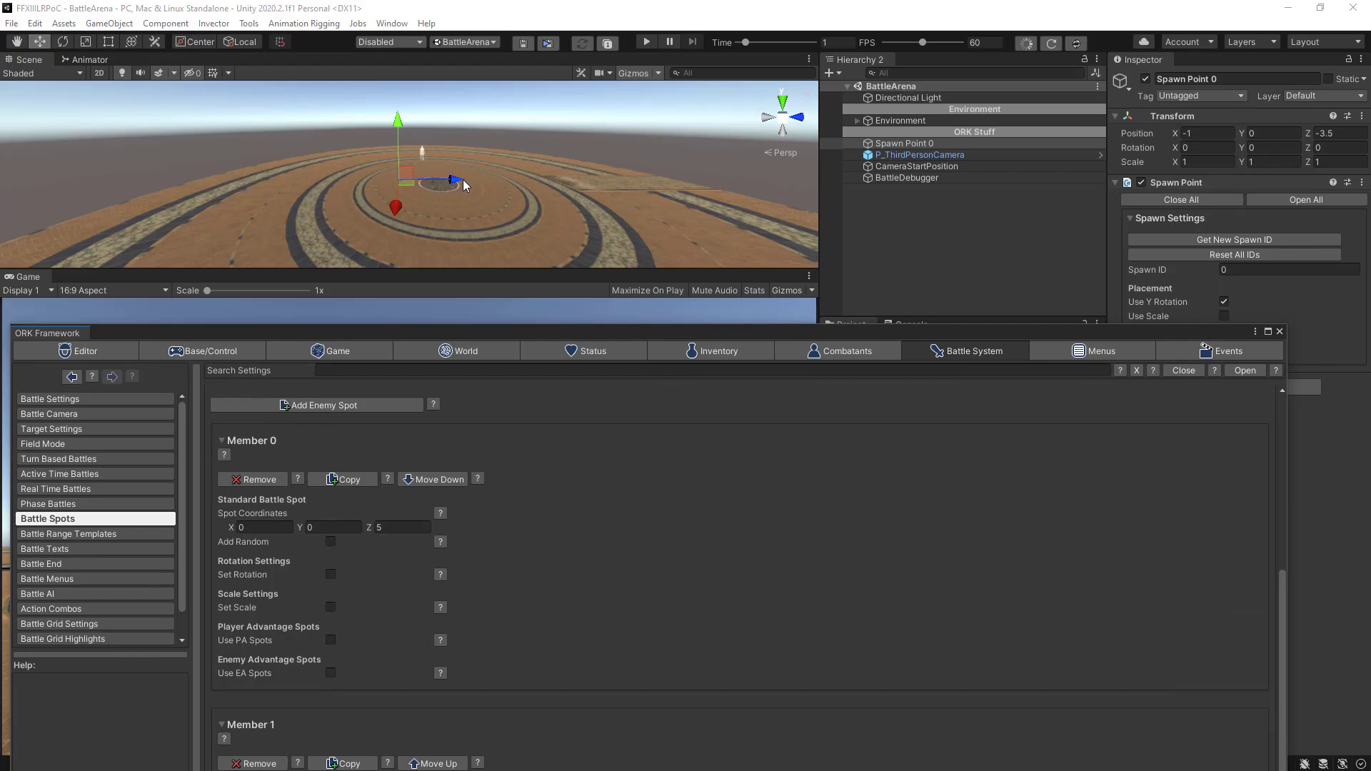
drag(620, 330, 642, 36)
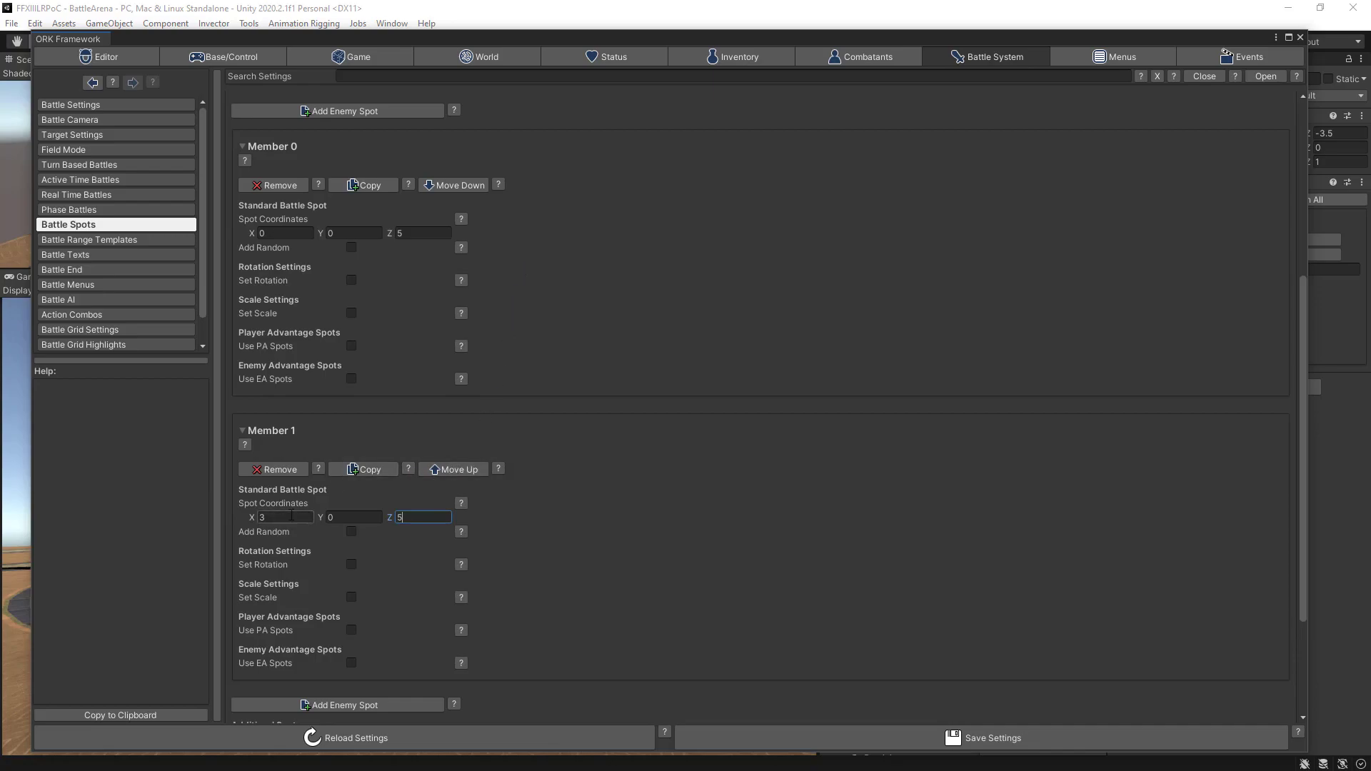
click(838, 735)
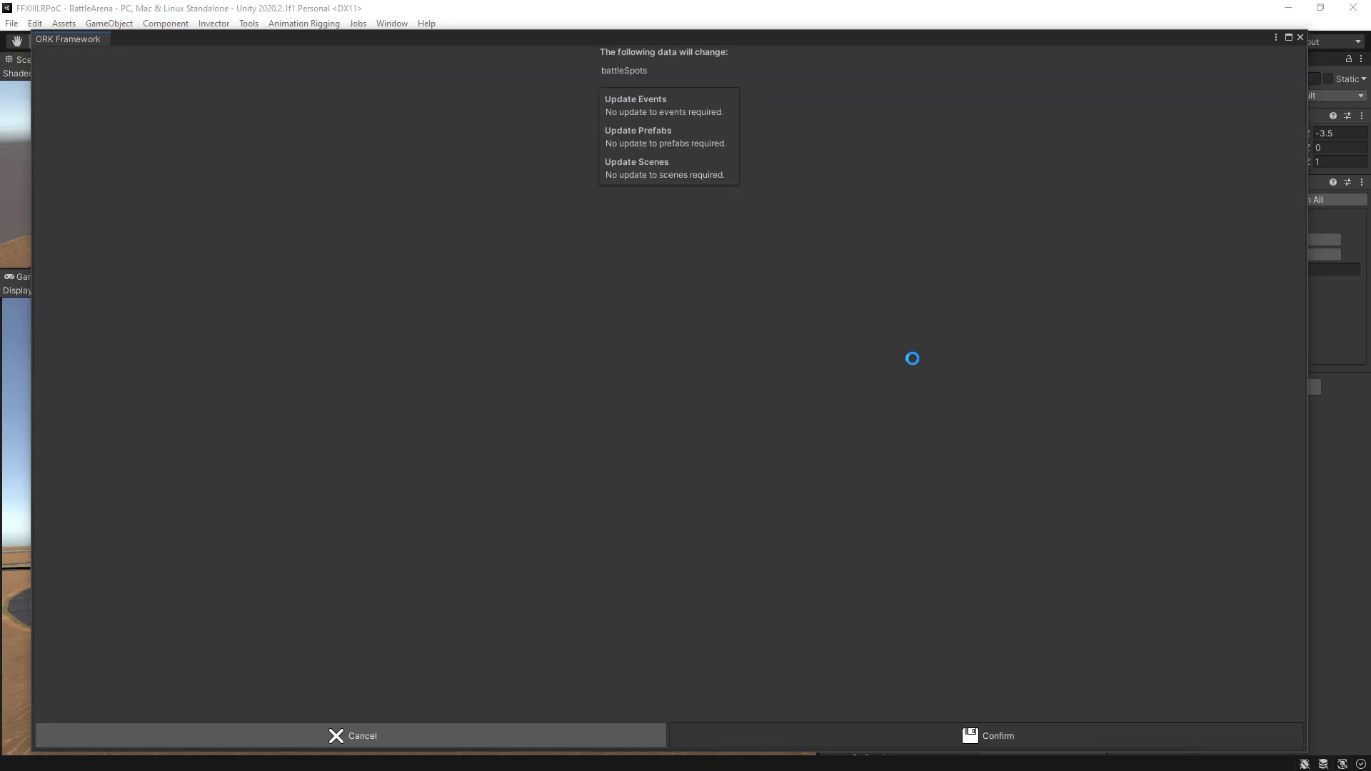
click(1301, 37)
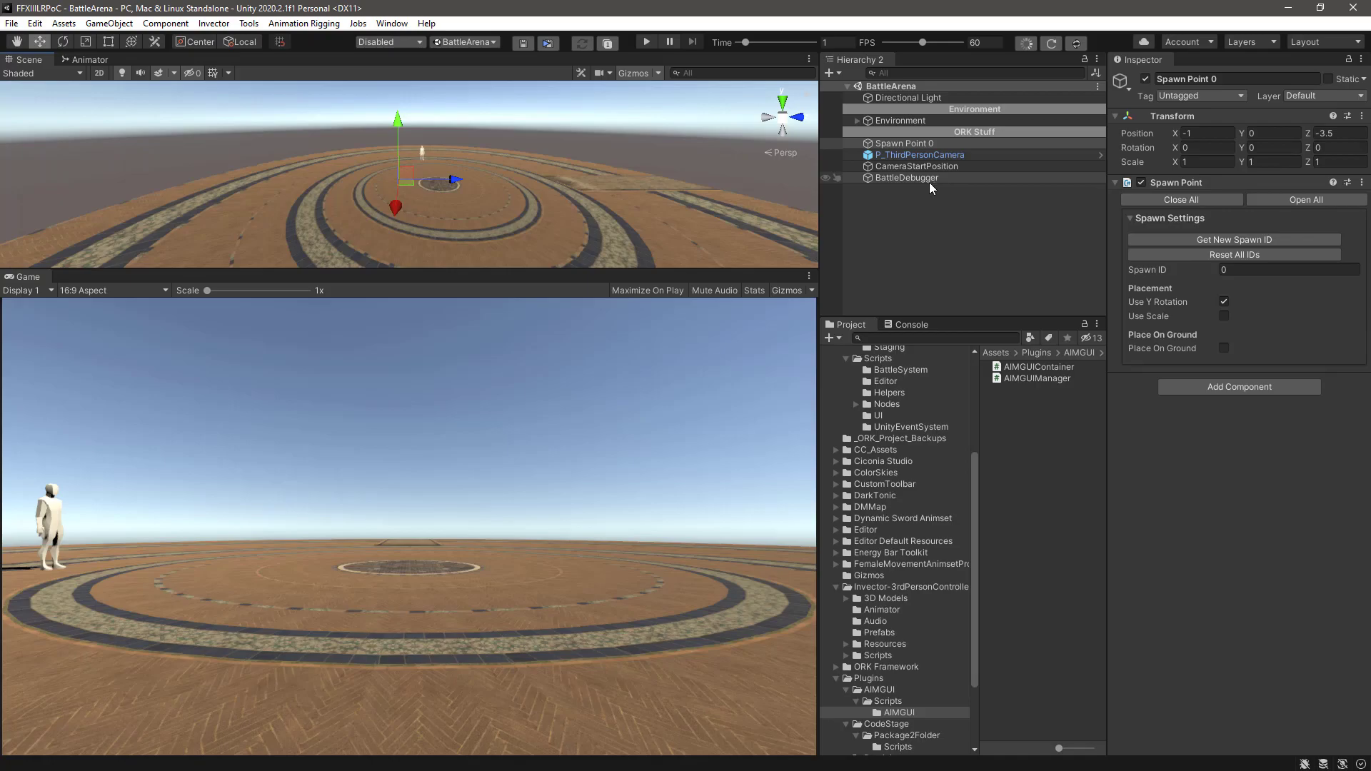
Load the Staging scene and open the P_Chomper prefab from the Enemies prefab folder for editing.
click(473, 41)
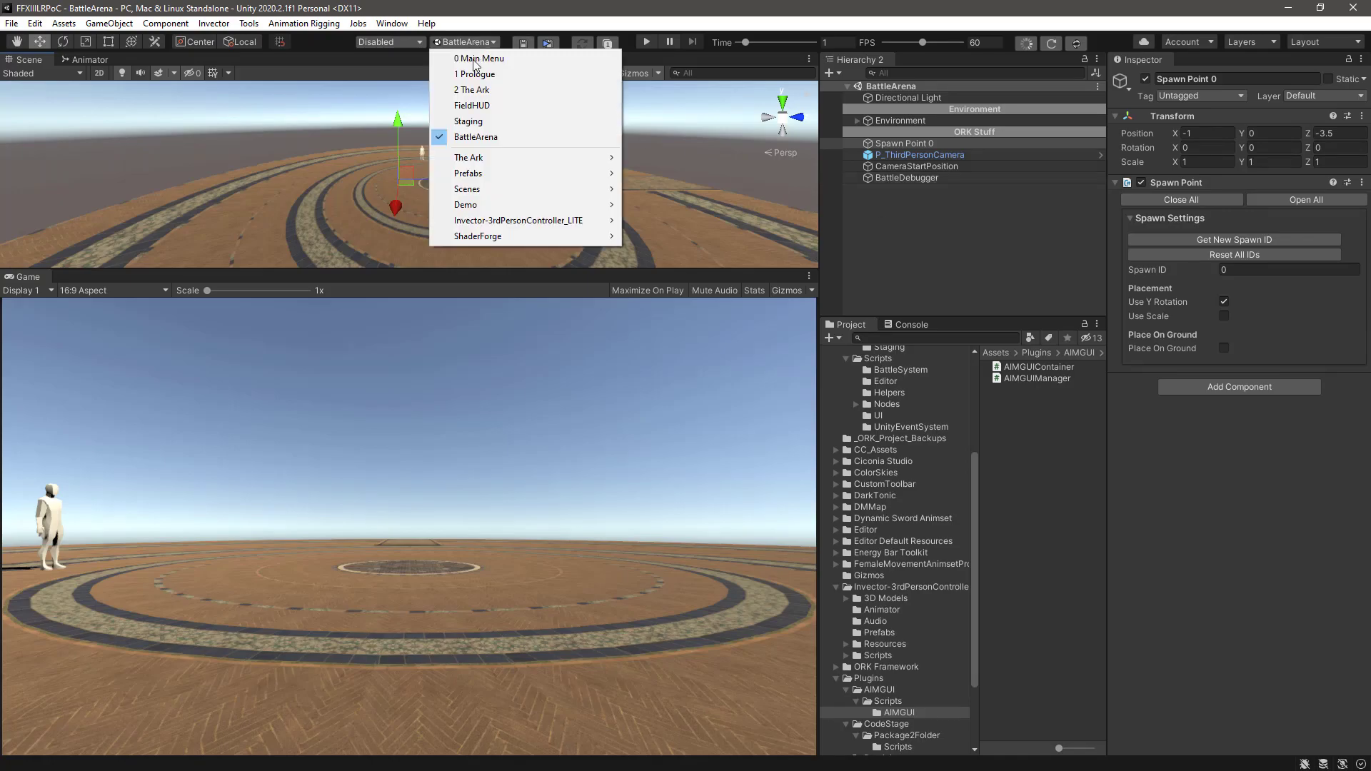
click(708, 136)
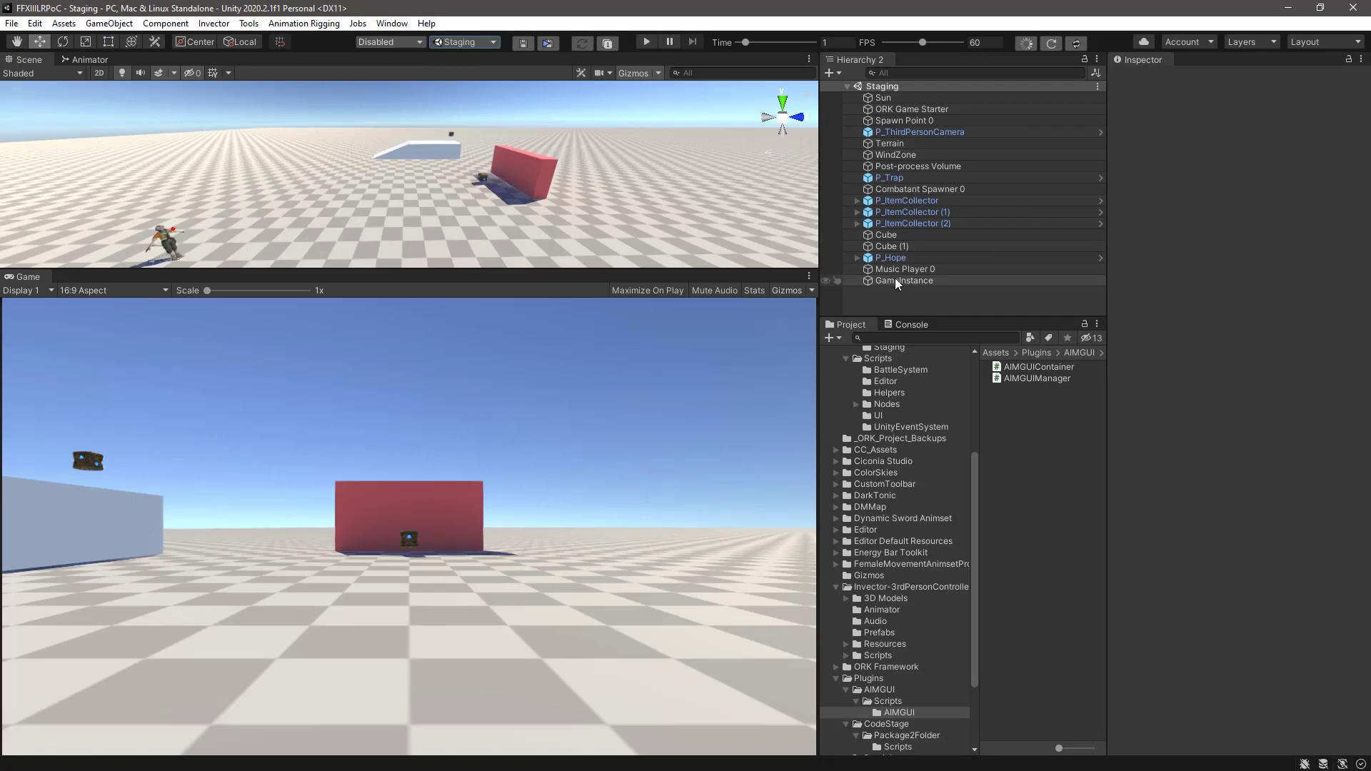
scroll(920, 517, up, 5)
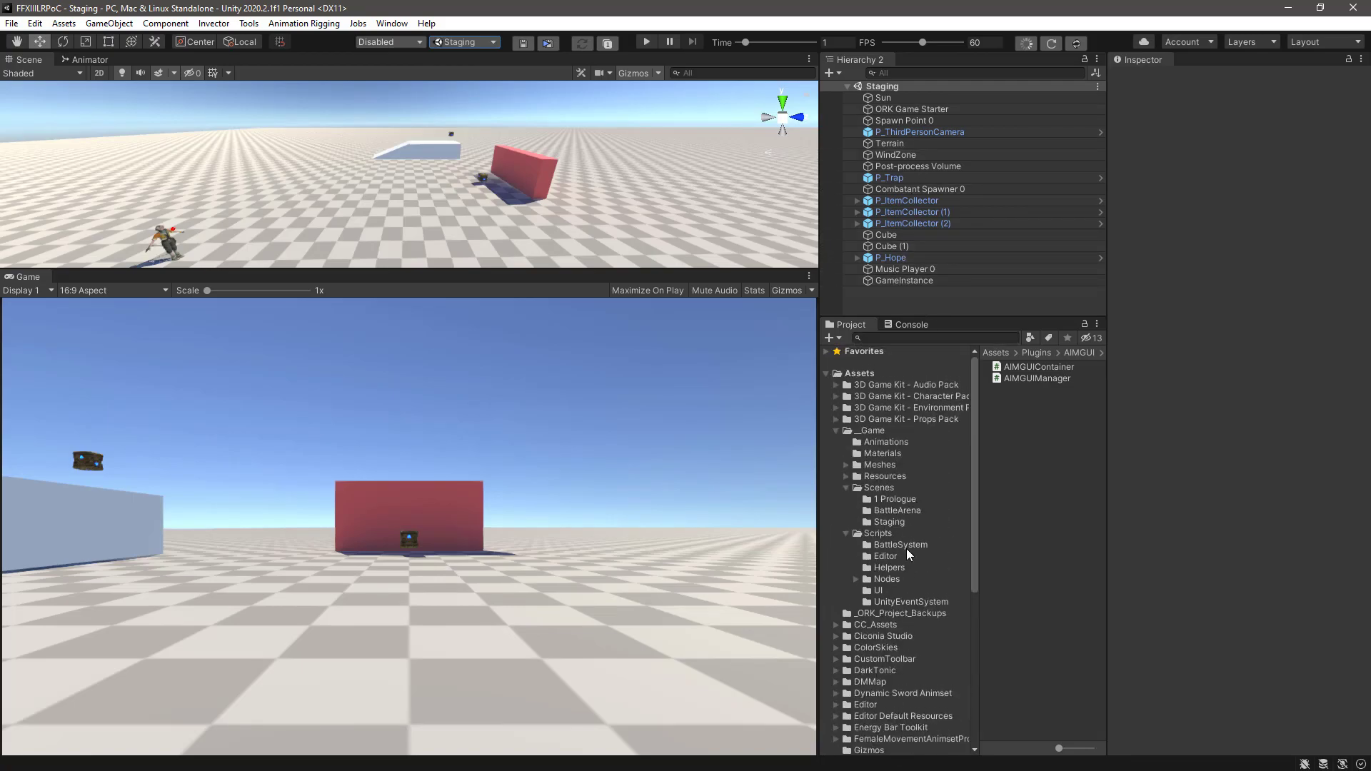
click(847, 475)
scroll(923, 520, down, 3)
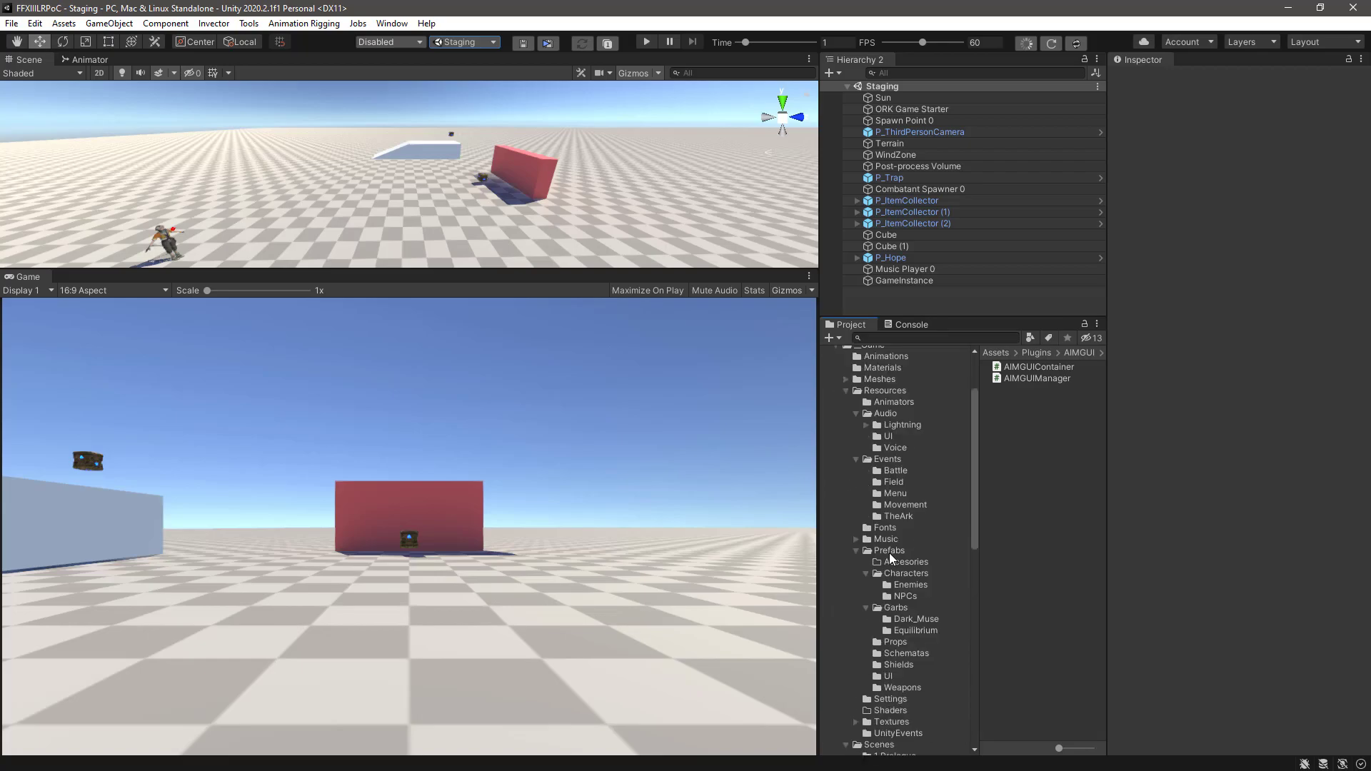
click(903, 585)
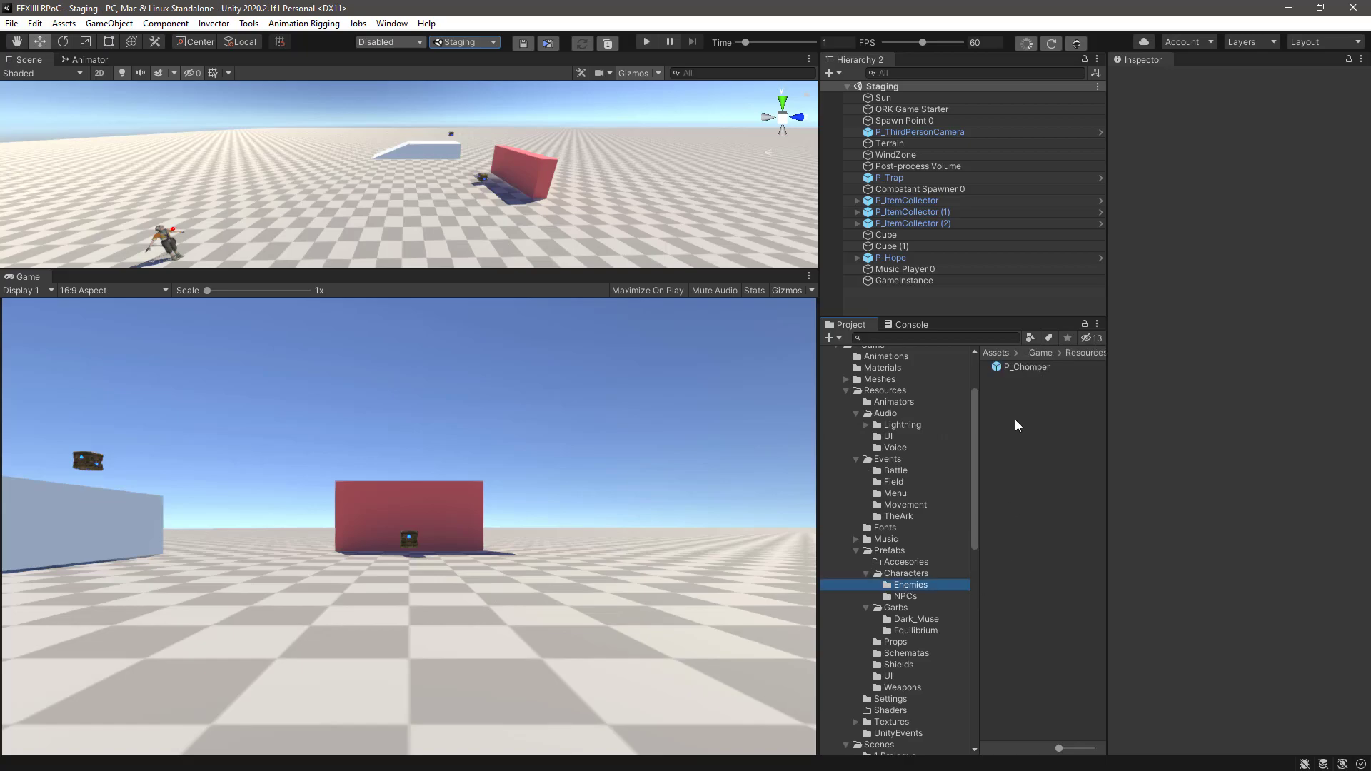
click(1026, 367)
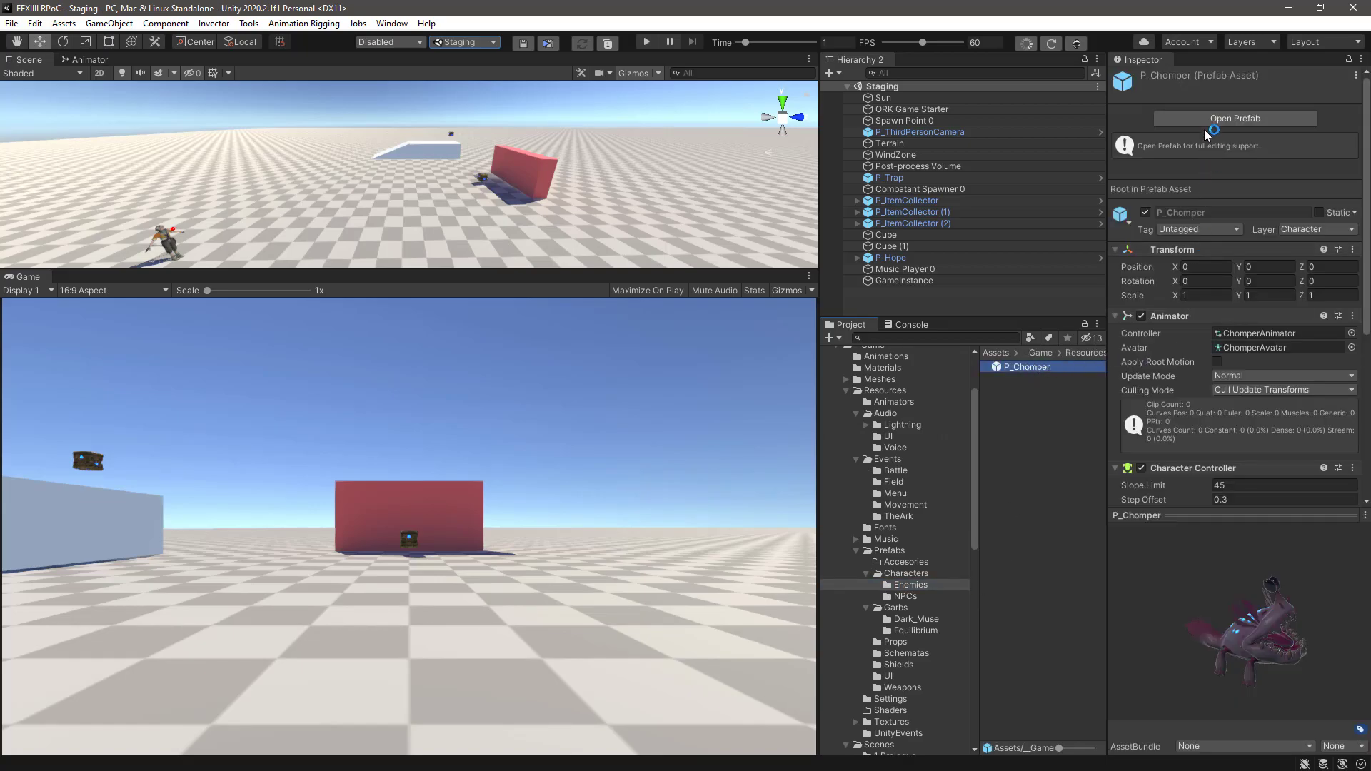
click(1206, 118)
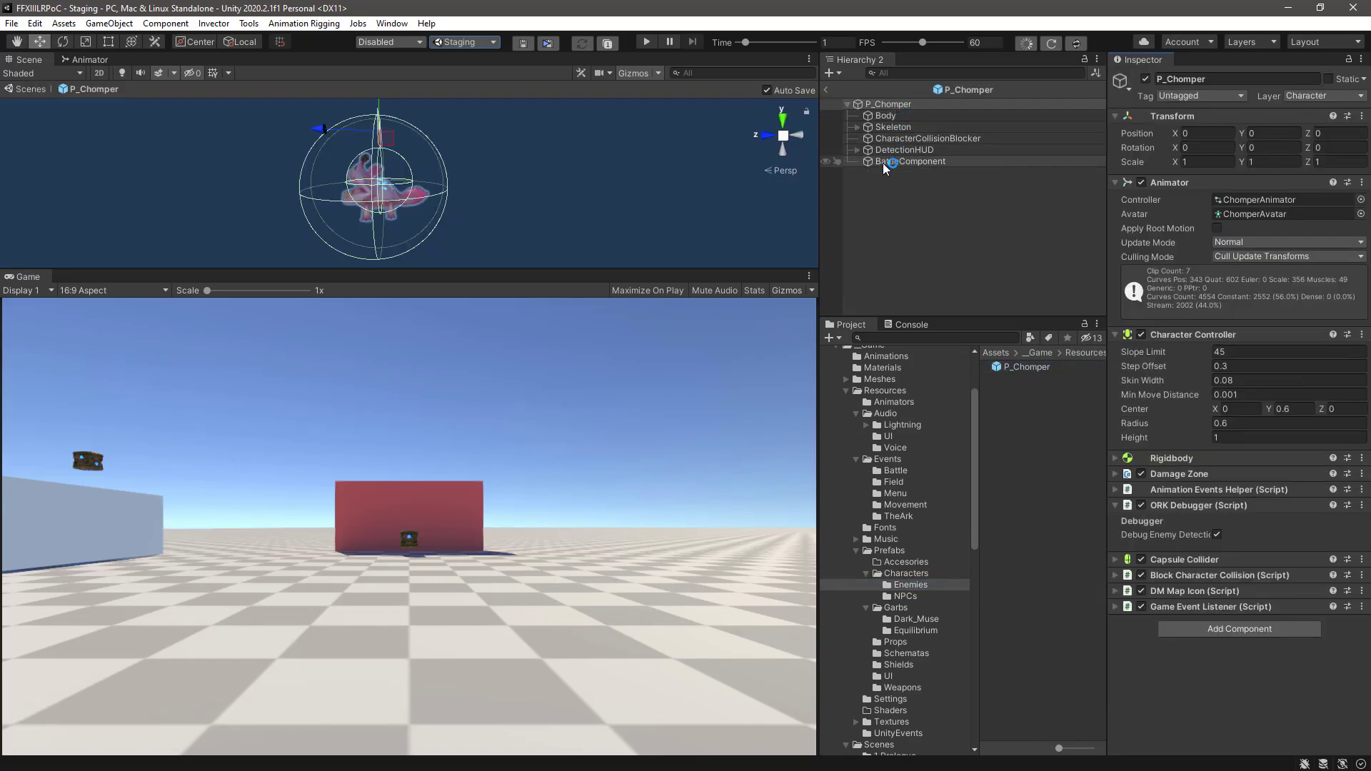
In the prefab's BattleComponent, make the Enemies faction entry use the ChomperGroup combatant group and leave prefab editing.
click(884, 163)
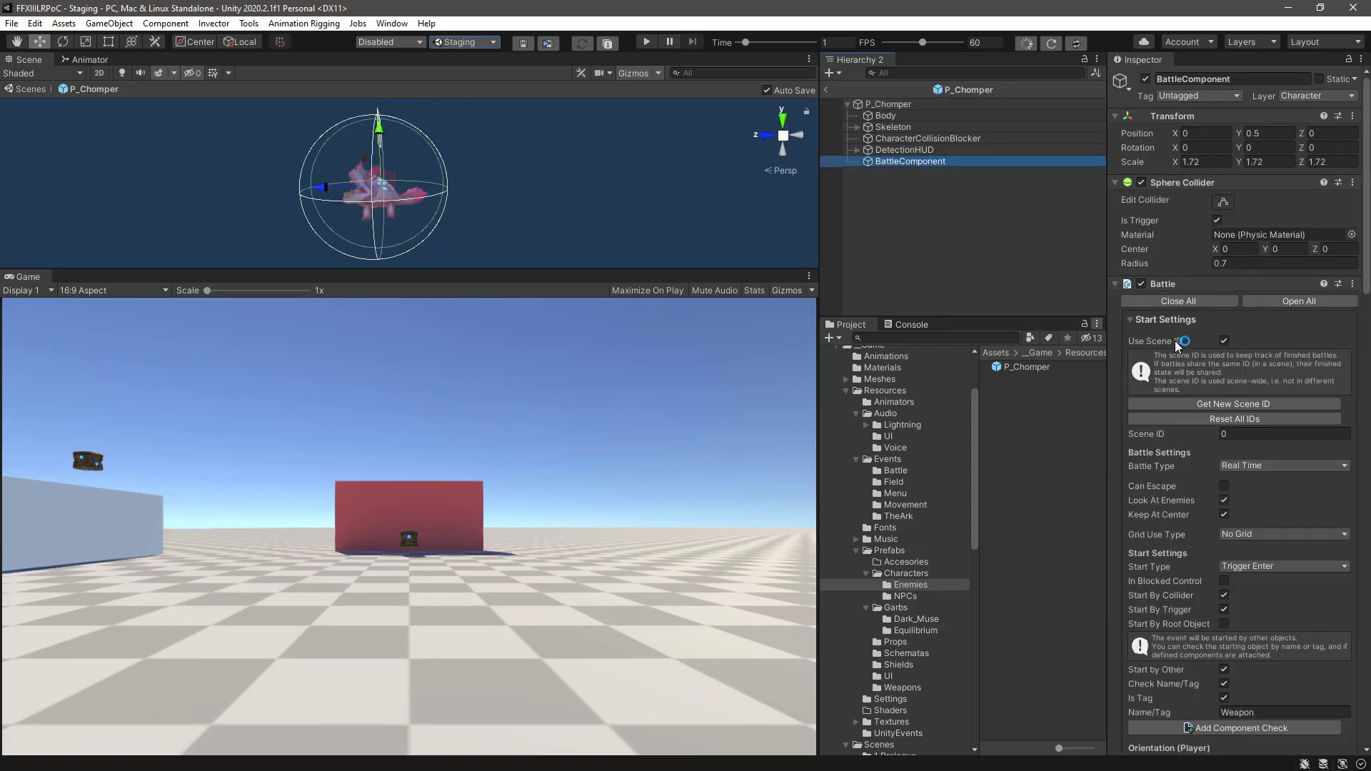
scroll(1205, 344, down, 9)
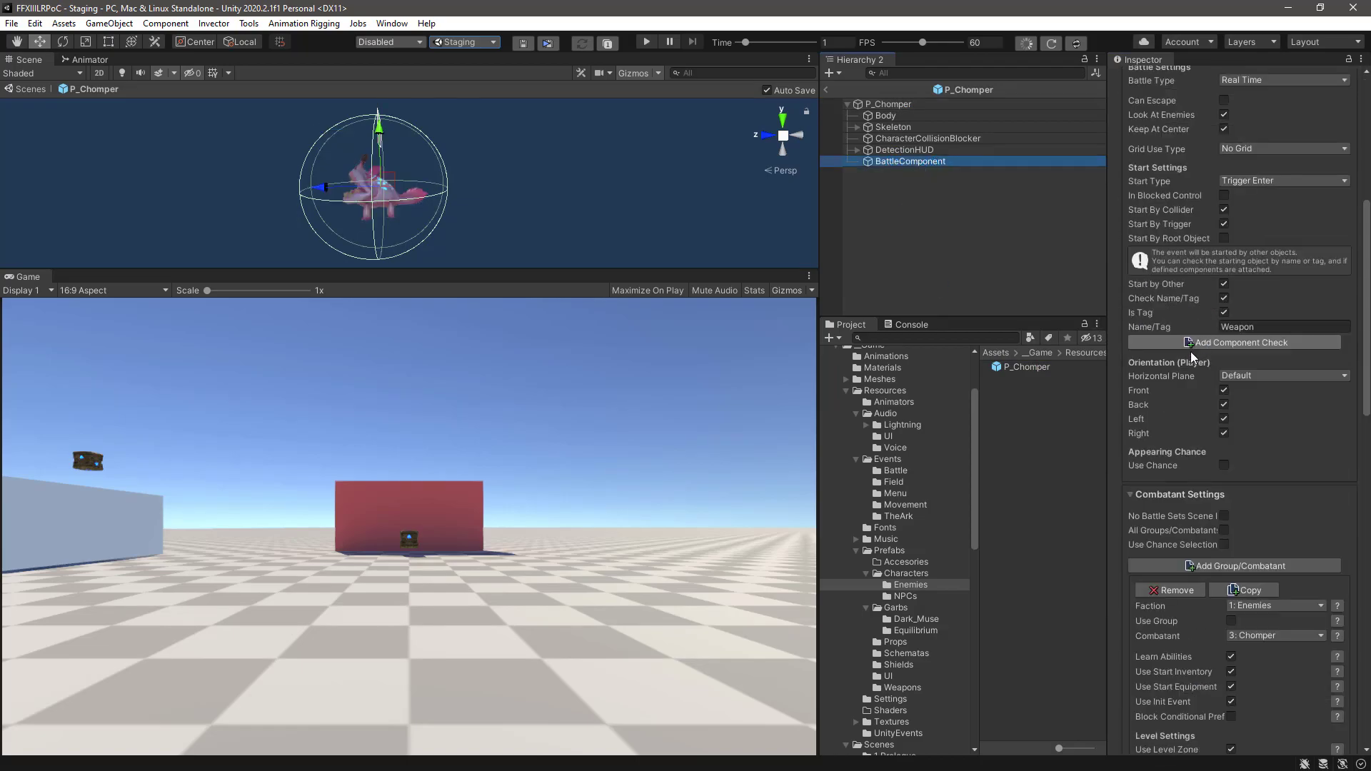
scroll(1235, 380, down, 9)
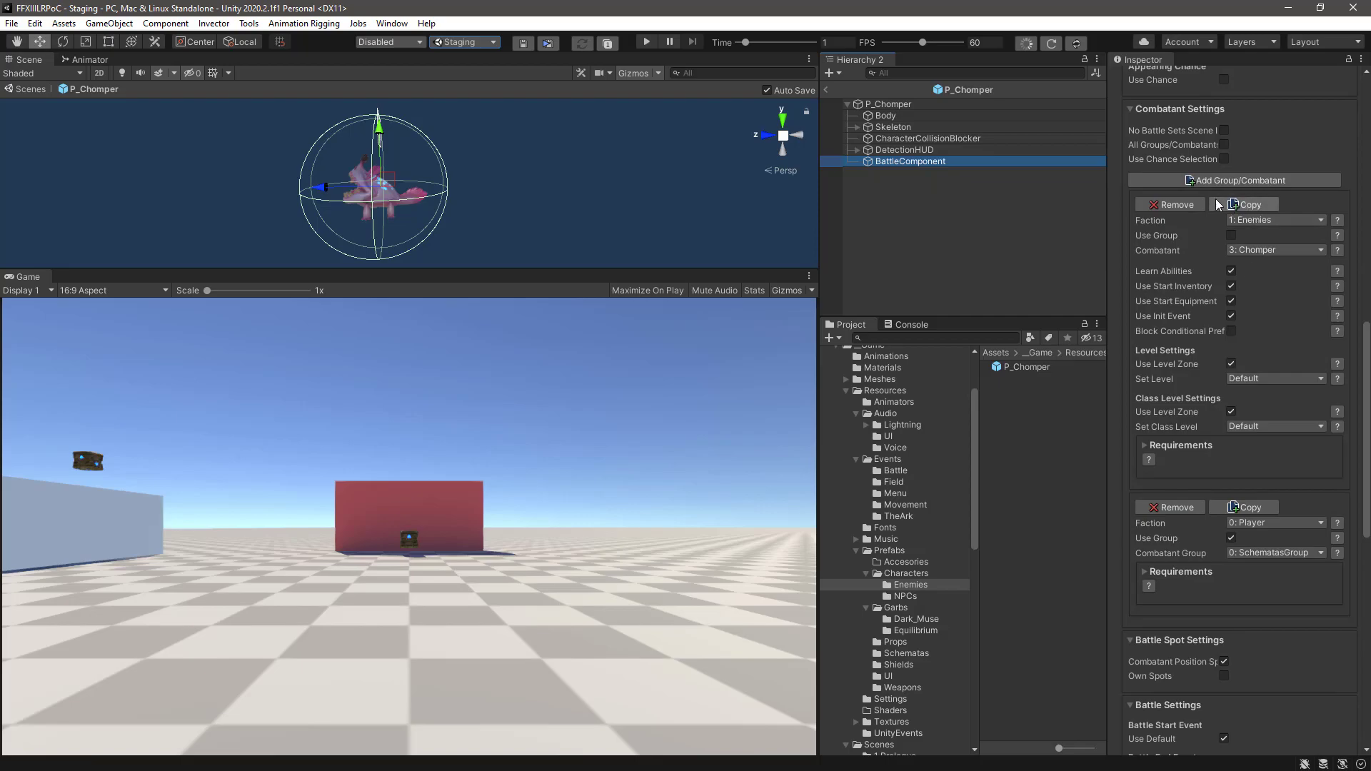
scroll(1193, 195, up, 3)
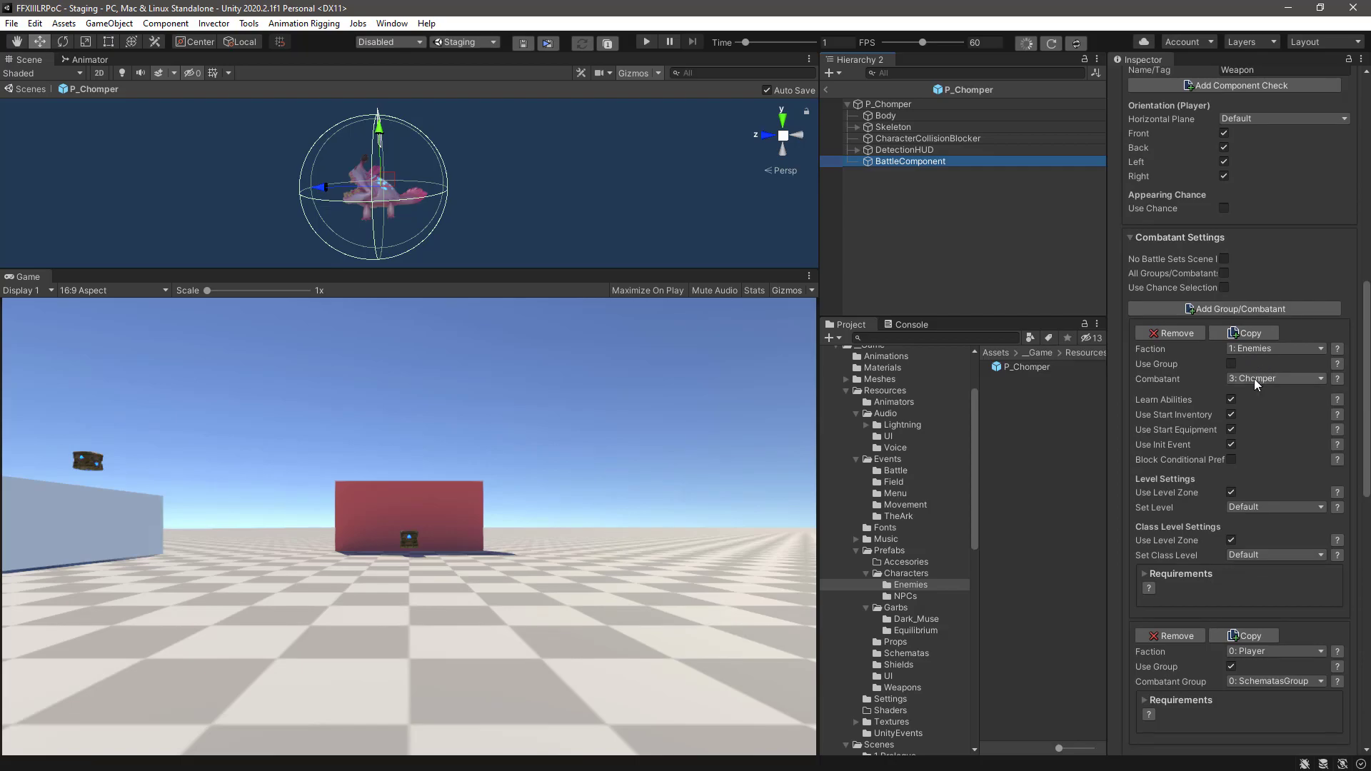
click(1231, 362)
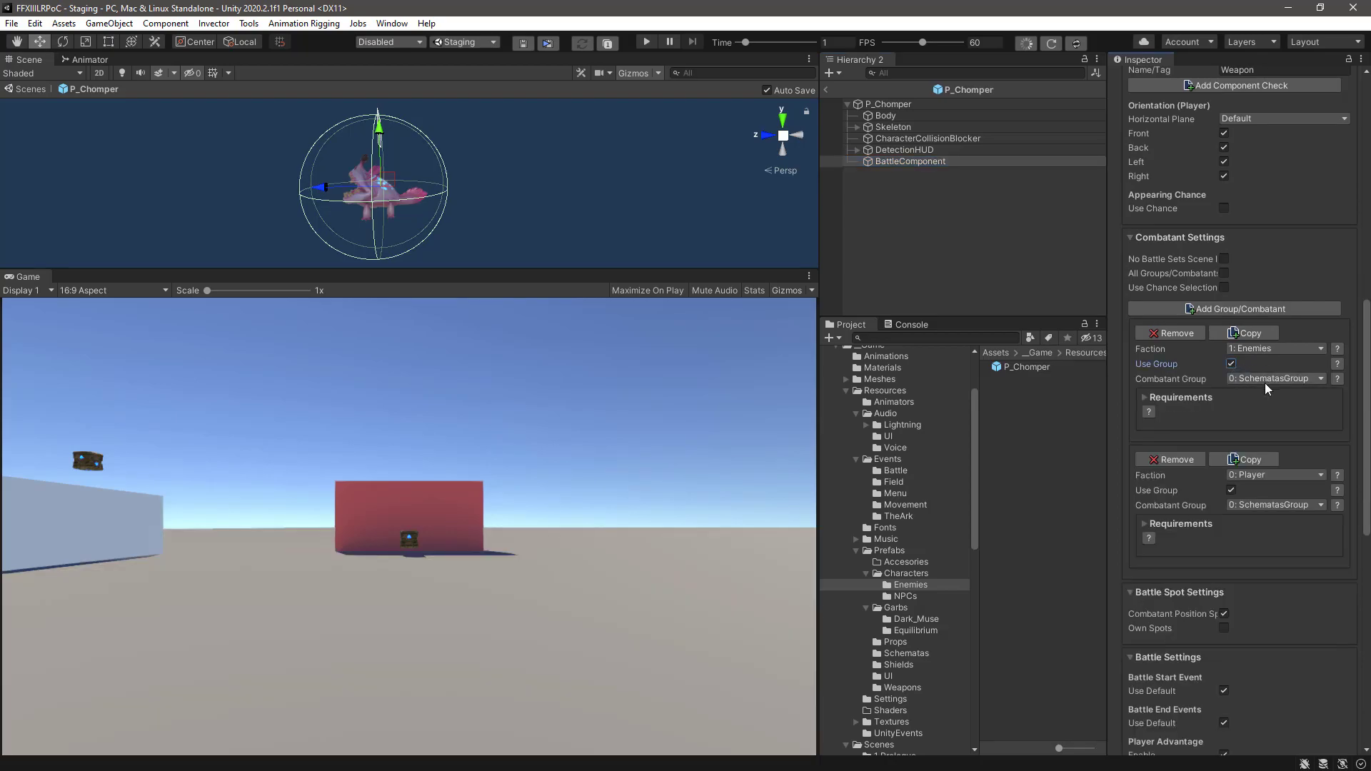
click(1264, 378)
click(1263, 410)
click(826, 90)
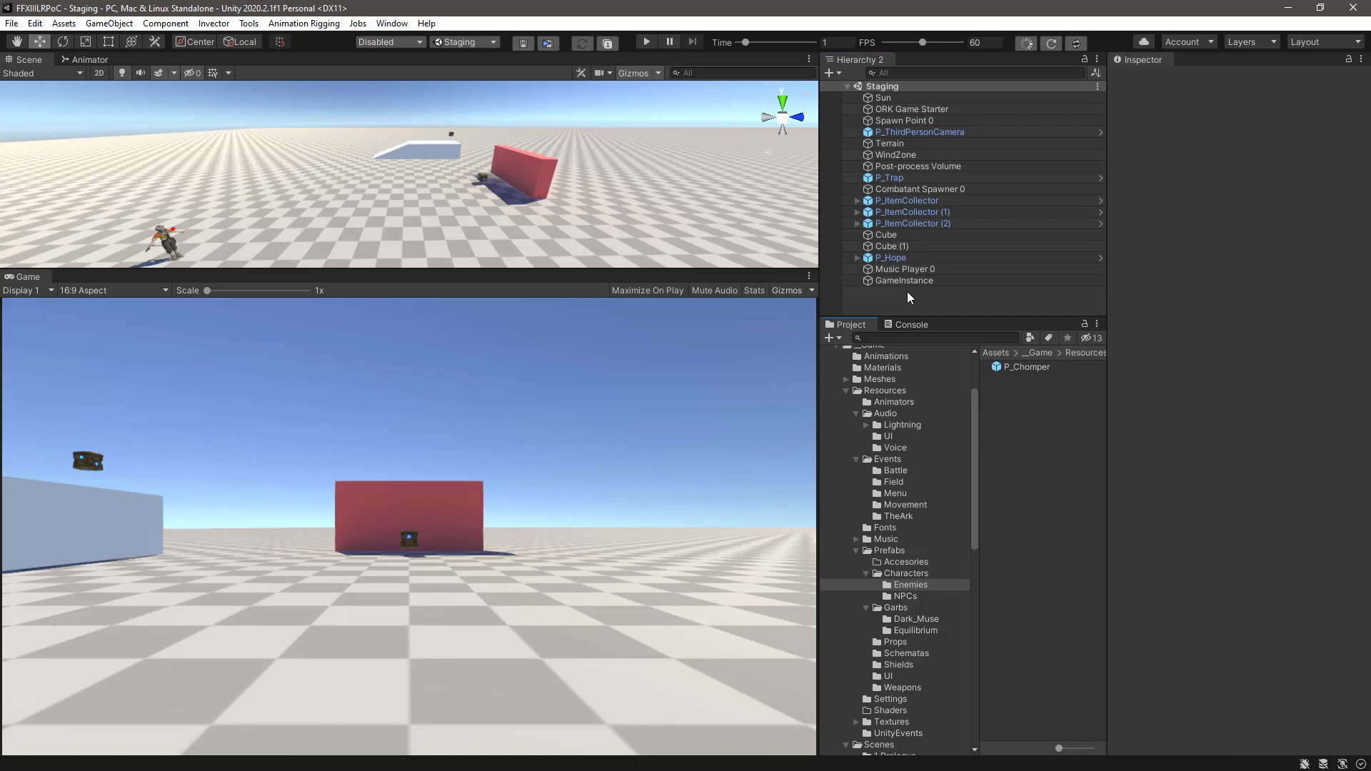
Play-test the Staging scene through to the Chomper battle, pause it and list the BattleArena objects.
key(ctrl+p)
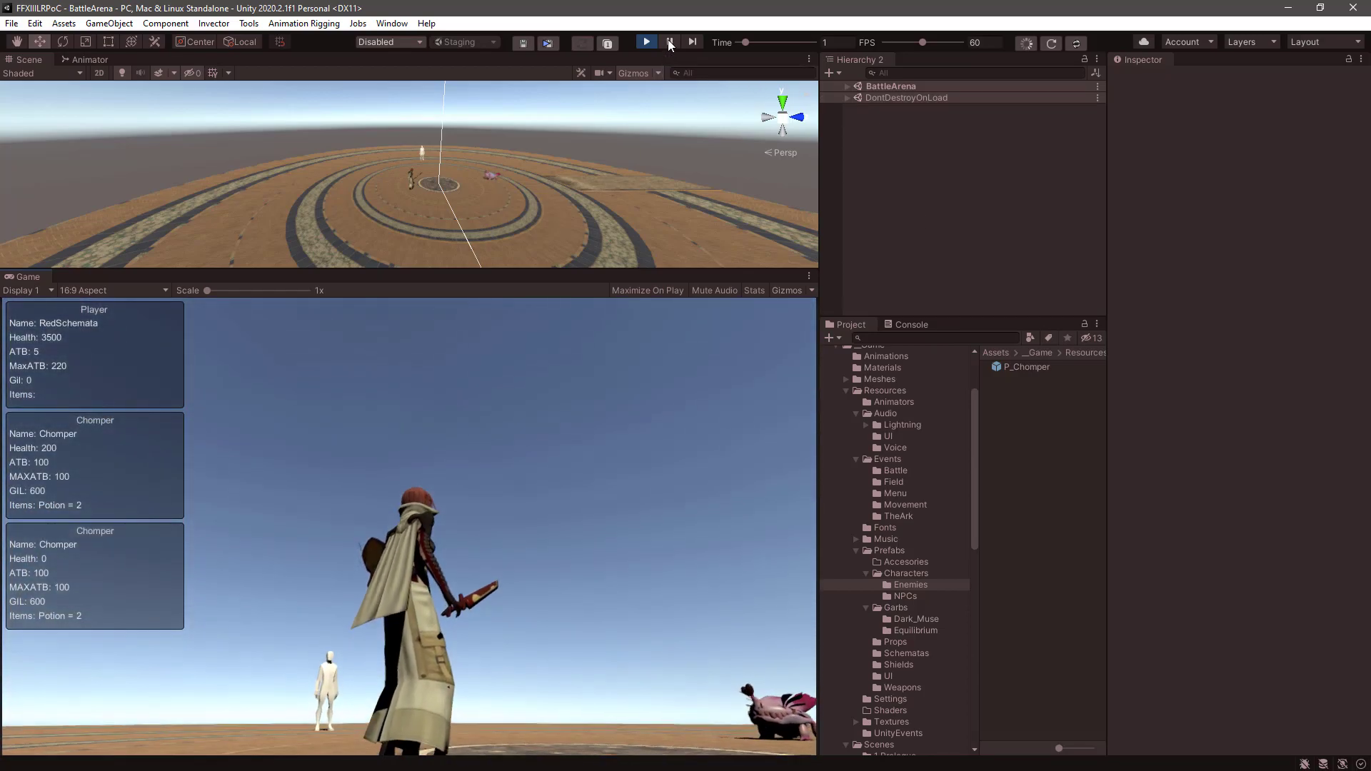
click(670, 42)
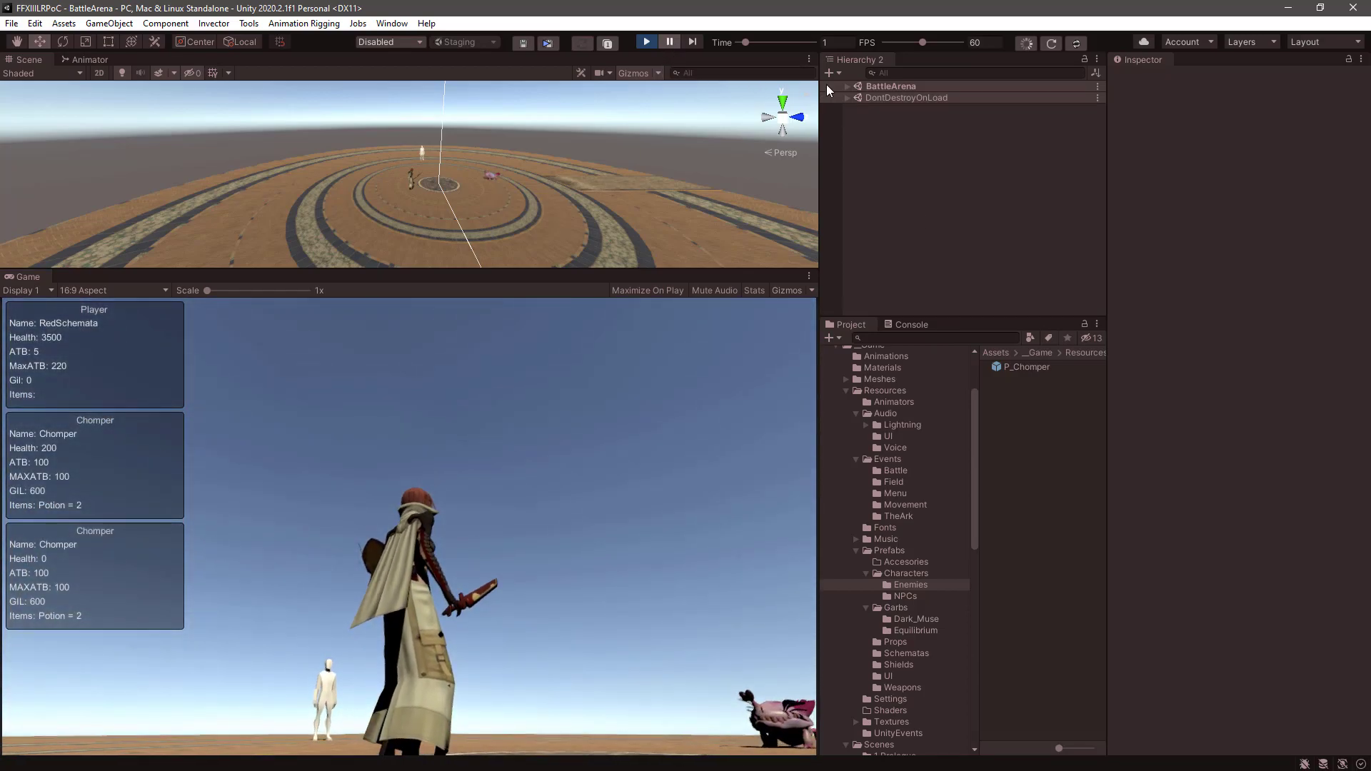
click(847, 85)
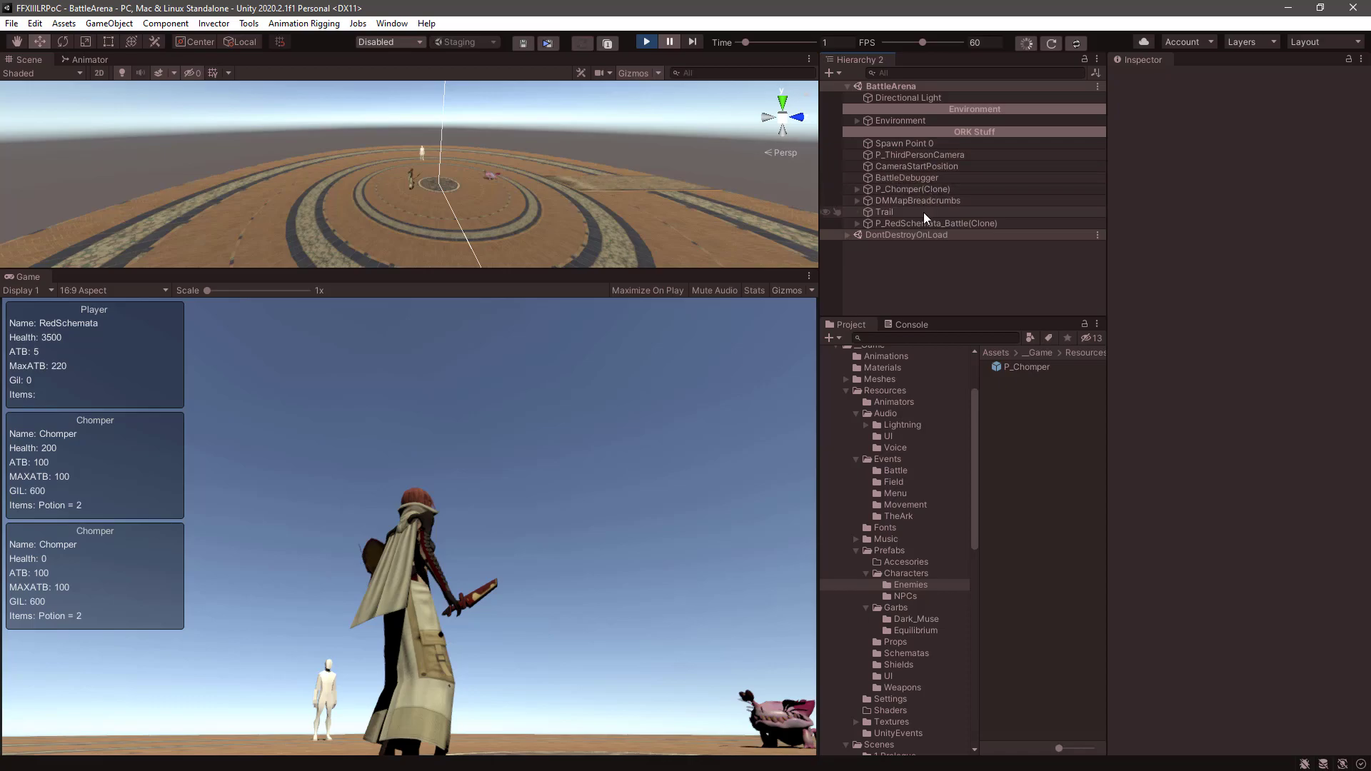
Inspect the BattleComponent of the spawned P_Chomper clone and the one kept under DontDestroyOnLoad.
click(907, 201)
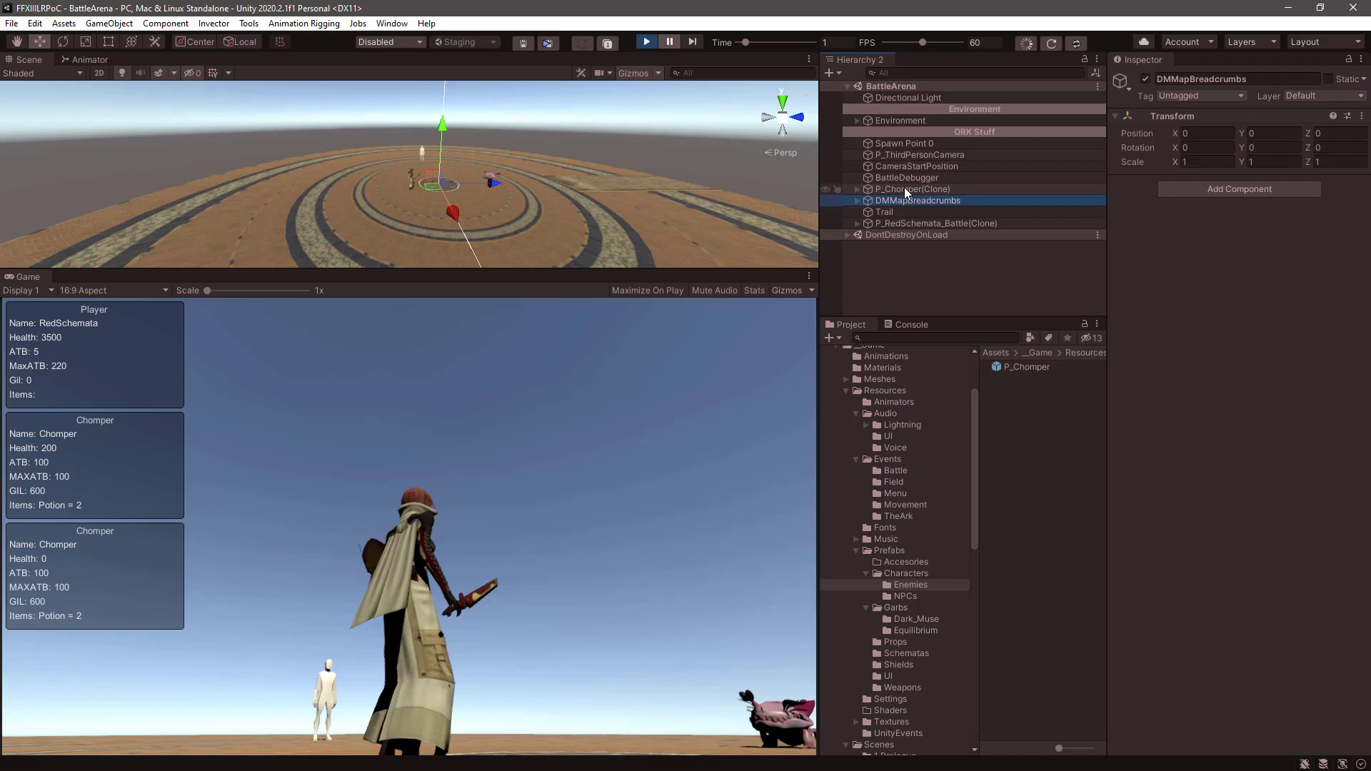
click(904, 187)
click(857, 189)
click(910, 246)
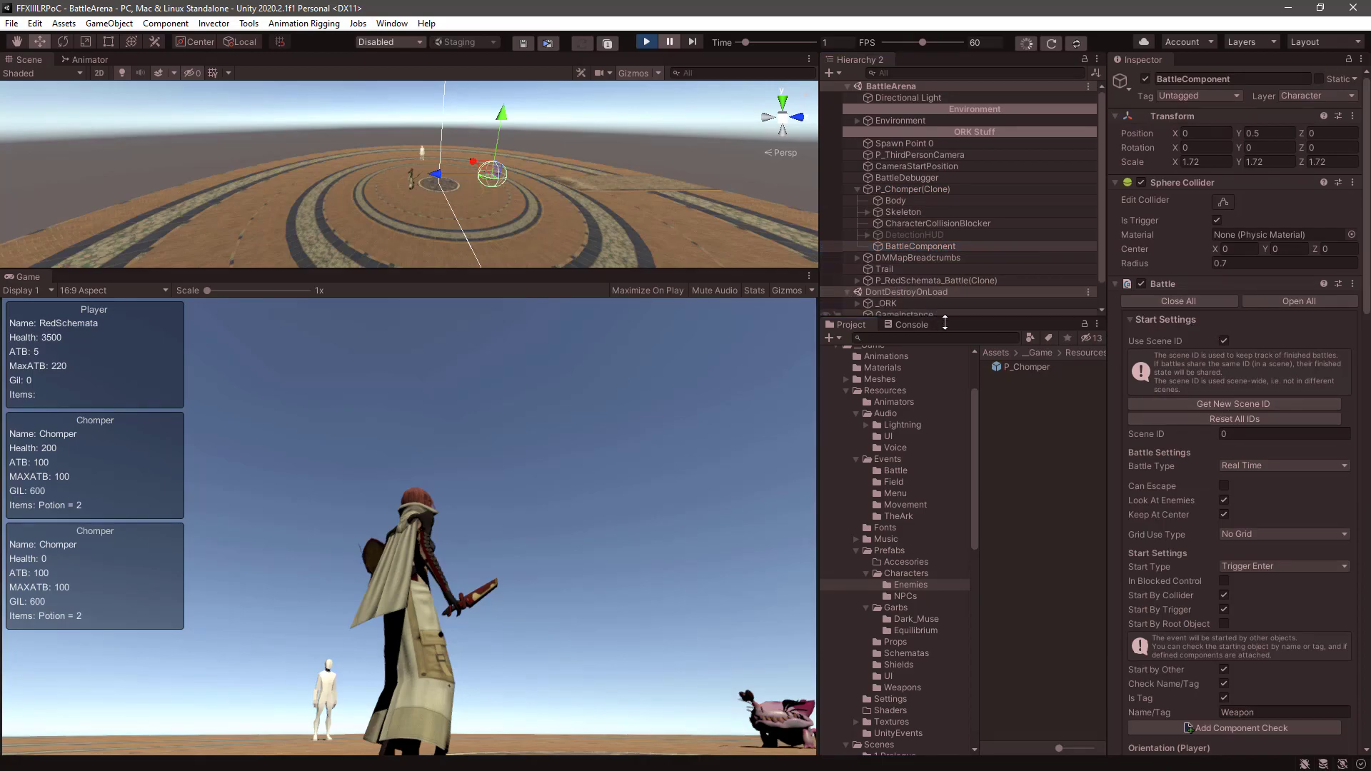
click(847, 292)
click(916, 338)
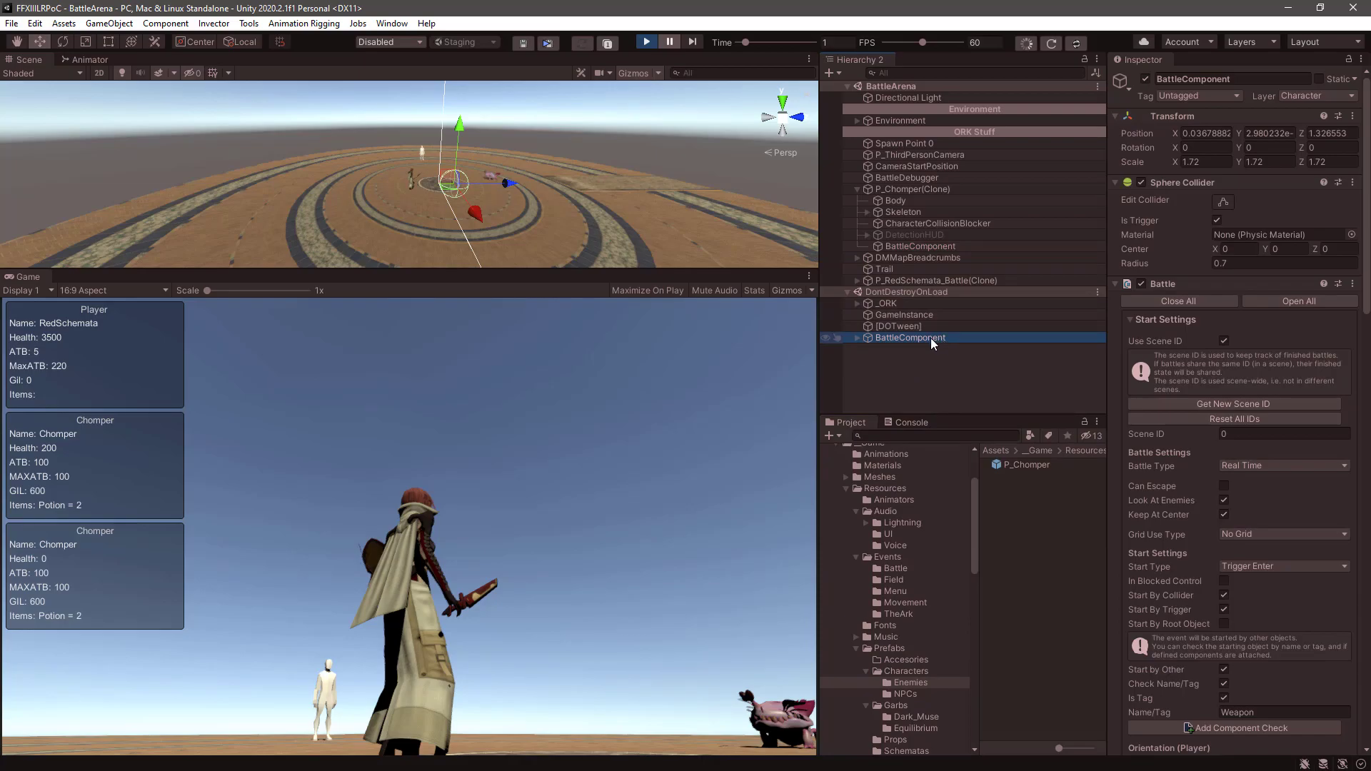